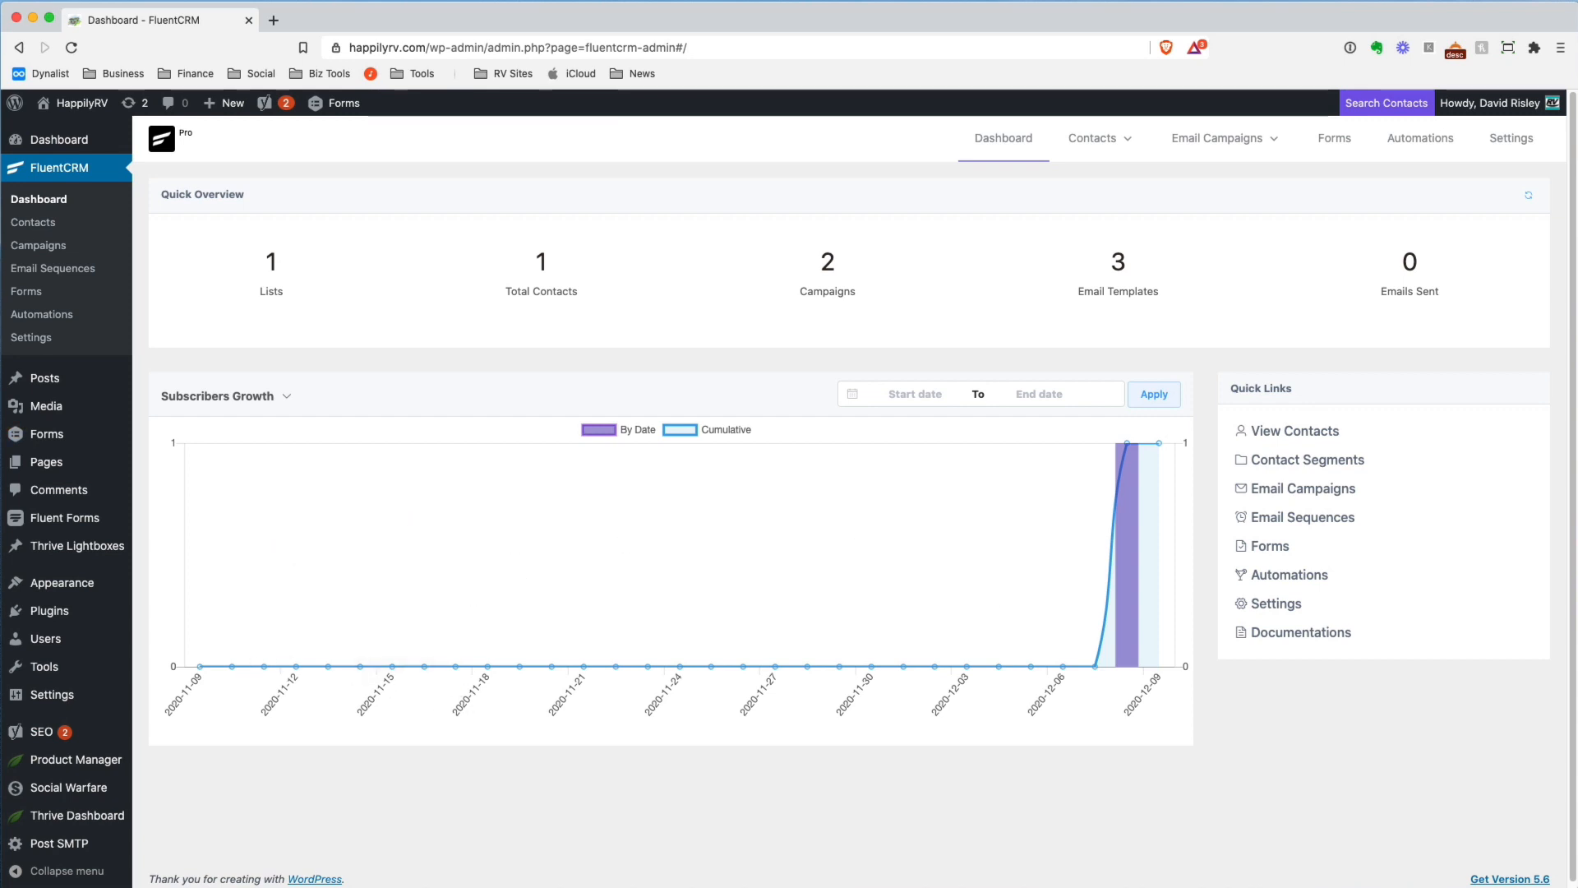
Check the date range picker and the available statistics views of the Subscribers Growth chart on the dashboard
left_click(926, 394)
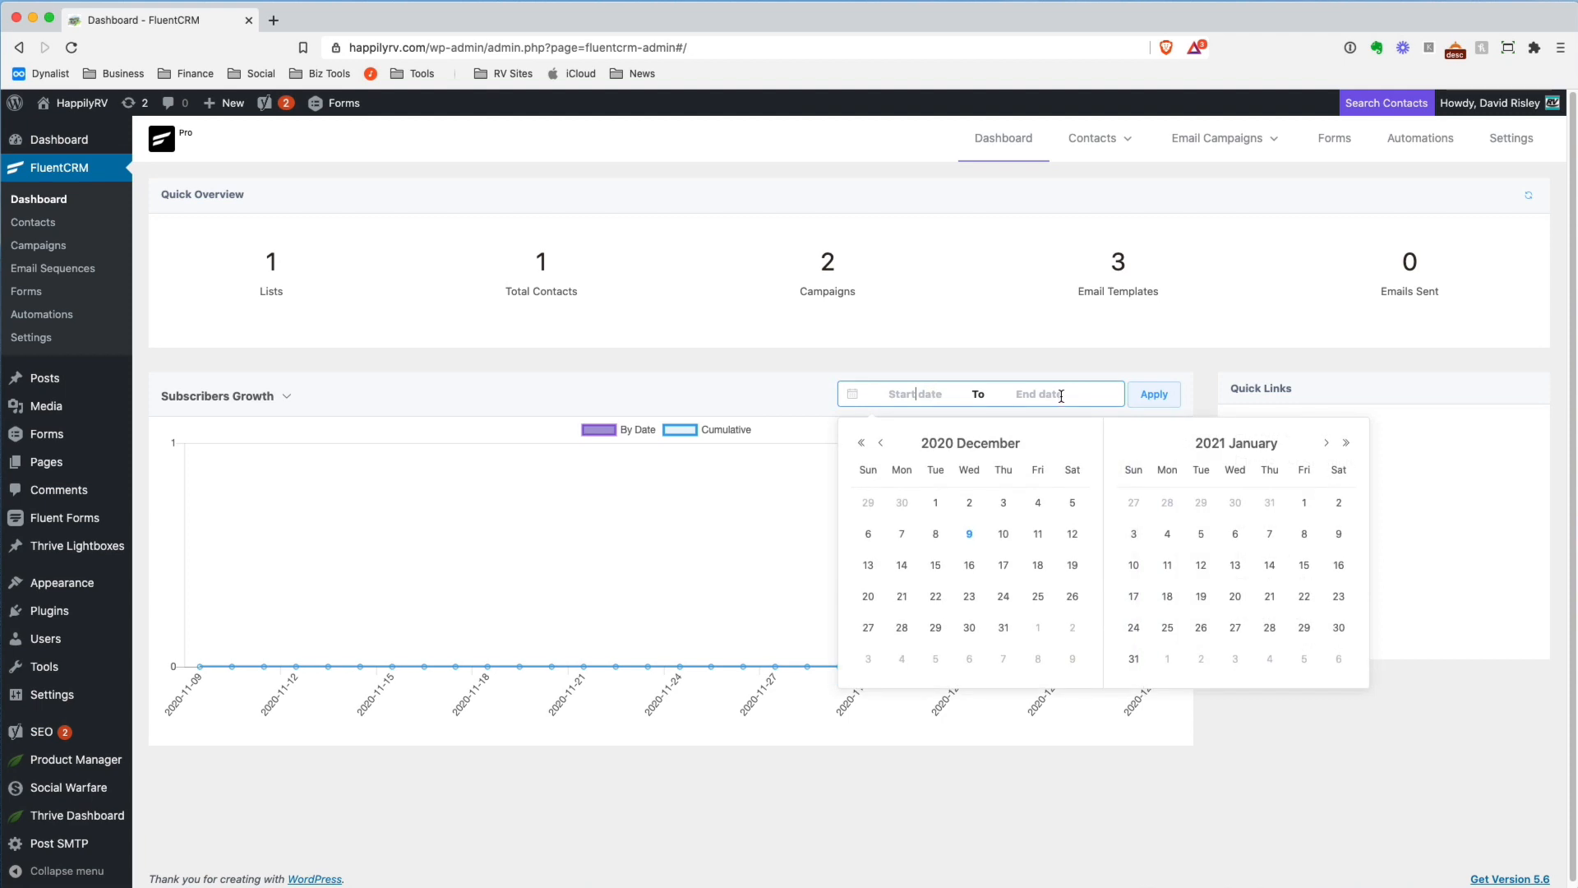
left_click(1345, 774)
left_click(287, 397)
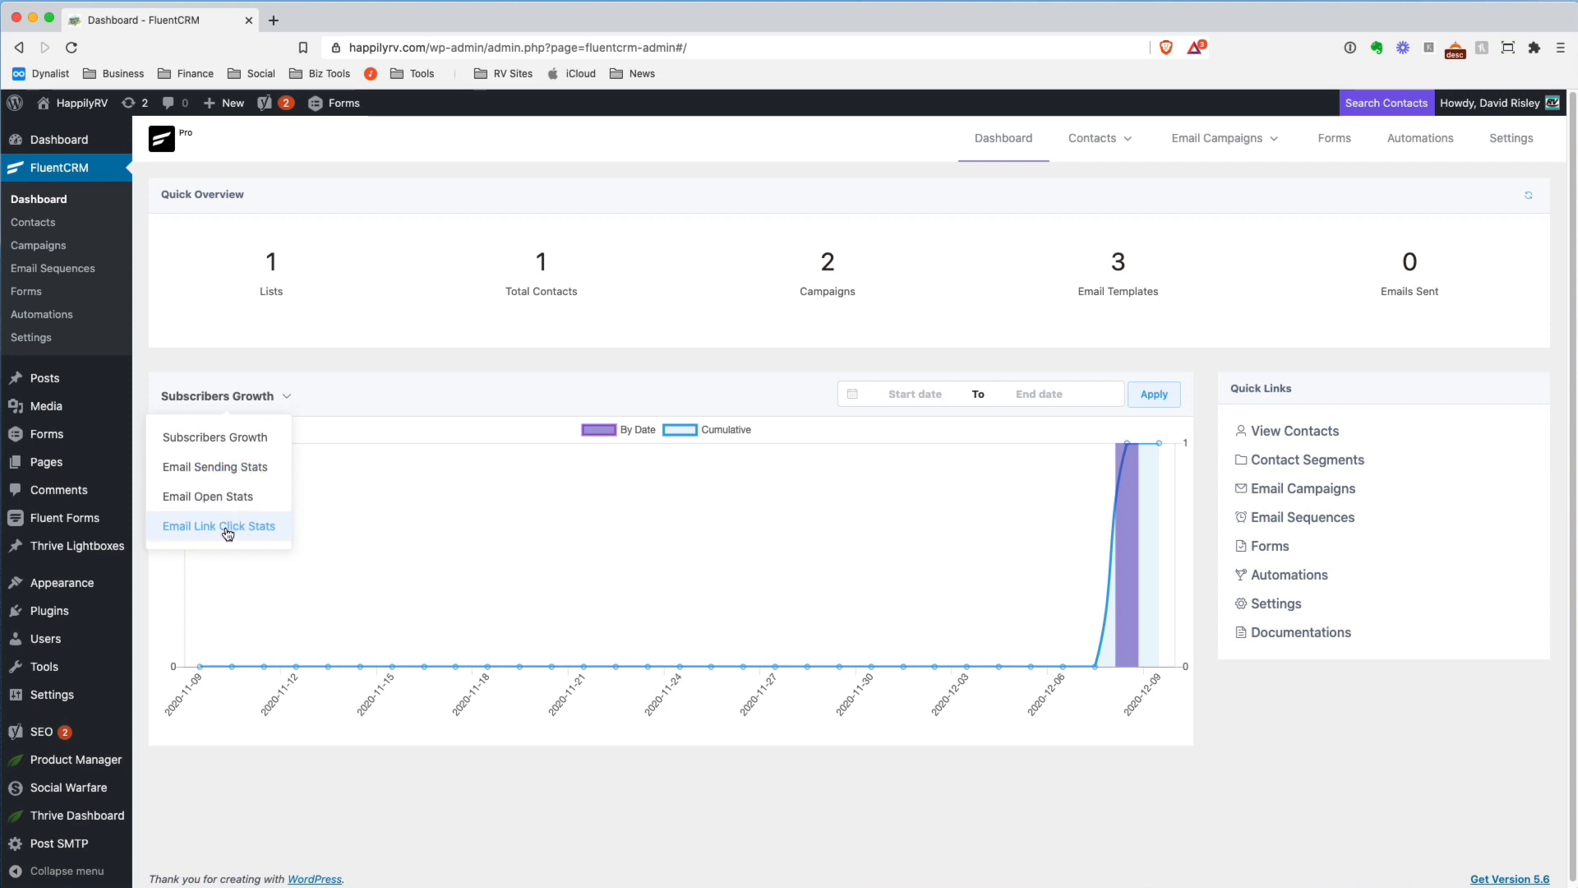
mouse_move(1407, 100)
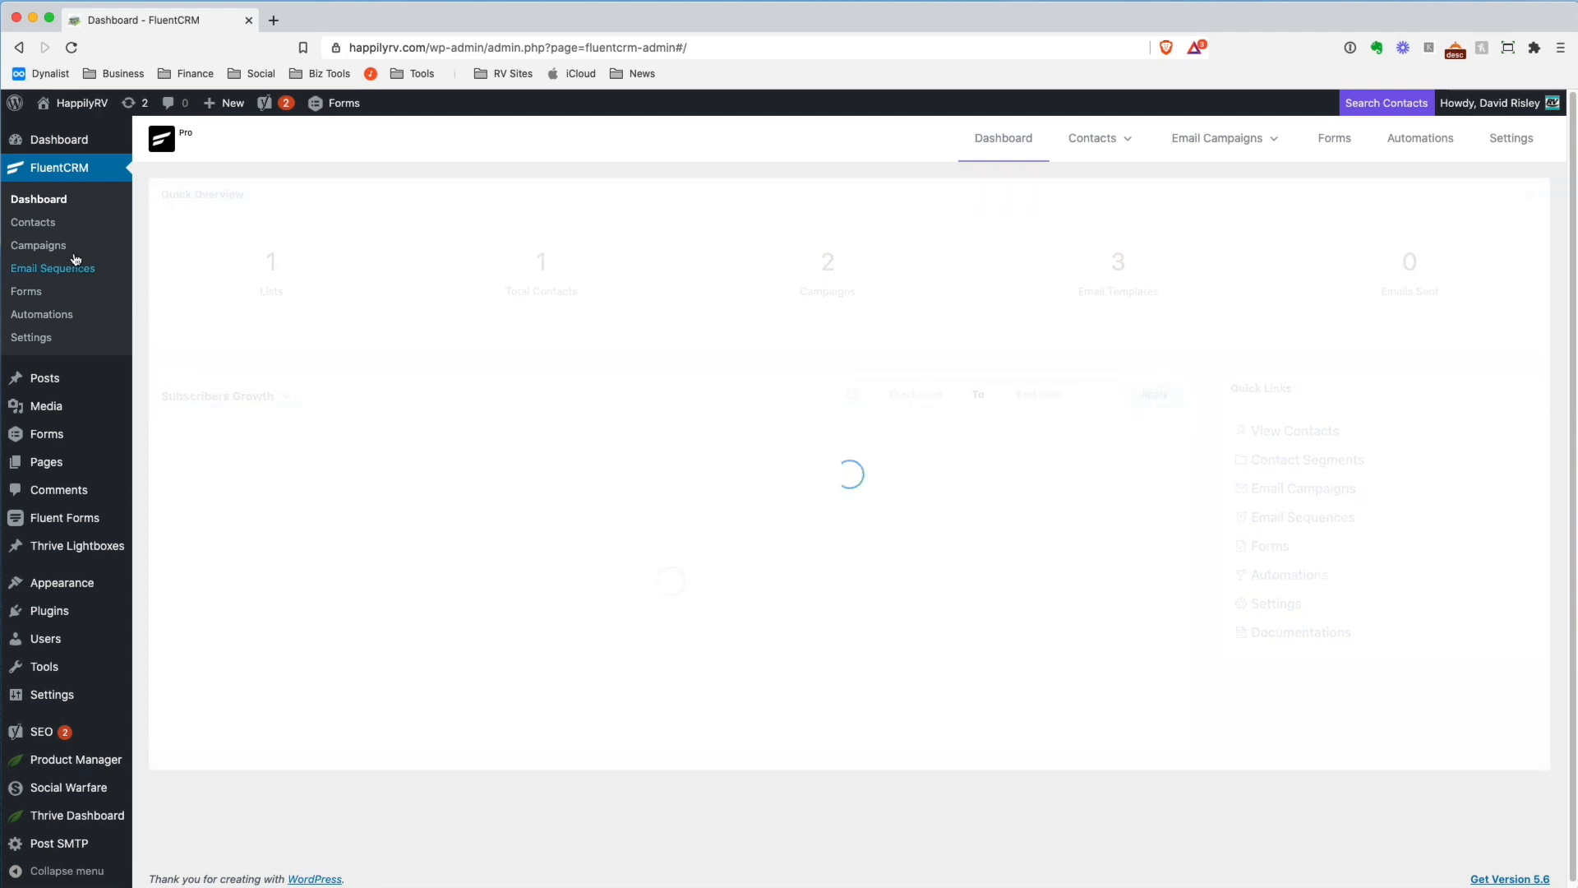
Open the only contact's profile from the contacts list and look over its basic and address information fields
left_click(33, 230)
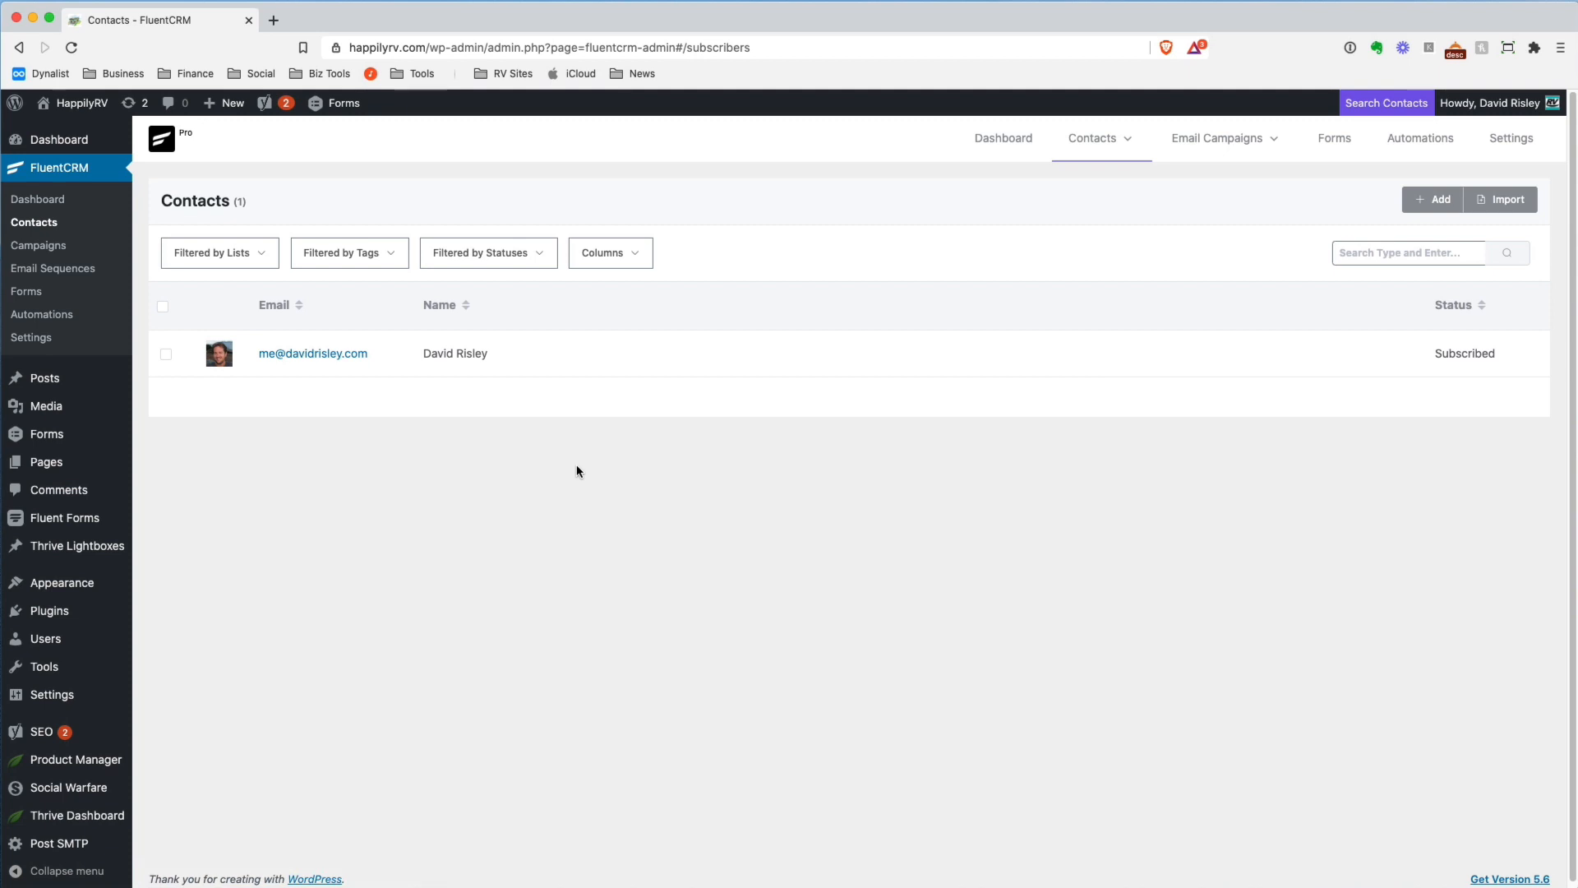
left_click(339, 355)
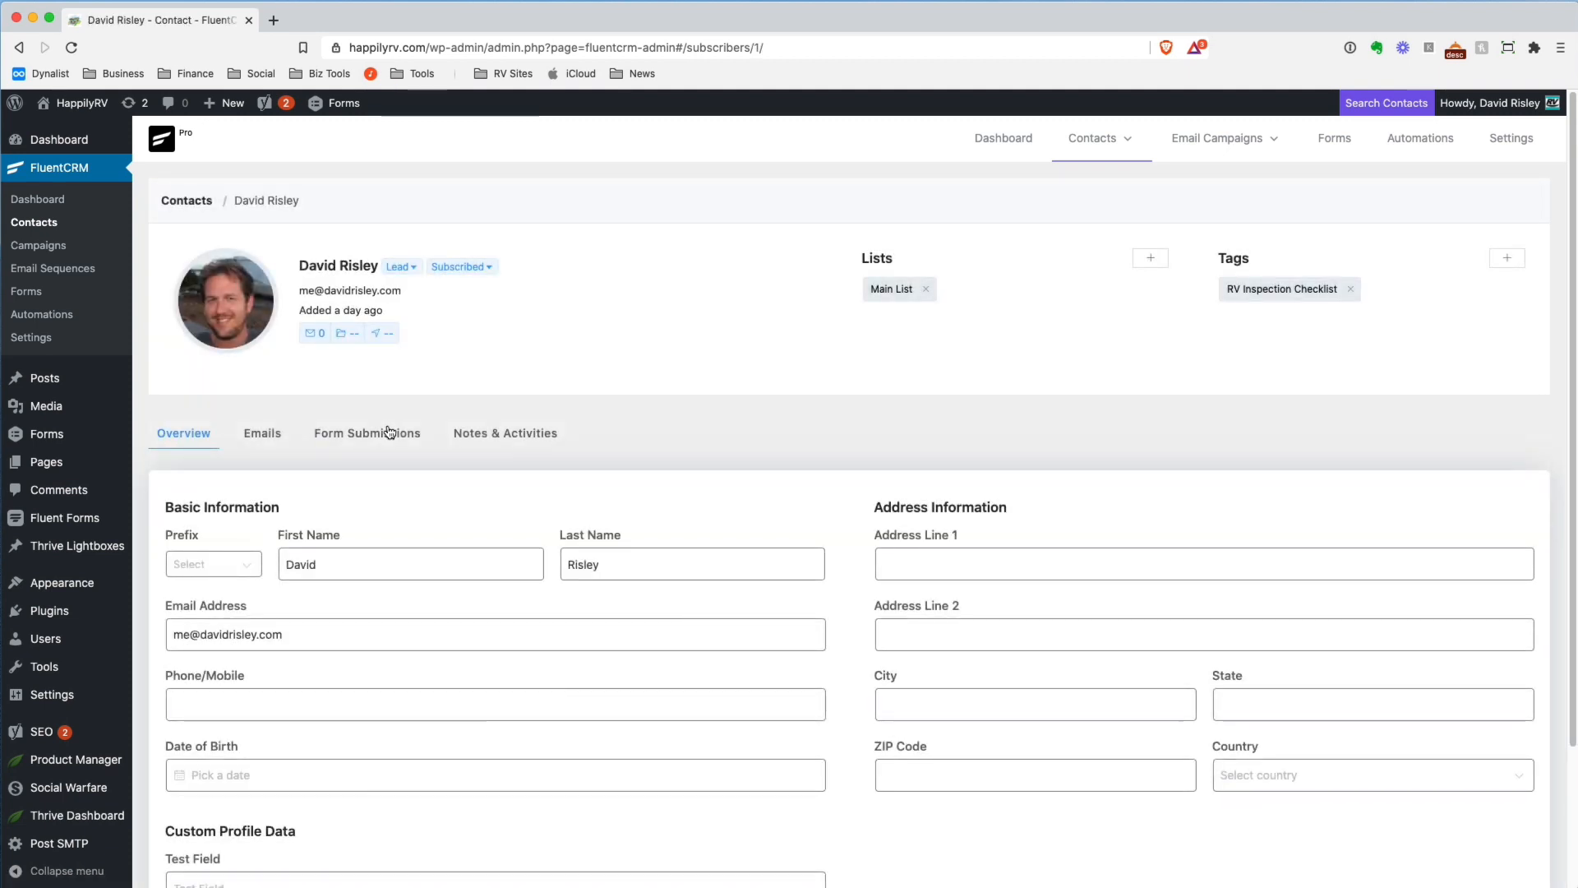
scroll(766, 445, "down", 3)
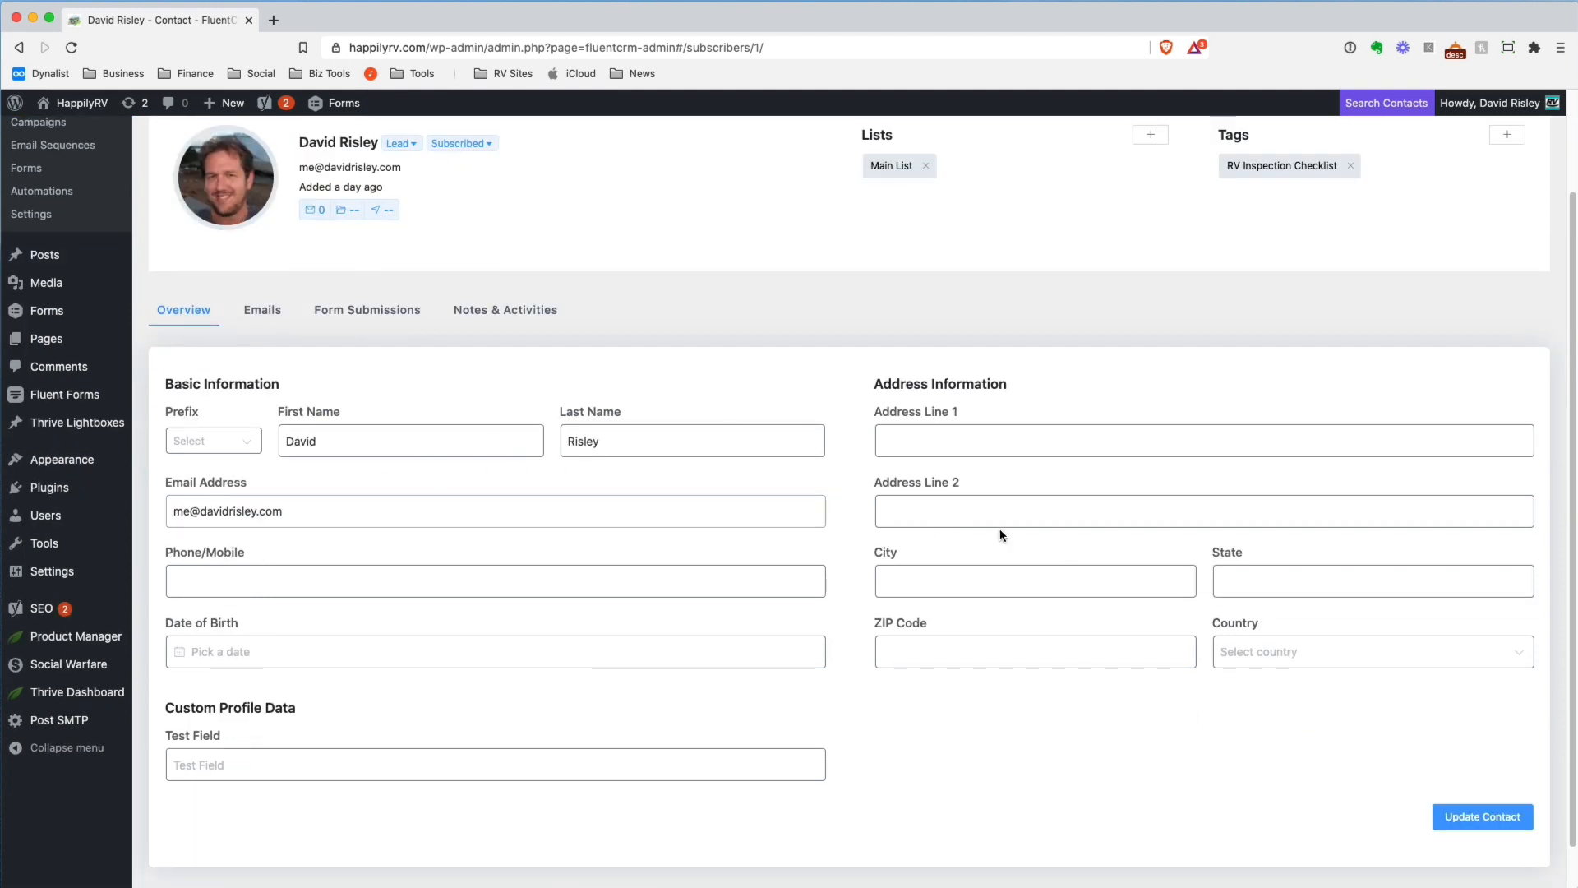
left_click(950, 439)
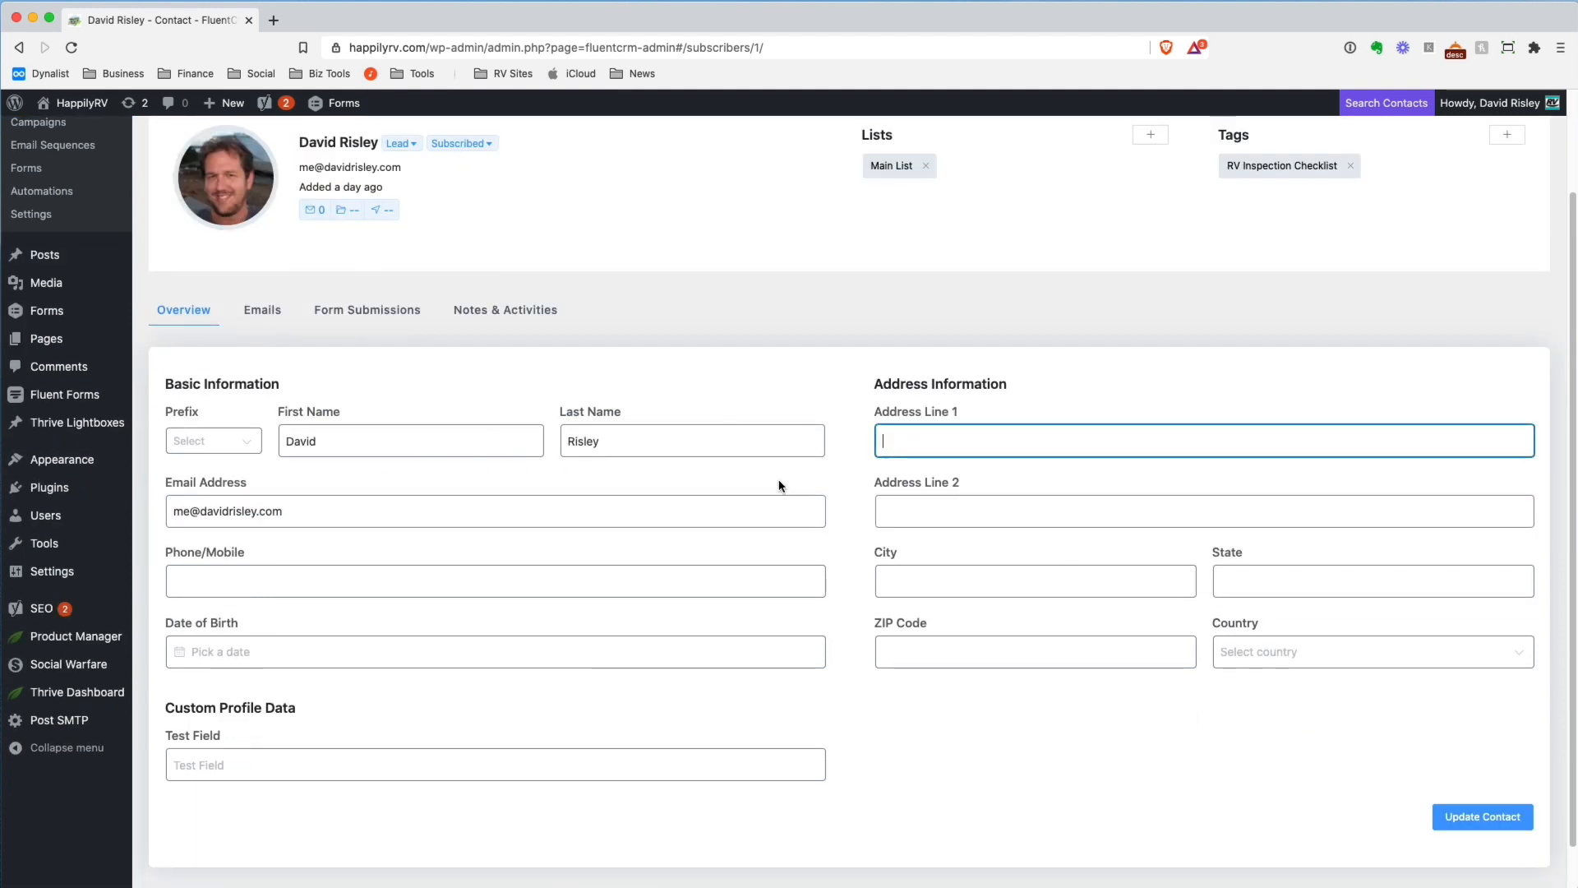
left_click(717, 576)
left_click(923, 581)
left_click(987, 655)
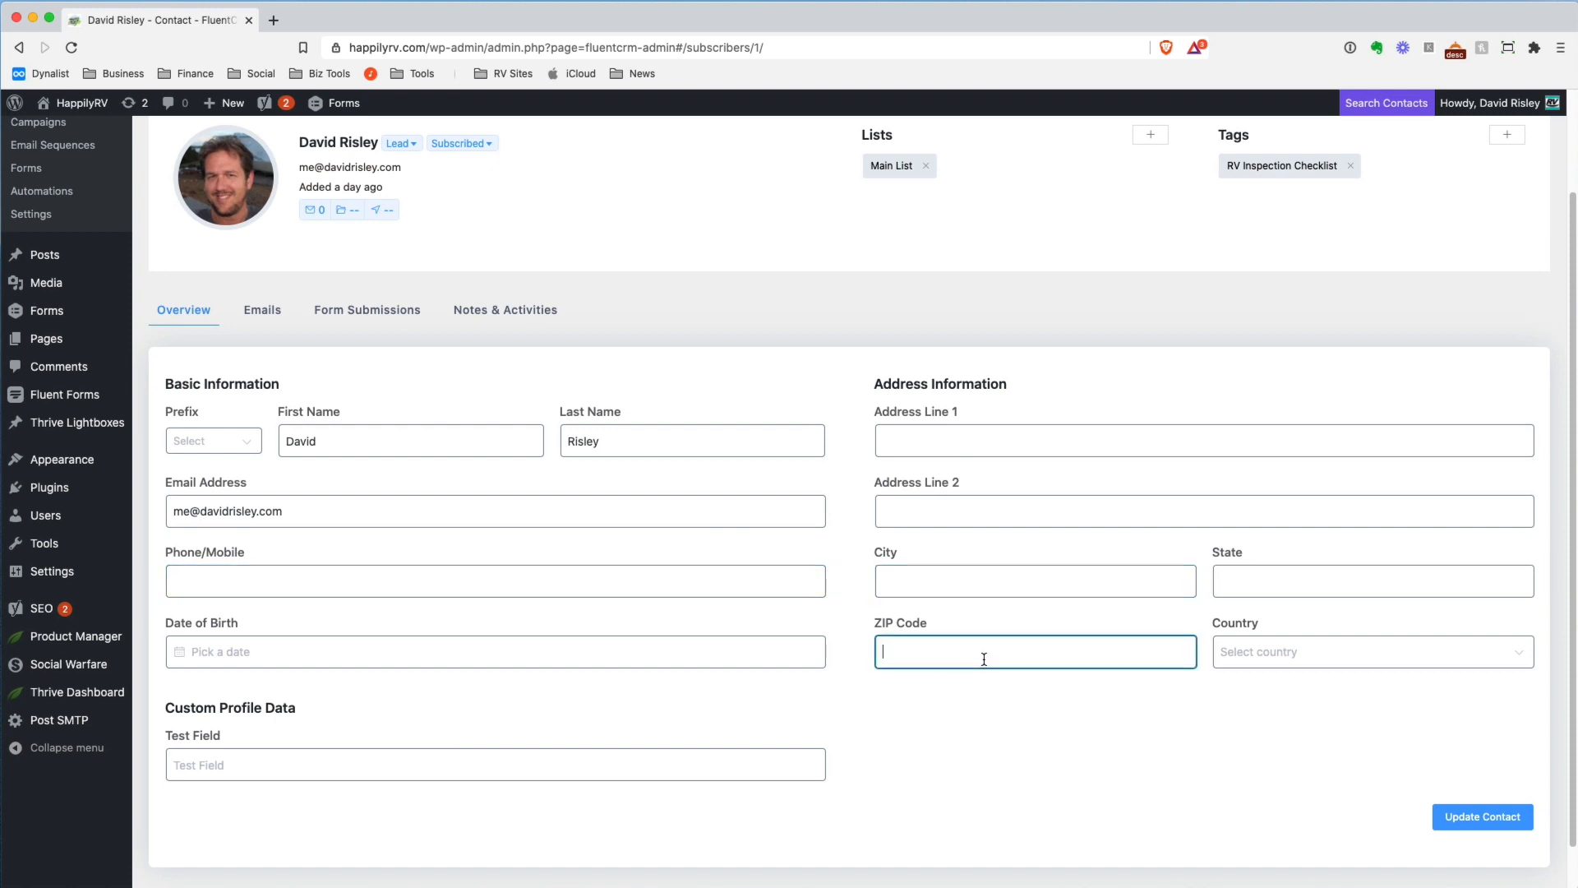
View the contact's Emails, Form Submissions, and Notes & Activities sections
left_click(259, 311)
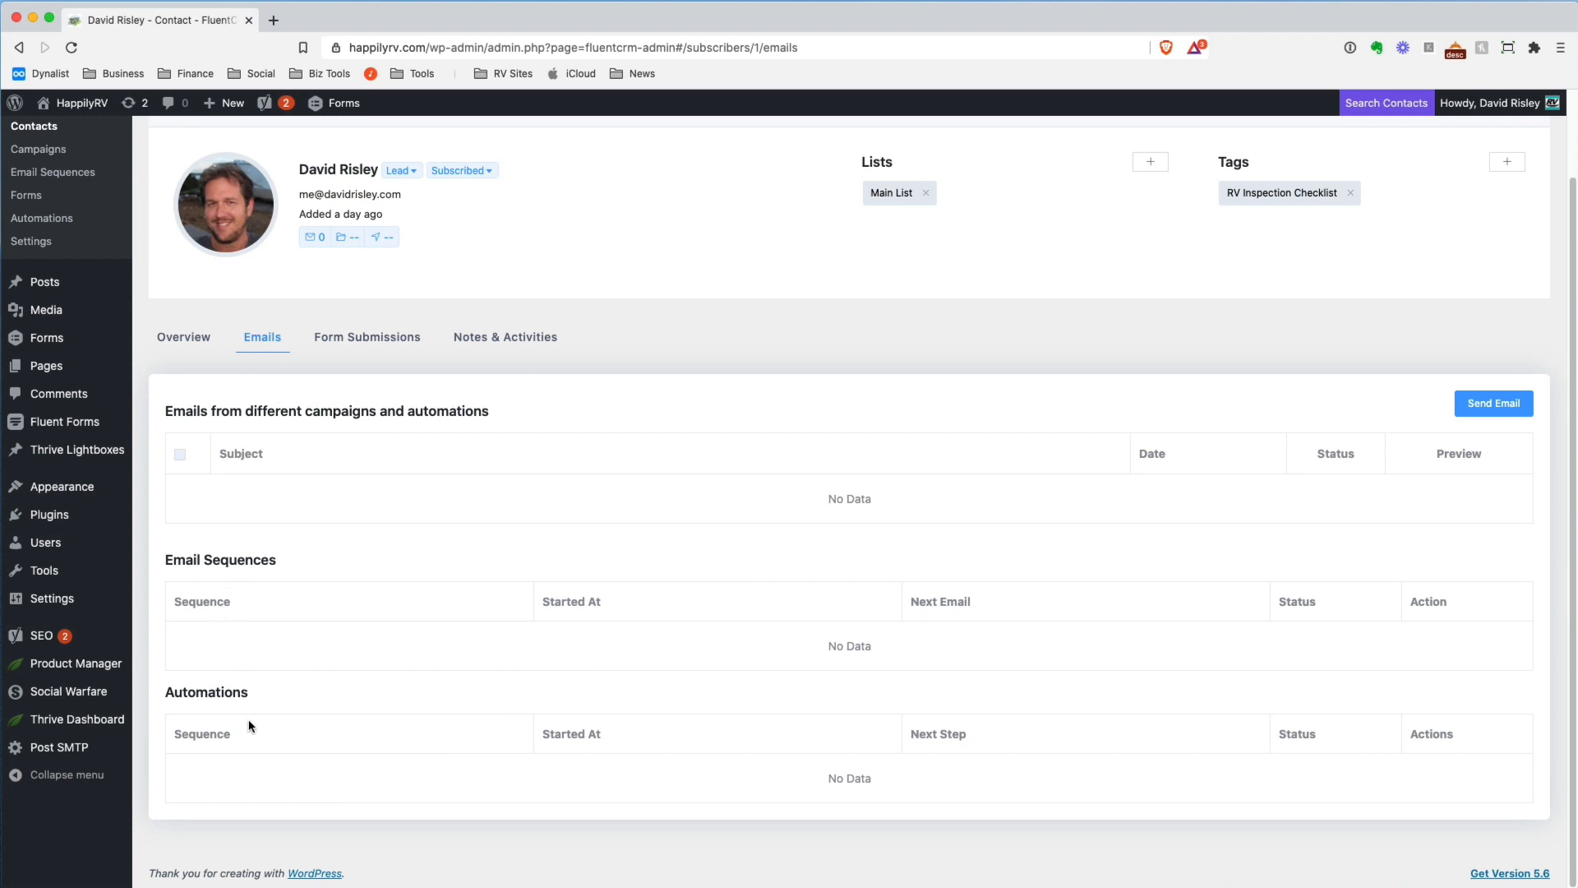
left_click(377, 339)
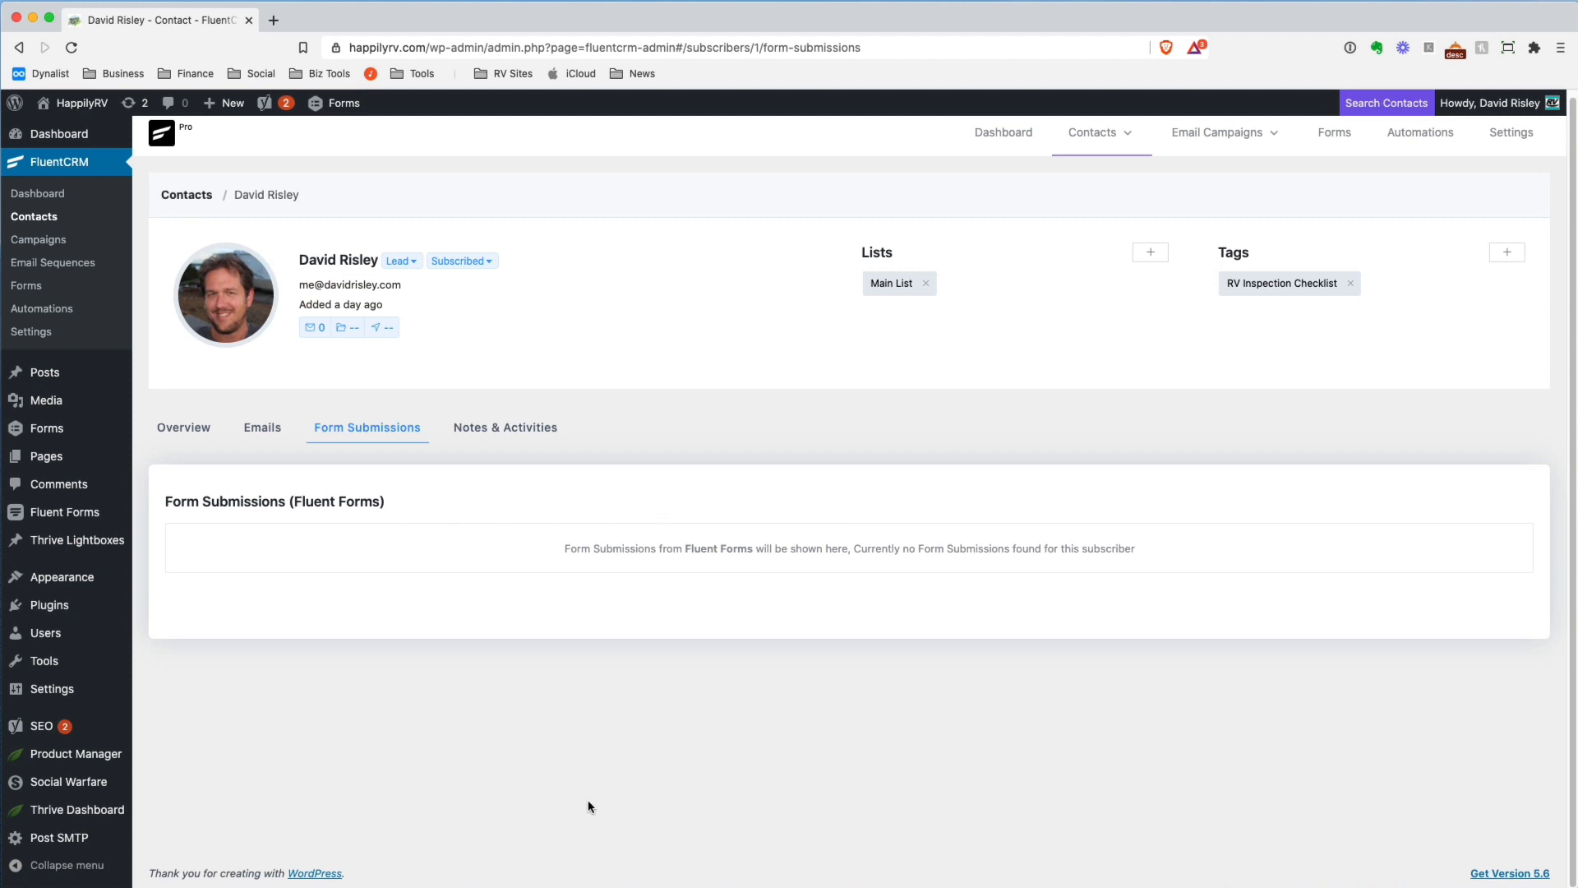
left_click(528, 429)
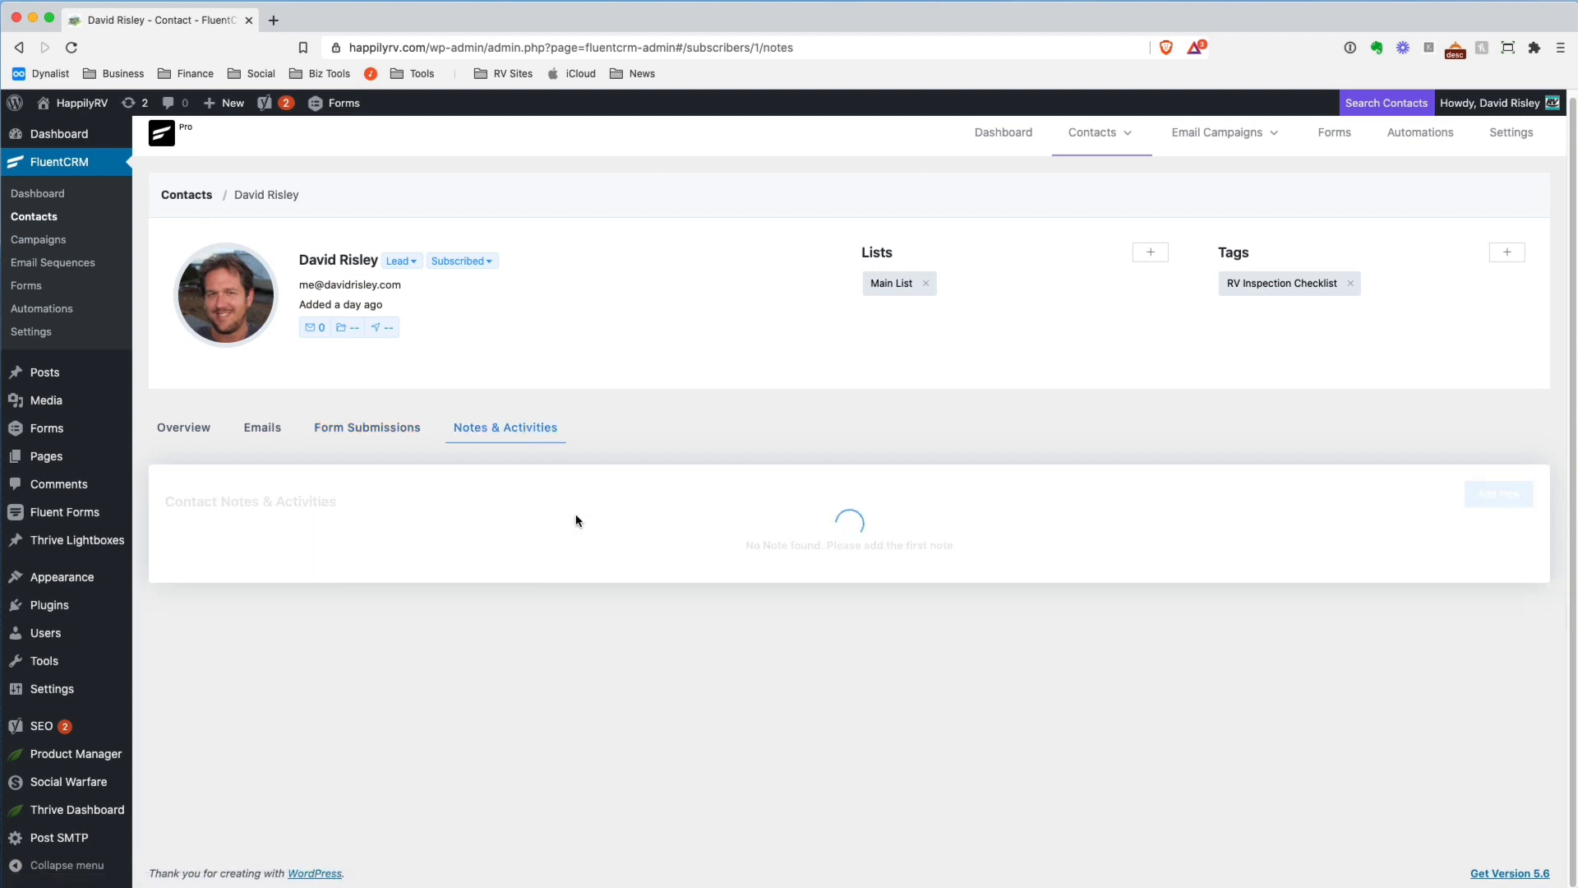
Open a new contact note, examine its fields and the available note types, and cancel it without saving
left_click(1508, 493)
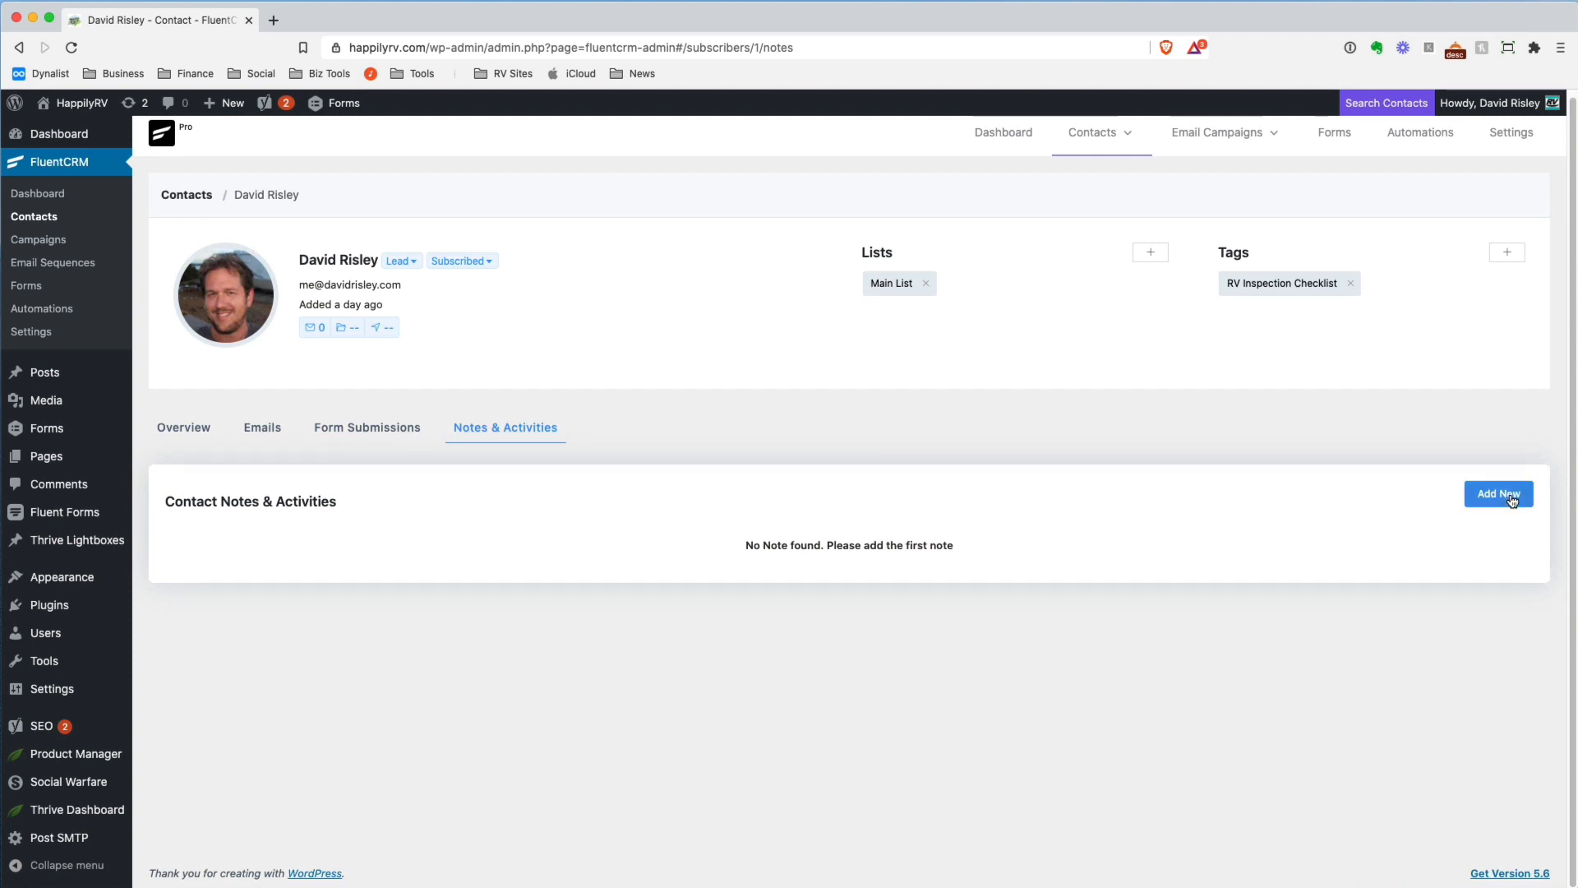
scroll(795, 517, "down", 4)
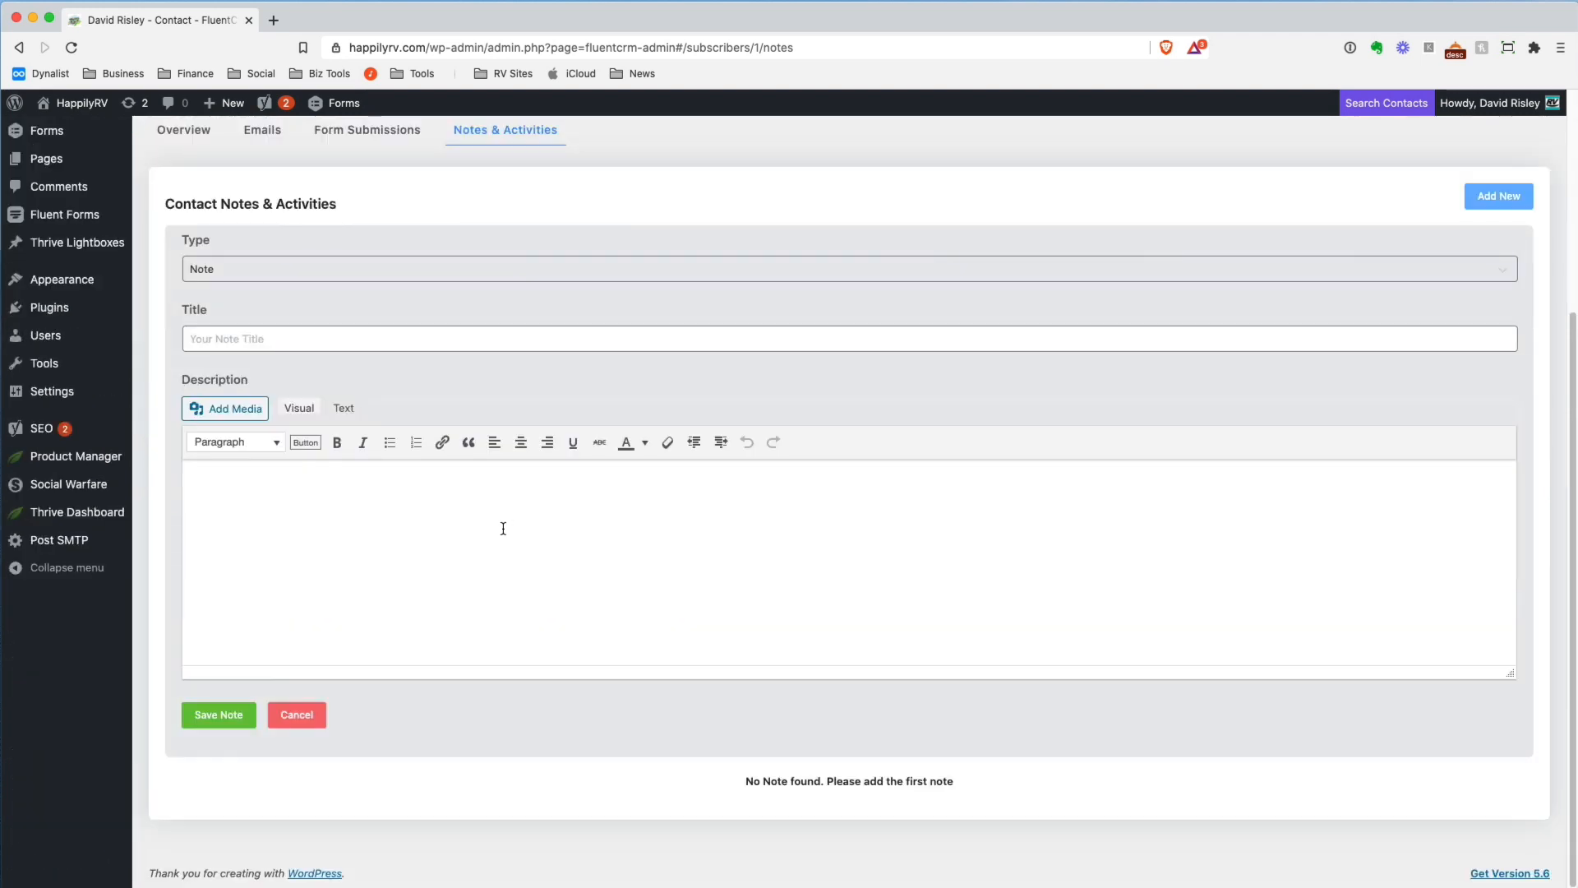
left_click(397, 543)
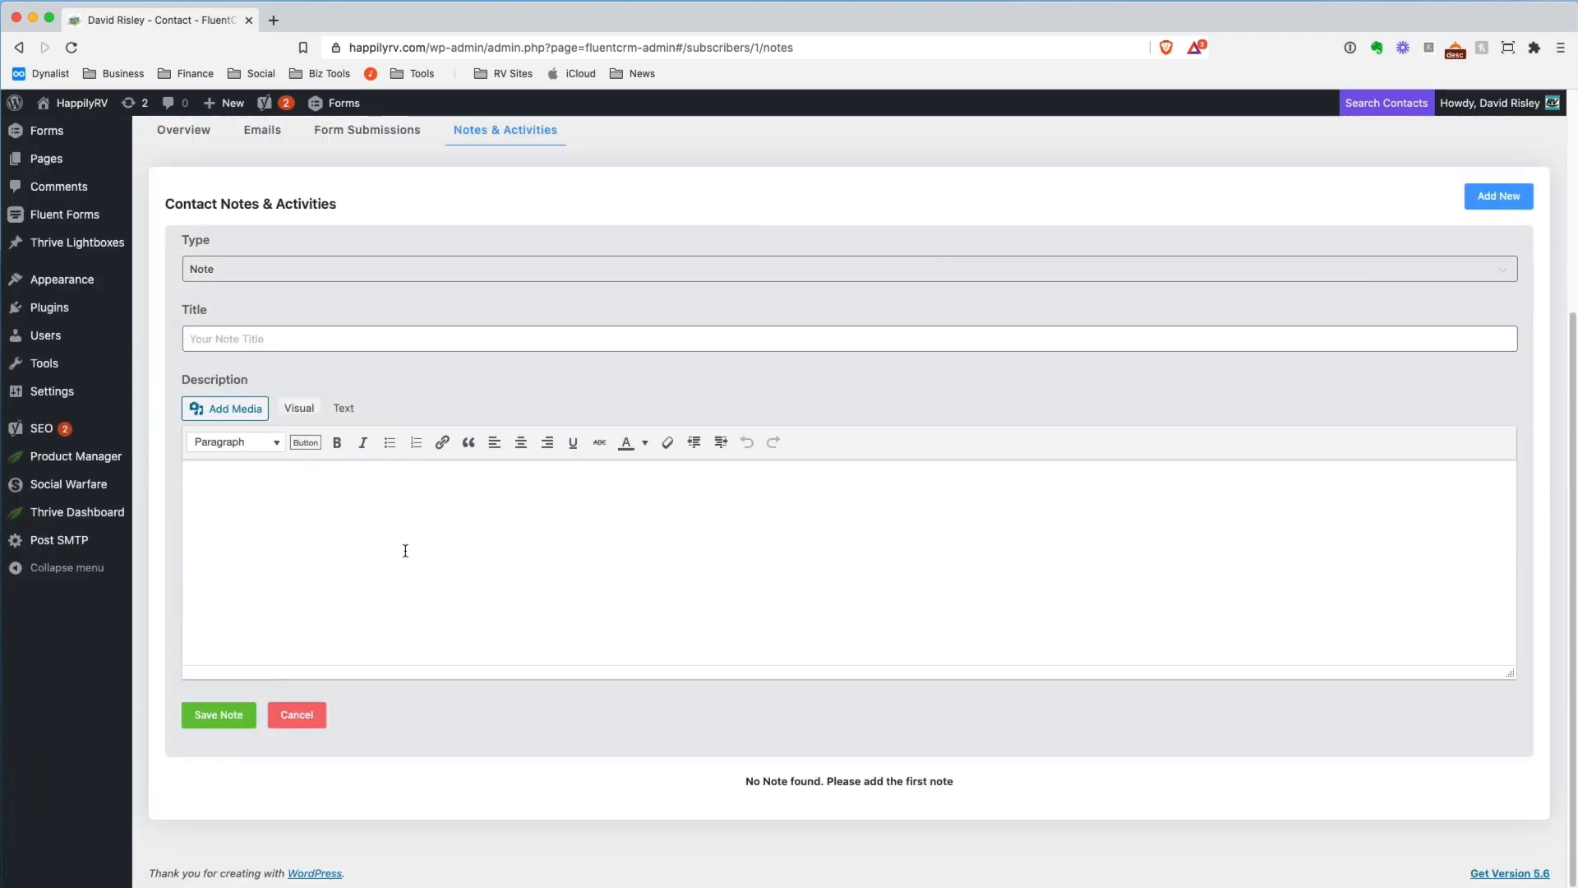
left_click(351, 337)
left_click(393, 278)
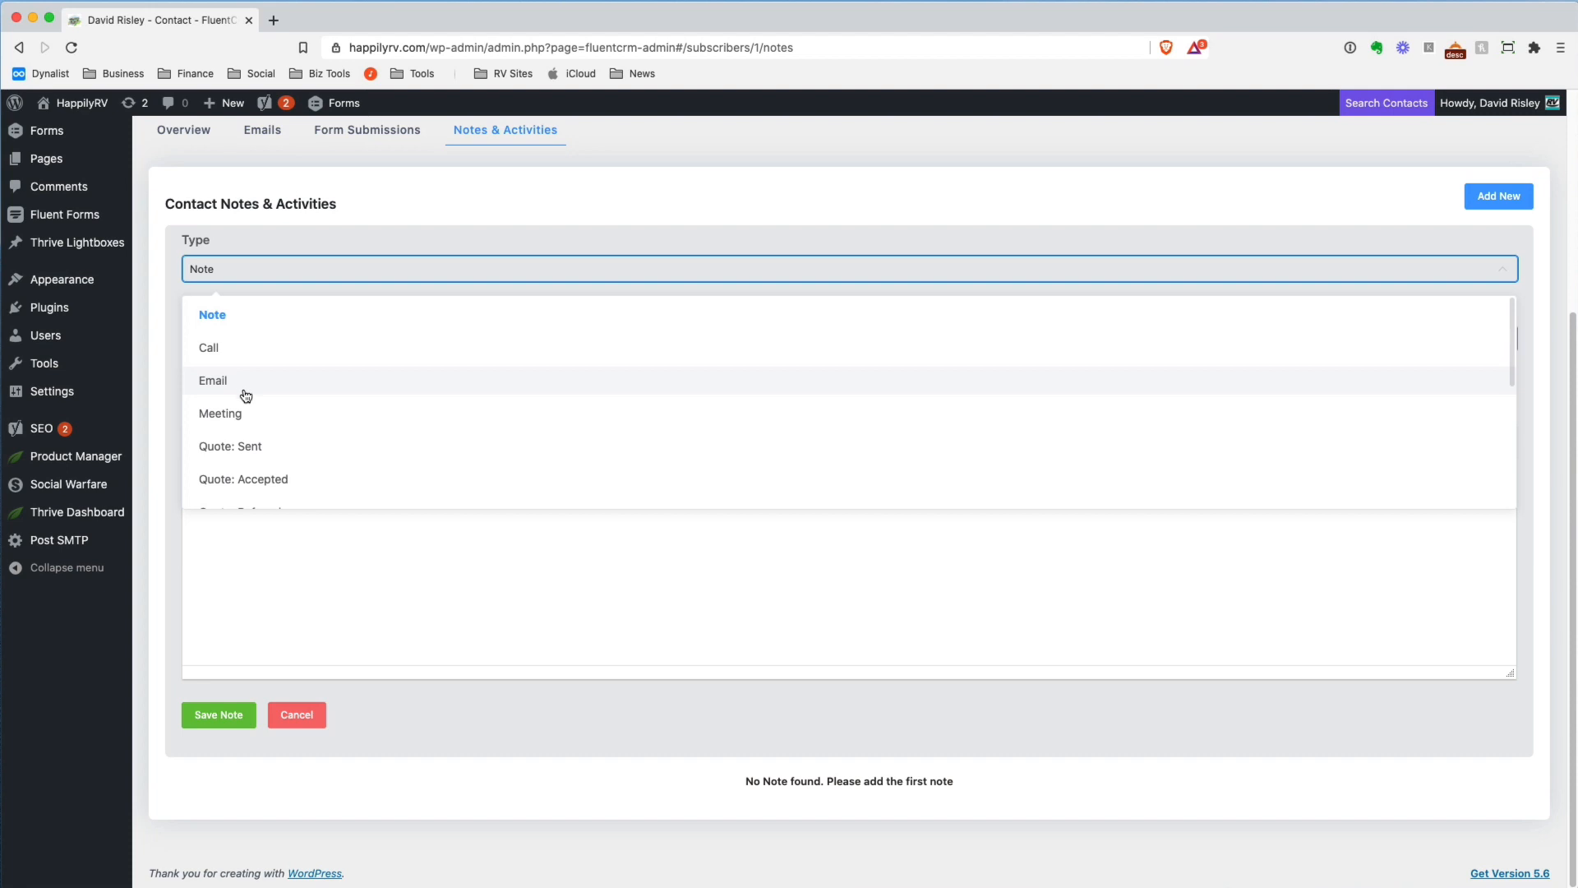
scroll(321, 398, "down", 2)
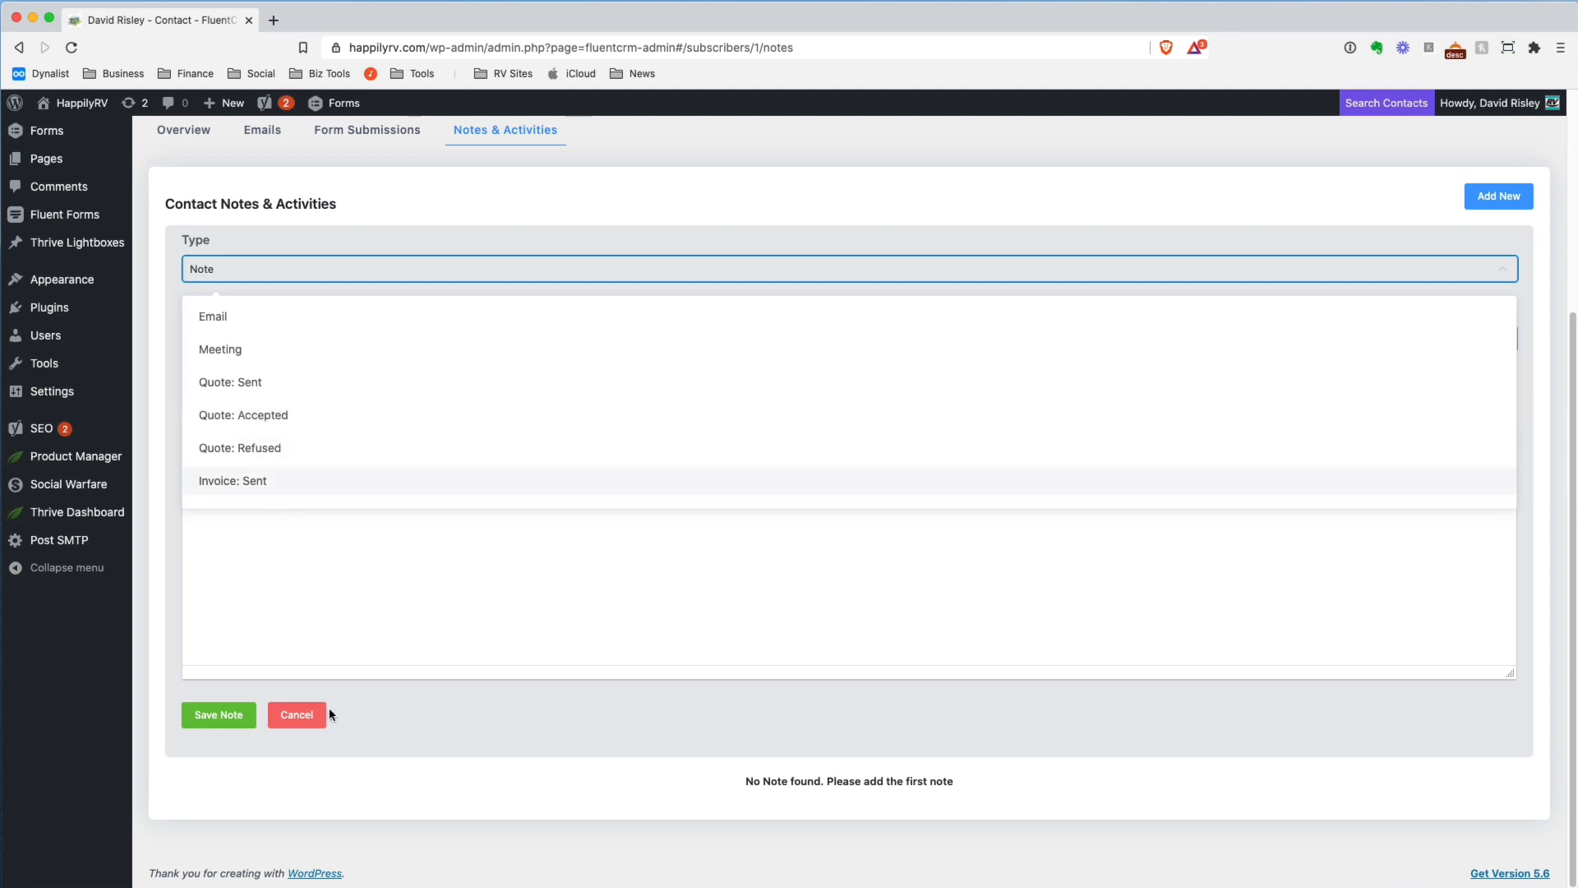
left_click(361, 776)
left_click(297, 714)
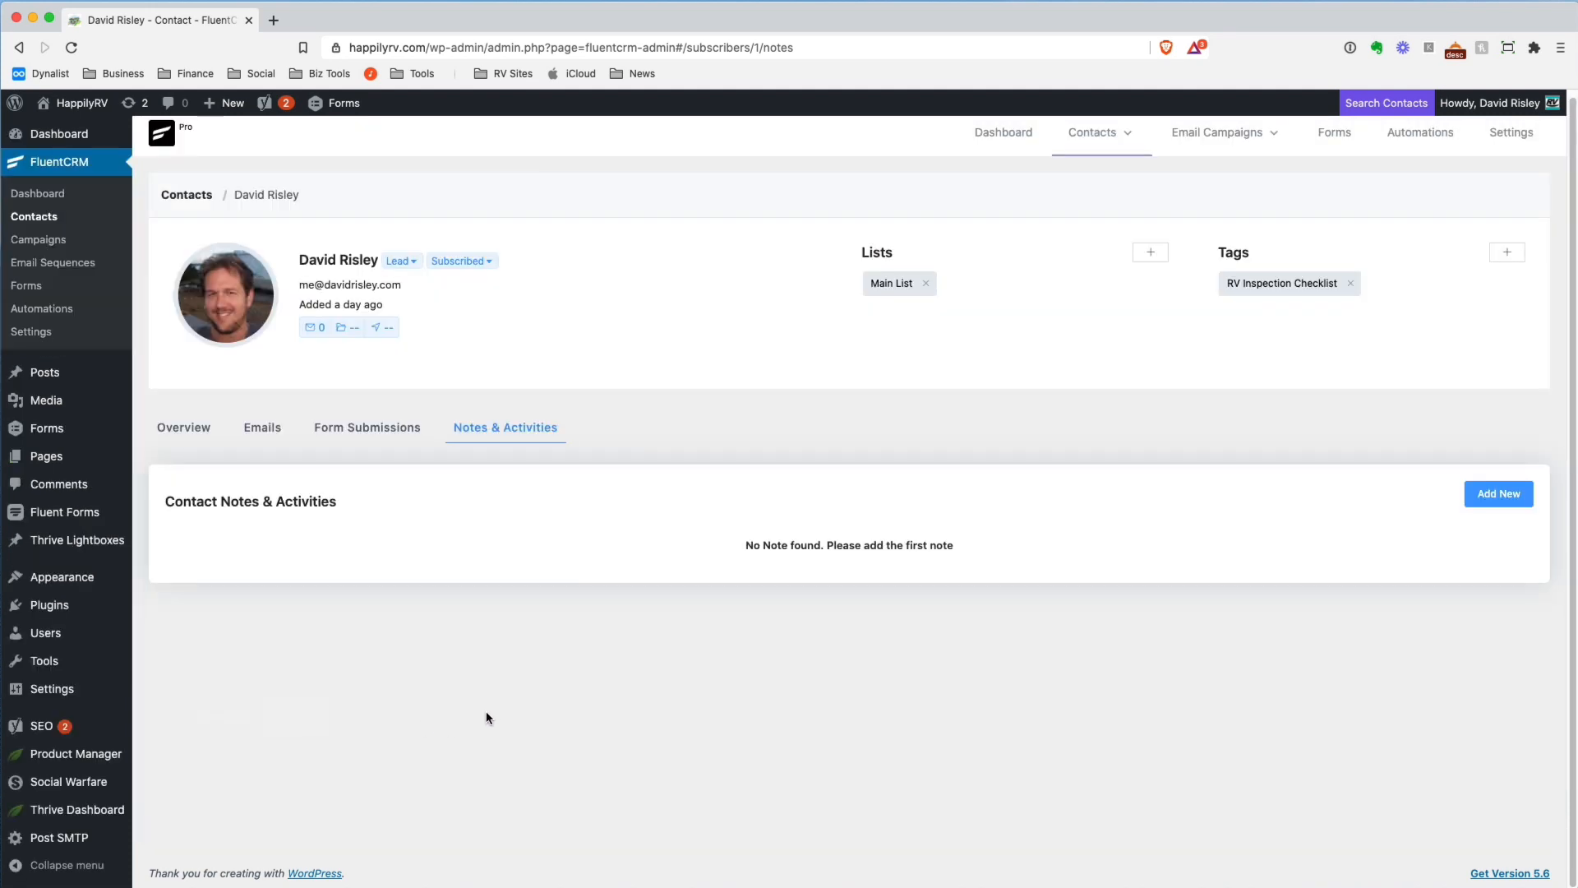
Return to the contact's overview and inspect the Test Field under Custom Profile Data
left_click(197, 429)
scroll(477, 472, "down", 2)
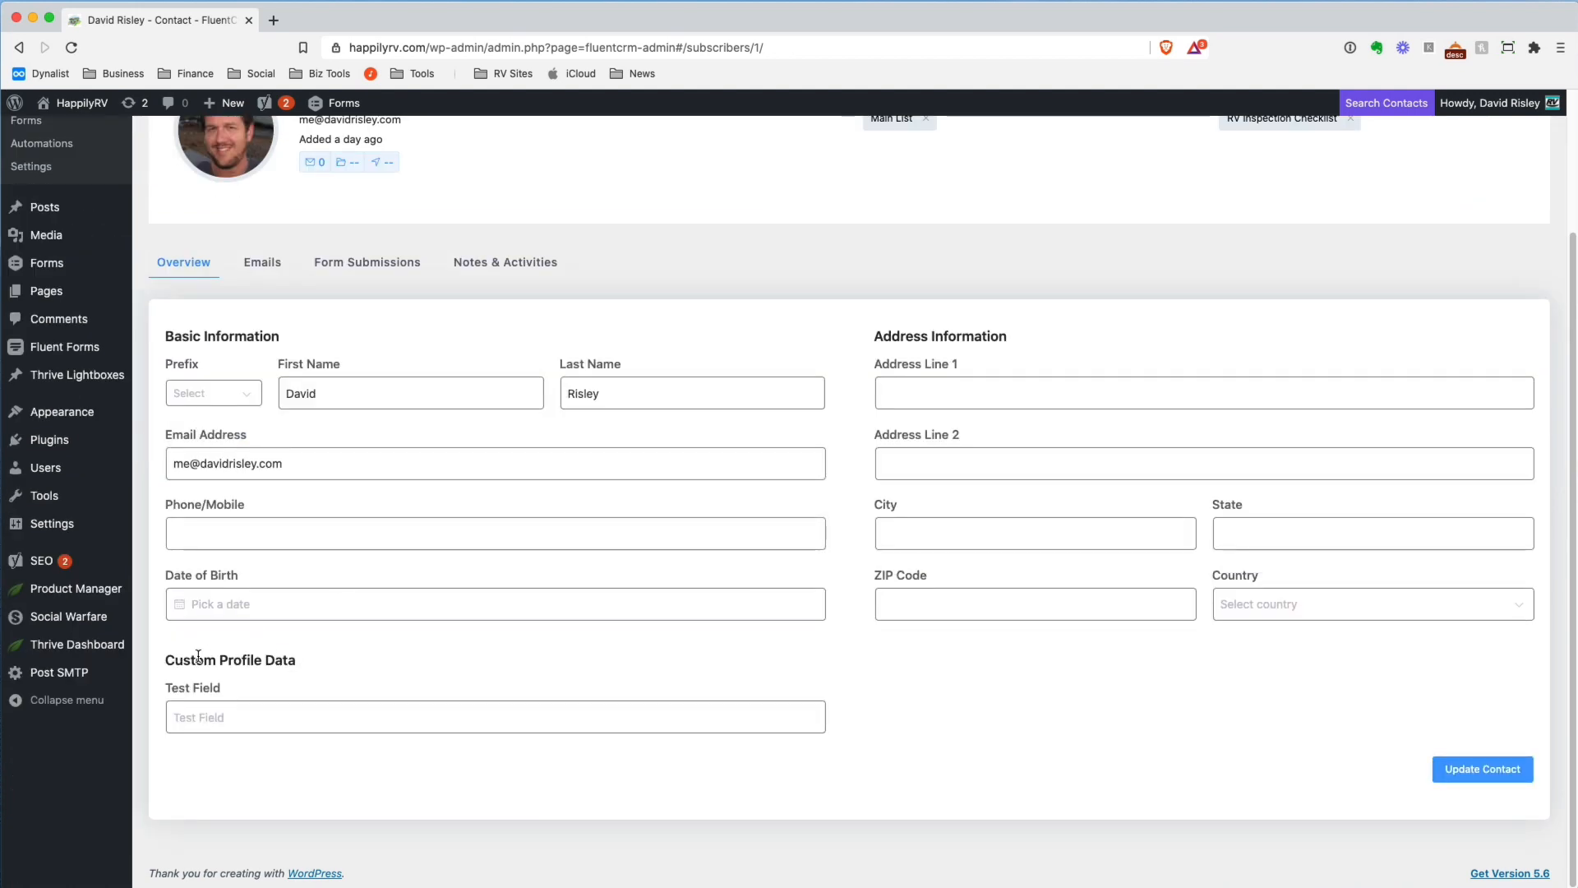
left_click(274, 723)
left_click(941, 736)
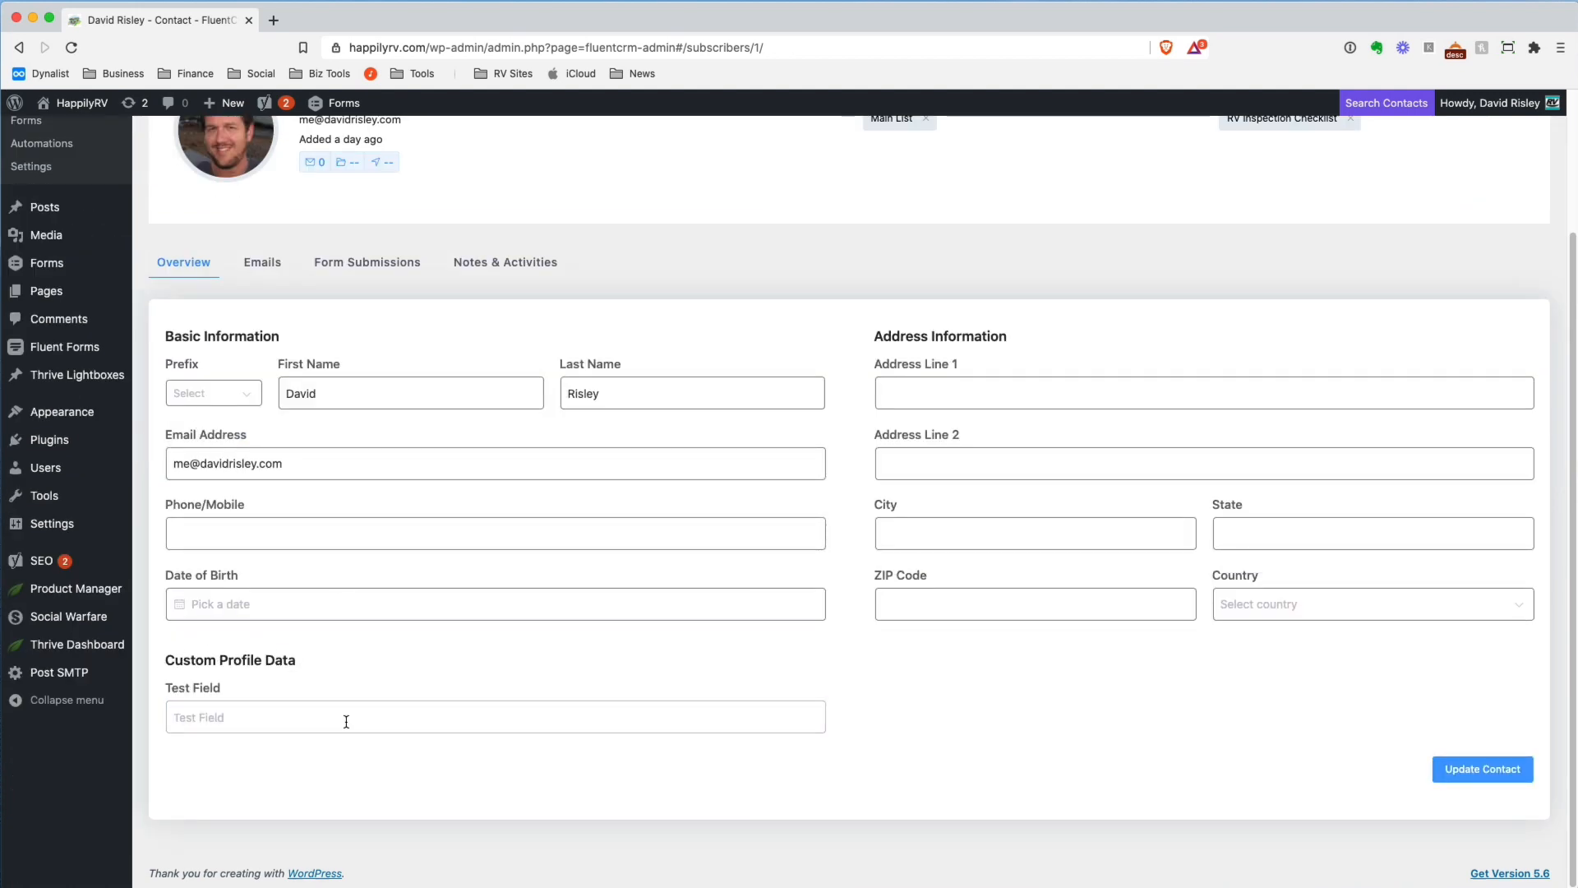
left_click(245, 718)
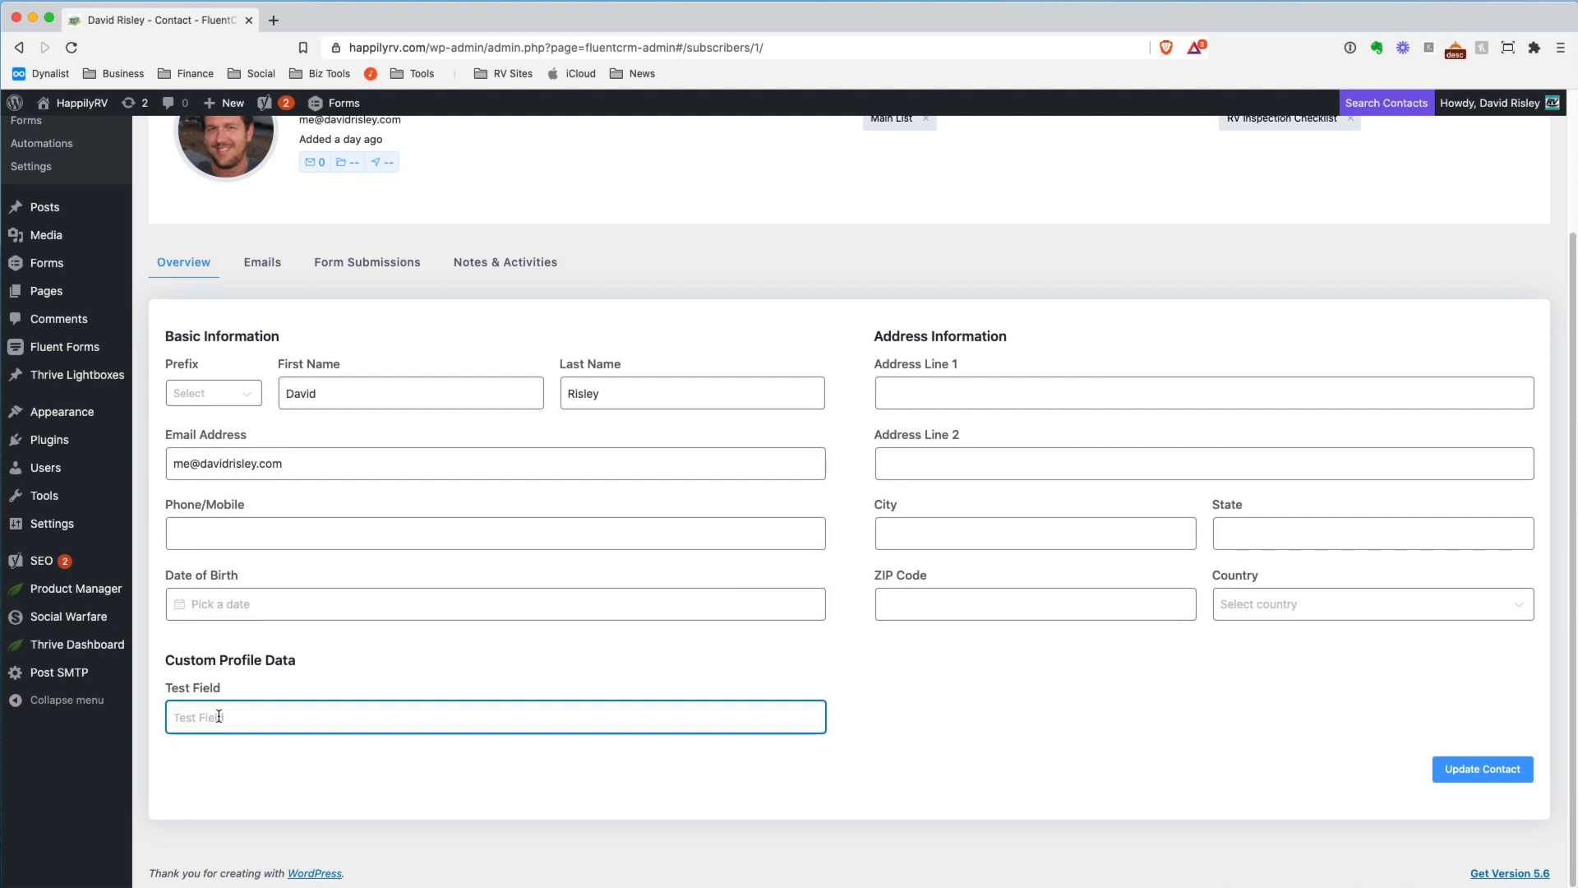
Open the Custom Contact Fields settings, examine the field types offered for a new field, and dismiss the dialog without adding one
scroll(479, 666, "up", 3)
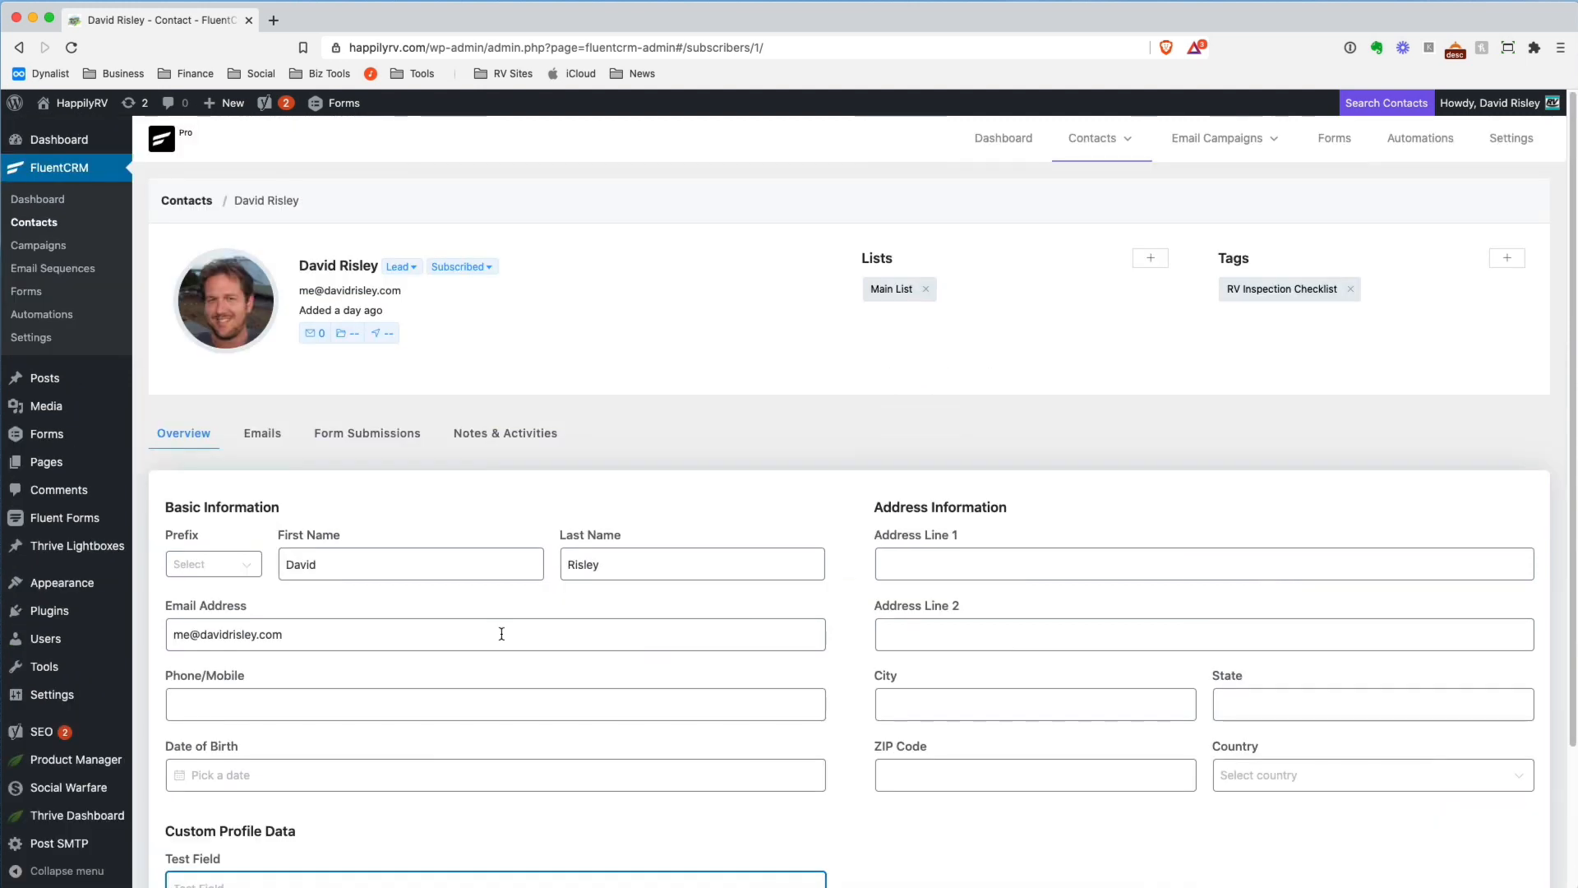
left_click(33, 340)
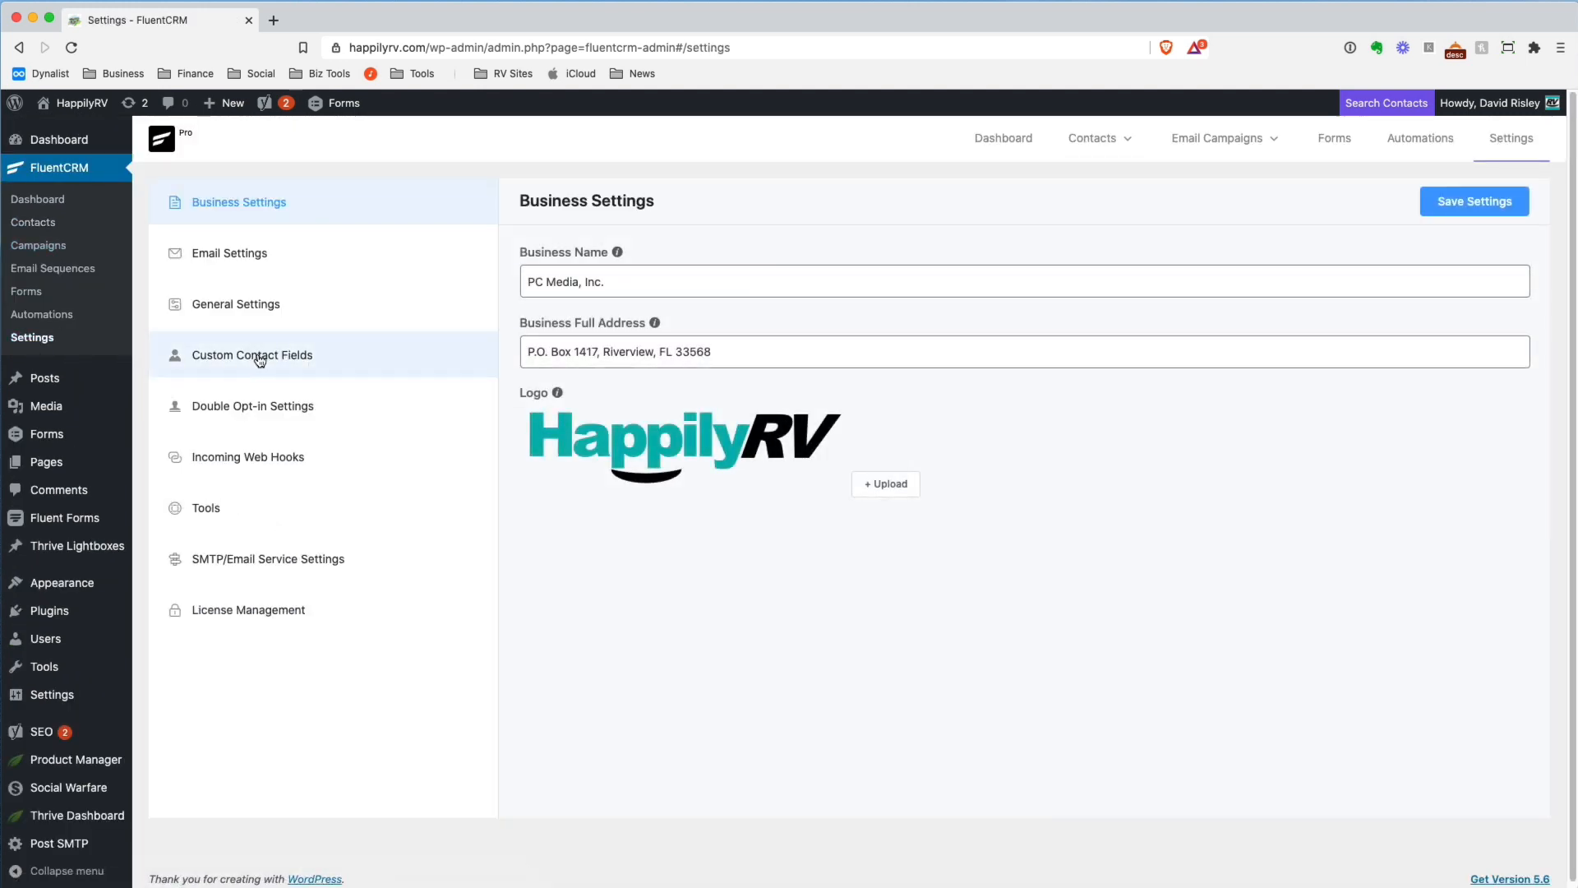
left_click(259, 359)
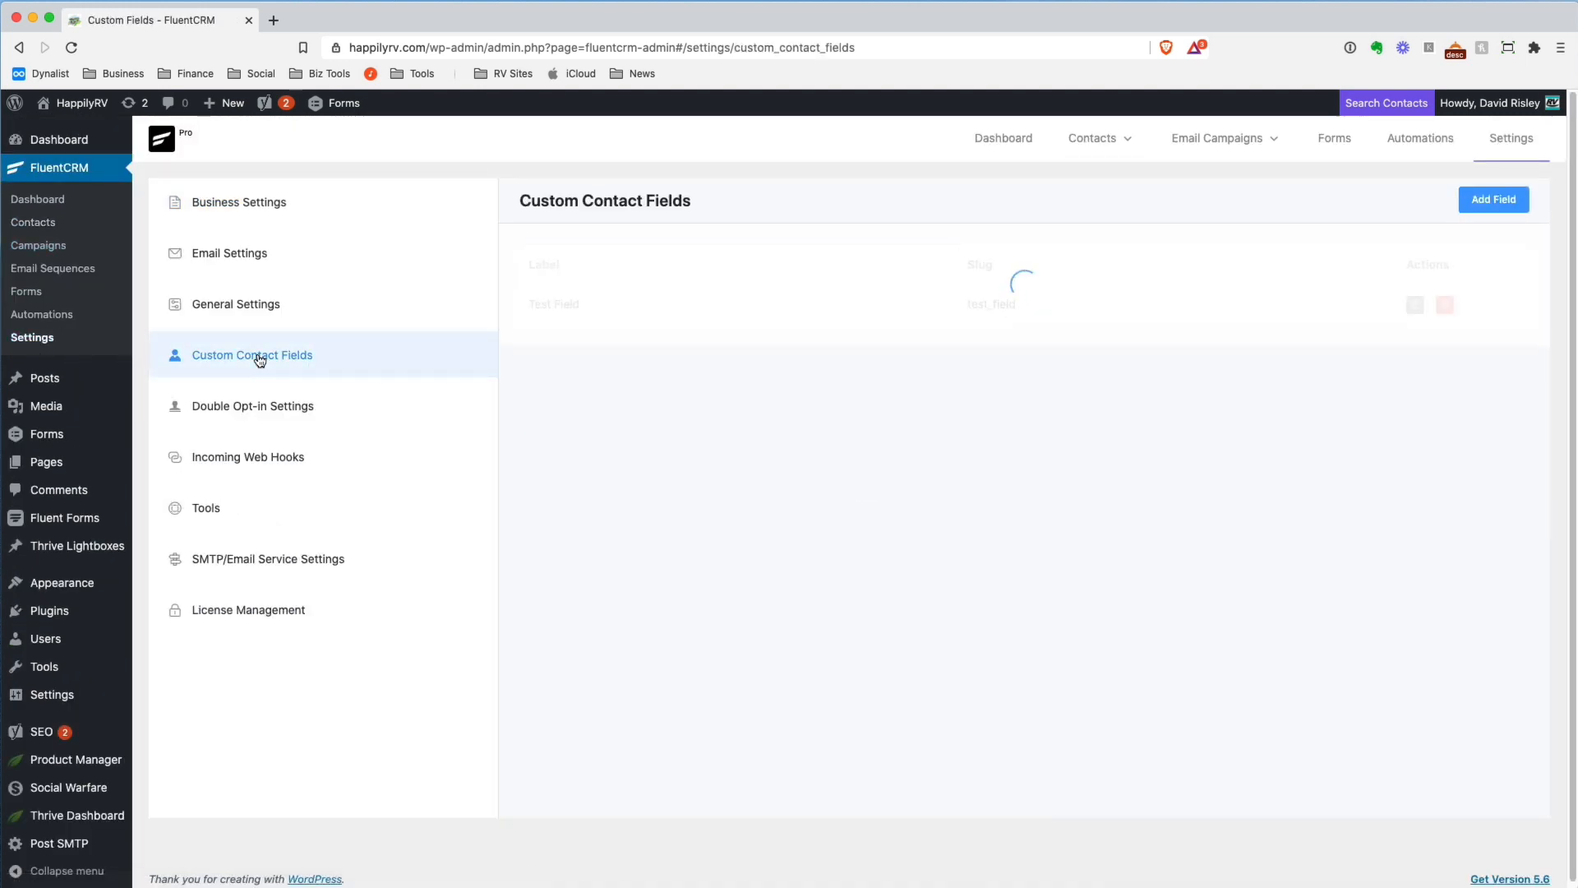
left_click(1490, 202)
left_click(668, 214)
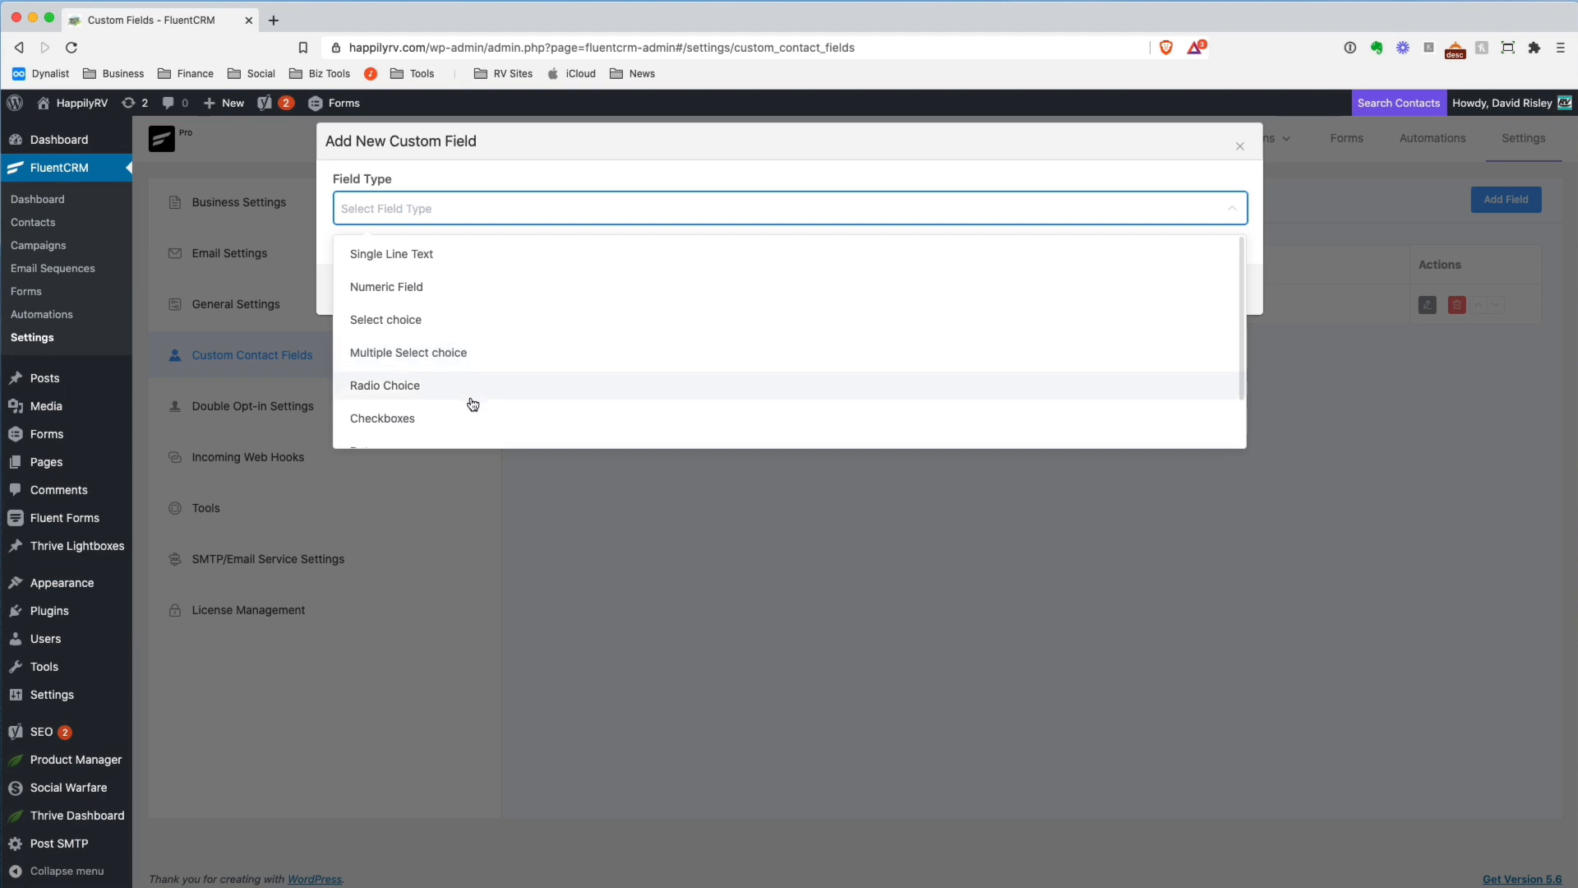
scroll(493, 378, "down", 1)
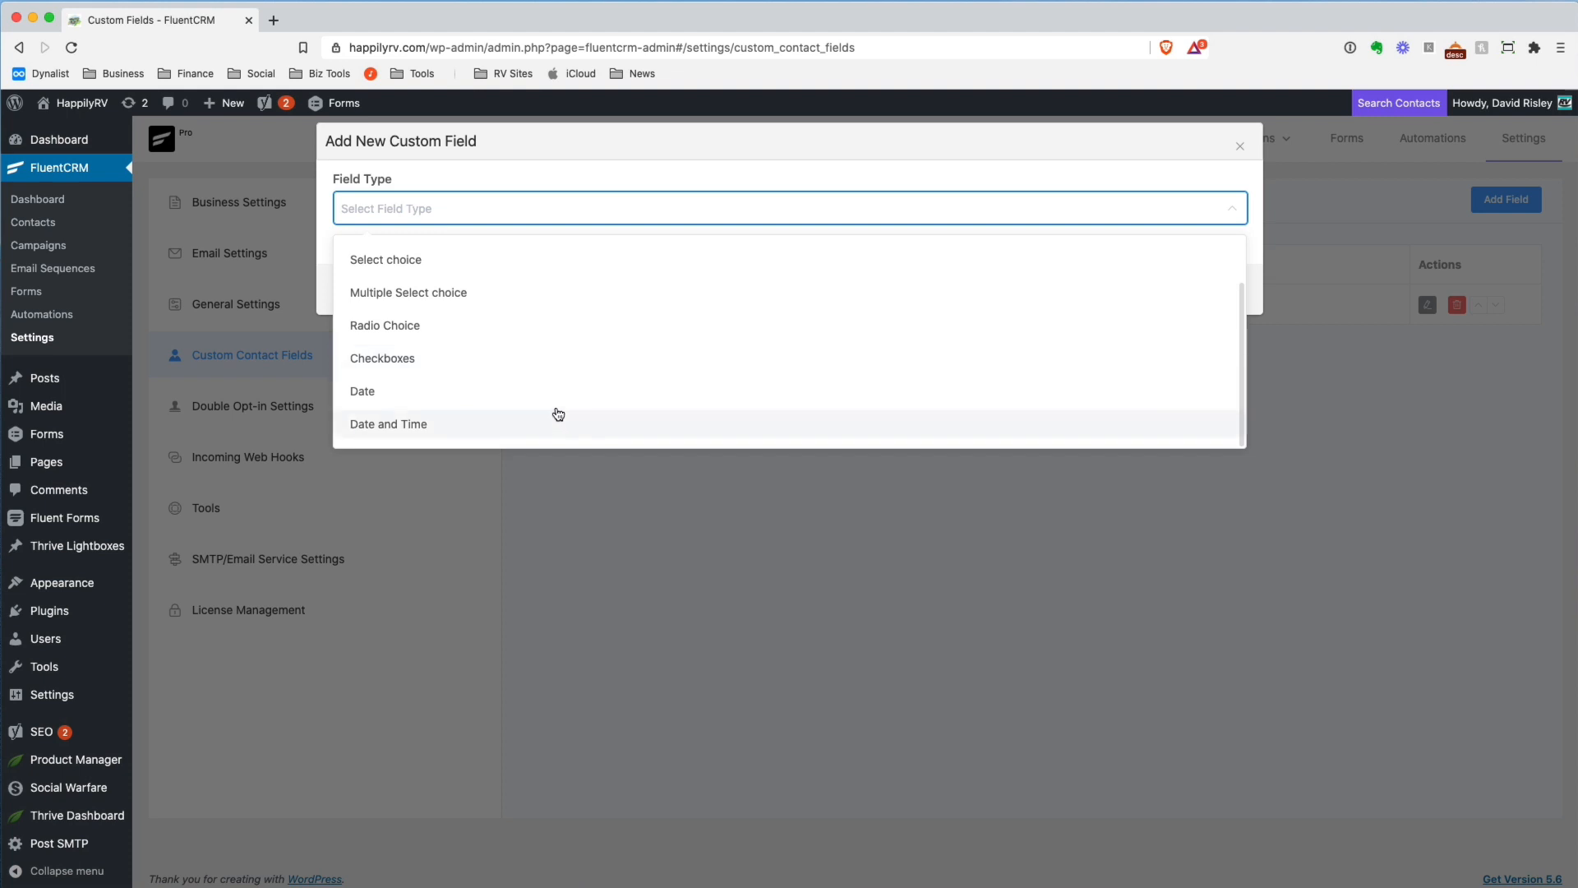
scroll(557, 404, "up", 2)
left_click(694, 538)
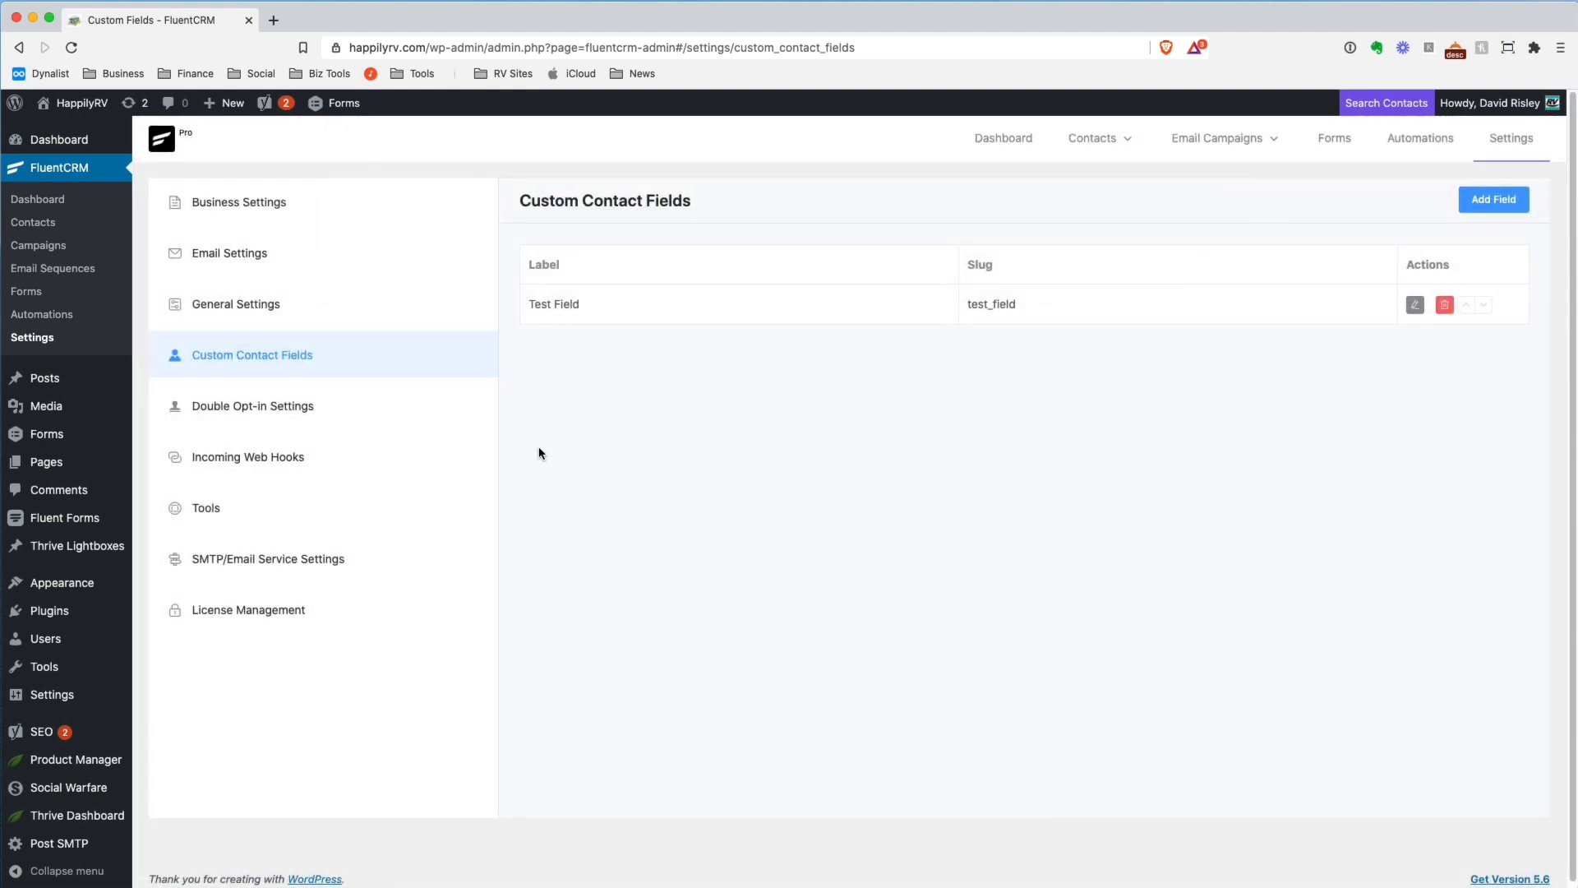
Review the contact lists, the tags, and the dynamic segments in the Contacts area
left_click(37, 226)
mouse_move(1126, 144)
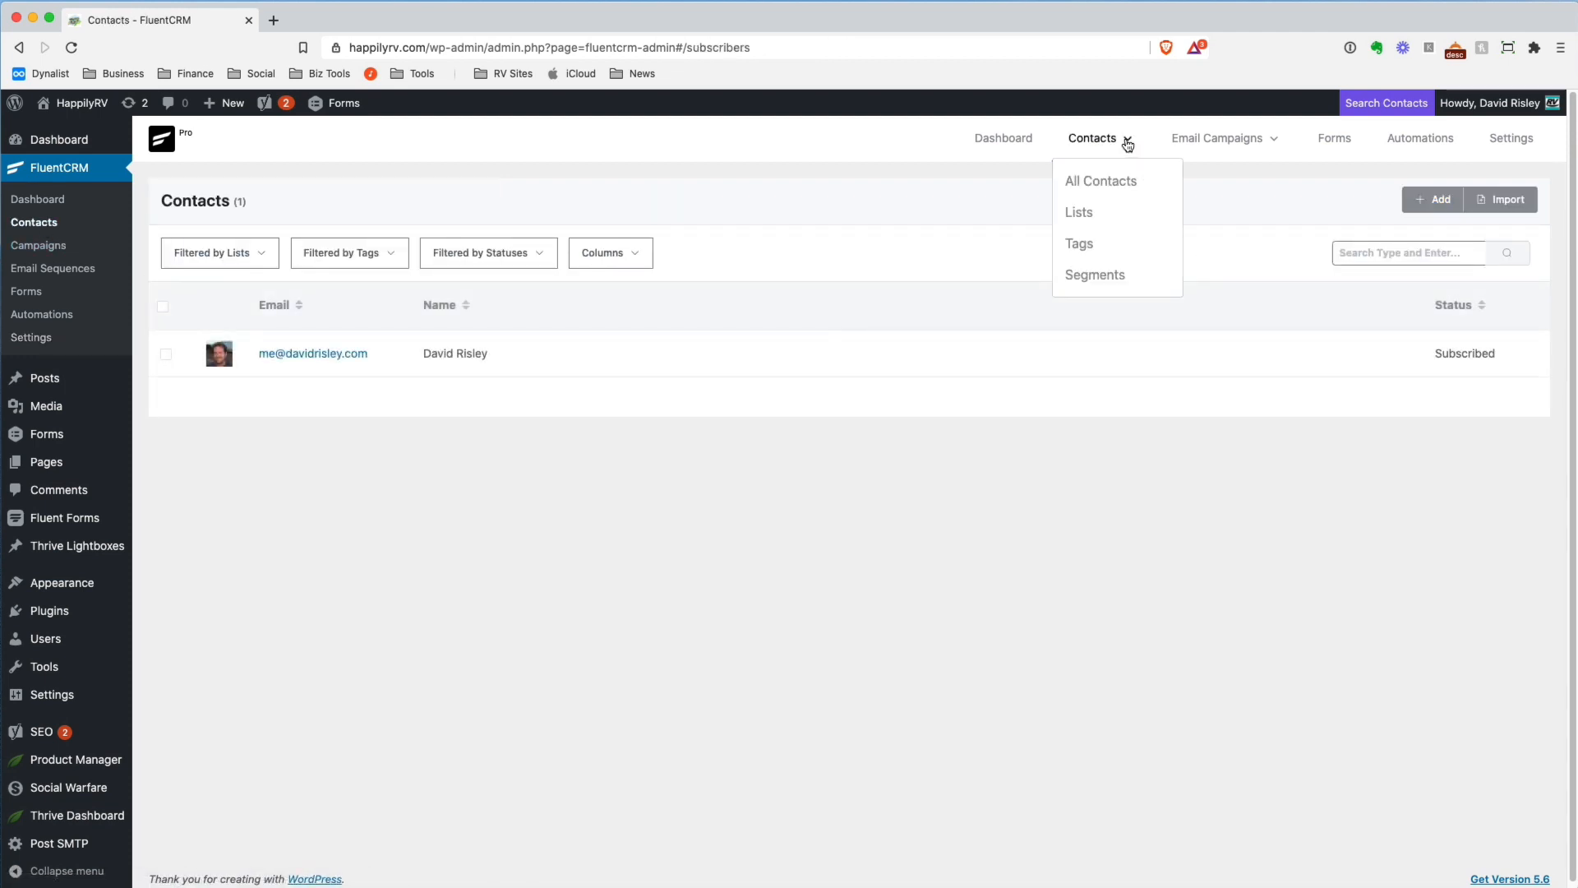
left_click(1095, 219)
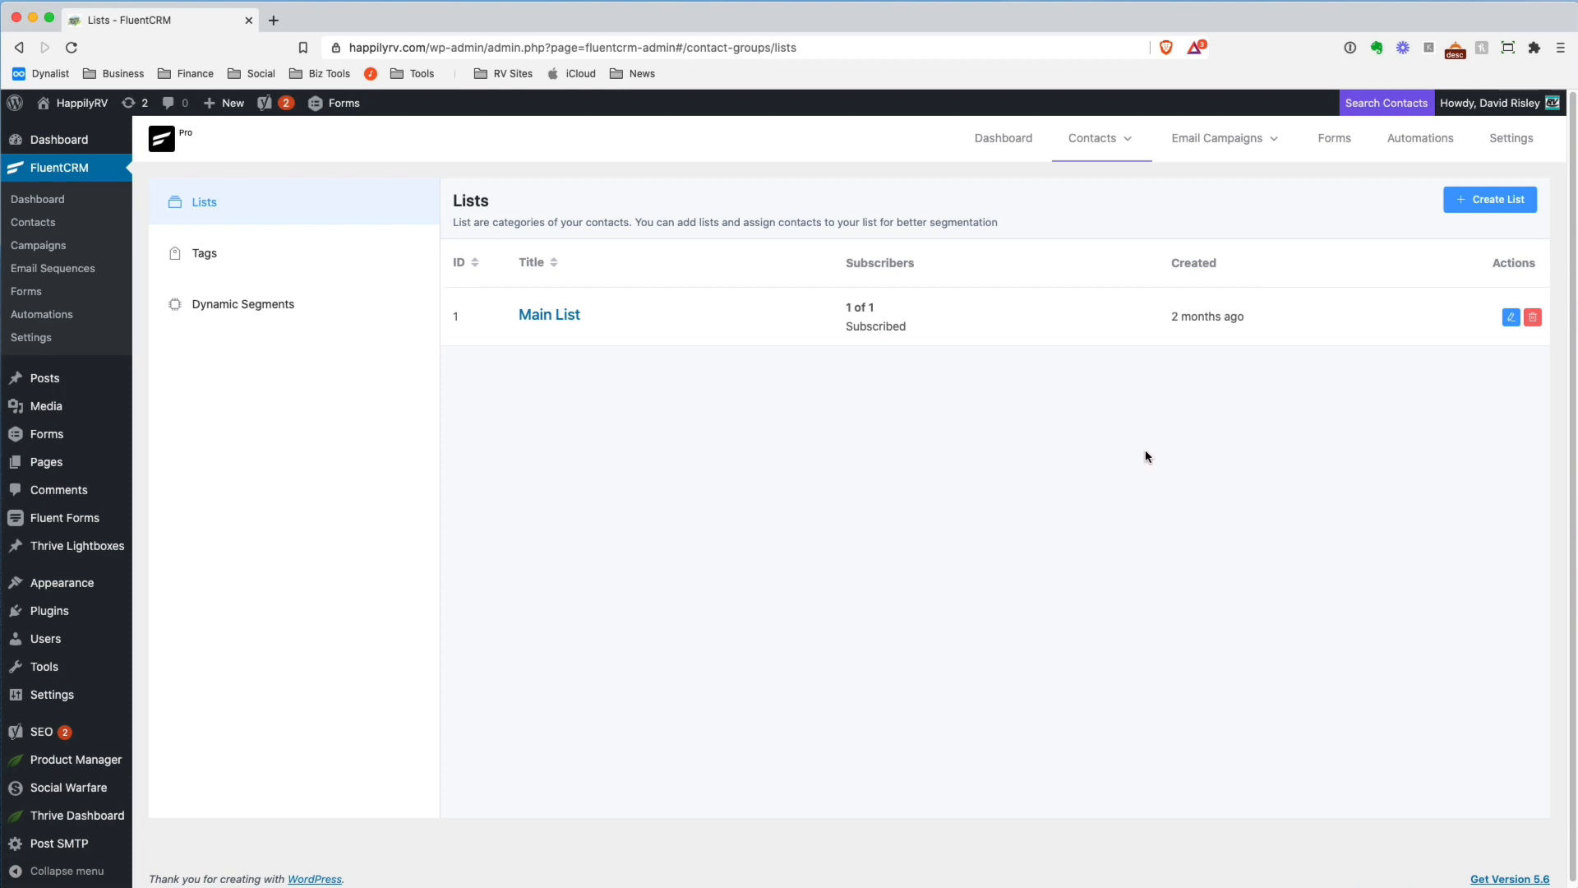
left_click(215, 259)
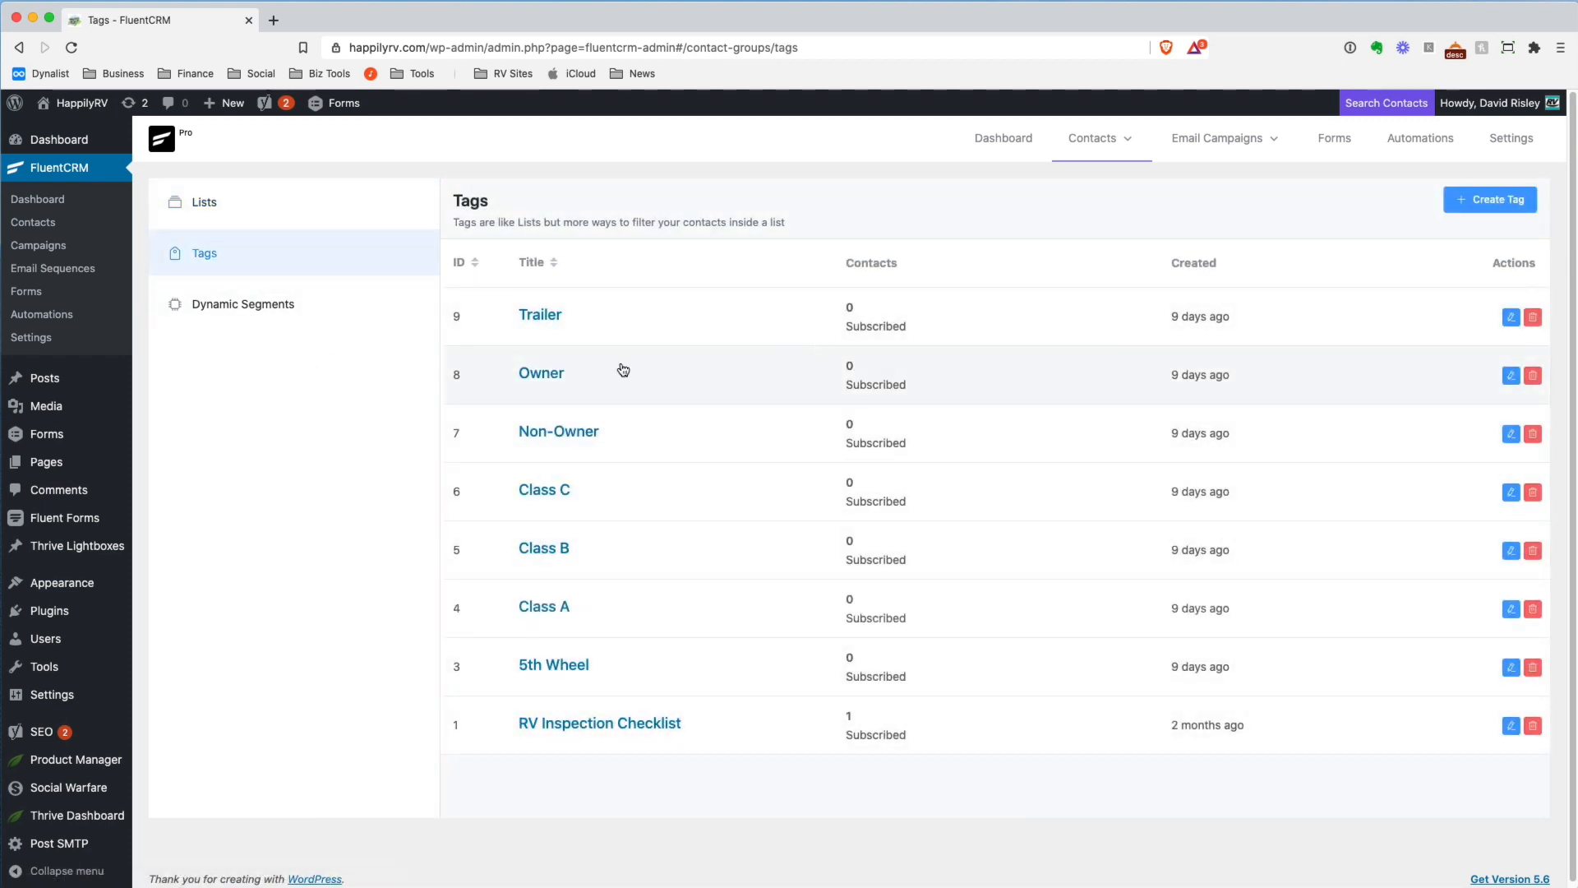
left_click(275, 318)
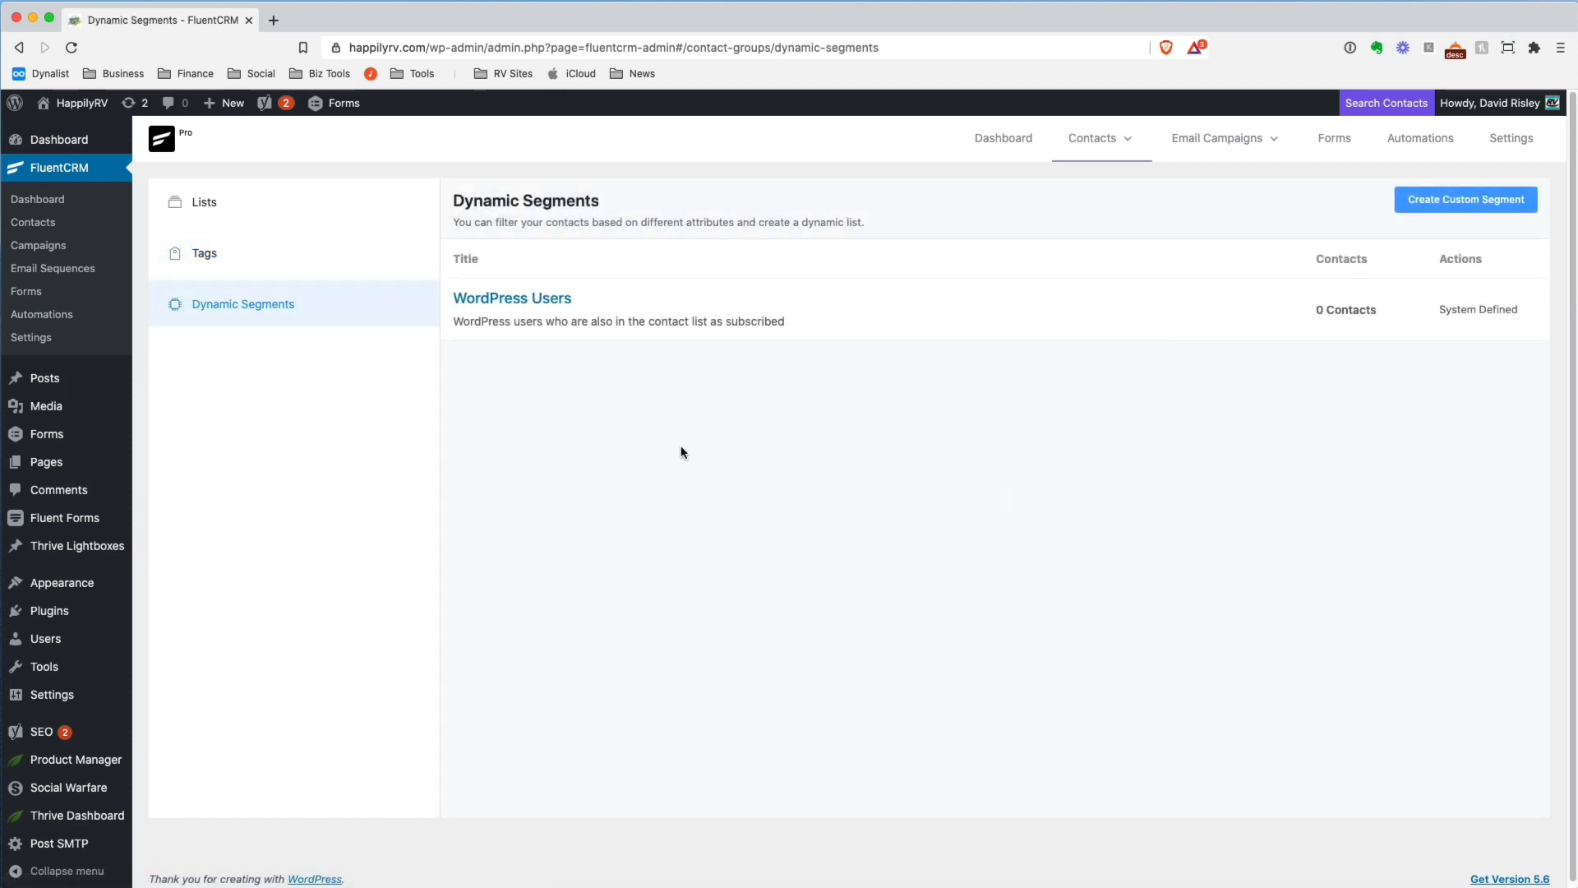
Open the form for a new custom segment and examine the properties available for its first condition
left_click(1451, 204)
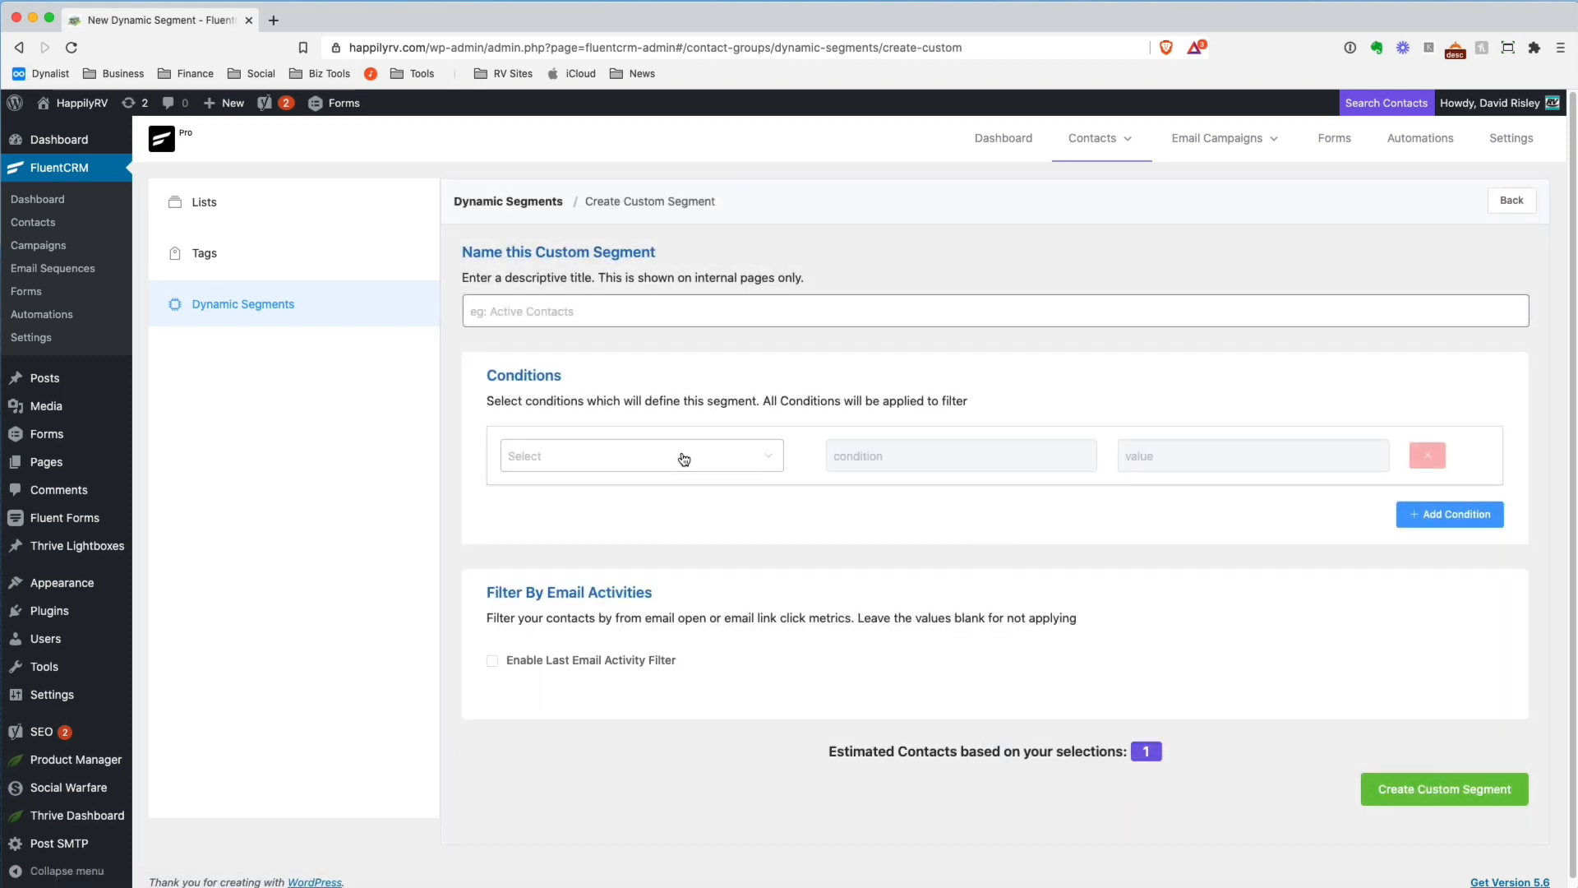
left_click(684, 459)
scroll(729, 543, "down", 3)
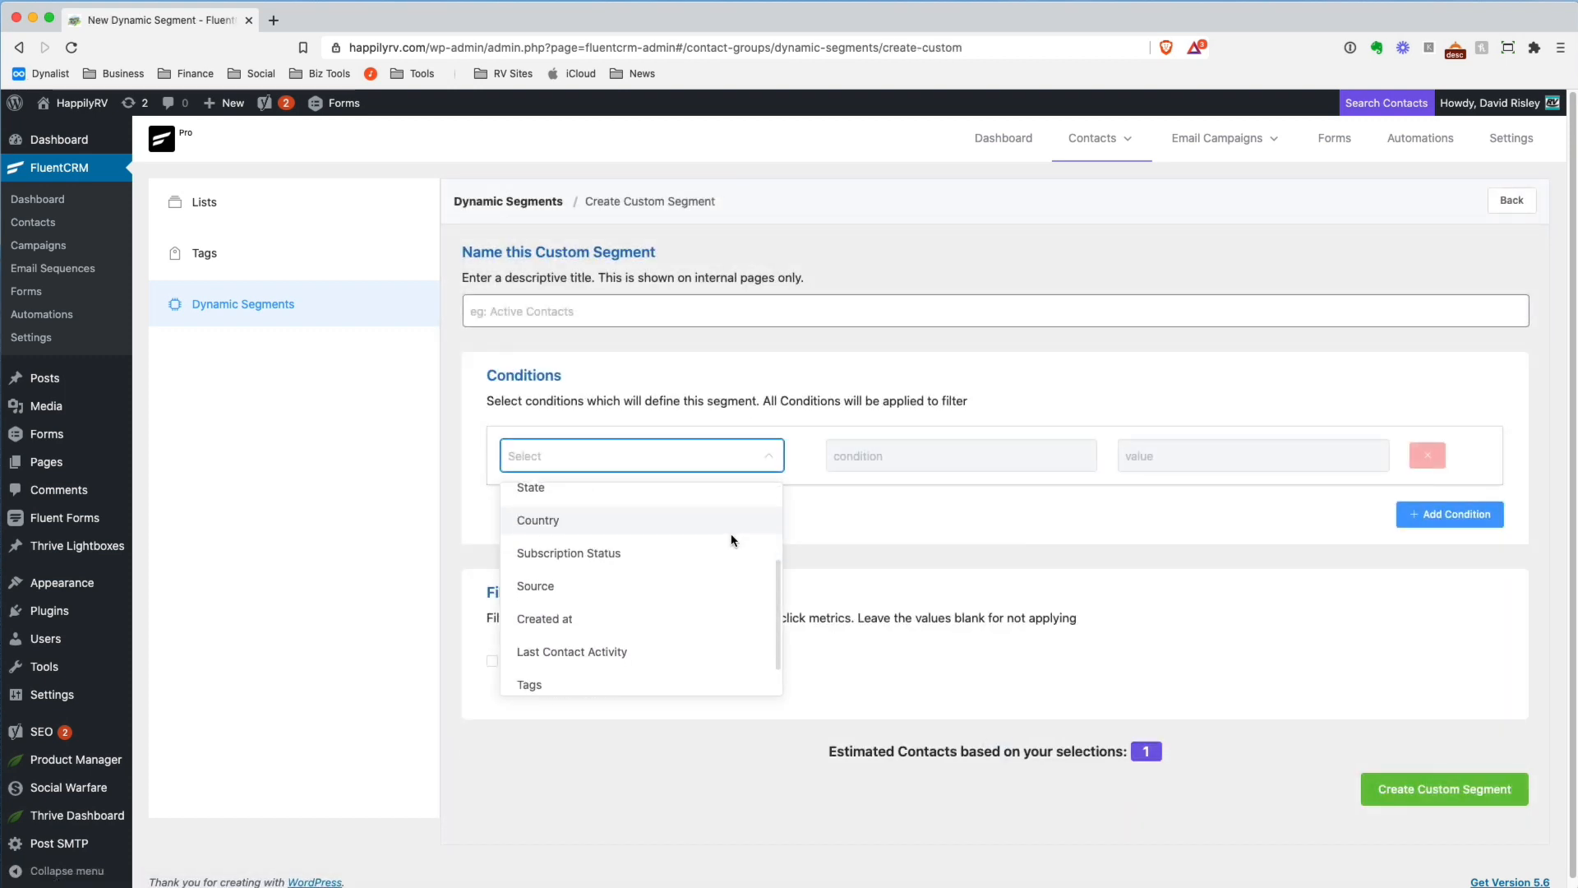
scroll(734, 539, "up", 3)
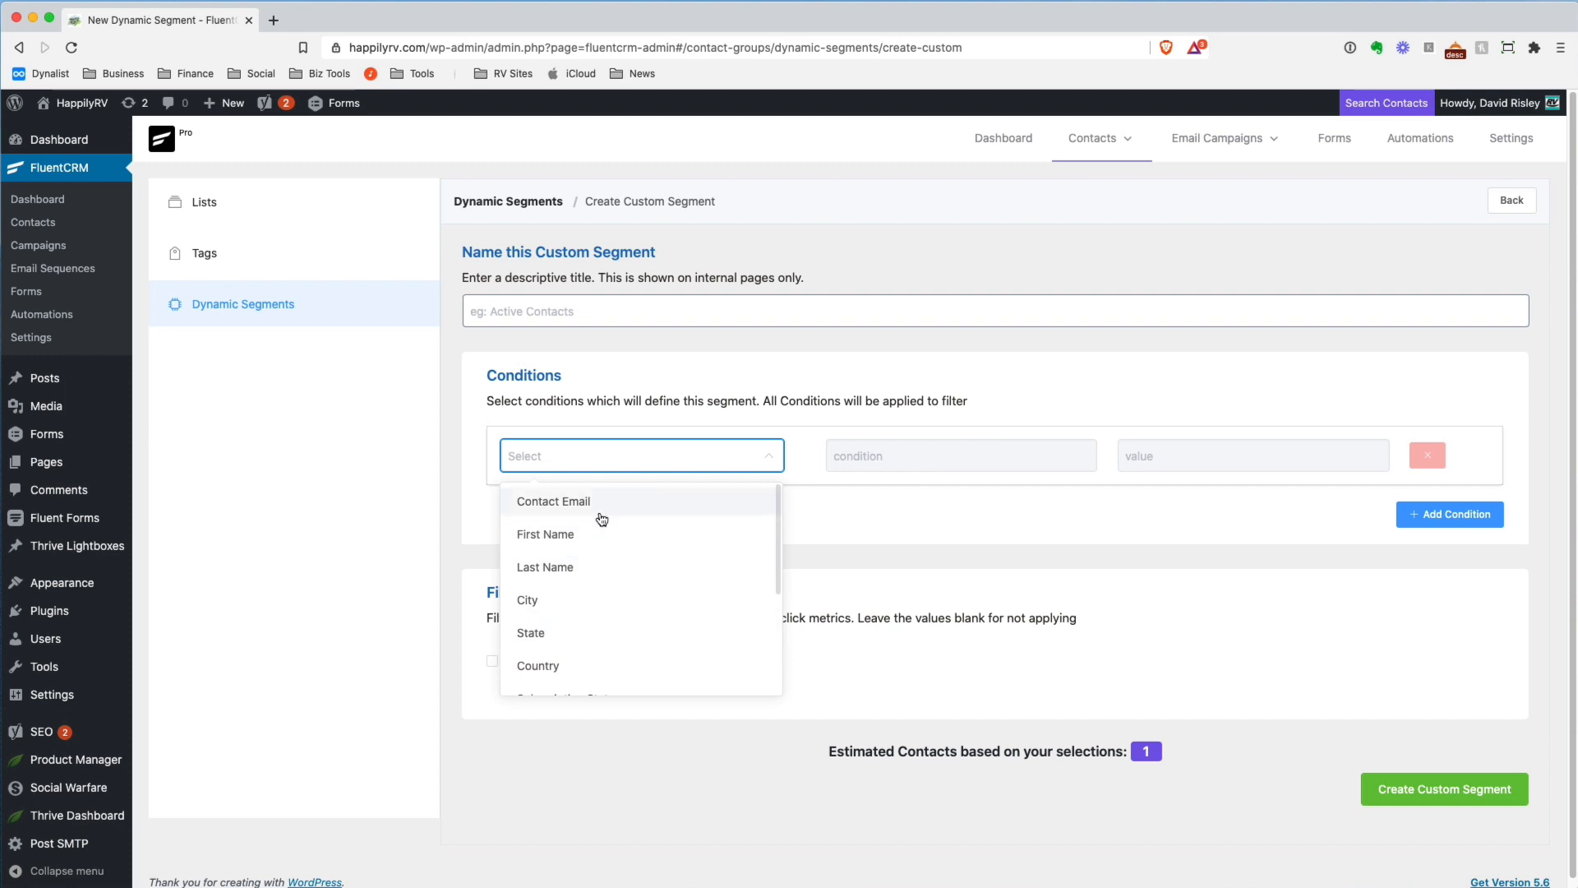
scroll(619, 547, "down", 1)
scroll(623, 550, "down", 5)
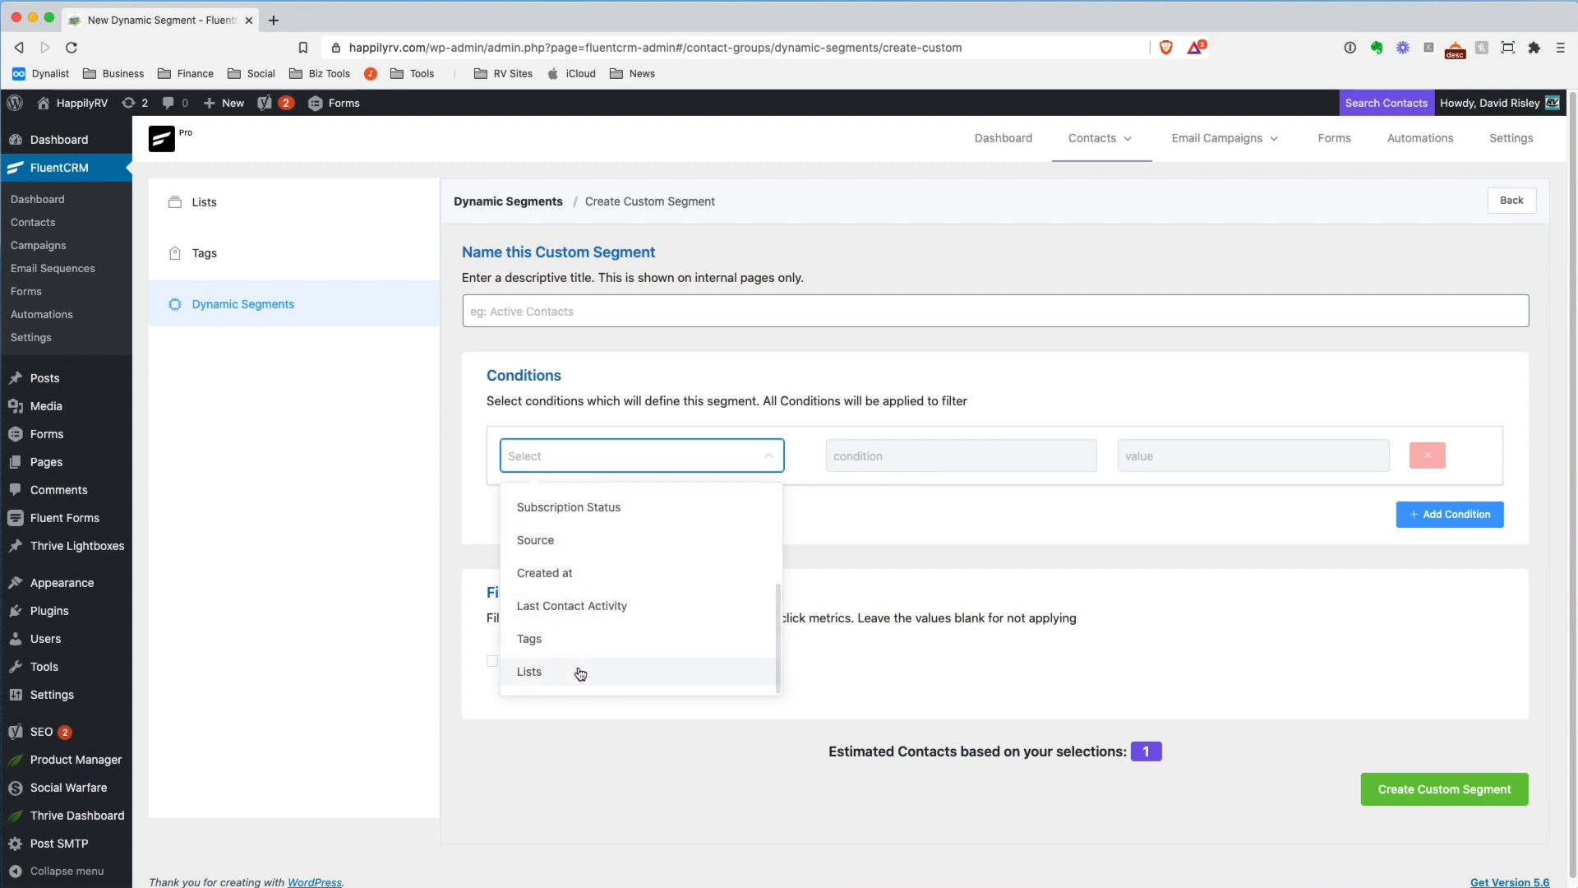
left_click(900, 548)
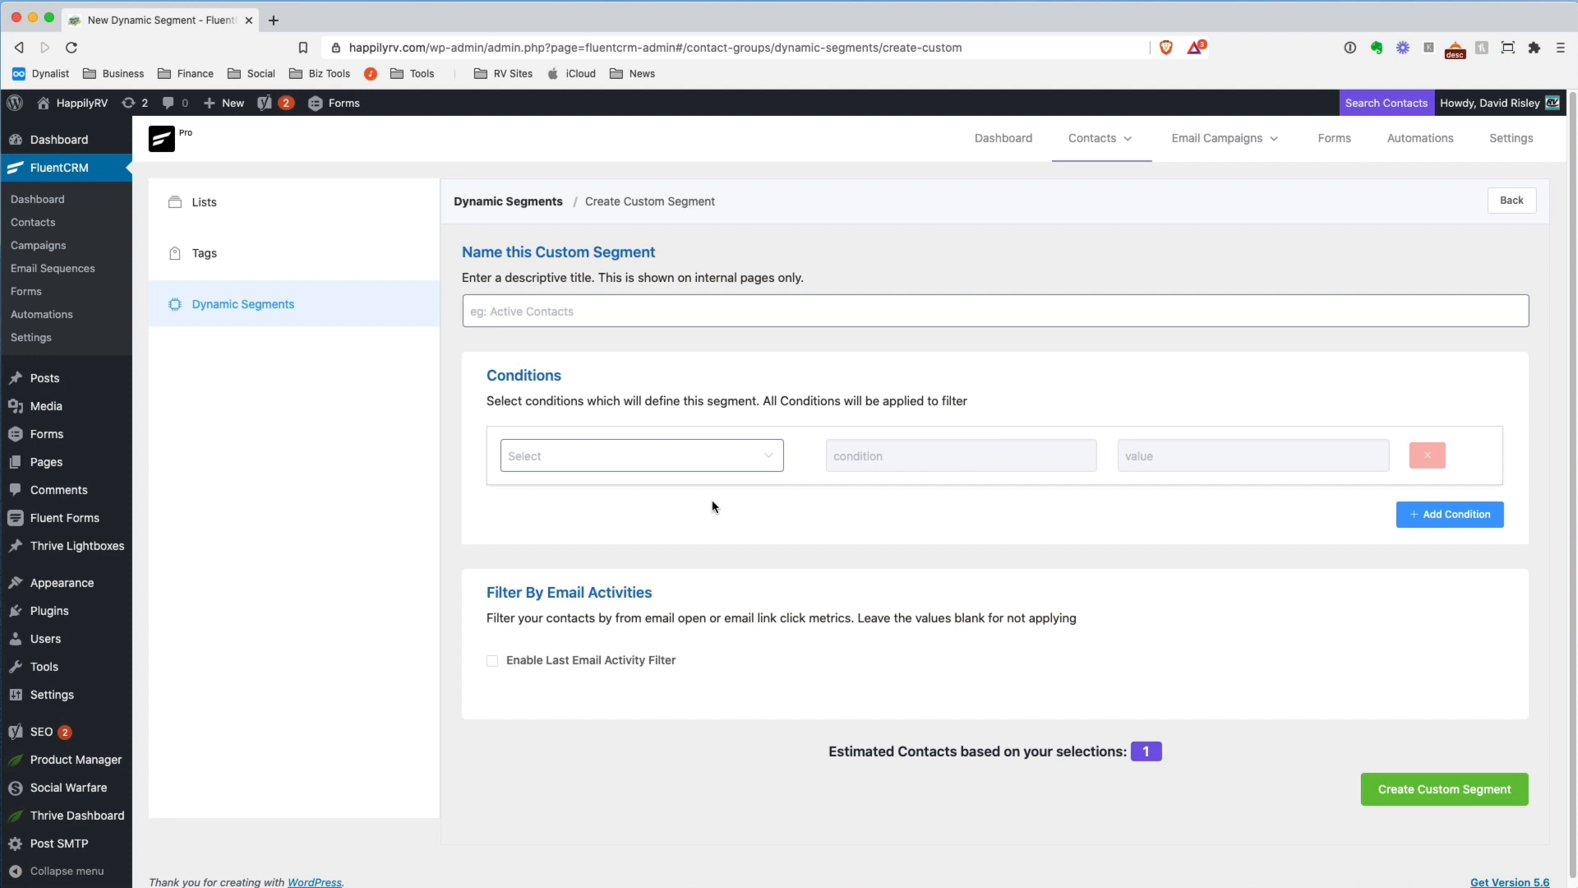
Define the custom segment's first condition as Tags In RV Inspection Checklist
left_click(595, 448)
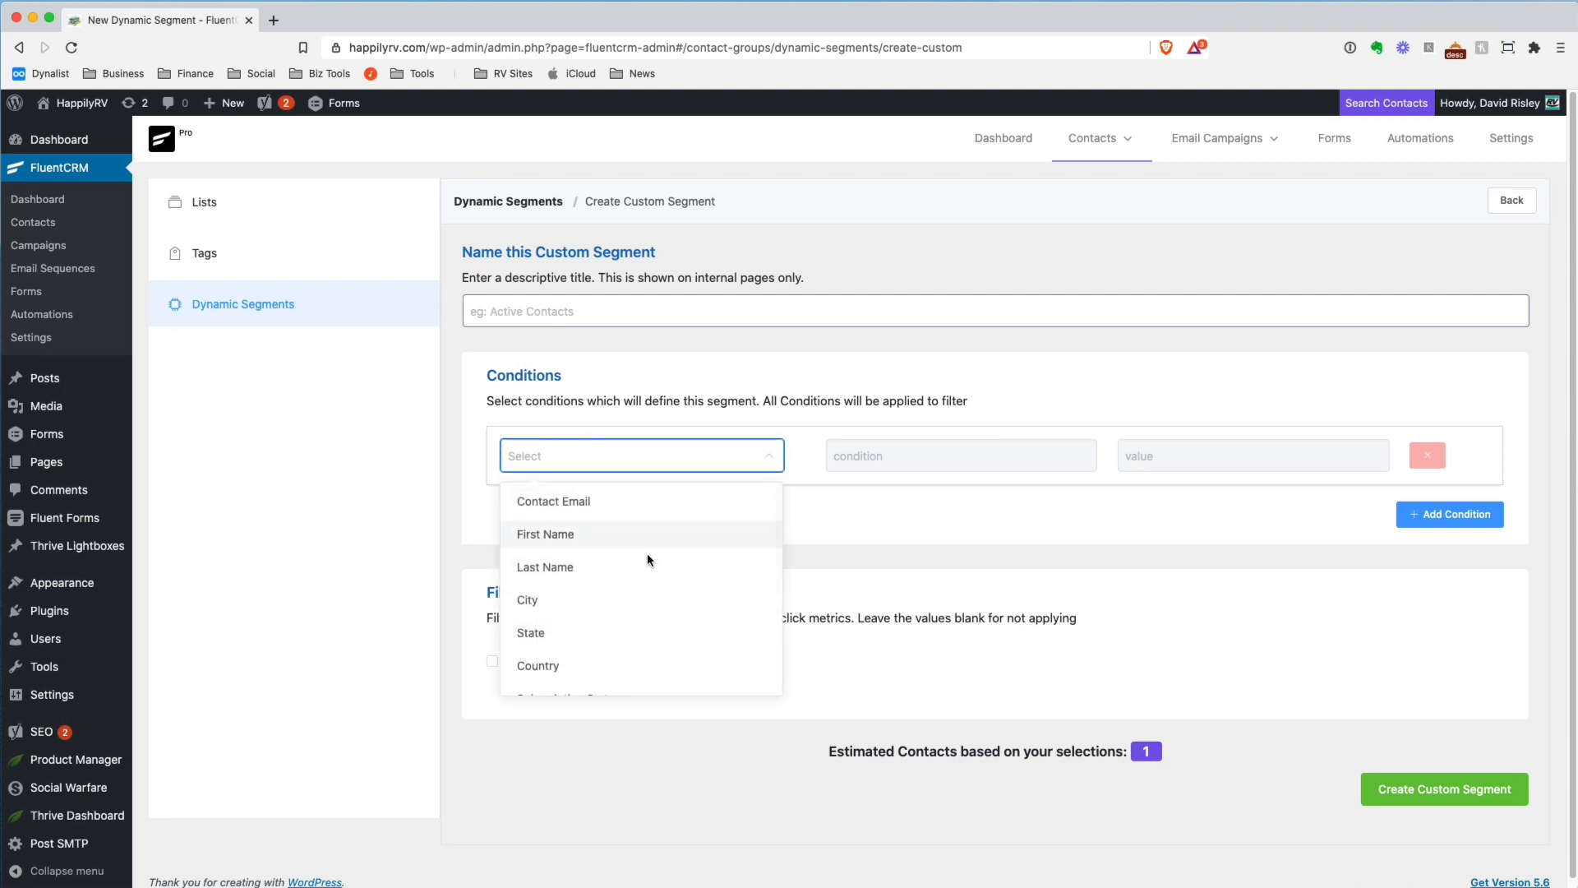
scroll(649, 575, "down", 5)
left_click(645, 639)
left_click(868, 462)
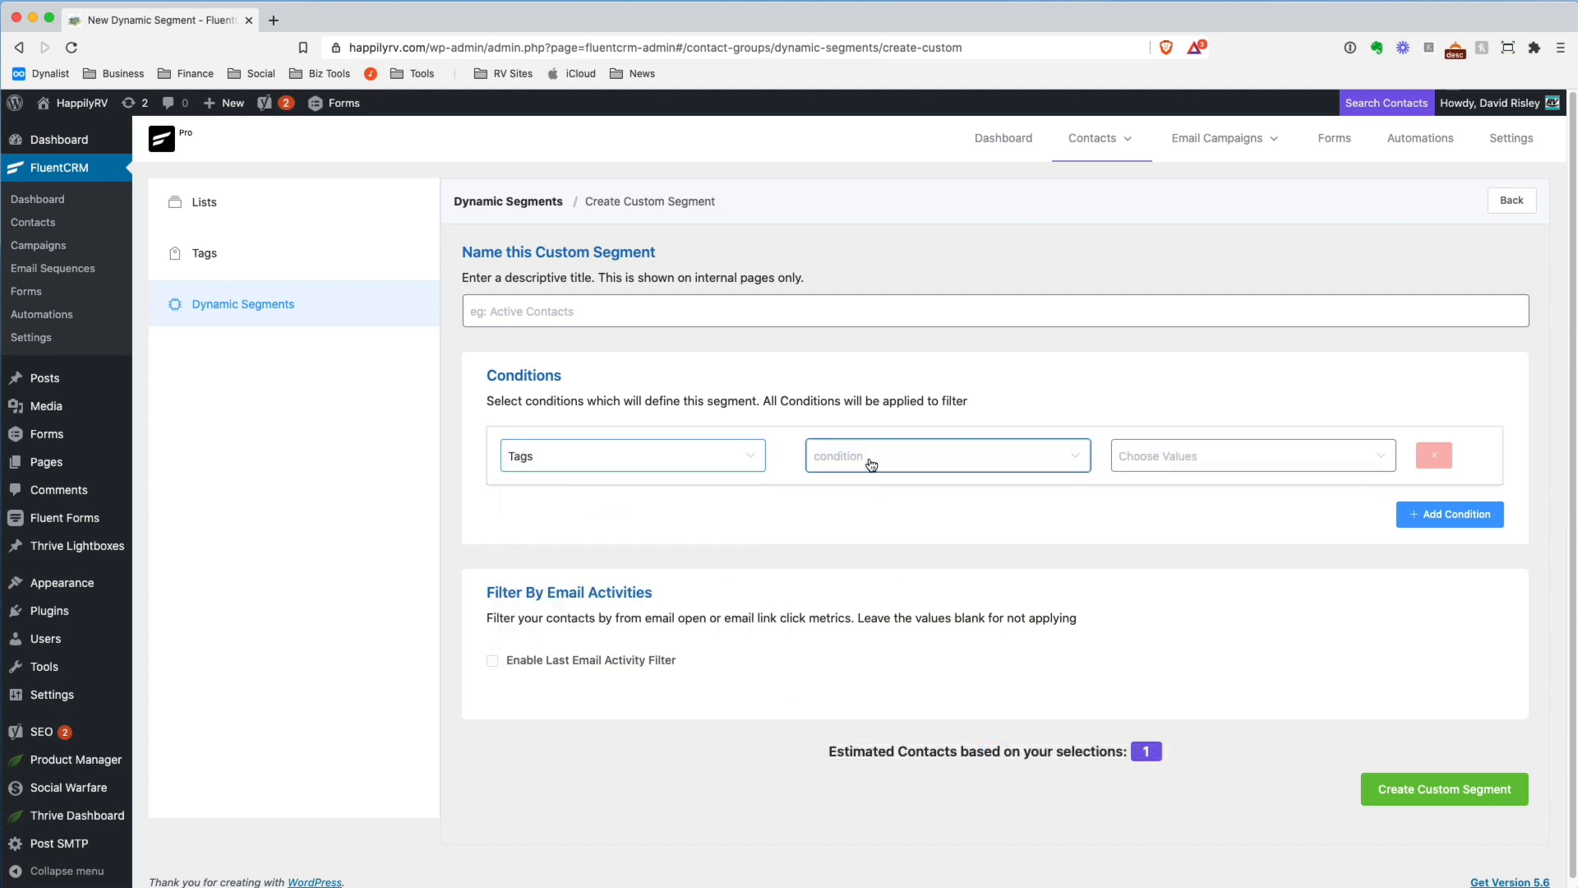
left_click(855, 502)
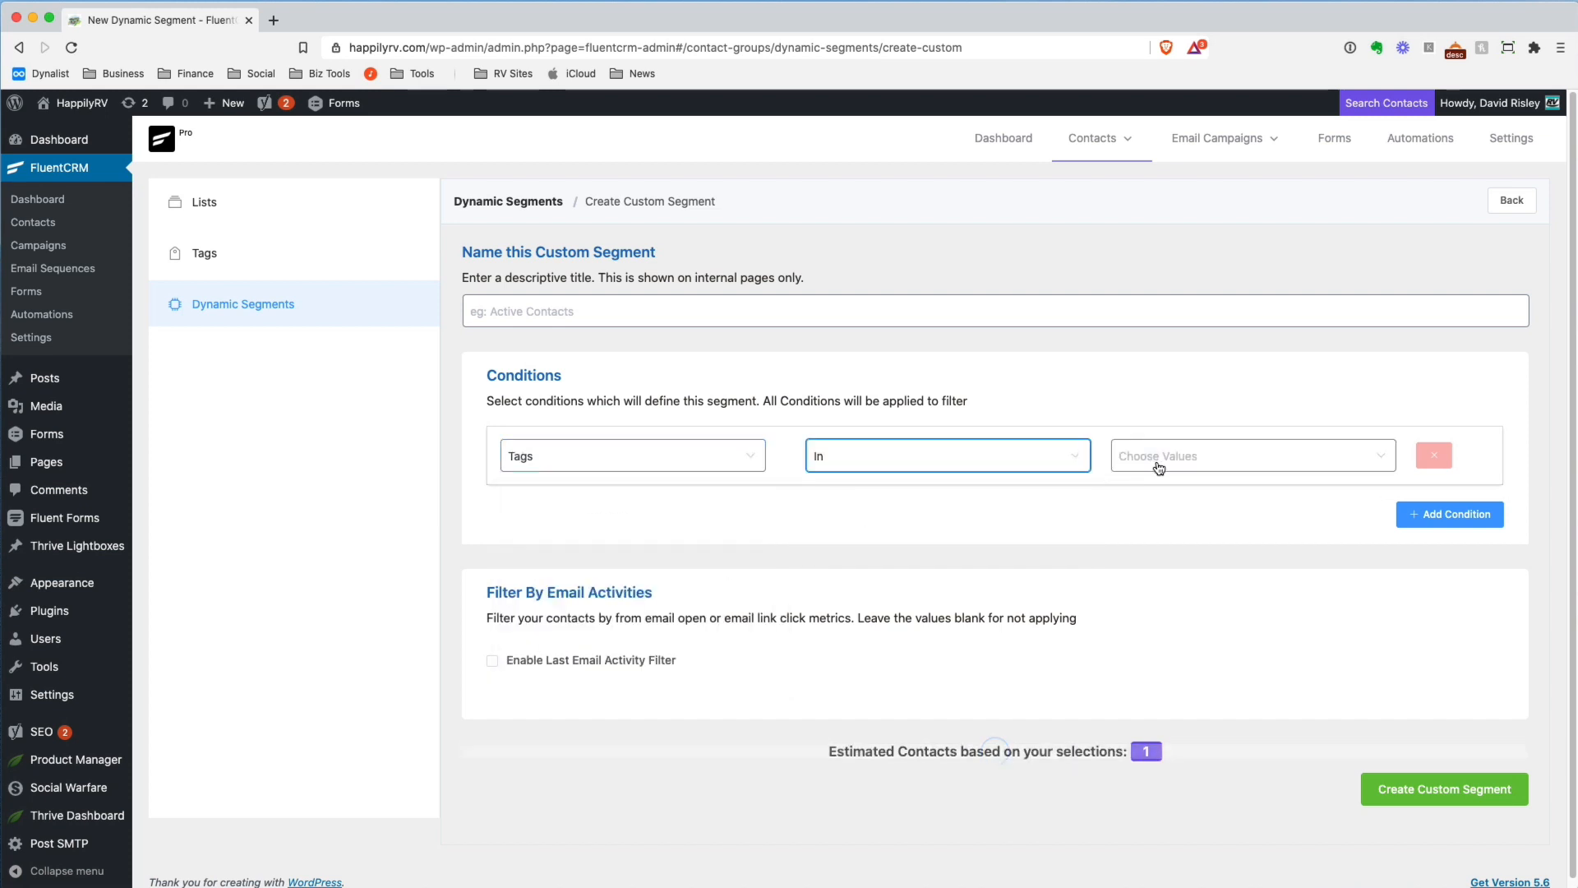
left_click(1183, 459)
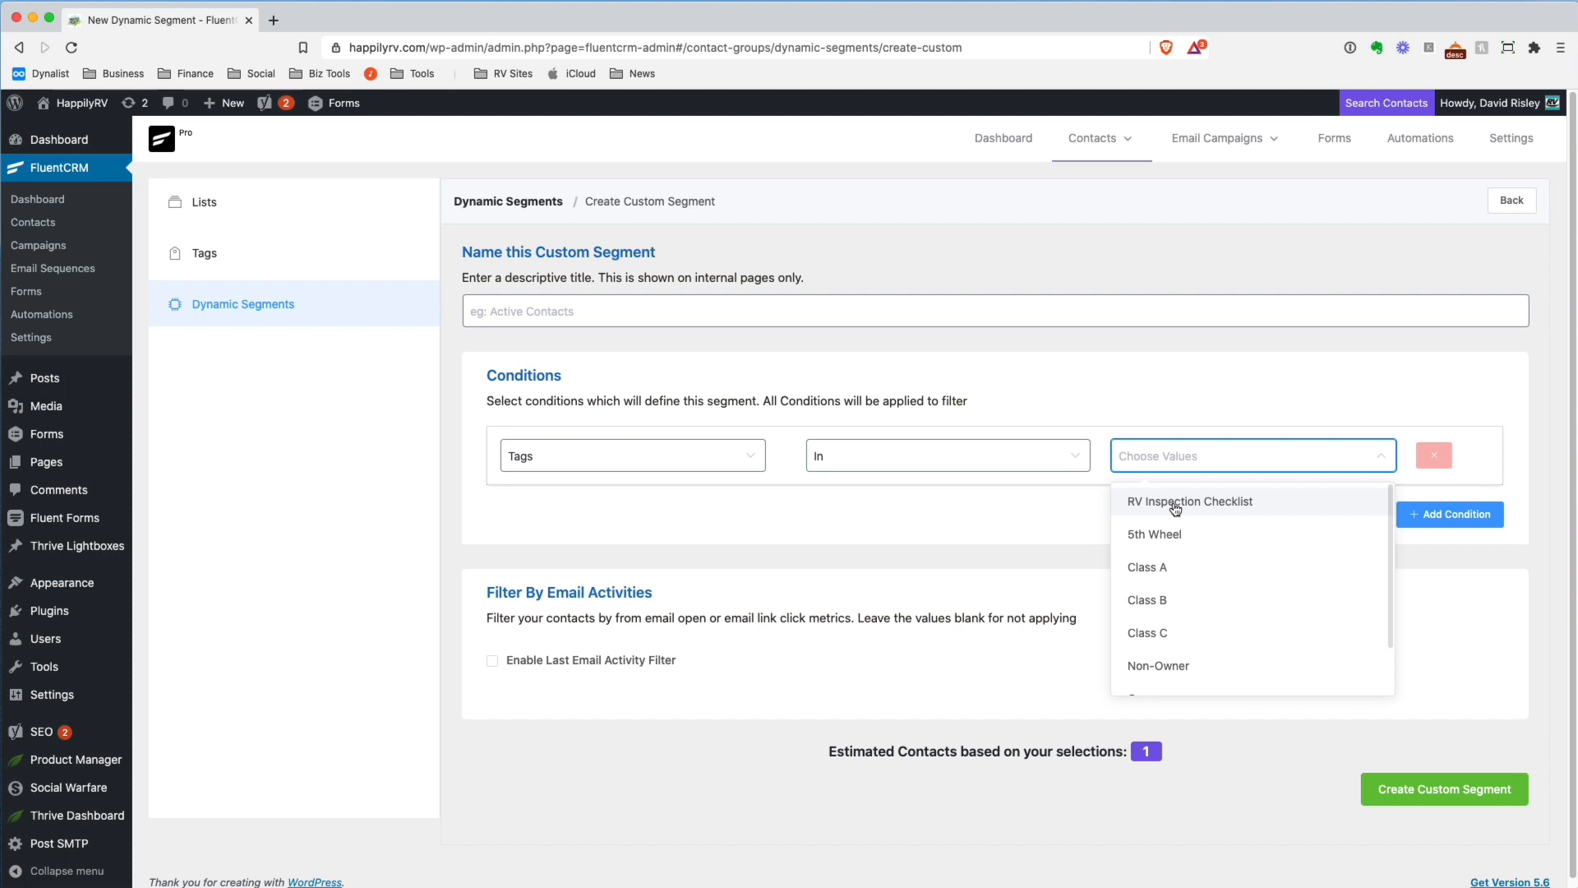
left_click(1175, 508)
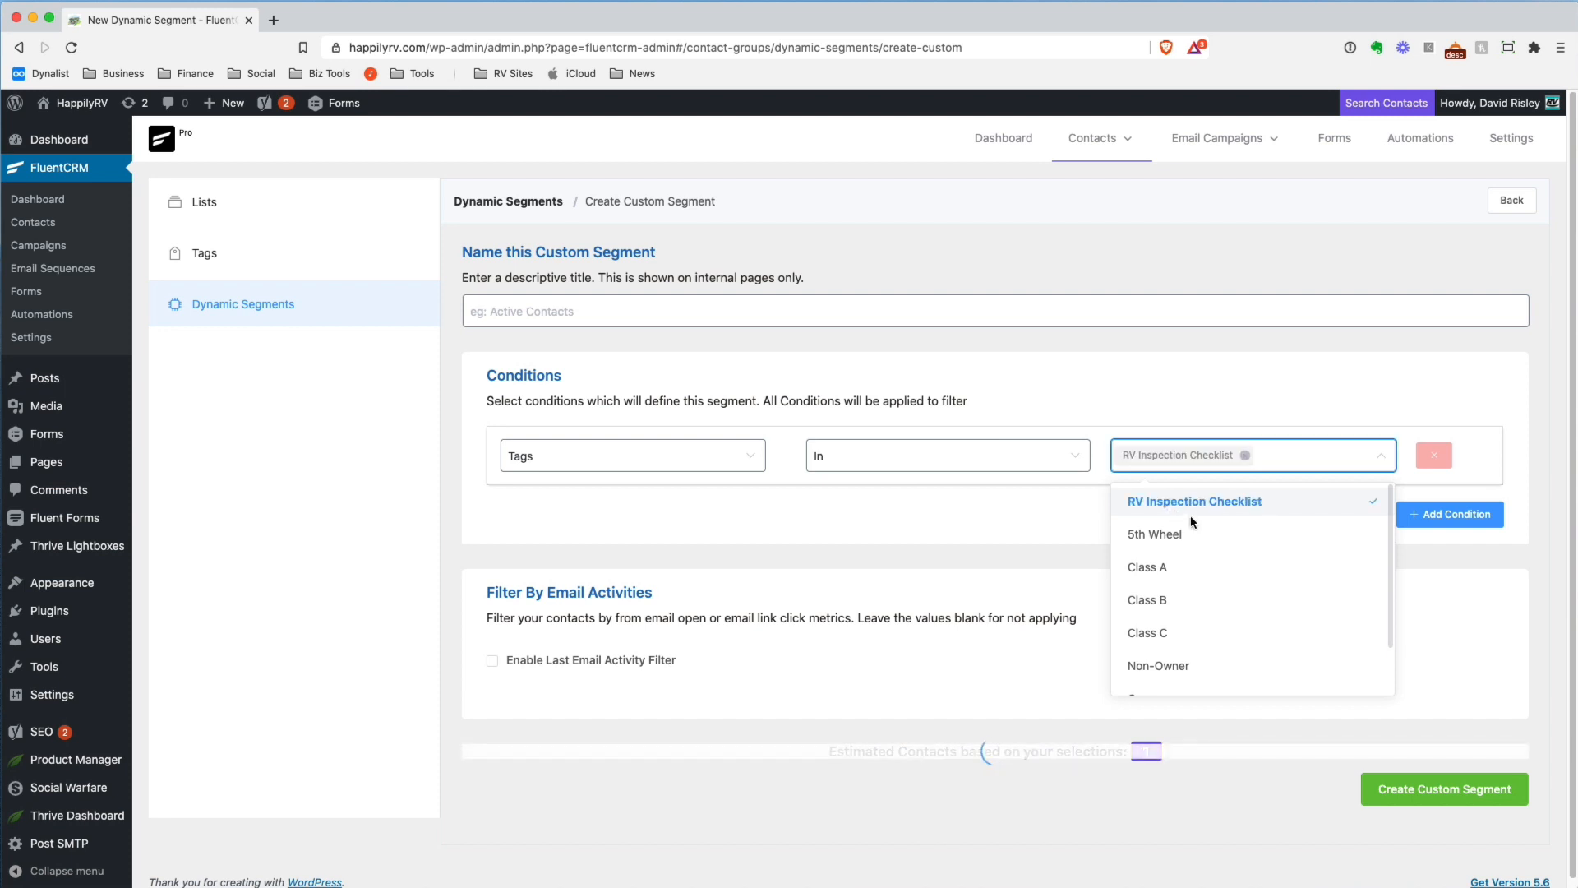
left_click(1027, 512)
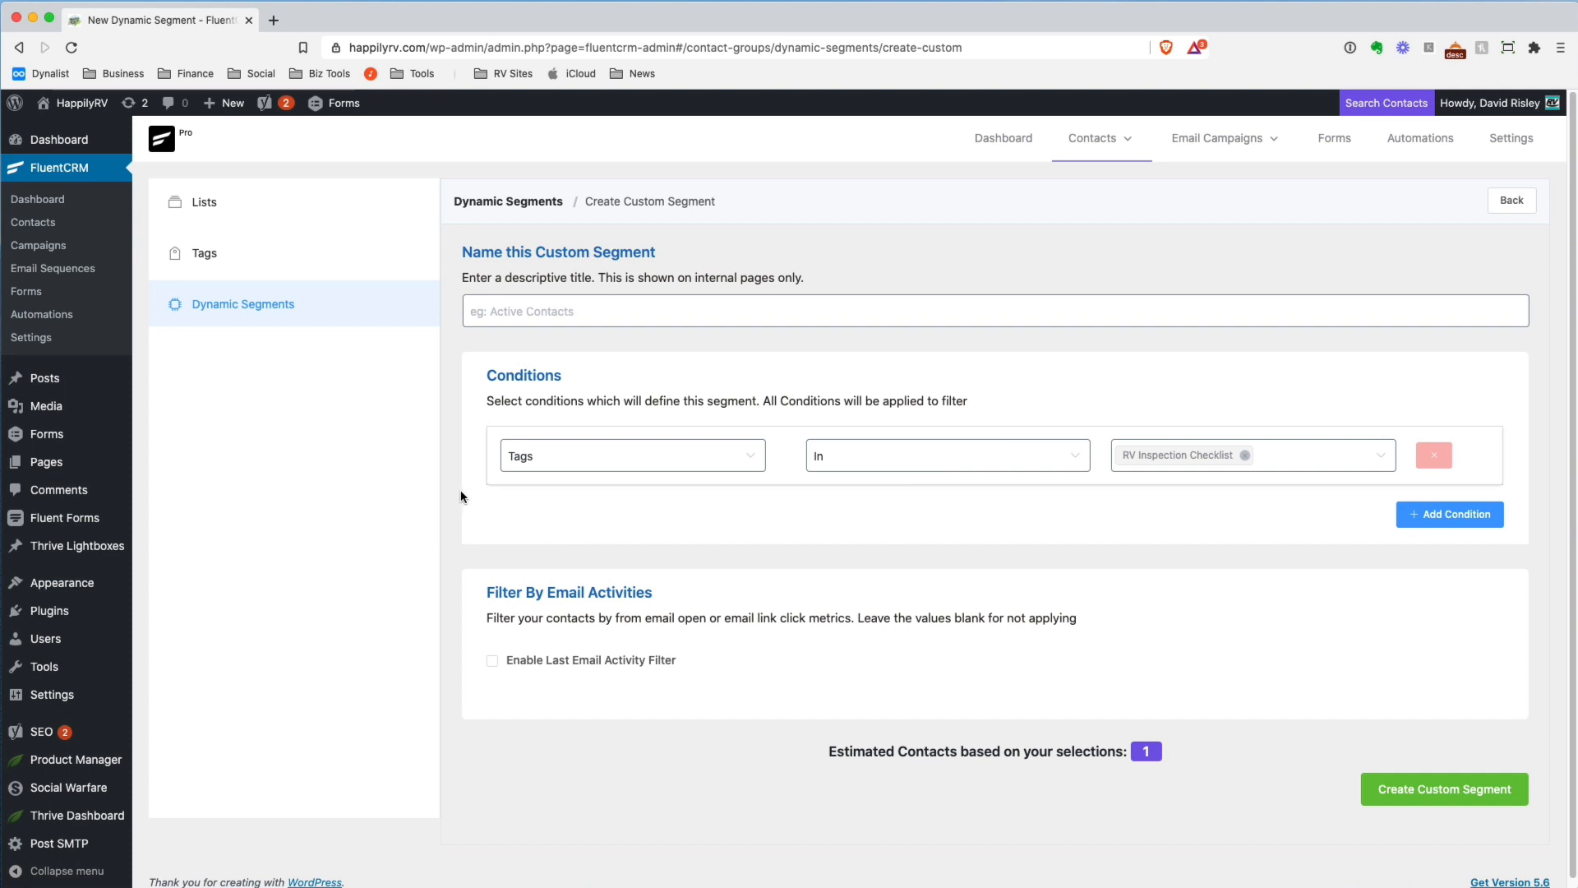
Review the contact lists, the email campaigns, and the email sequences
left_click(213, 207)
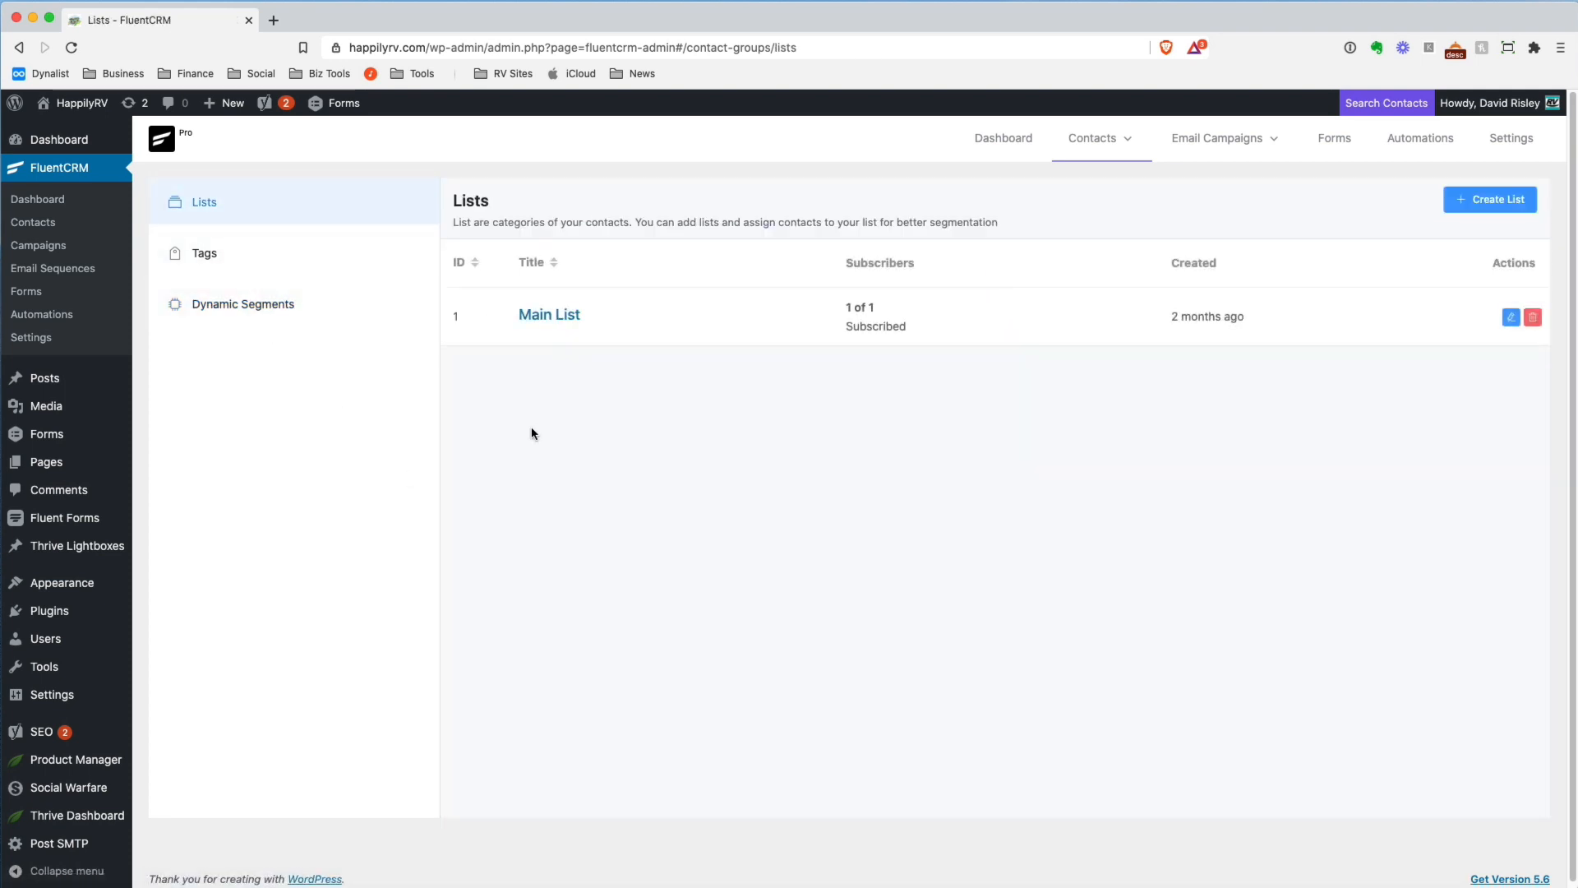
left_click(60, 249)
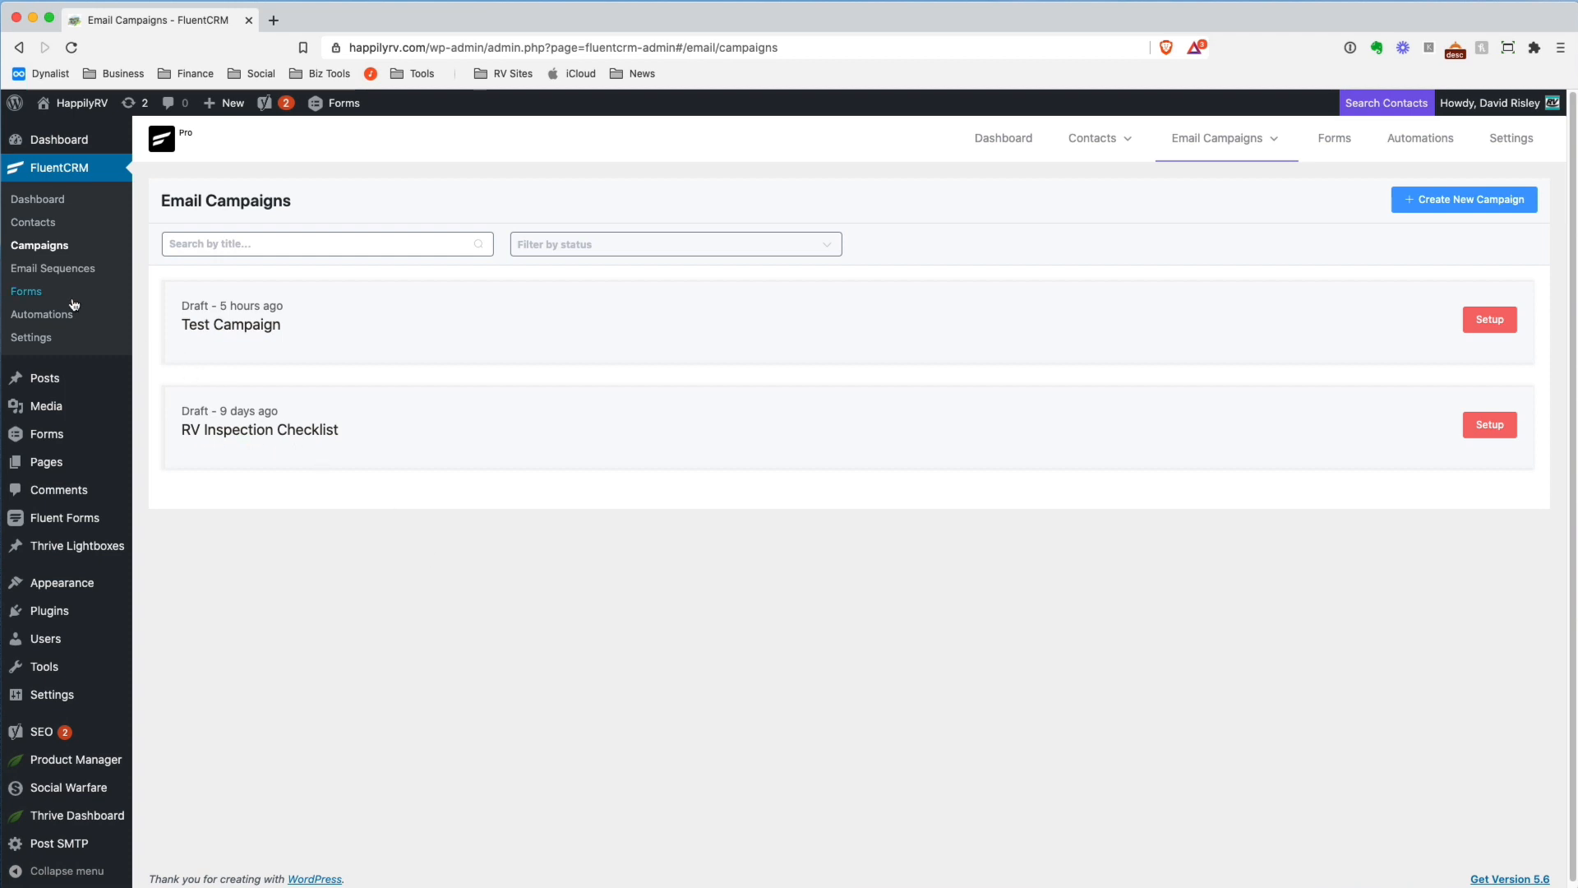
left_click(78, 270)
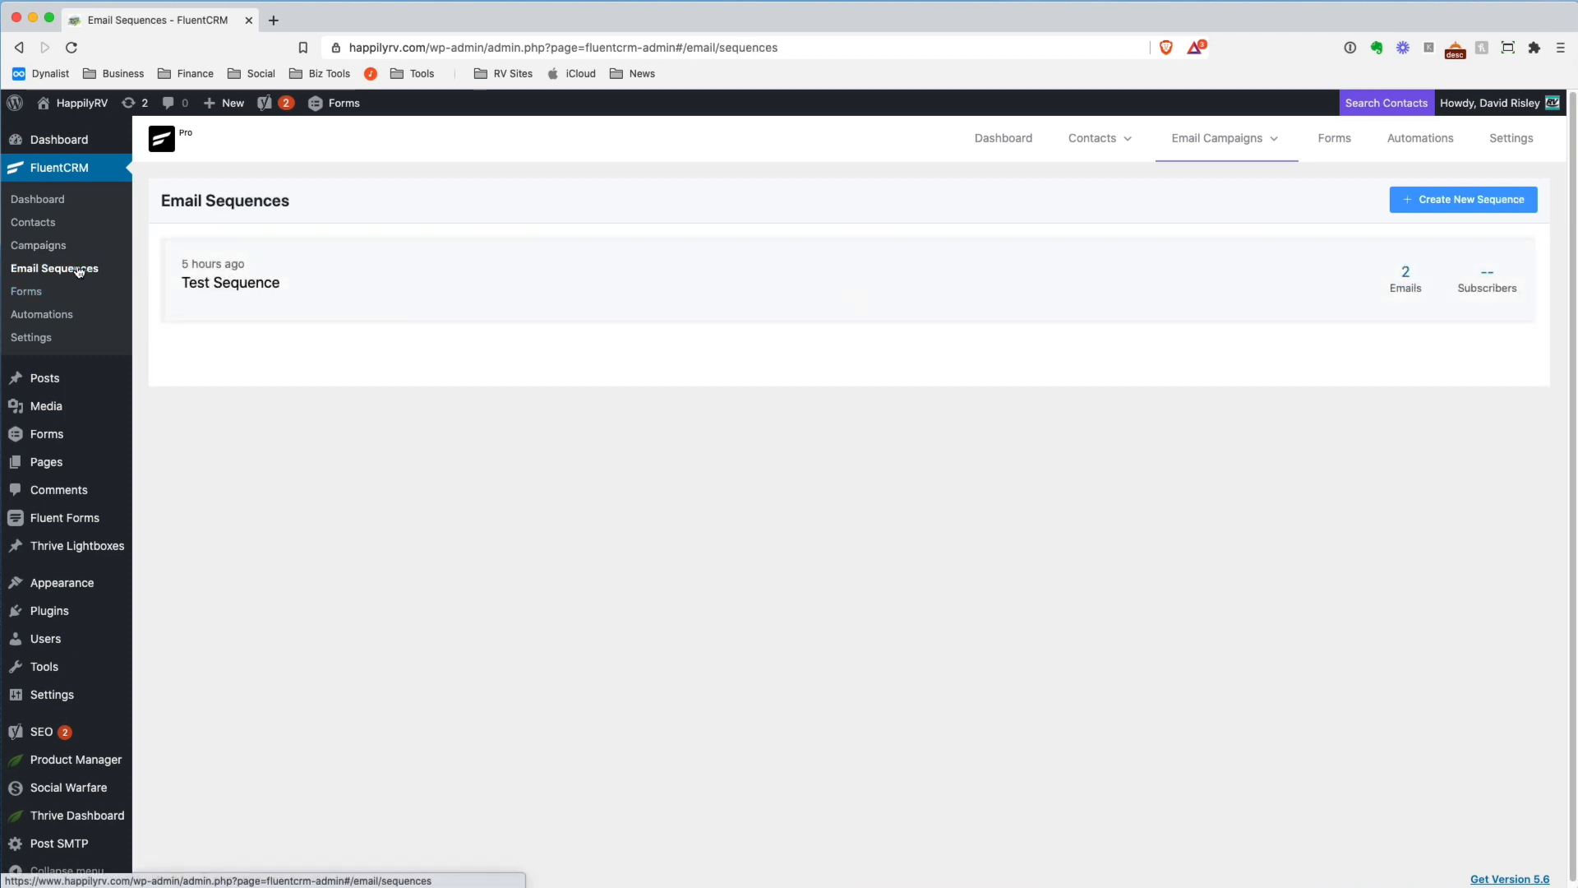
Open the "Welcome to Happily RV :)" email in Test Sequence and examine its delay units and sending time range options
left_click(223, 303)
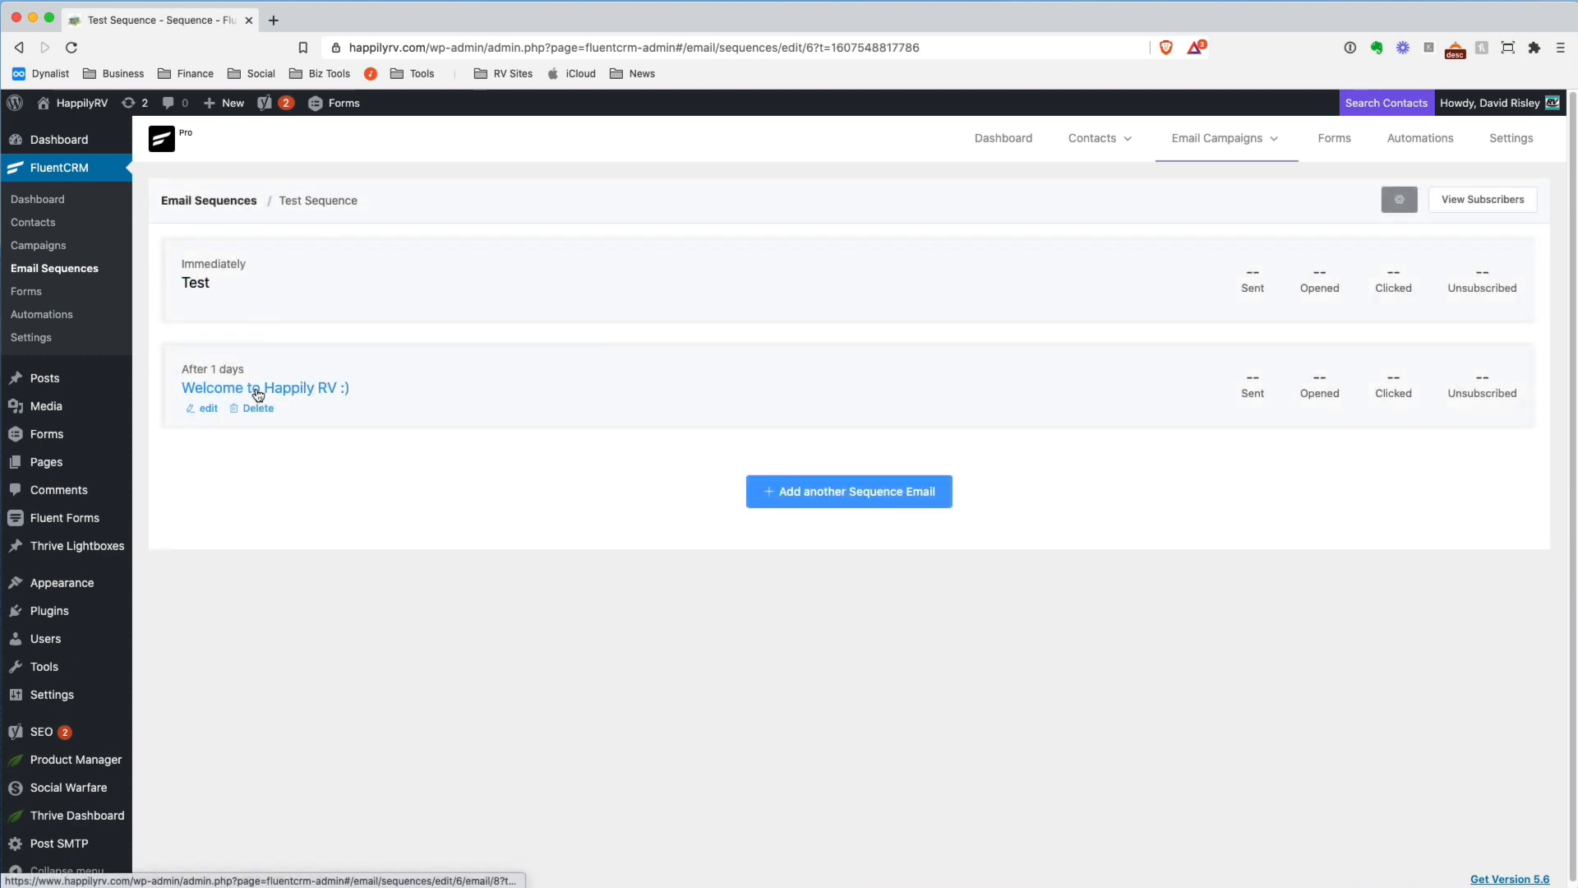
left_click(205, 408)
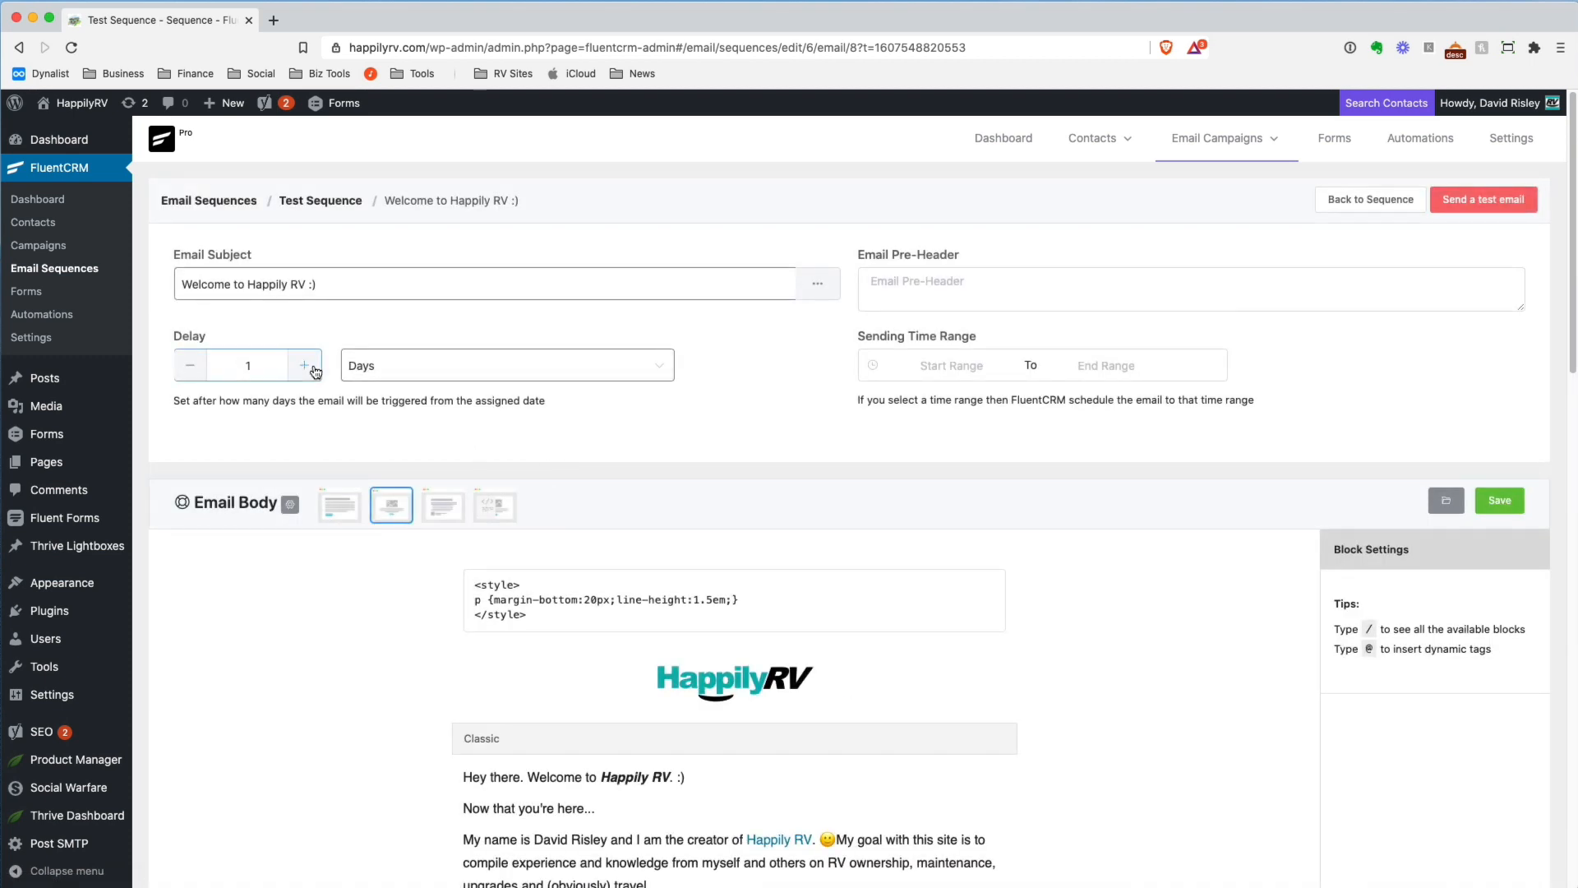
left_click(387, 367)
left_click(287, 446)
left_click(960, 367)
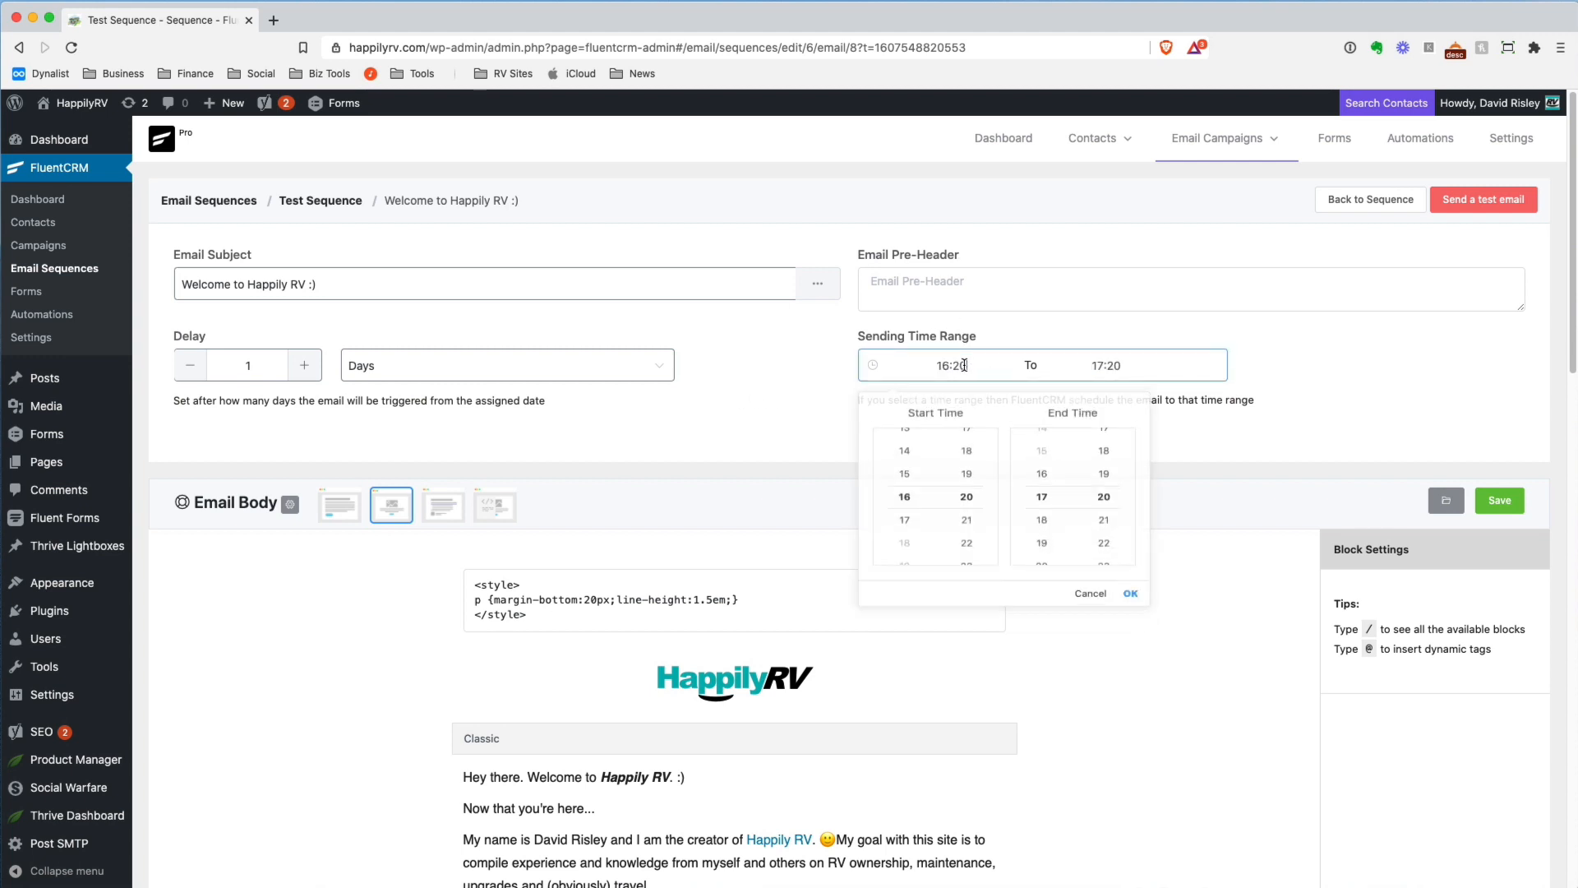
left_click(785, 452)
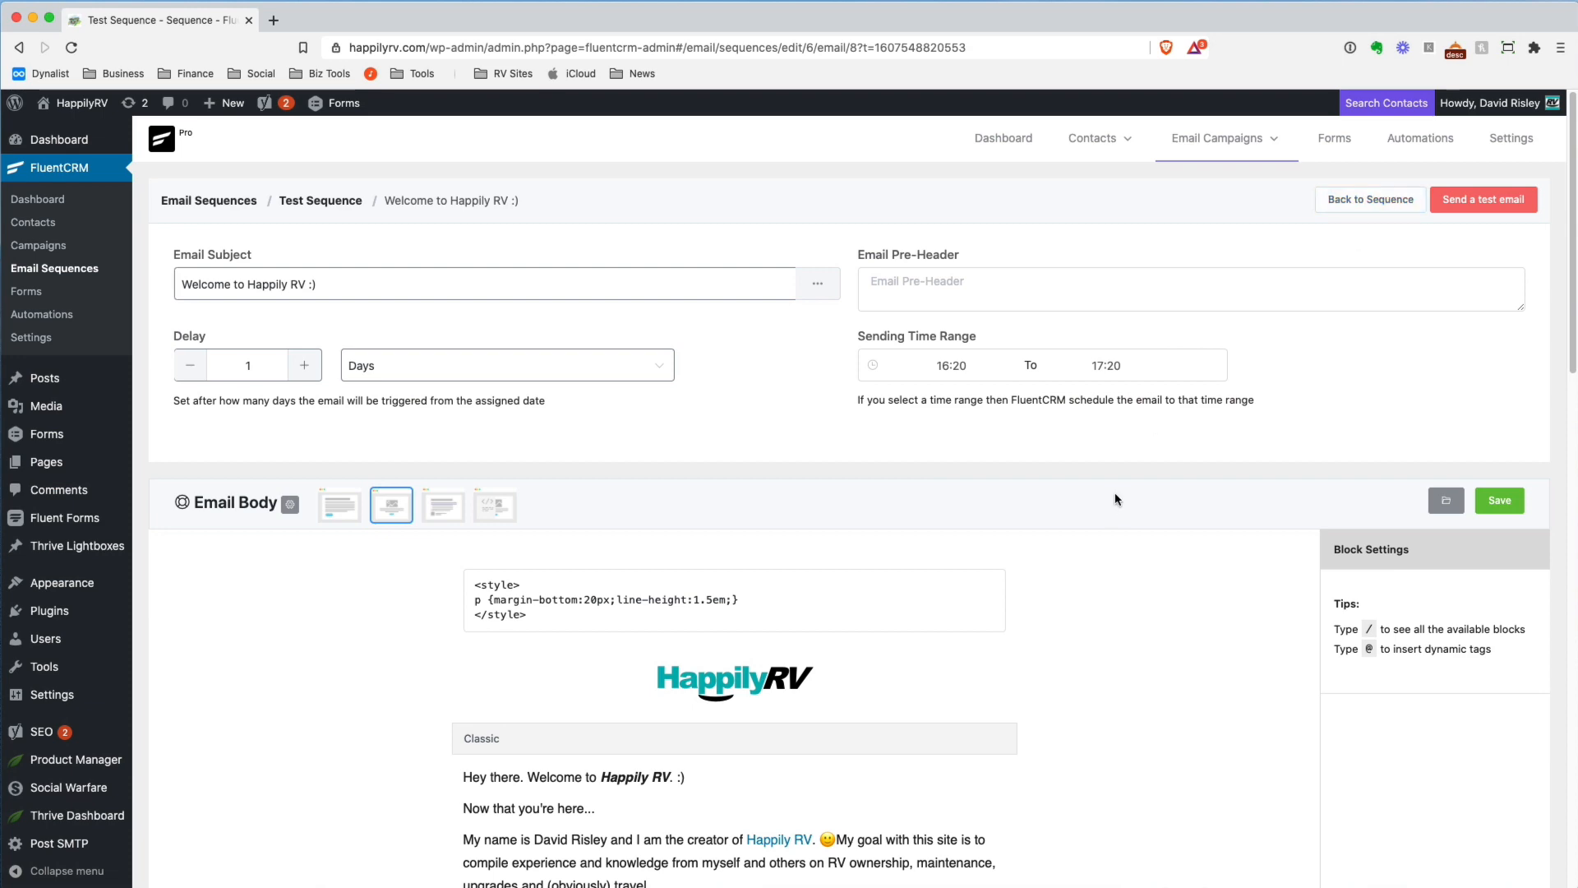
Look through the welcome email's body and return to the Test Sequence overview
scroll(1118, 498, "down", 10)
scroll(1130, 475, "up", 10)
left_click(1370, 200)
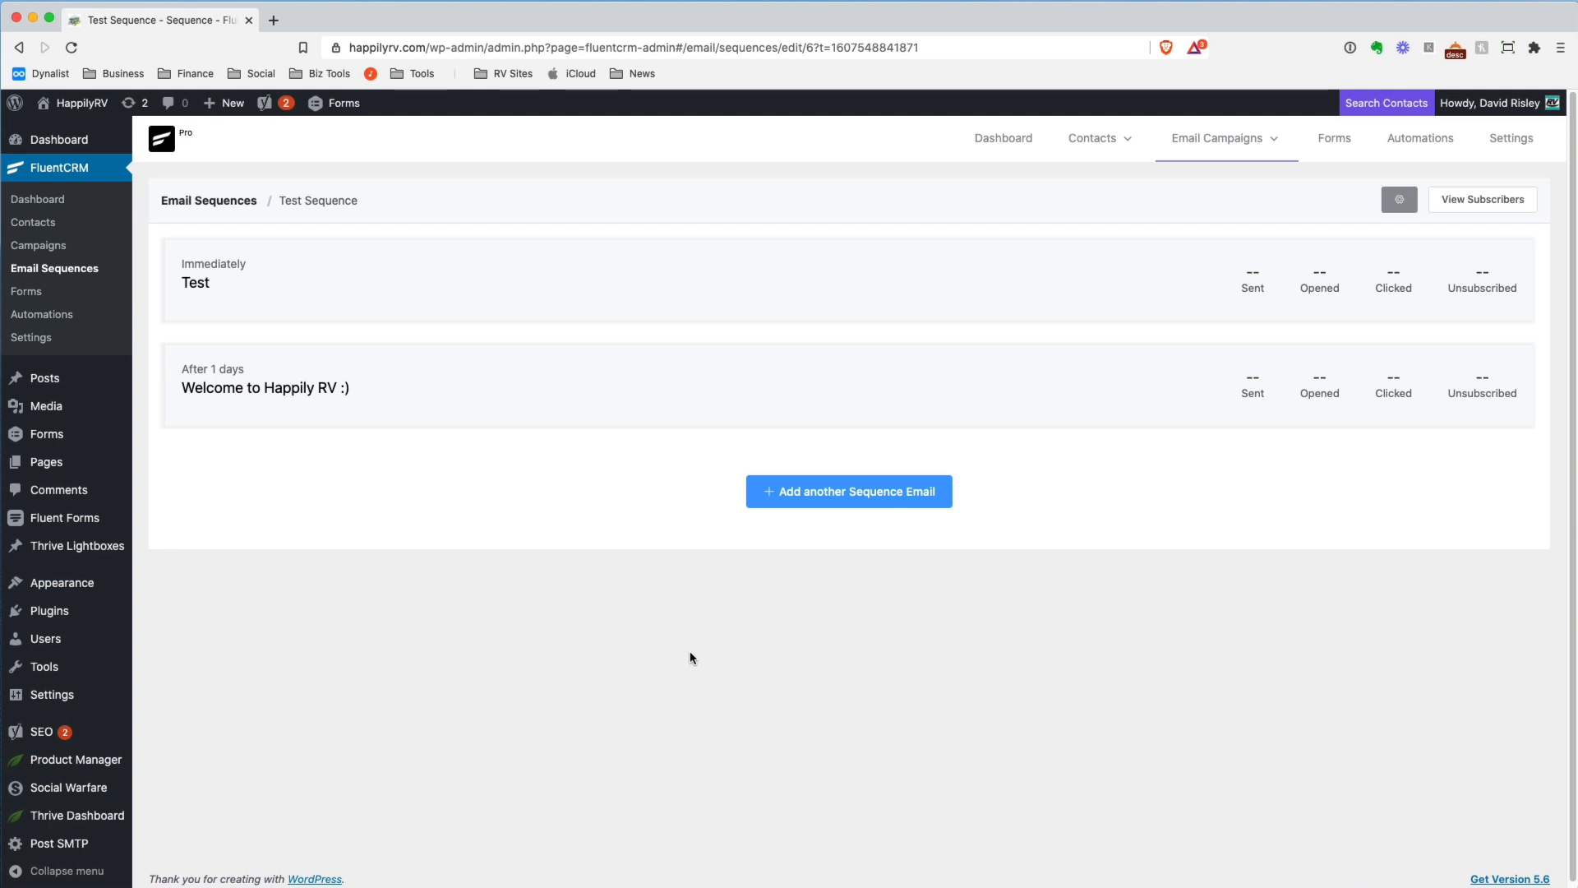
Create a new email campaign titled "Broadcast 1" and continue to its compose stage
left_click(38, 245)
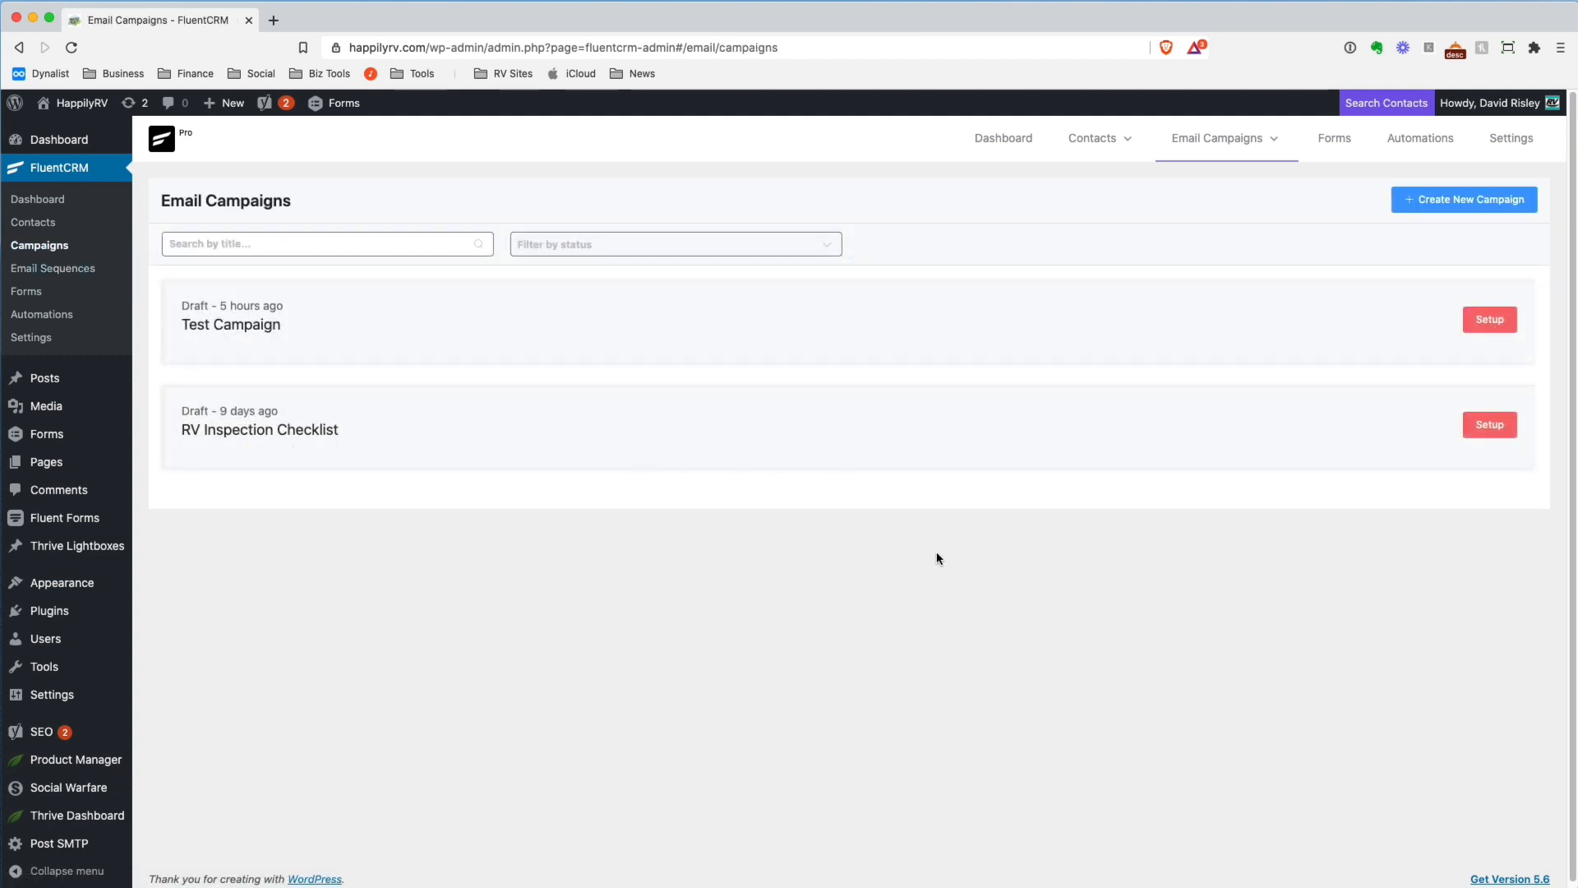
left_click(1471, 199)
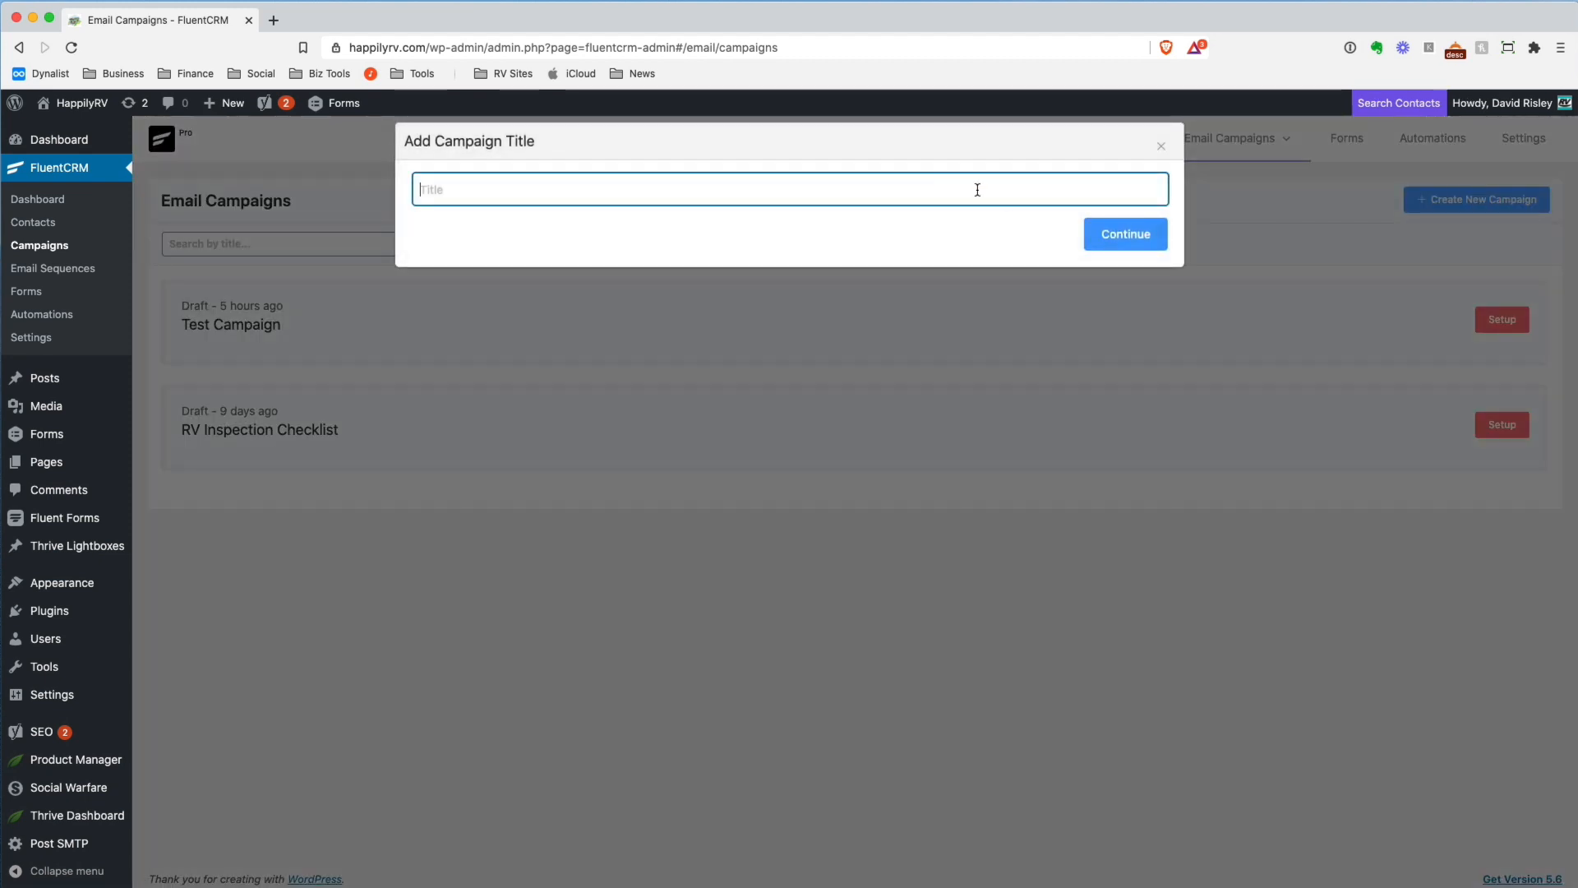
type("Broadcast 1")
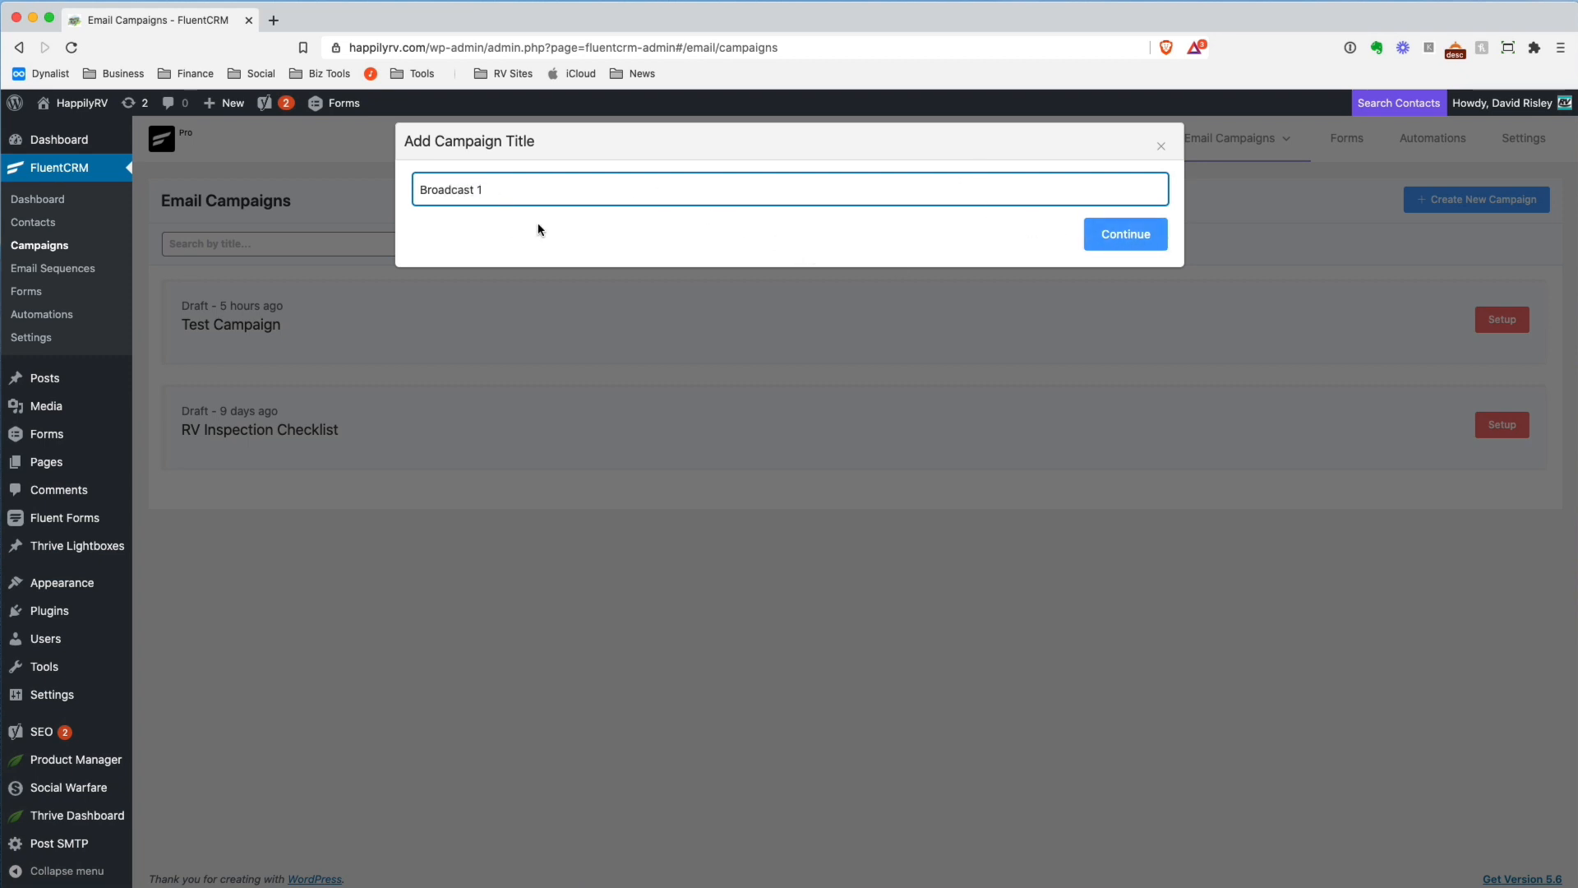
left_click_drag(423, 190, 543, 187)
left_click(490, 208)
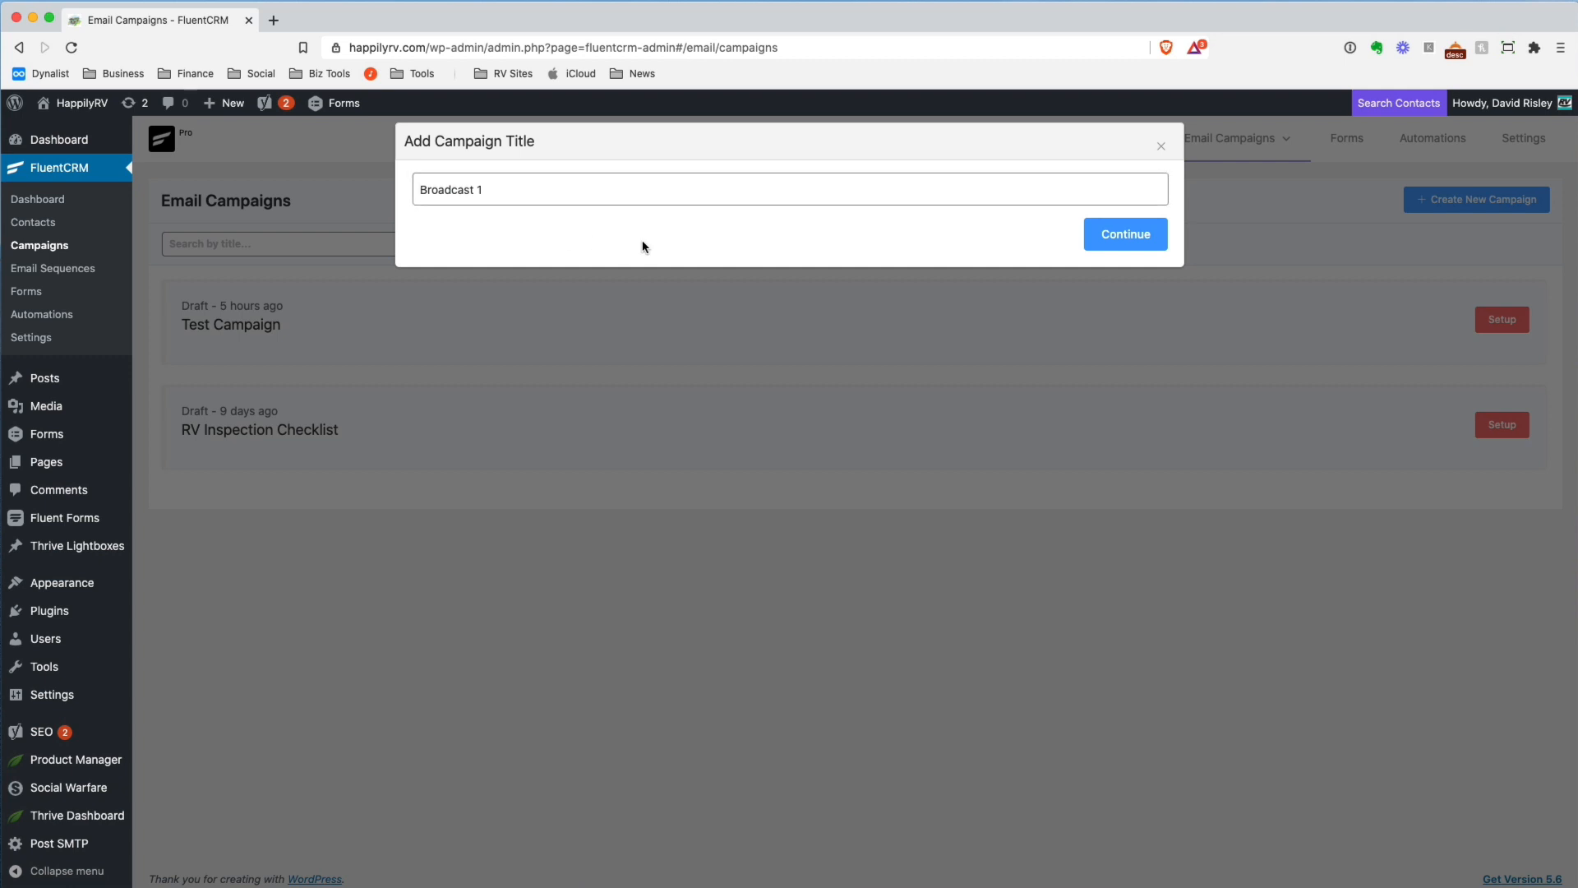
left_click(1136, 236)
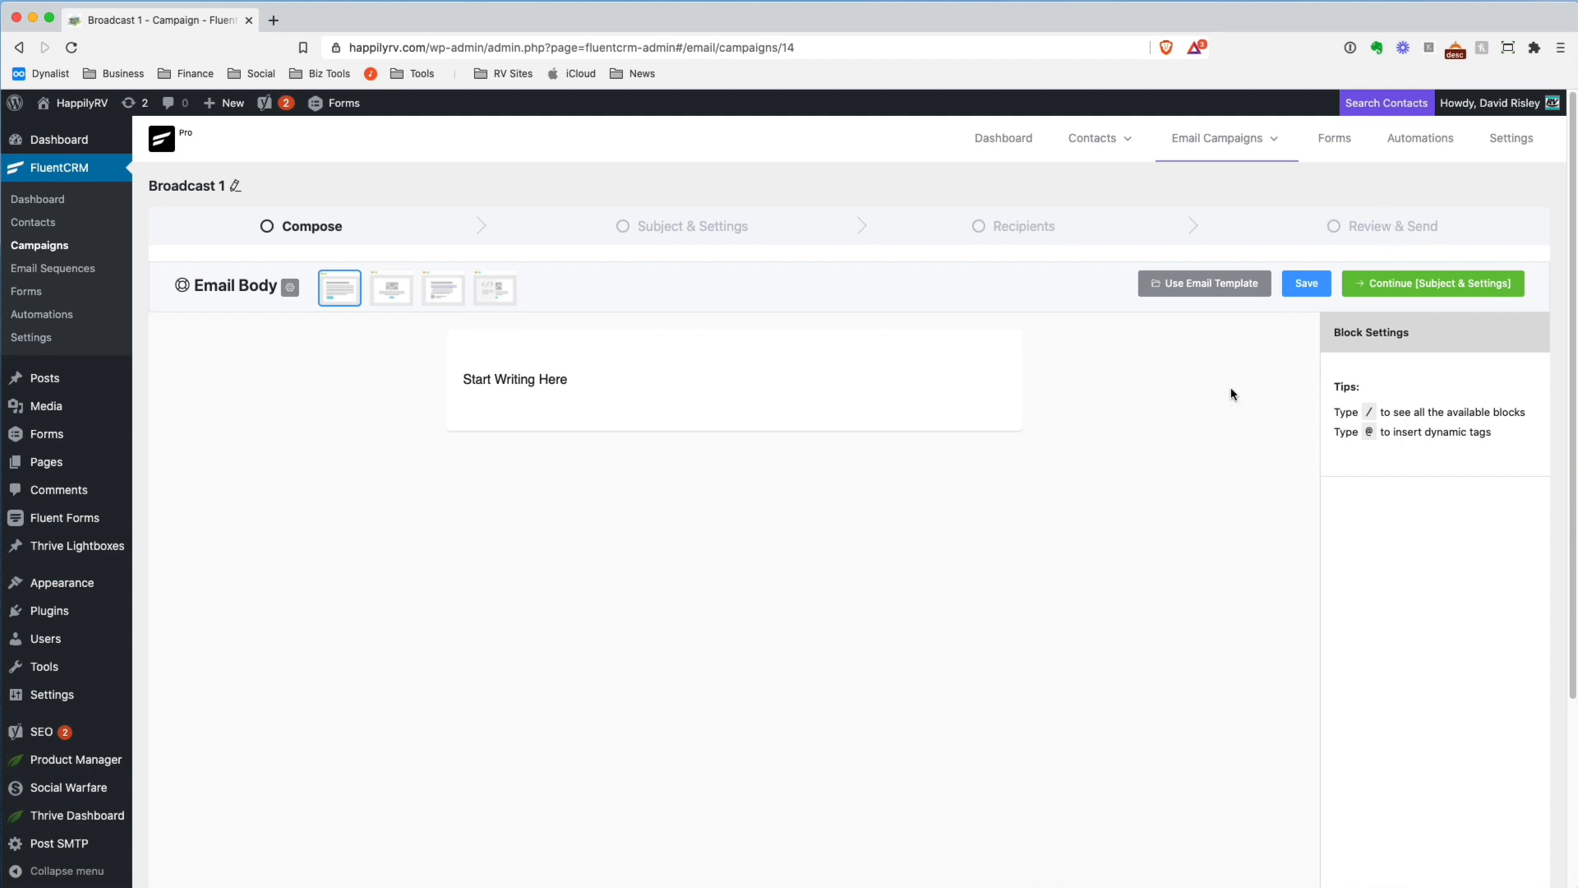
Look over the campaign's email editor and remove the "Start Writing Here" paragraph block from the body
scroll(661, 374, "down", 1)
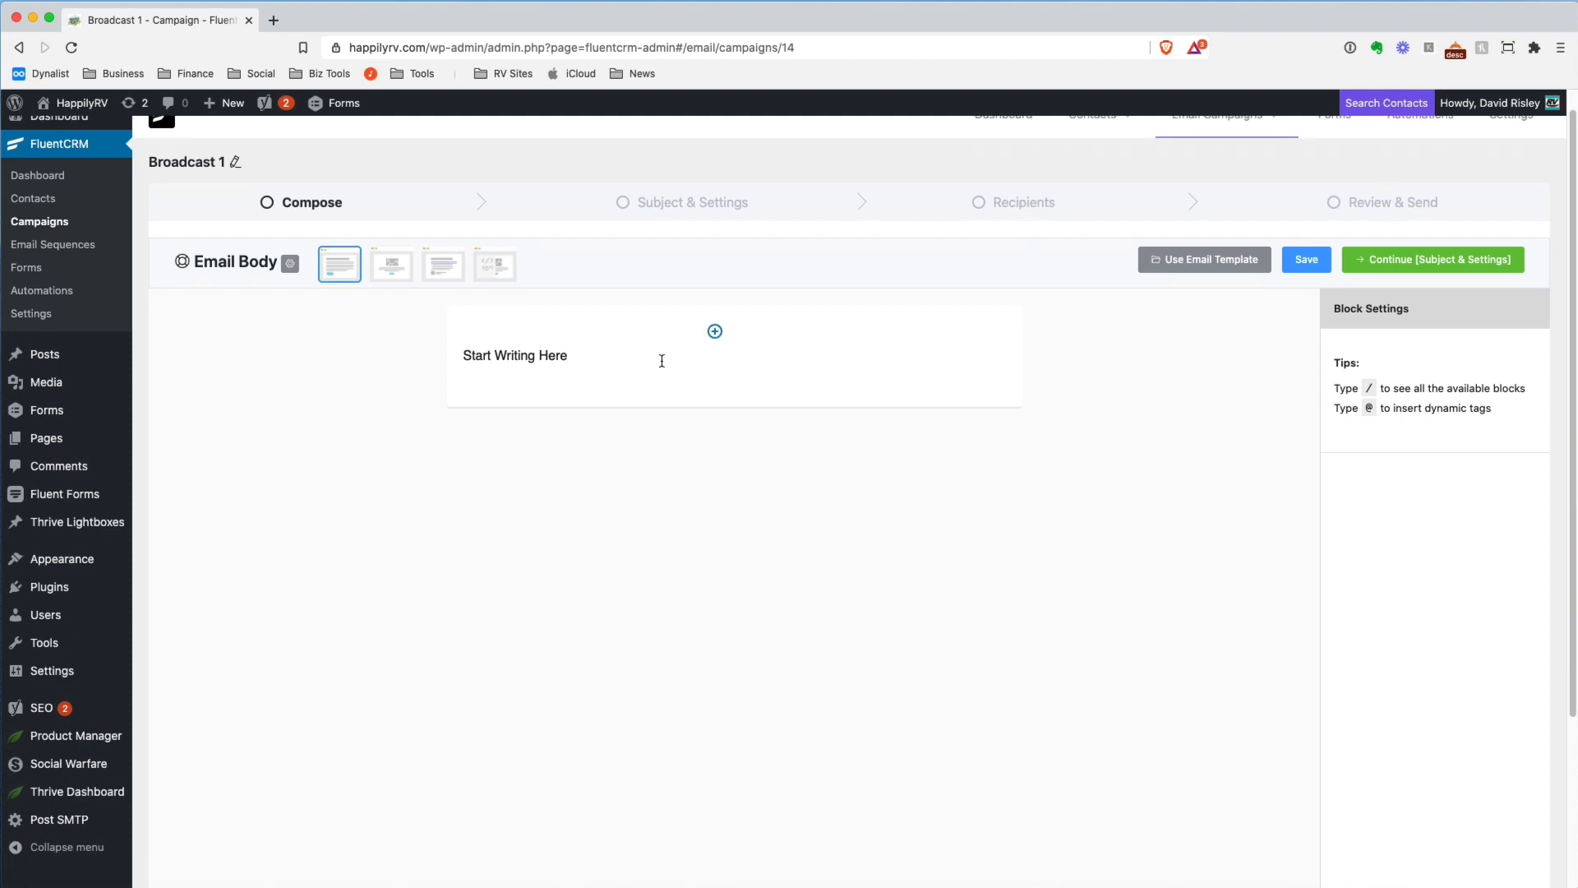
scroll(662, 362, "down", 3)
scroll(662, 362, "up", 4)
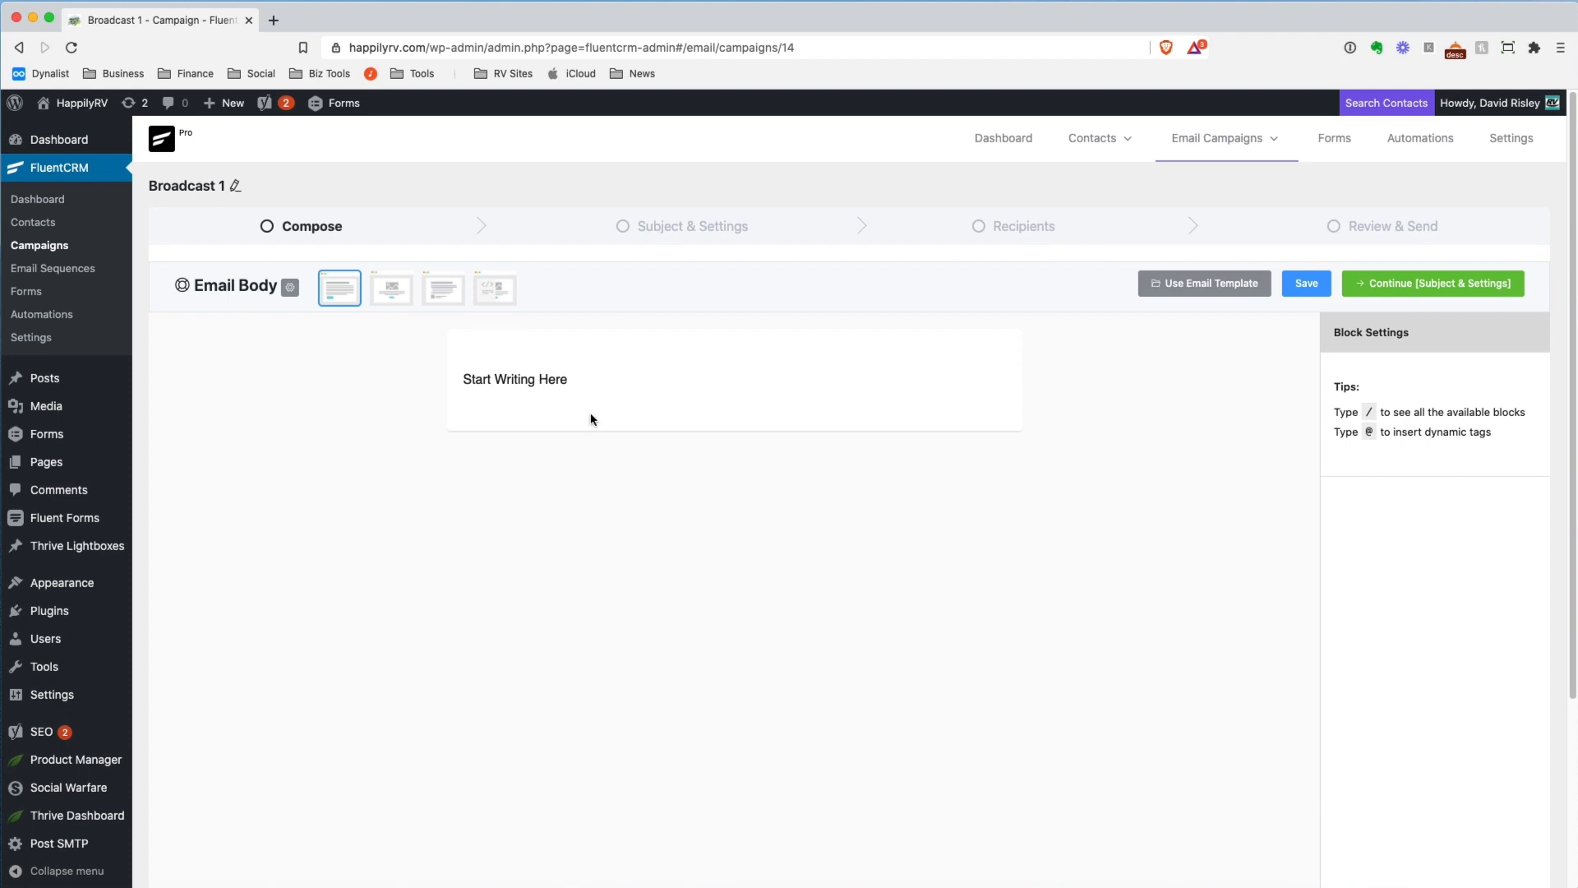
left_click(575, 382)
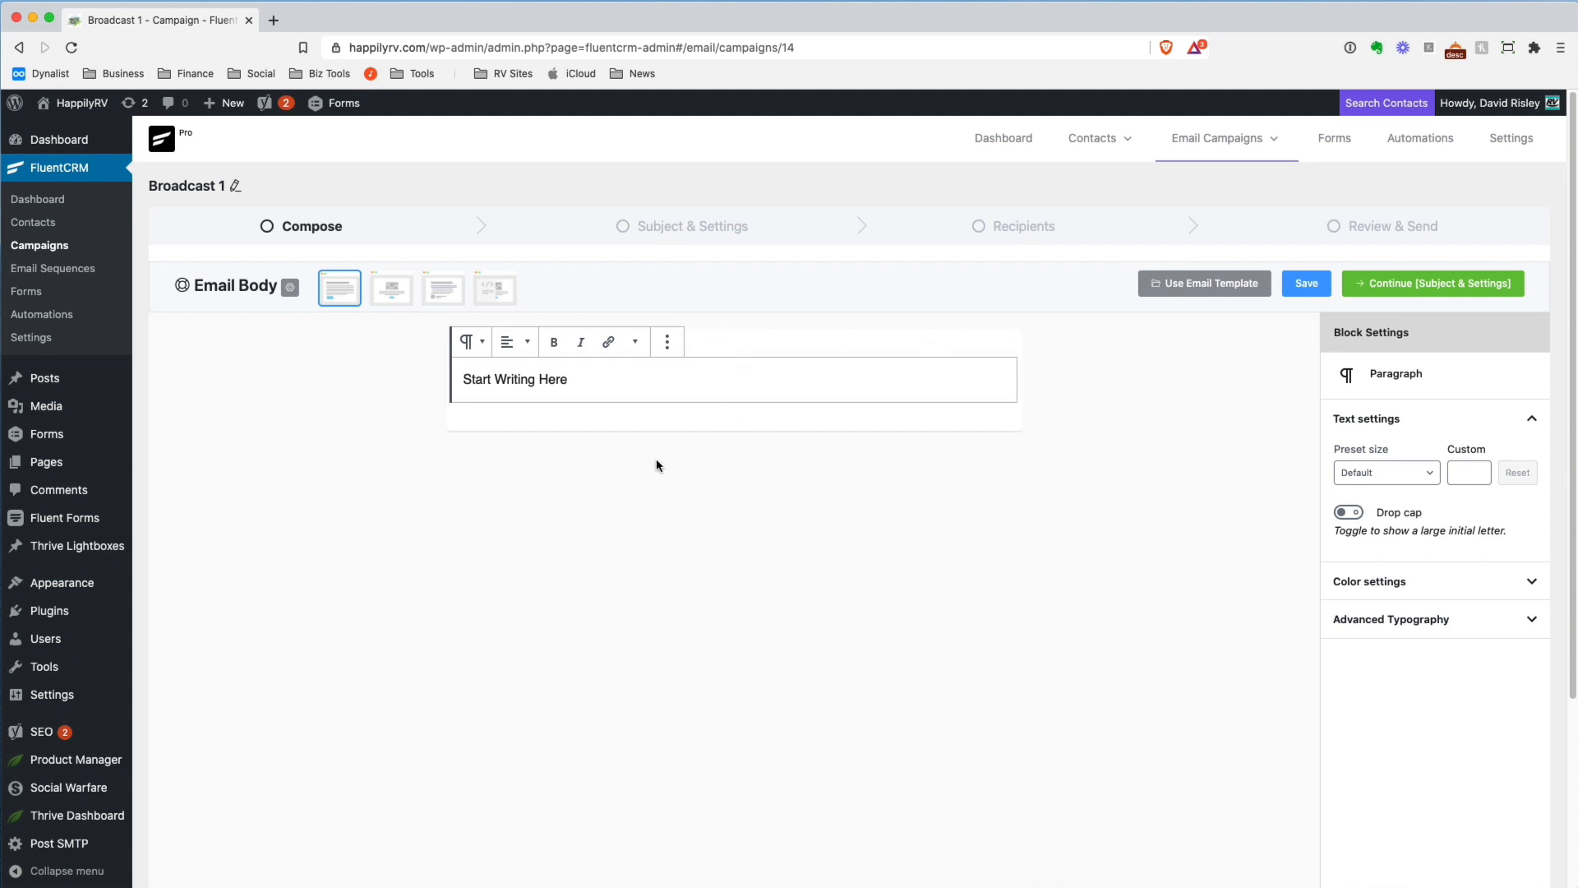
left_click(667, 341)
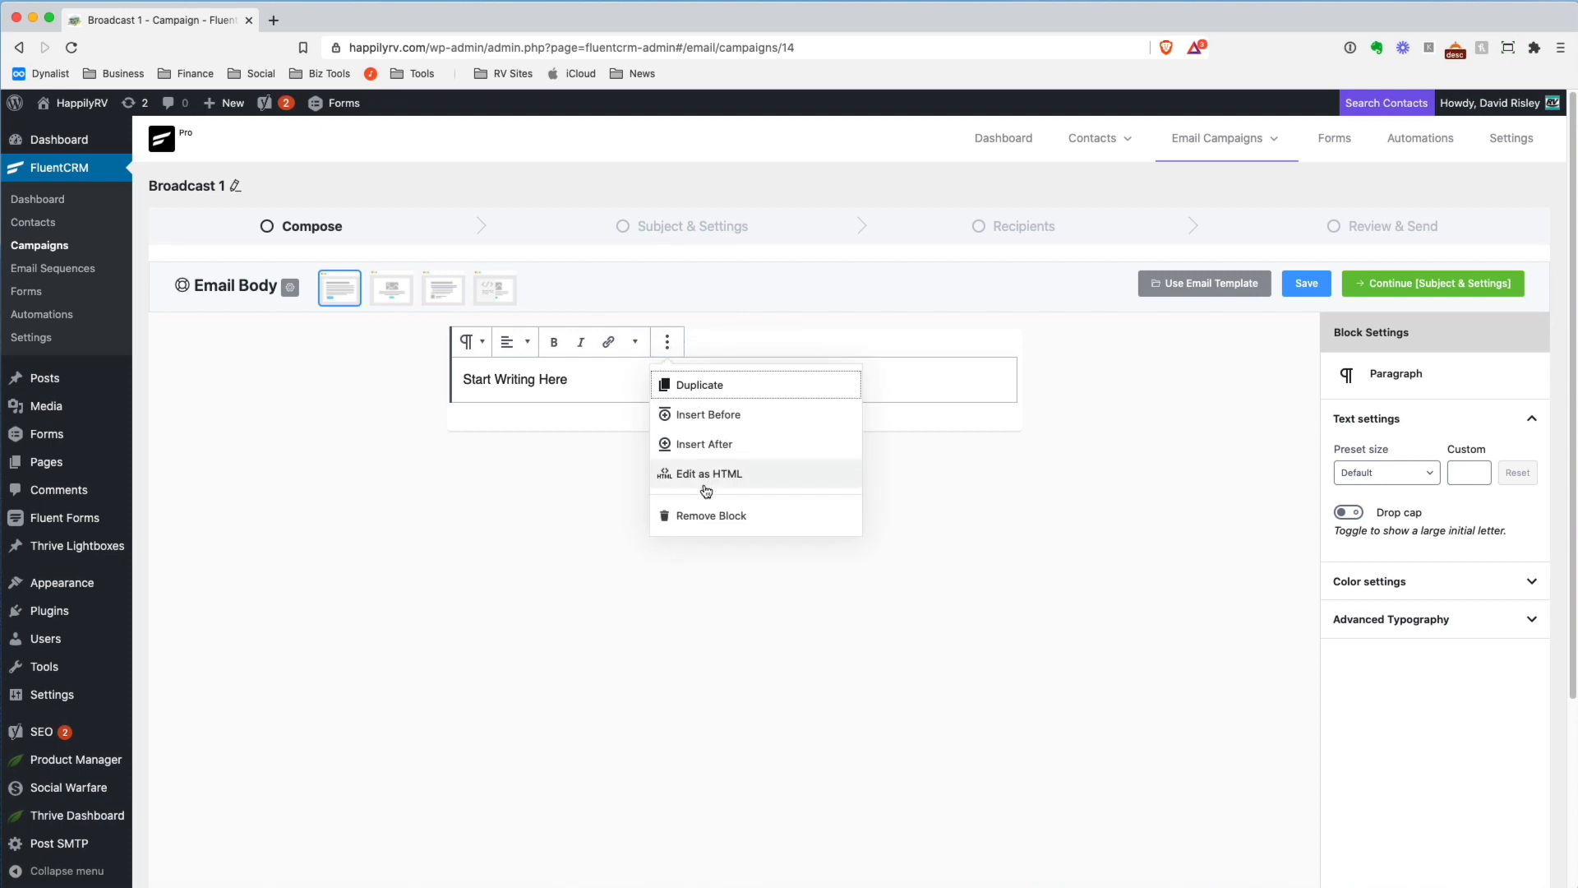
left_click(729, 514)
Insert a Classic block from the Formatting blocks into the empty email body
left_click(988, 381)
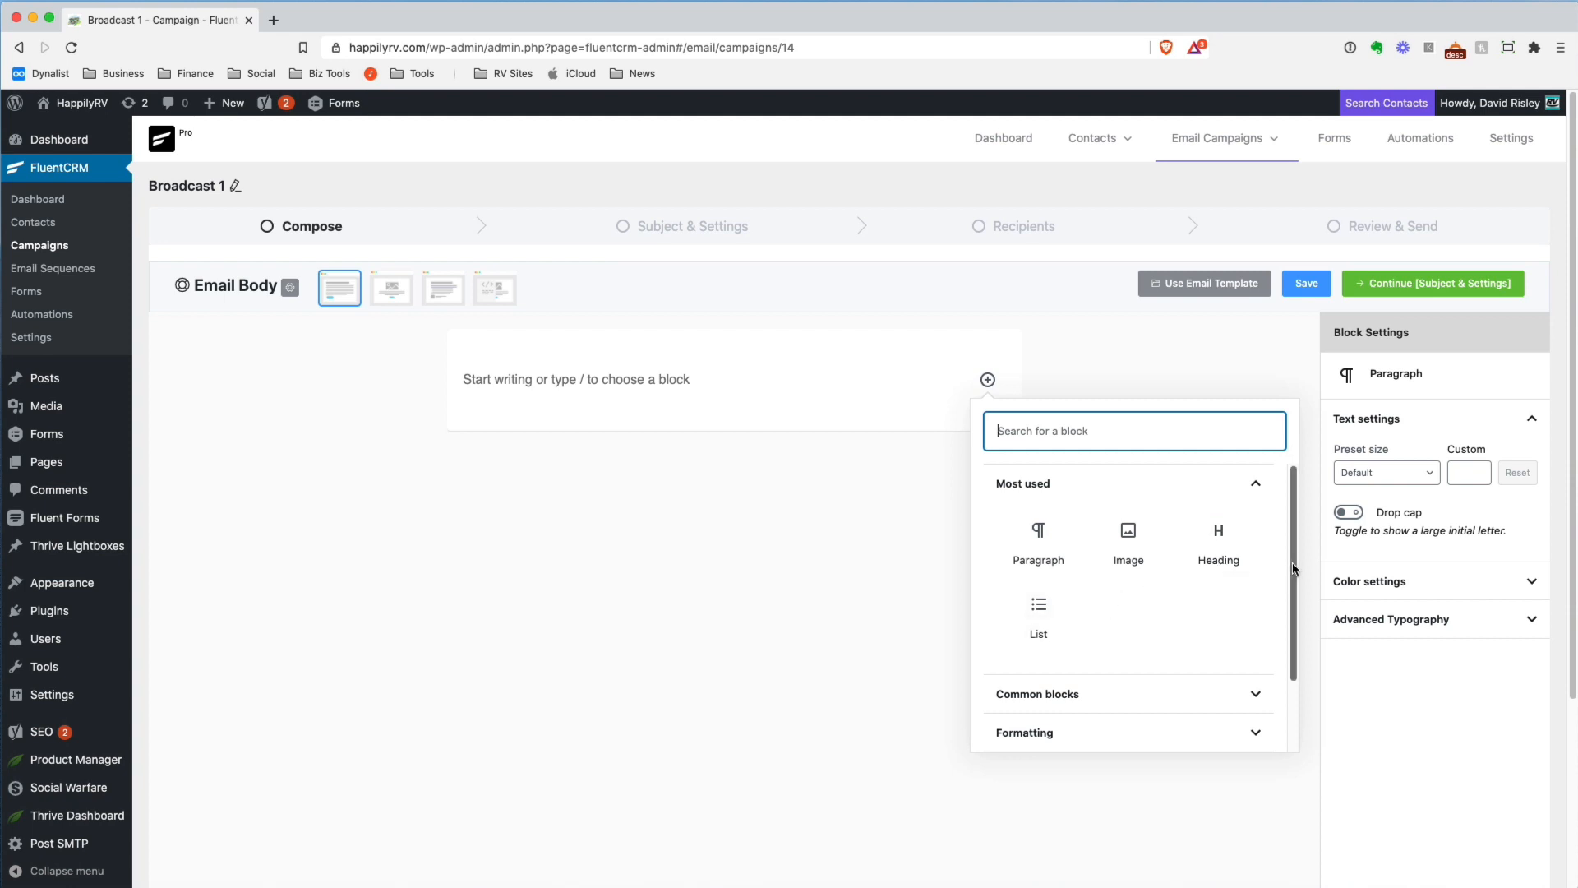
scroll(1263, 584, "down", 3)
left_click(1257, 603)
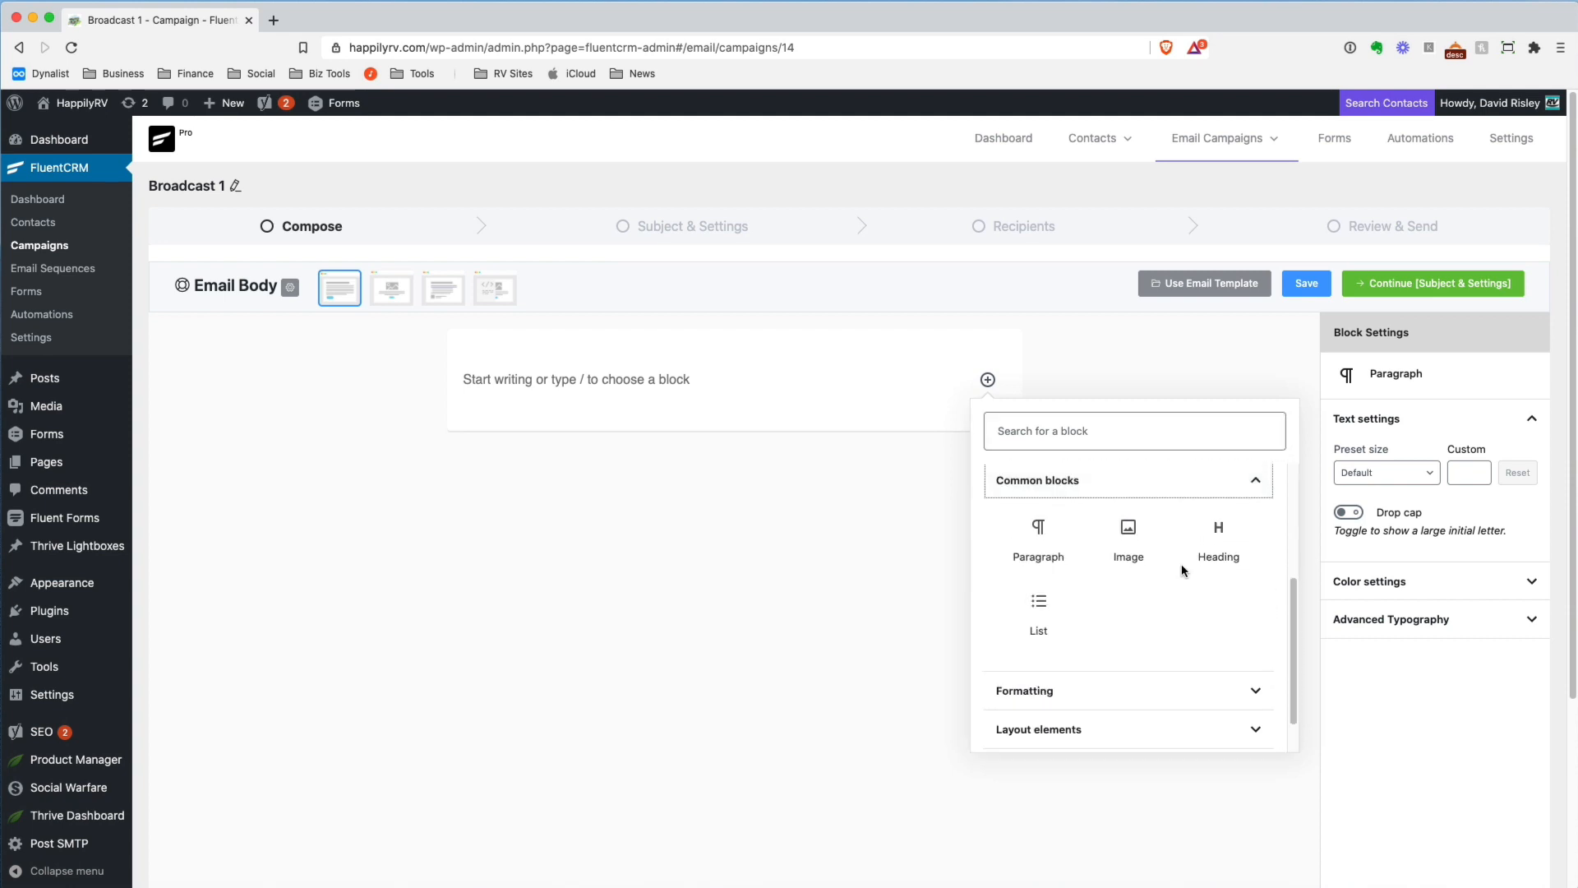
left_click(1255, 690)
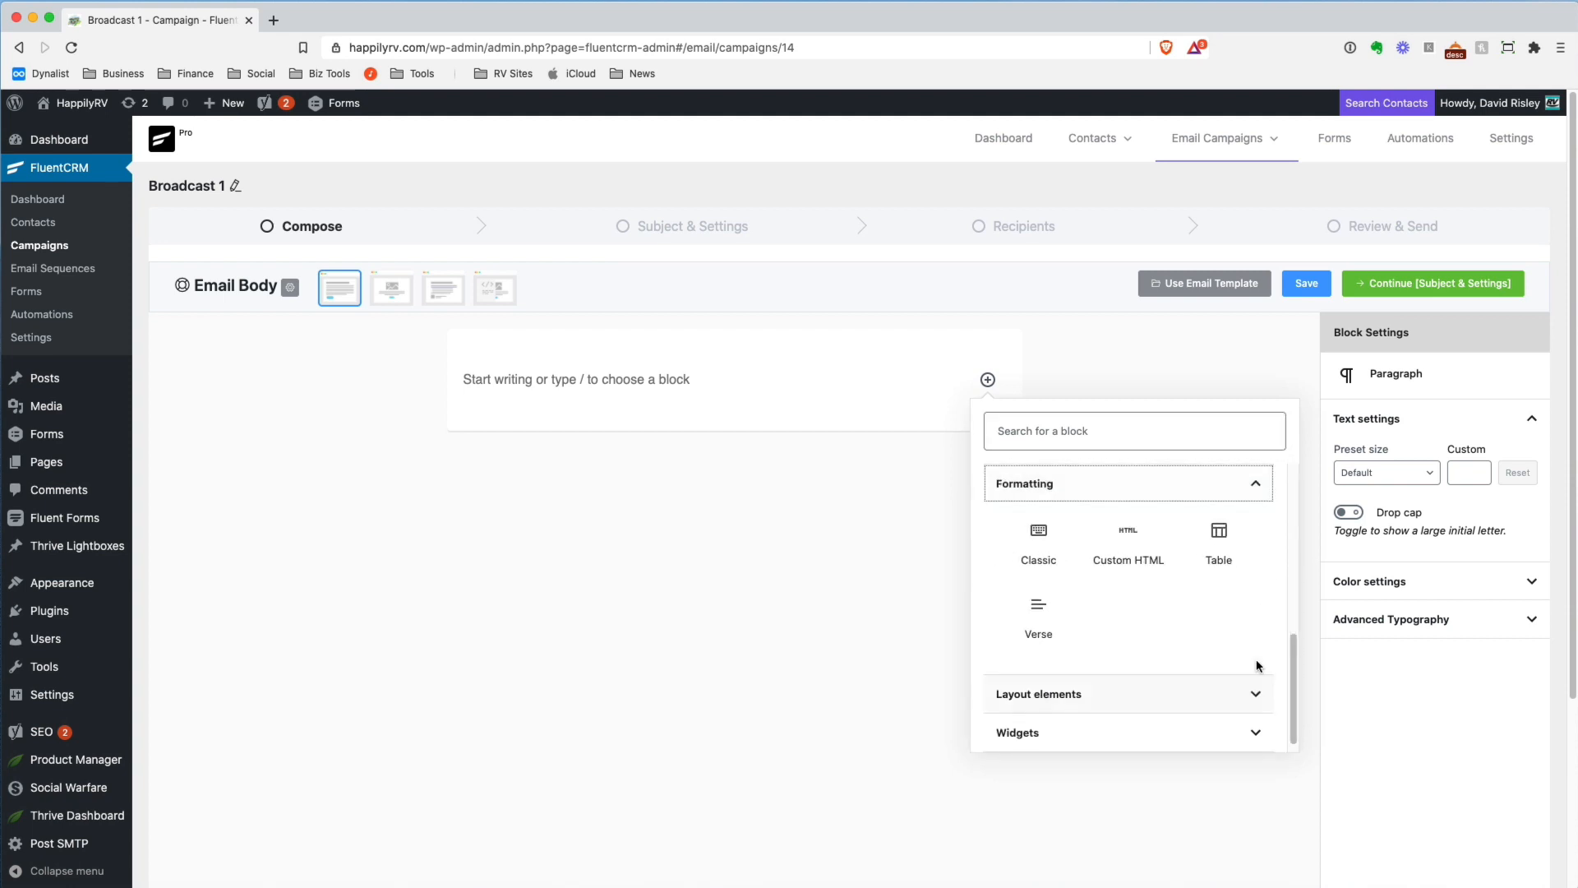
left_click(1051, 535)
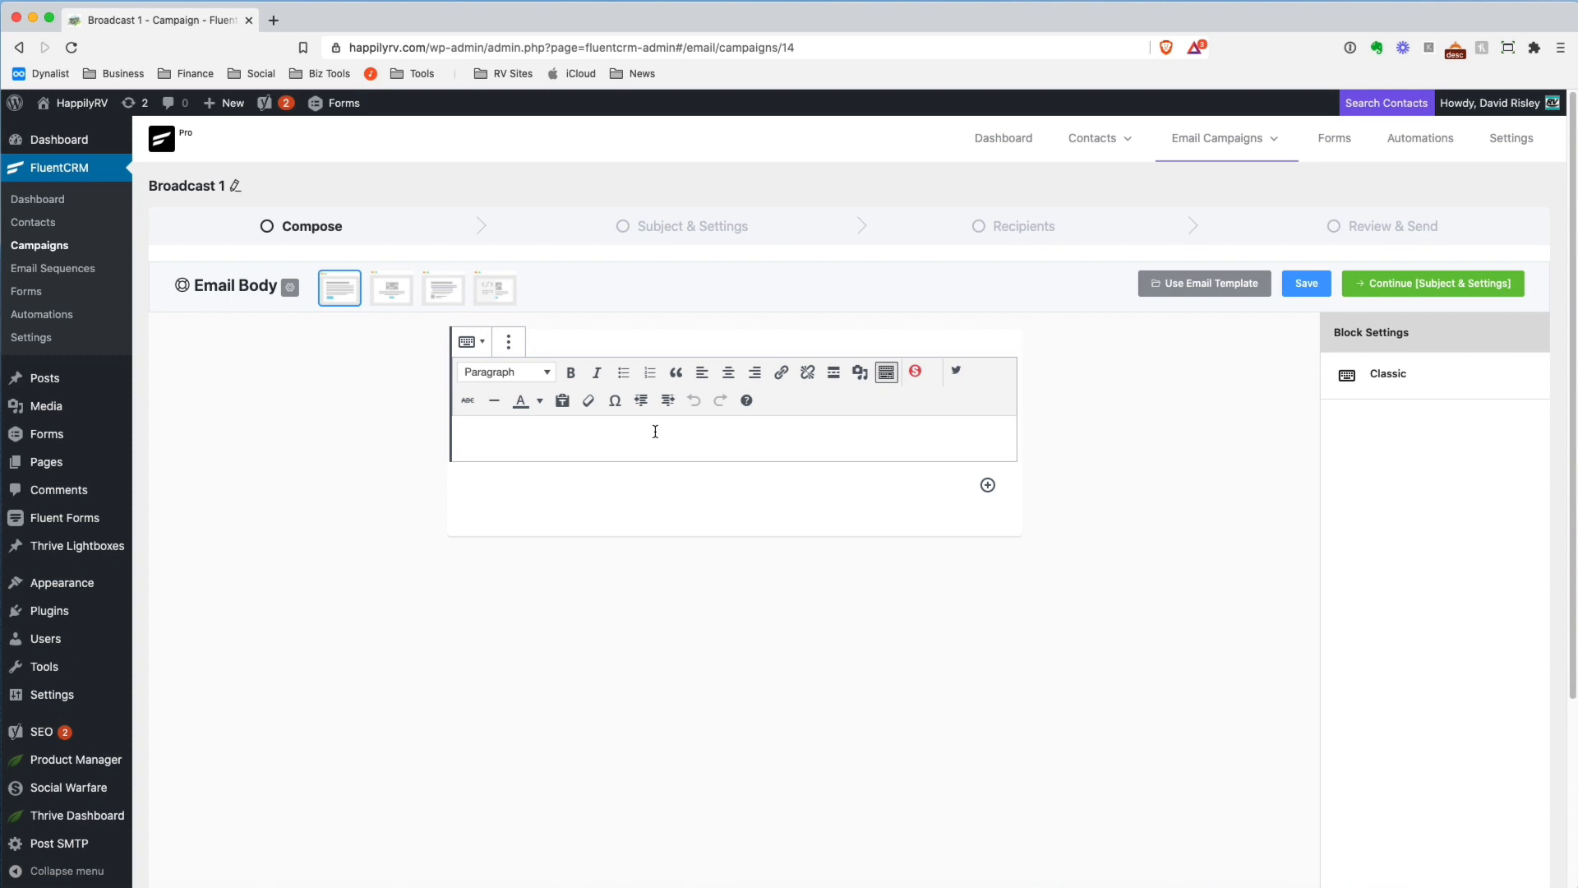
Try out a Table block with two columns and two rows below the Classic block, and remove it
left_click(982, 486)
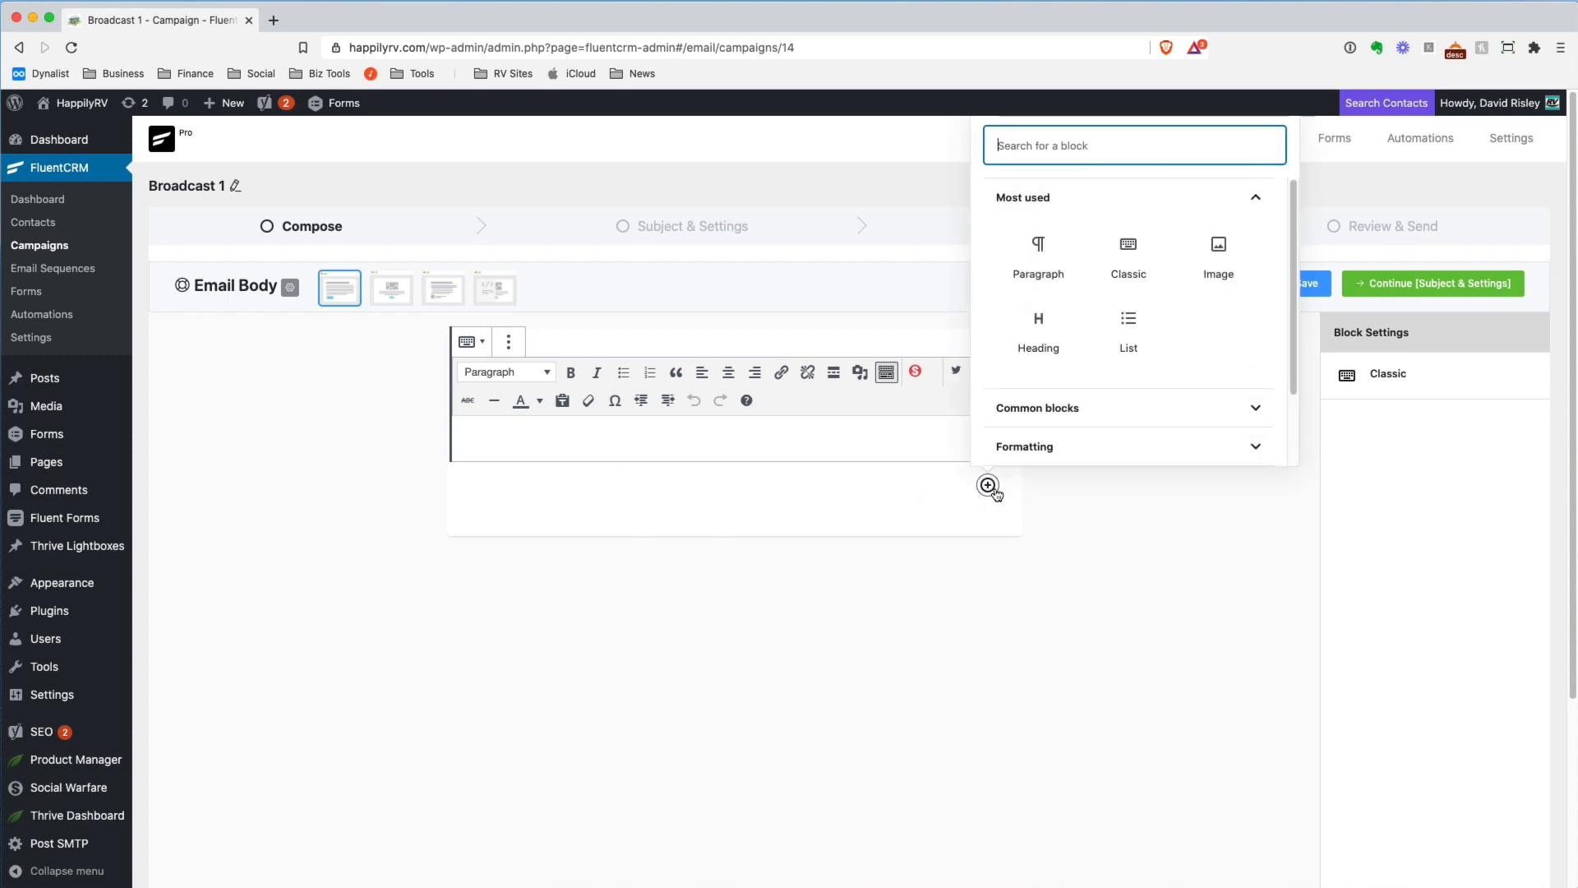
left_click(1261, 412)
scroll(1268, 364, "down", 1)
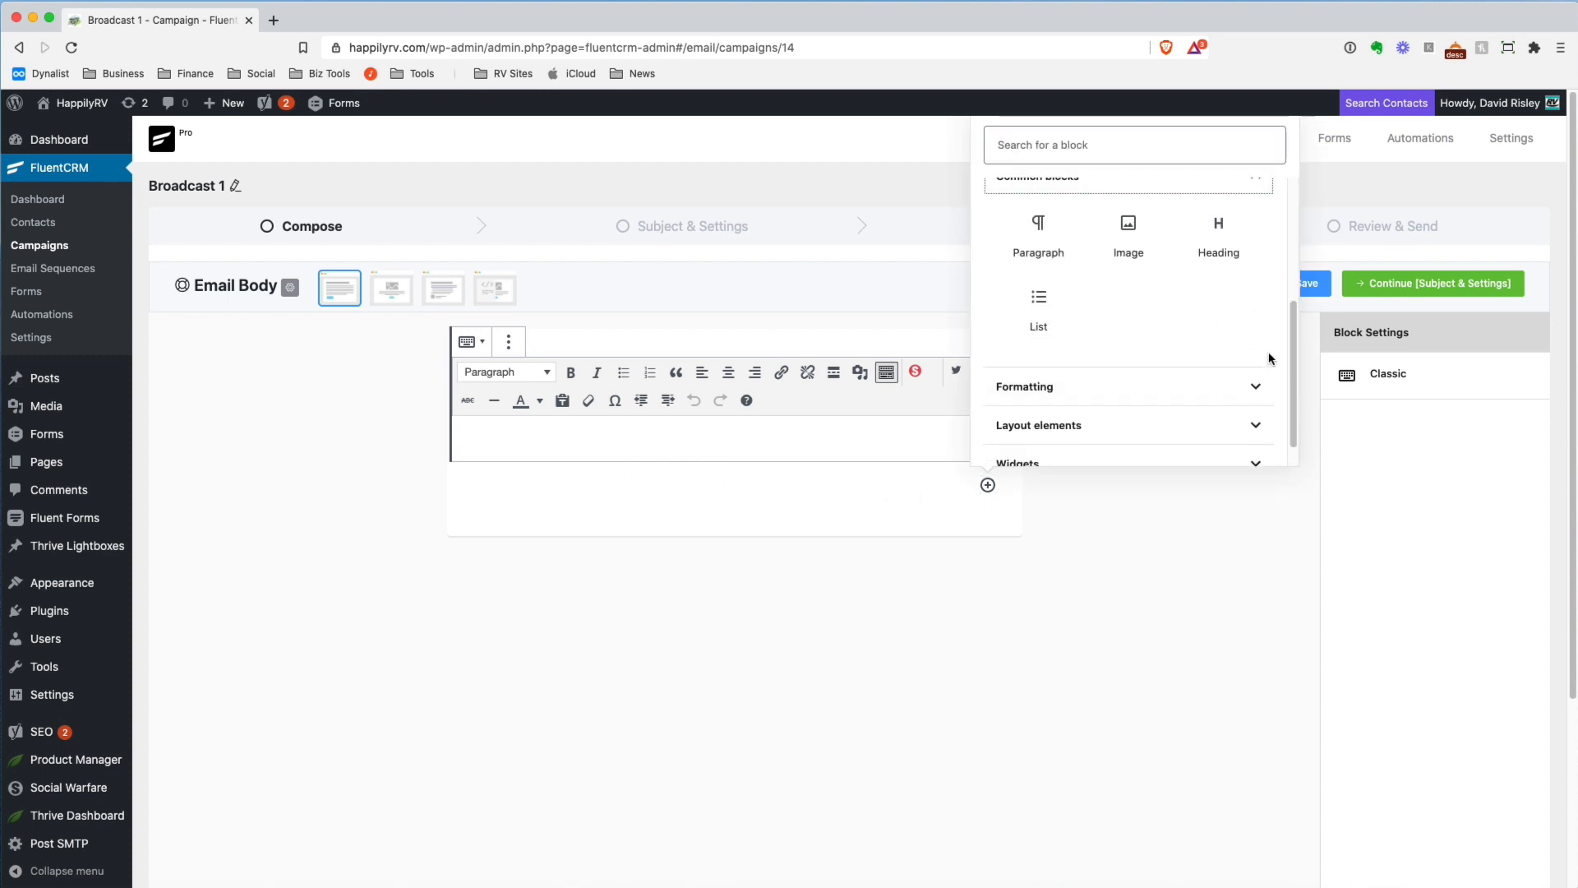
left_click(1258, 390)
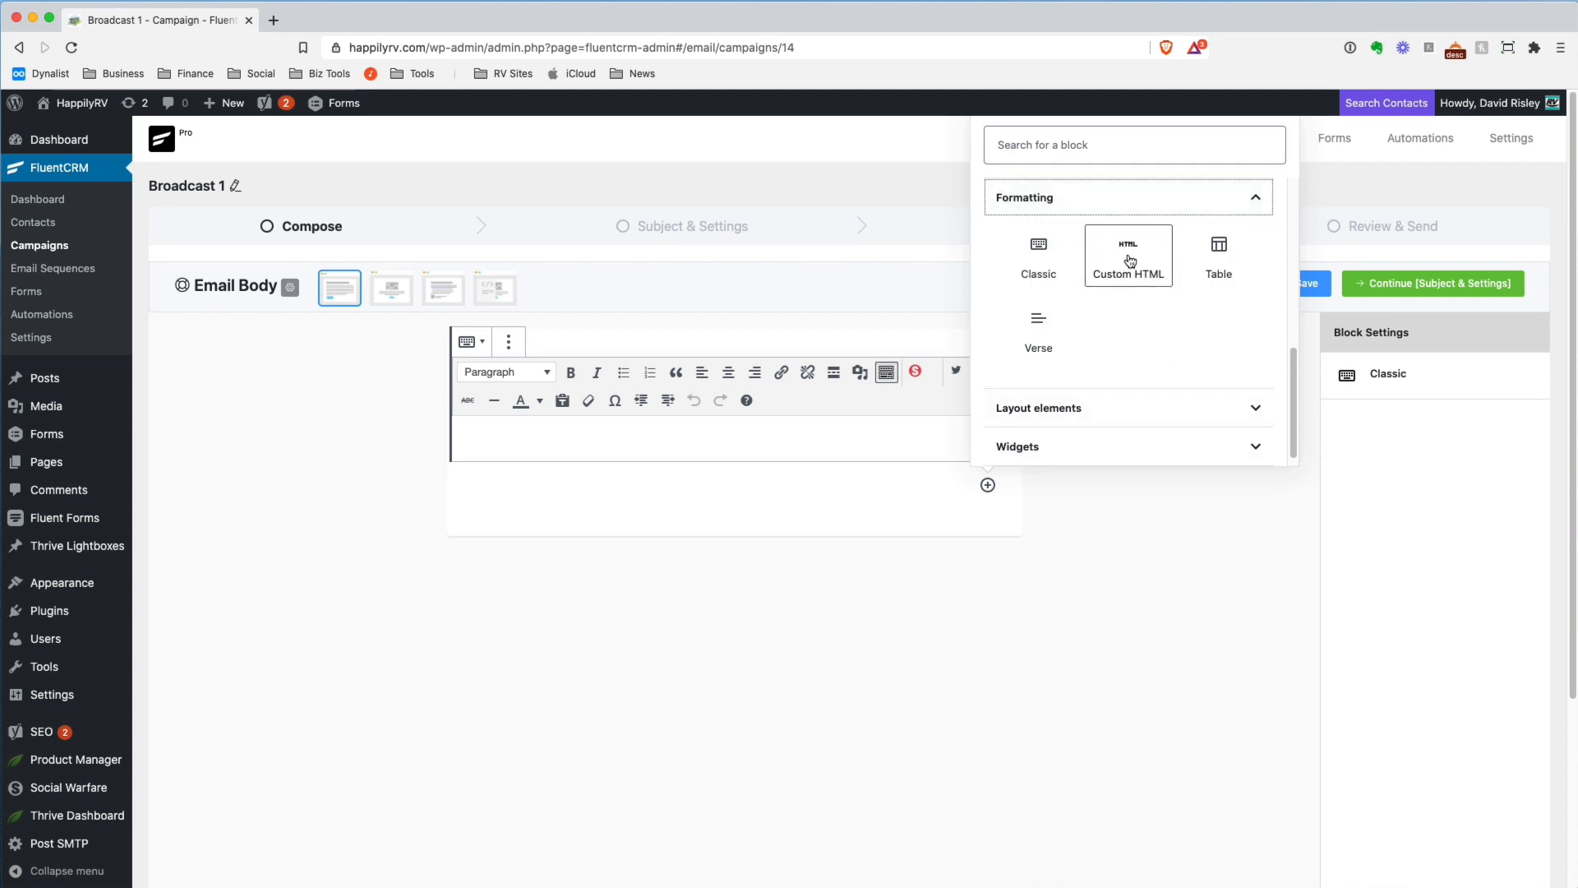
left_click(1234, 262)
left_click(705, 545)
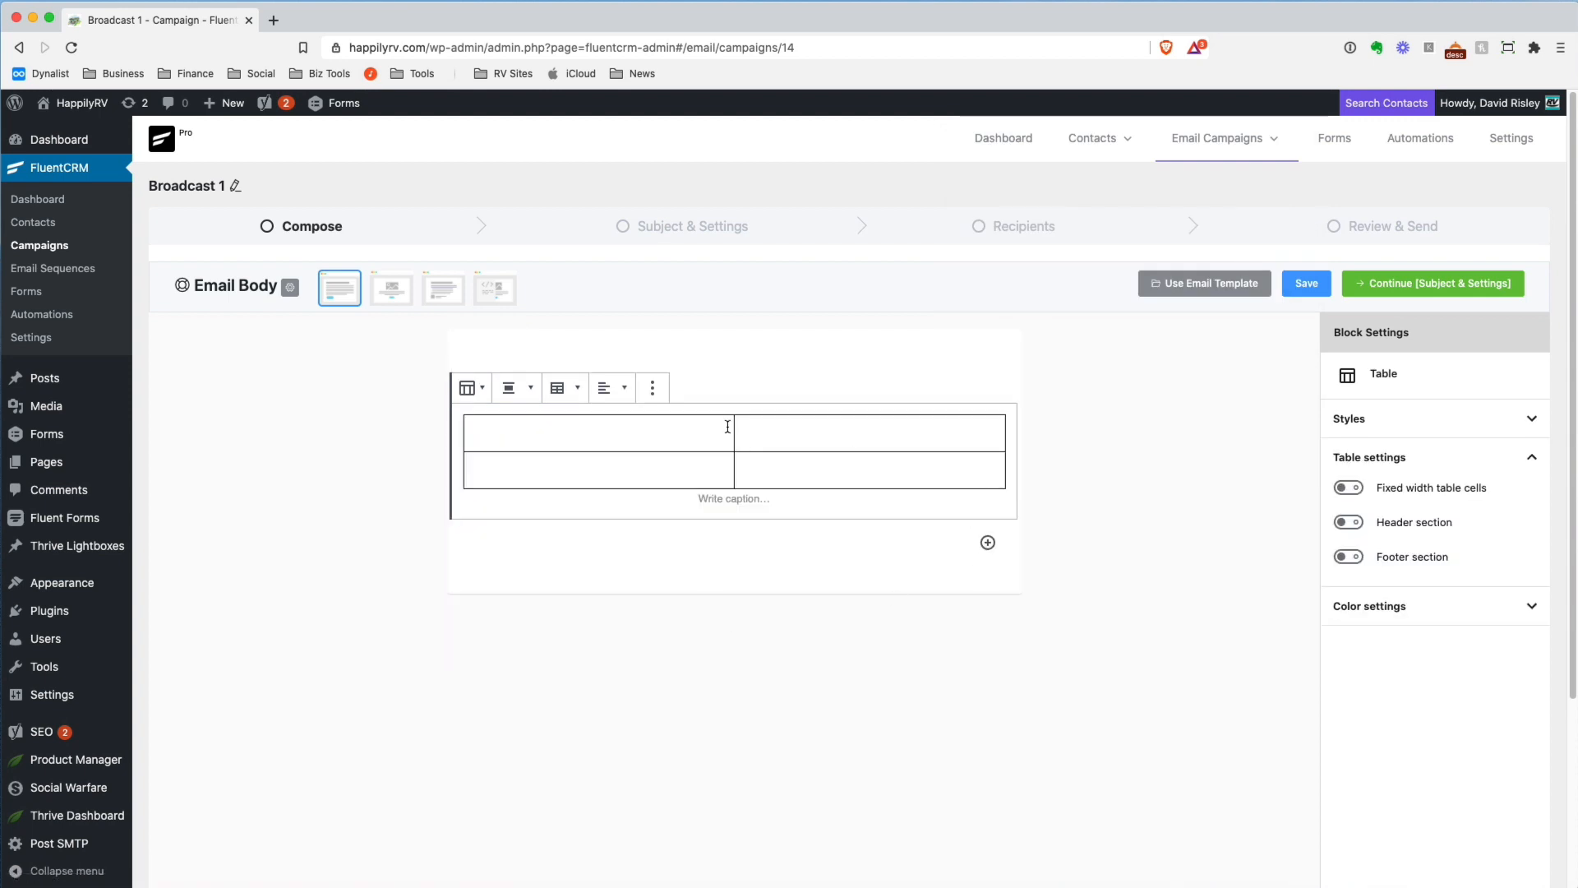
left_click(652, 387)
left_click(682, 558)
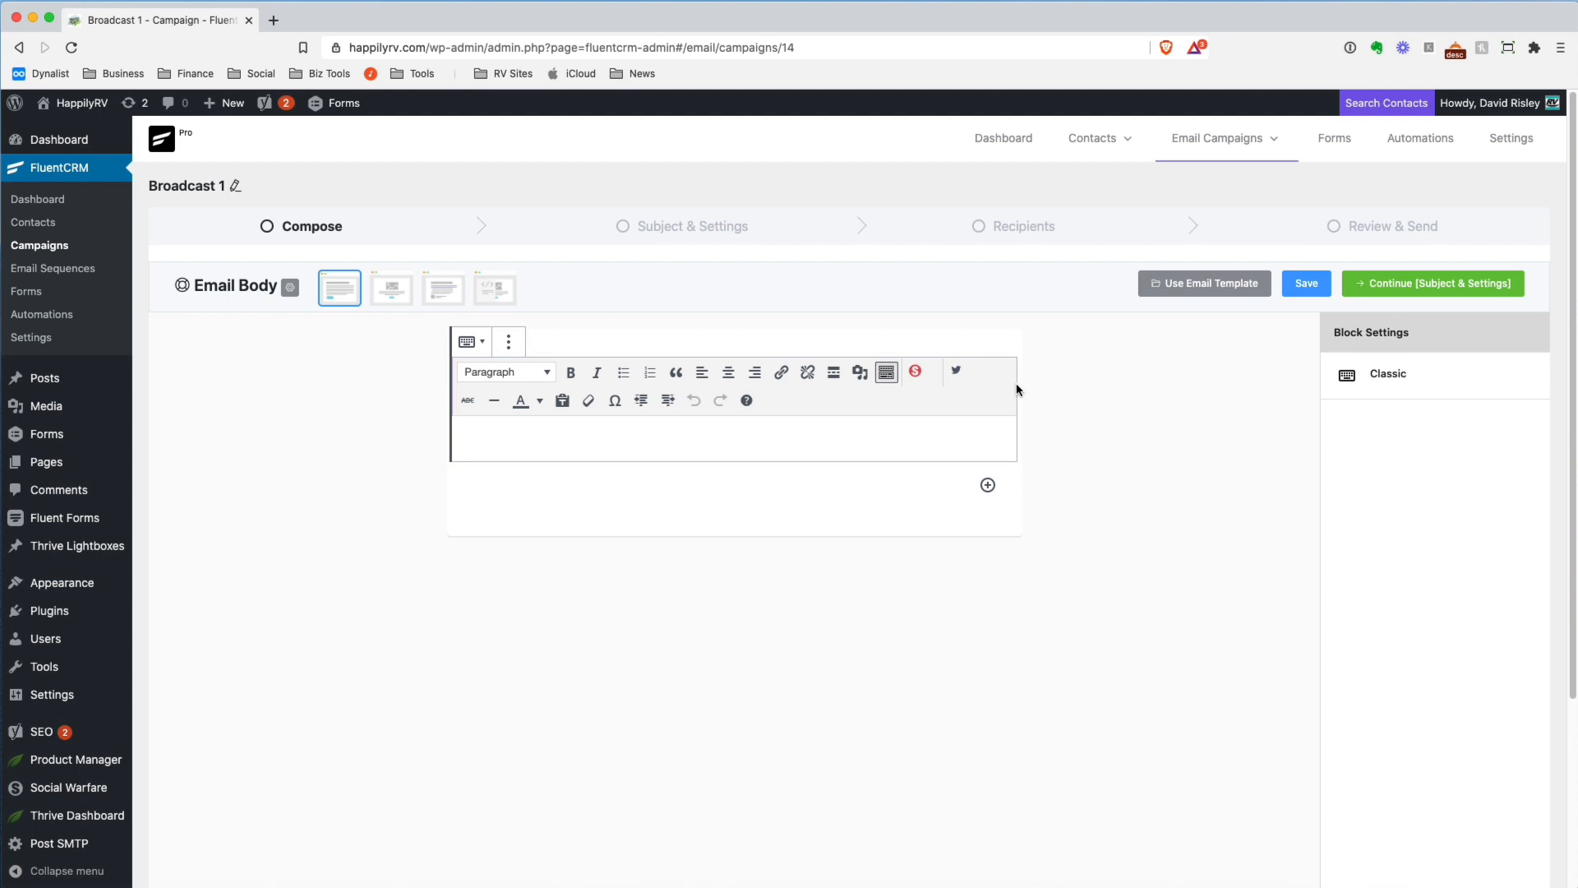
Insert a Conditional Section from the layout elements below the Classic block
left_click(988, 485)
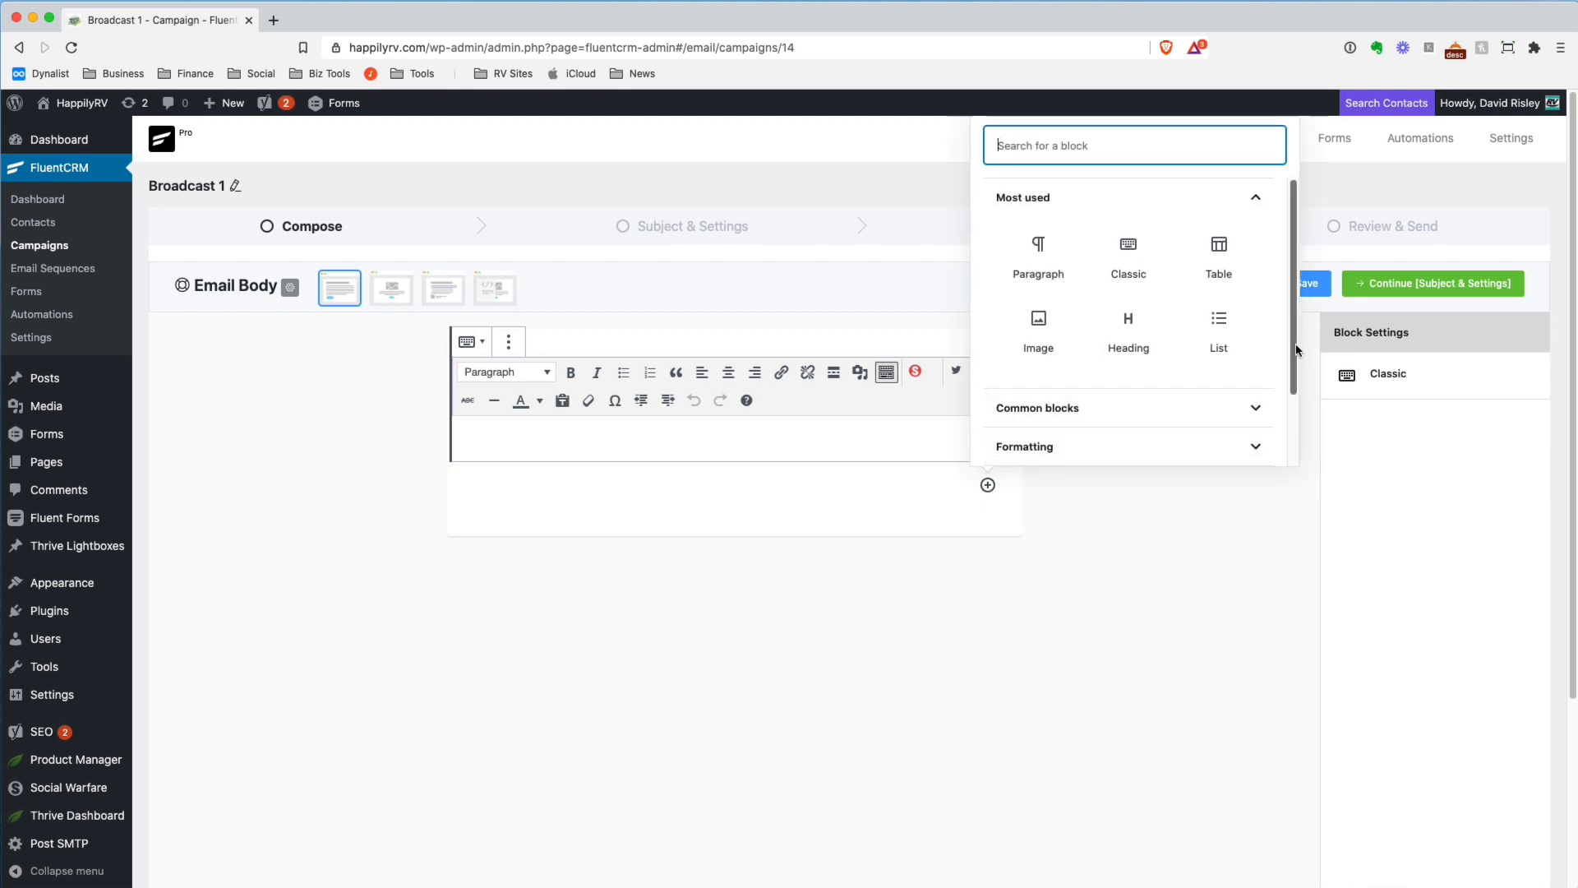
scroll(1282, 403, "down", 2)
left_click(1272, 391)
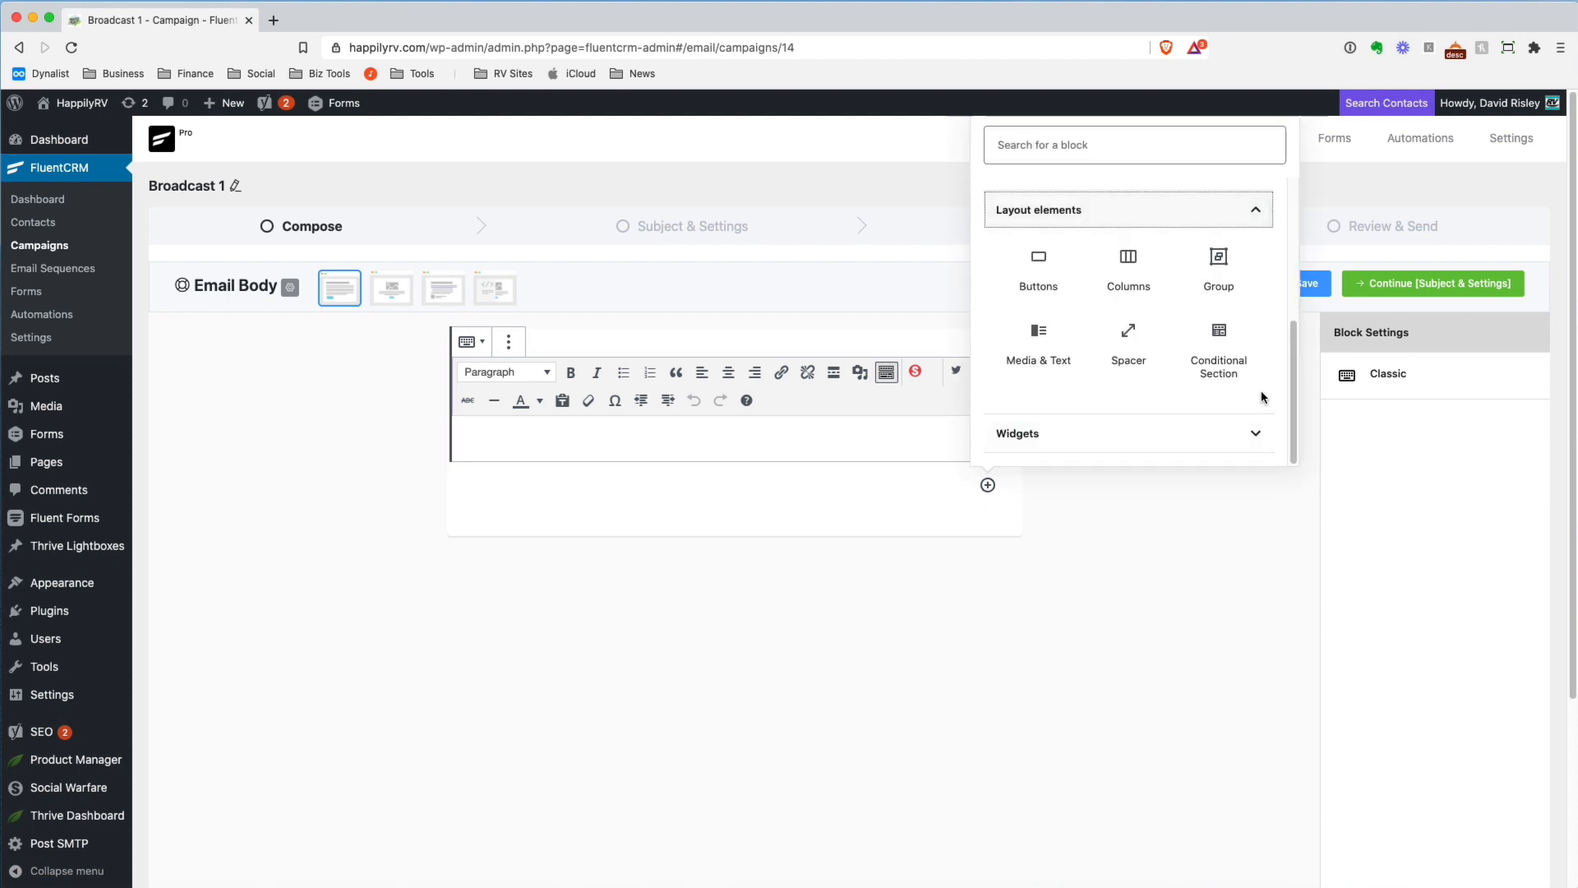
left_click(1231, 351)
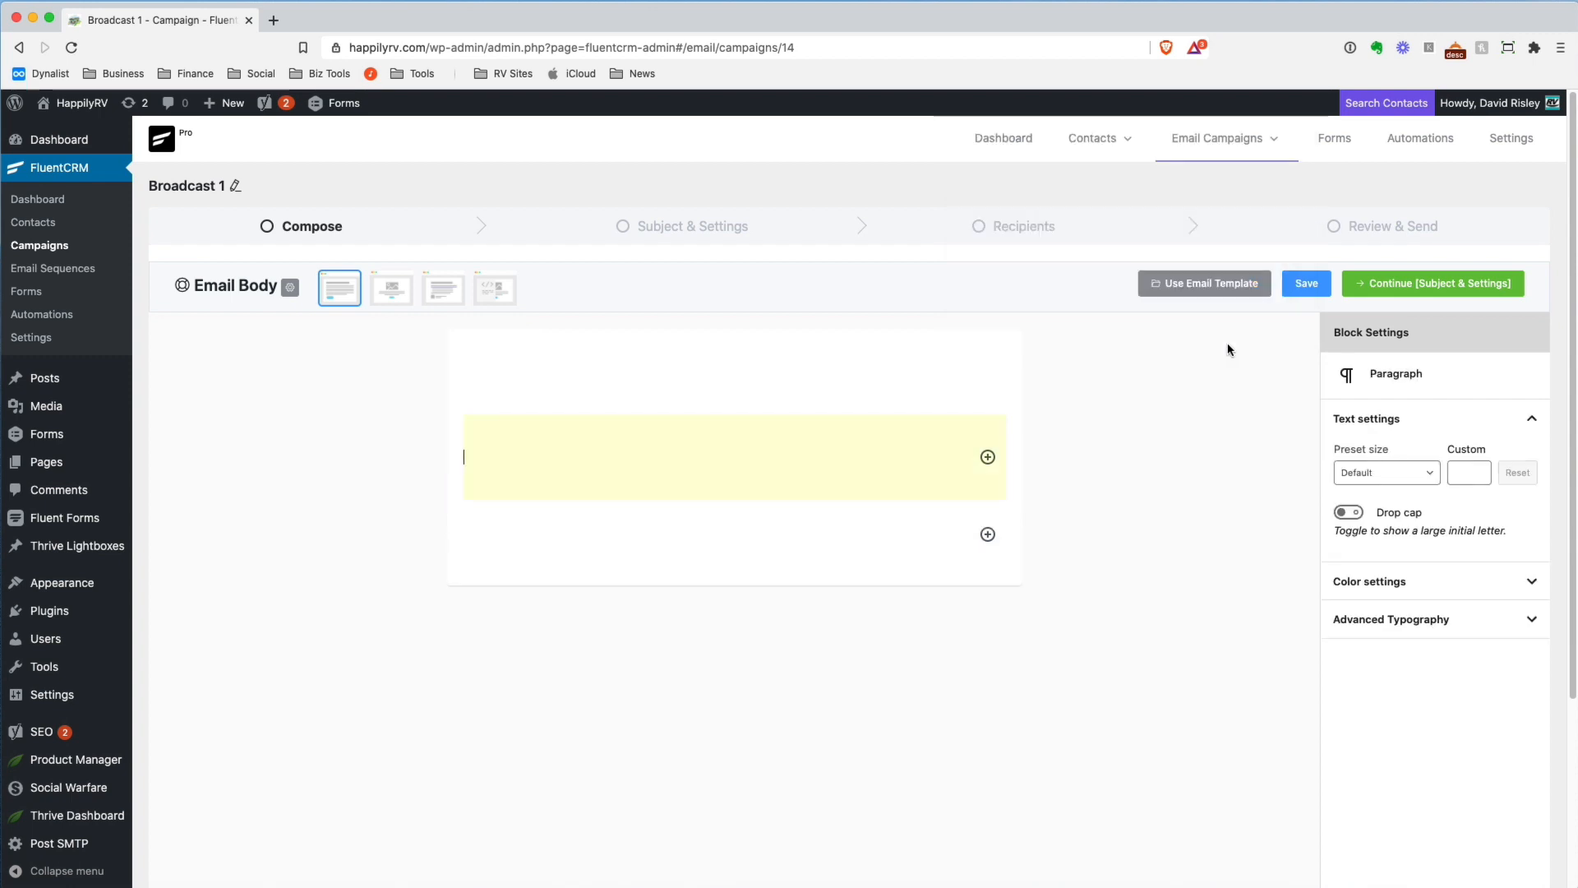
Fill the Conditional Section with two placeholder paragraphs, "dgfdgdfdgdf'" and "jghjgfjgh"
left_click(702, 449)
left_click(666, 452)
type("dgfdgdfdgdf")
key("Return")
type("jghjgfjgh")
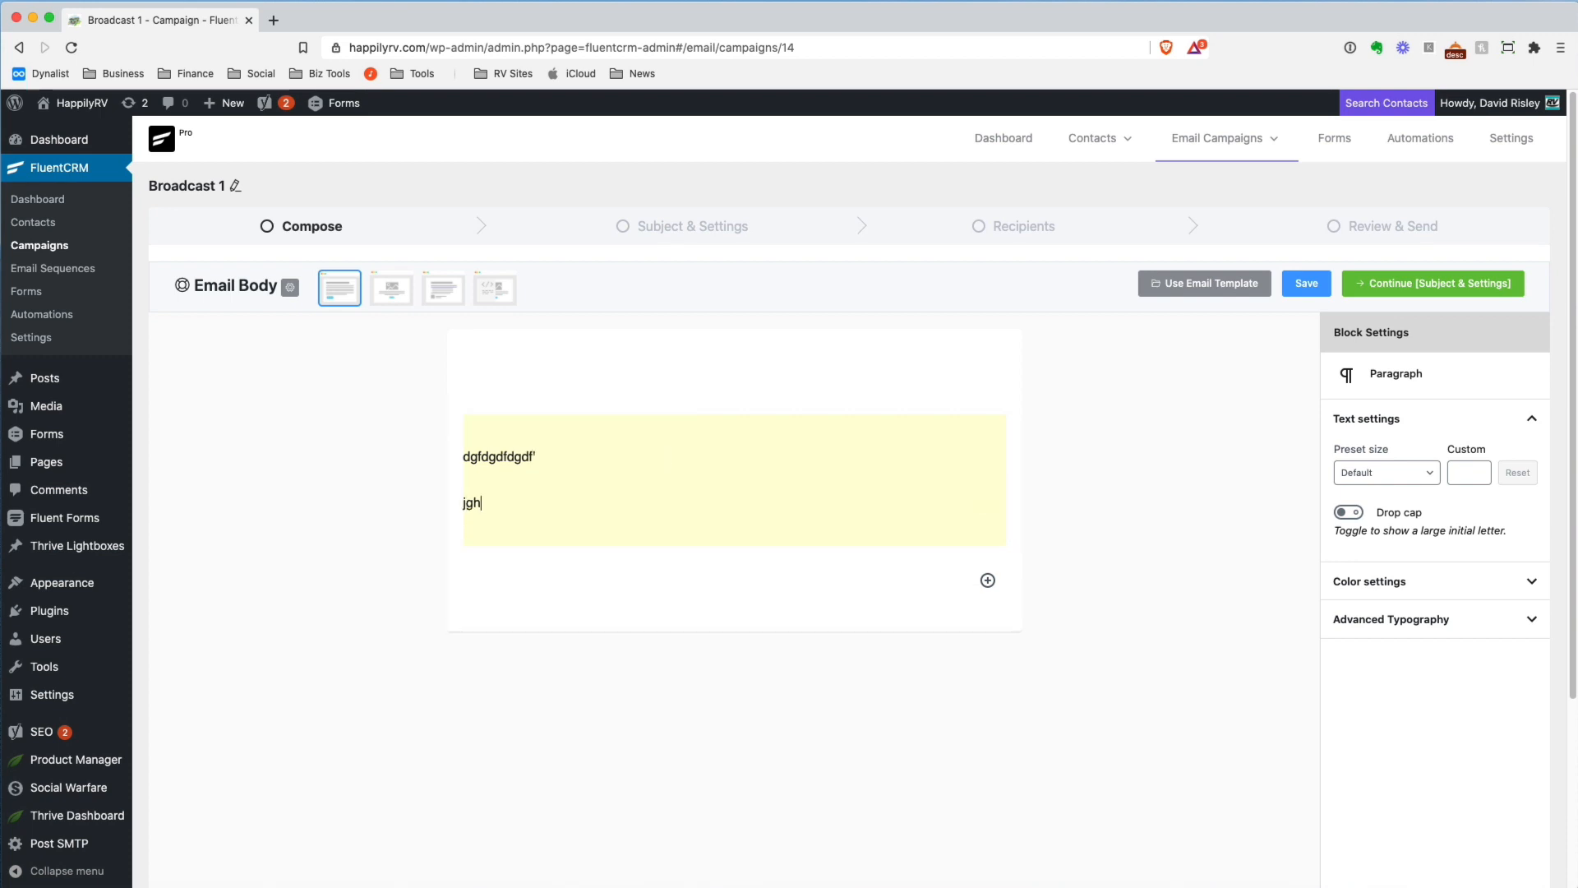
Examine the Conditional Section's condition type choices and its targeted tags, without changing them
left_click(736, 437)
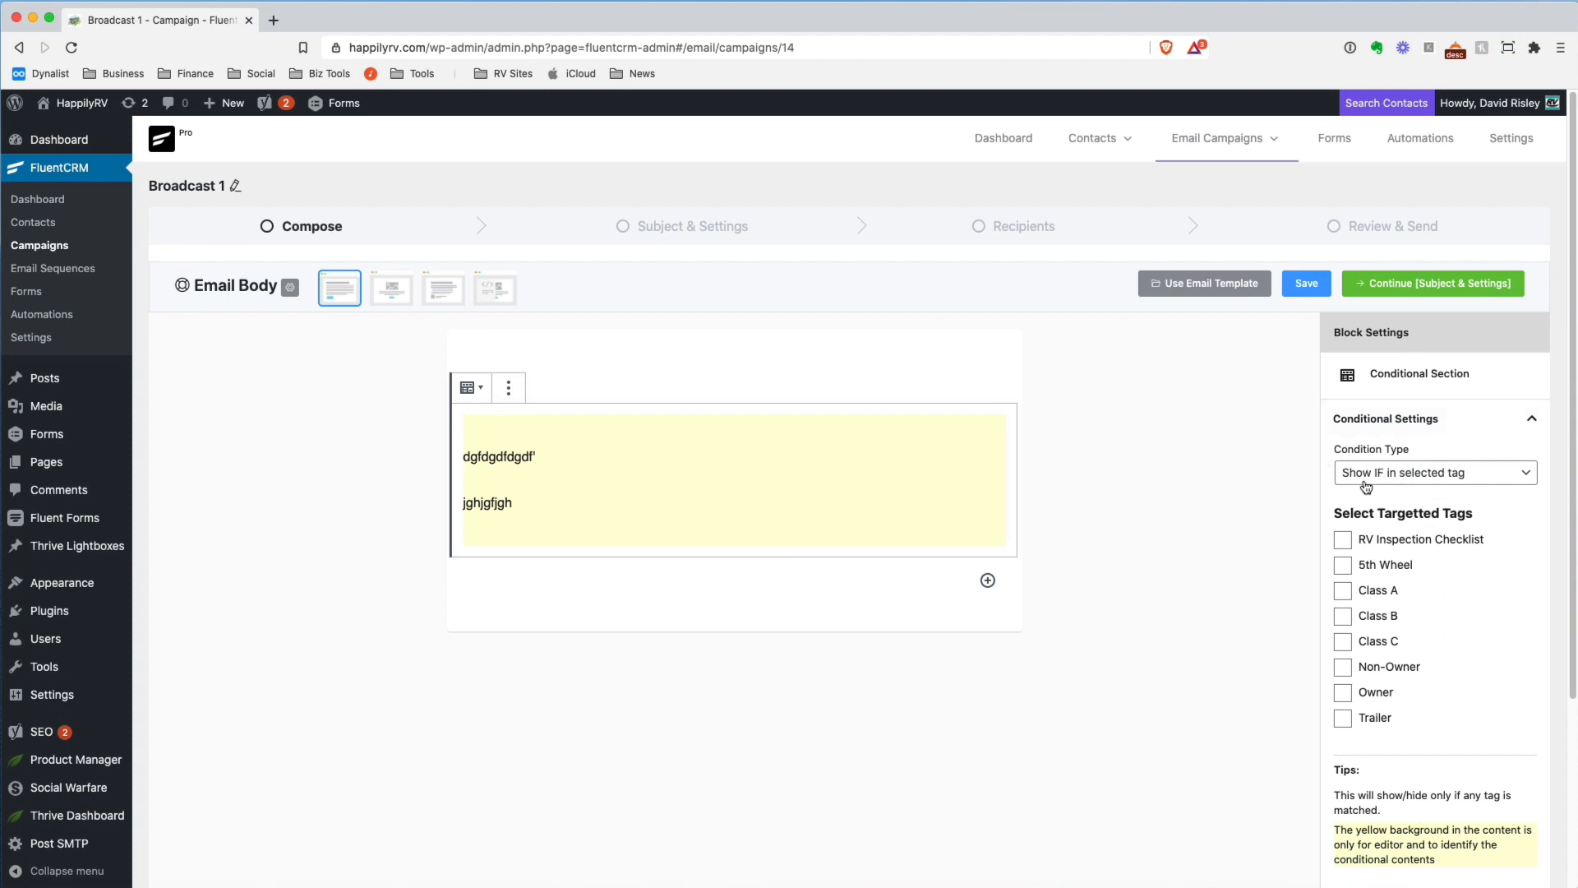
left_click(1479, 477)
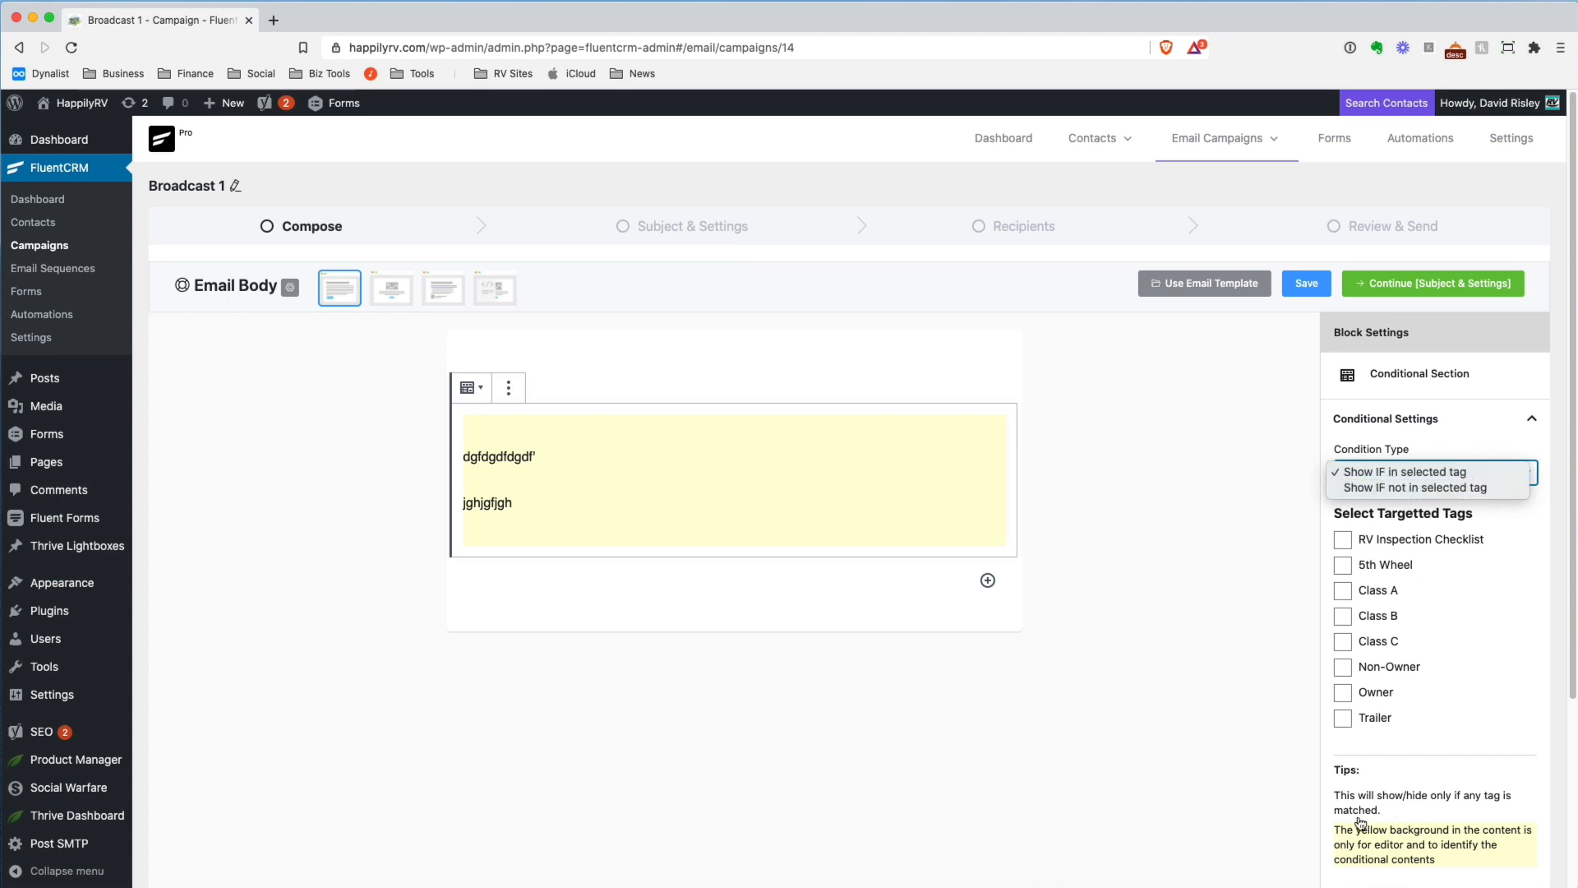
left_click(1277, 770)
left_click(1164, 696)
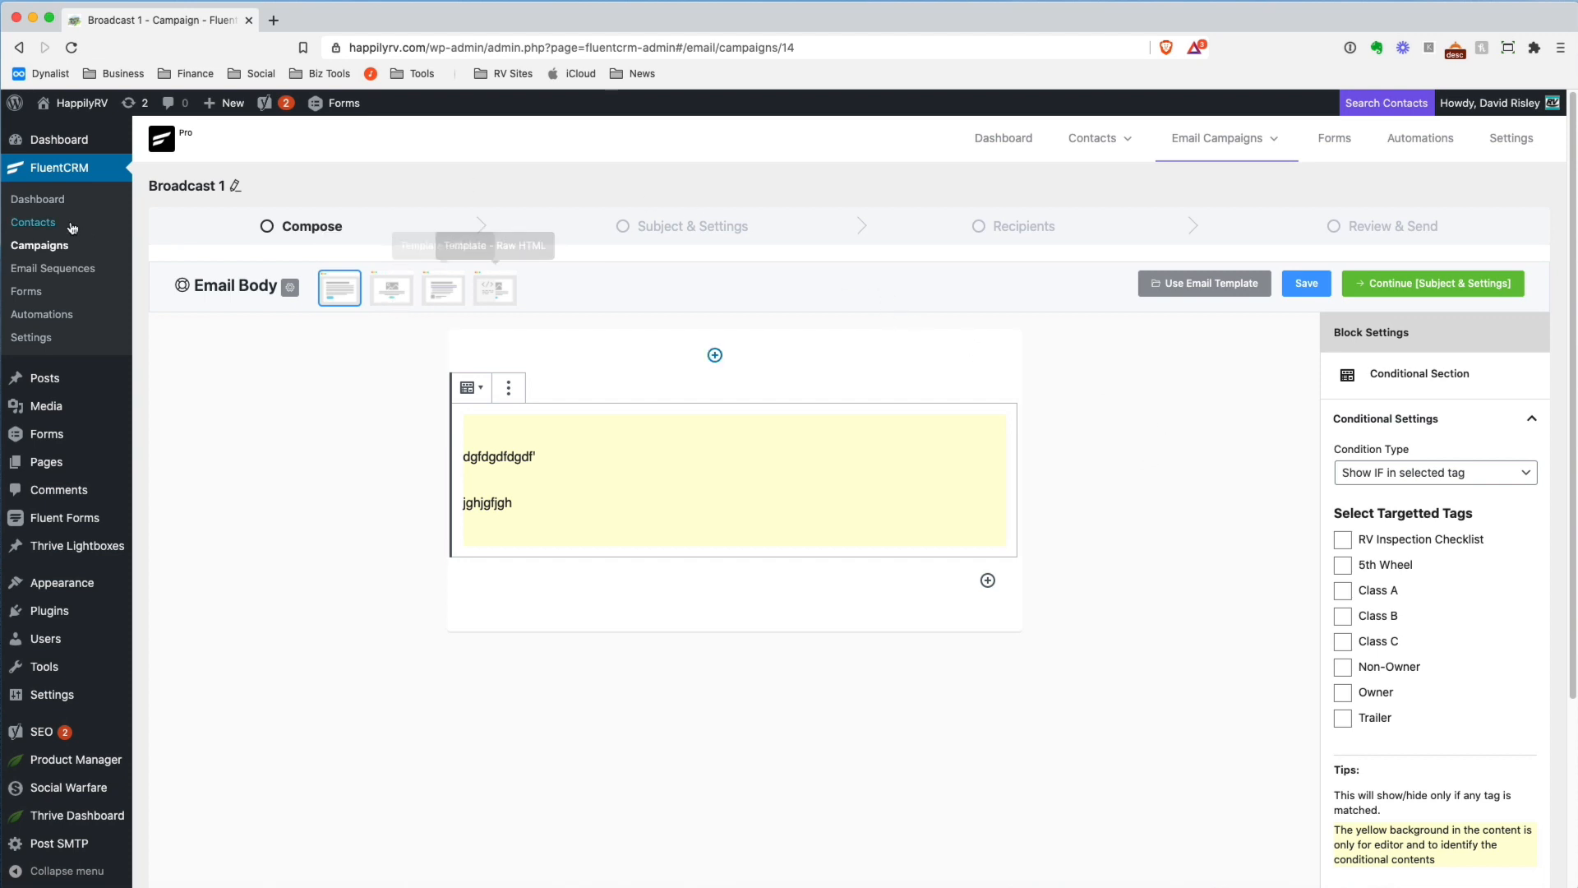
Open the Test Campaign draft from the campaigns list, check its Compose stage, and return to Subject & Settings
left_click(40, 244)
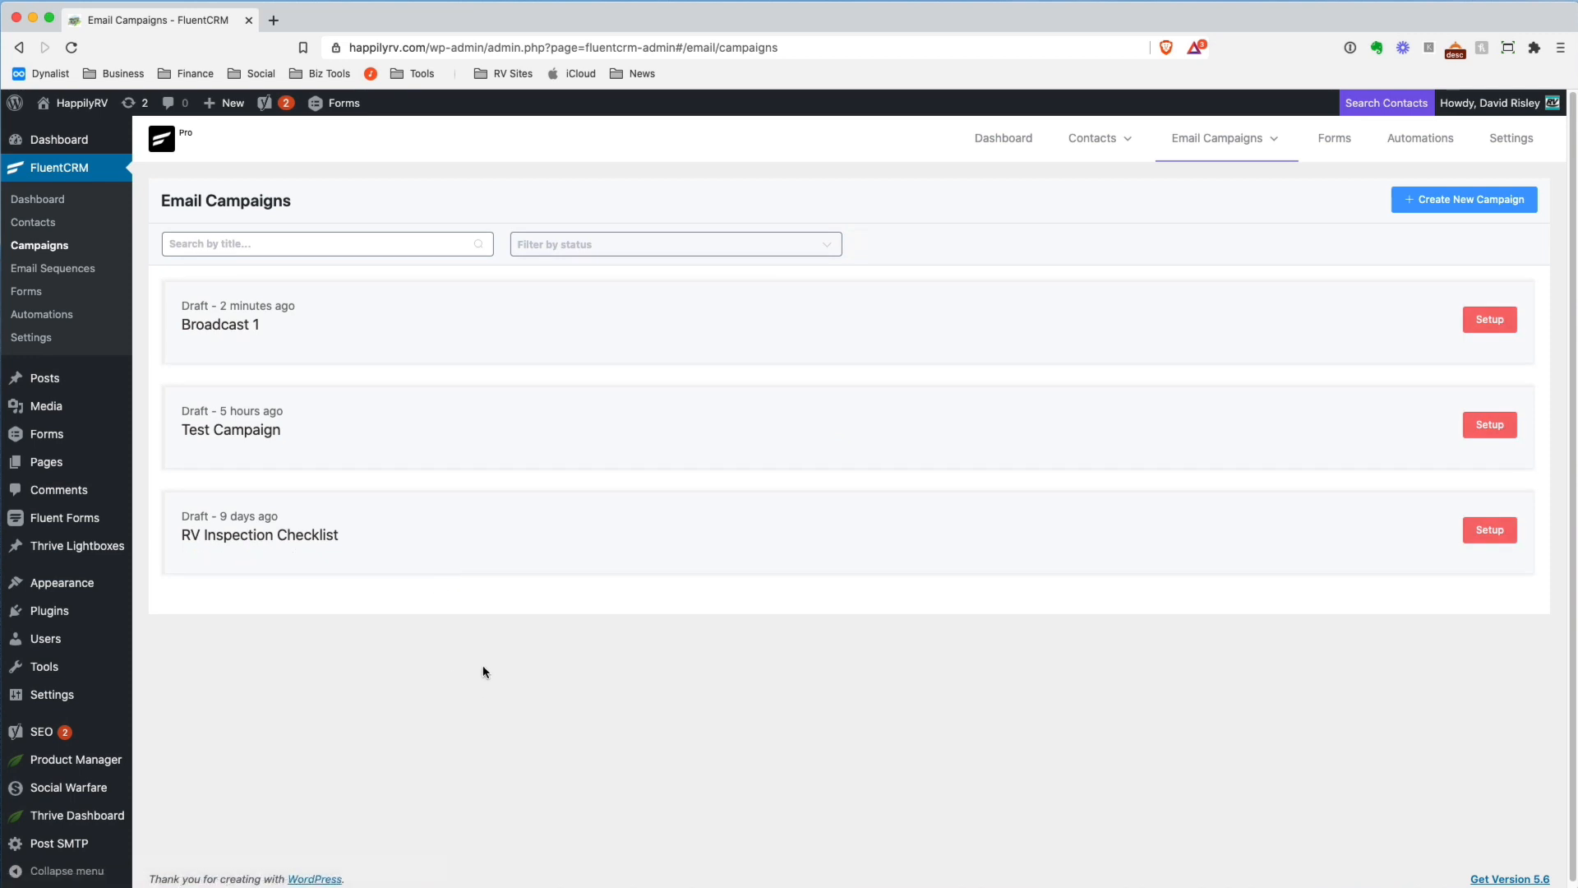
left_click(228, 432)
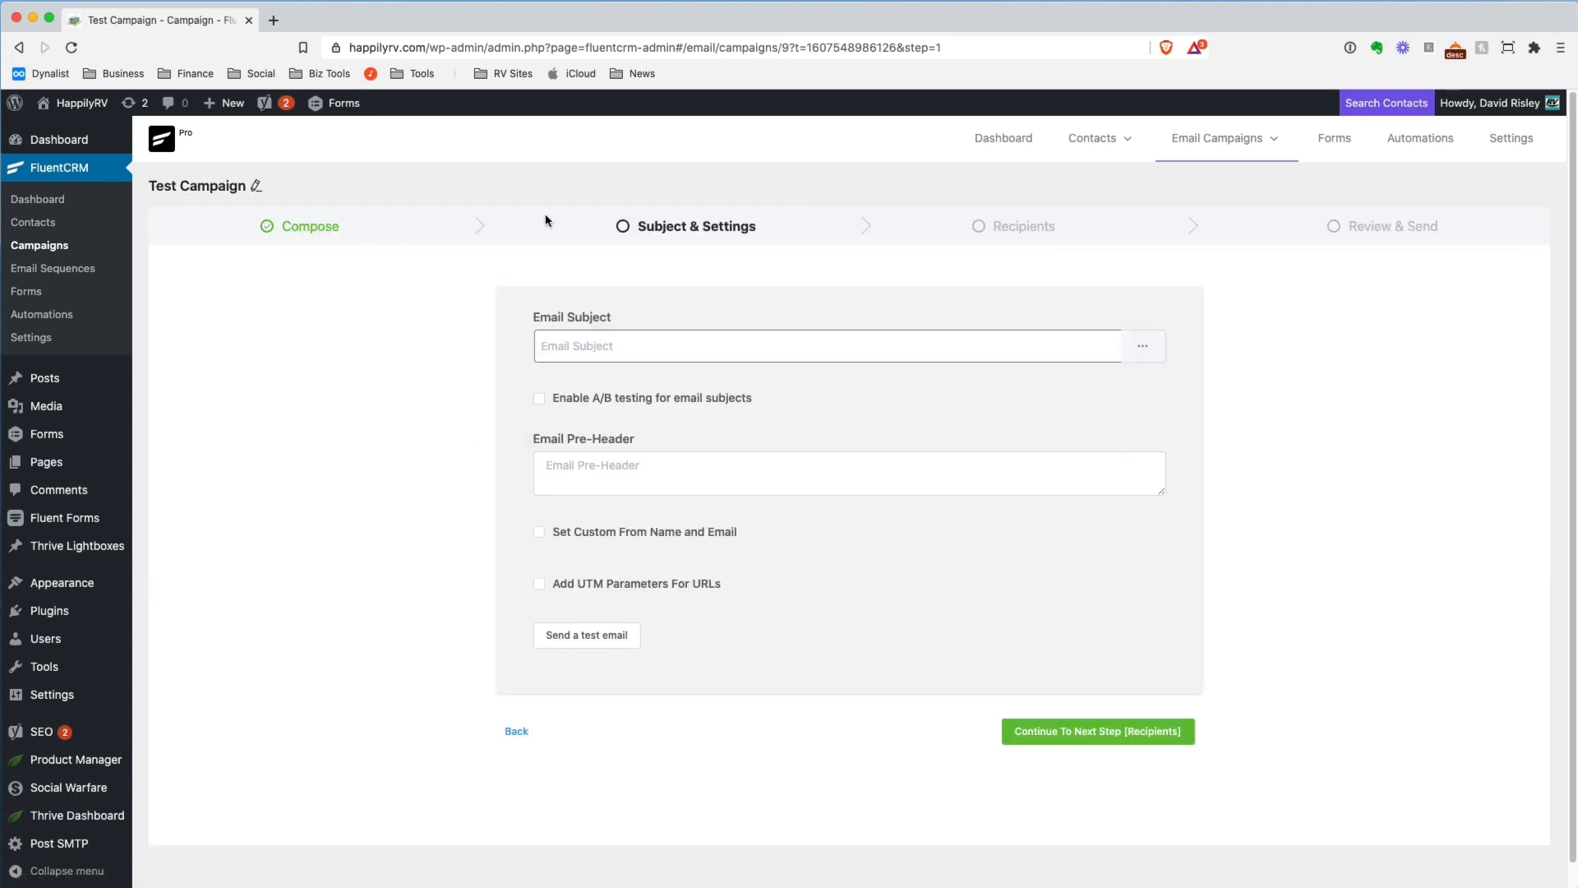
left_click(516, 736)
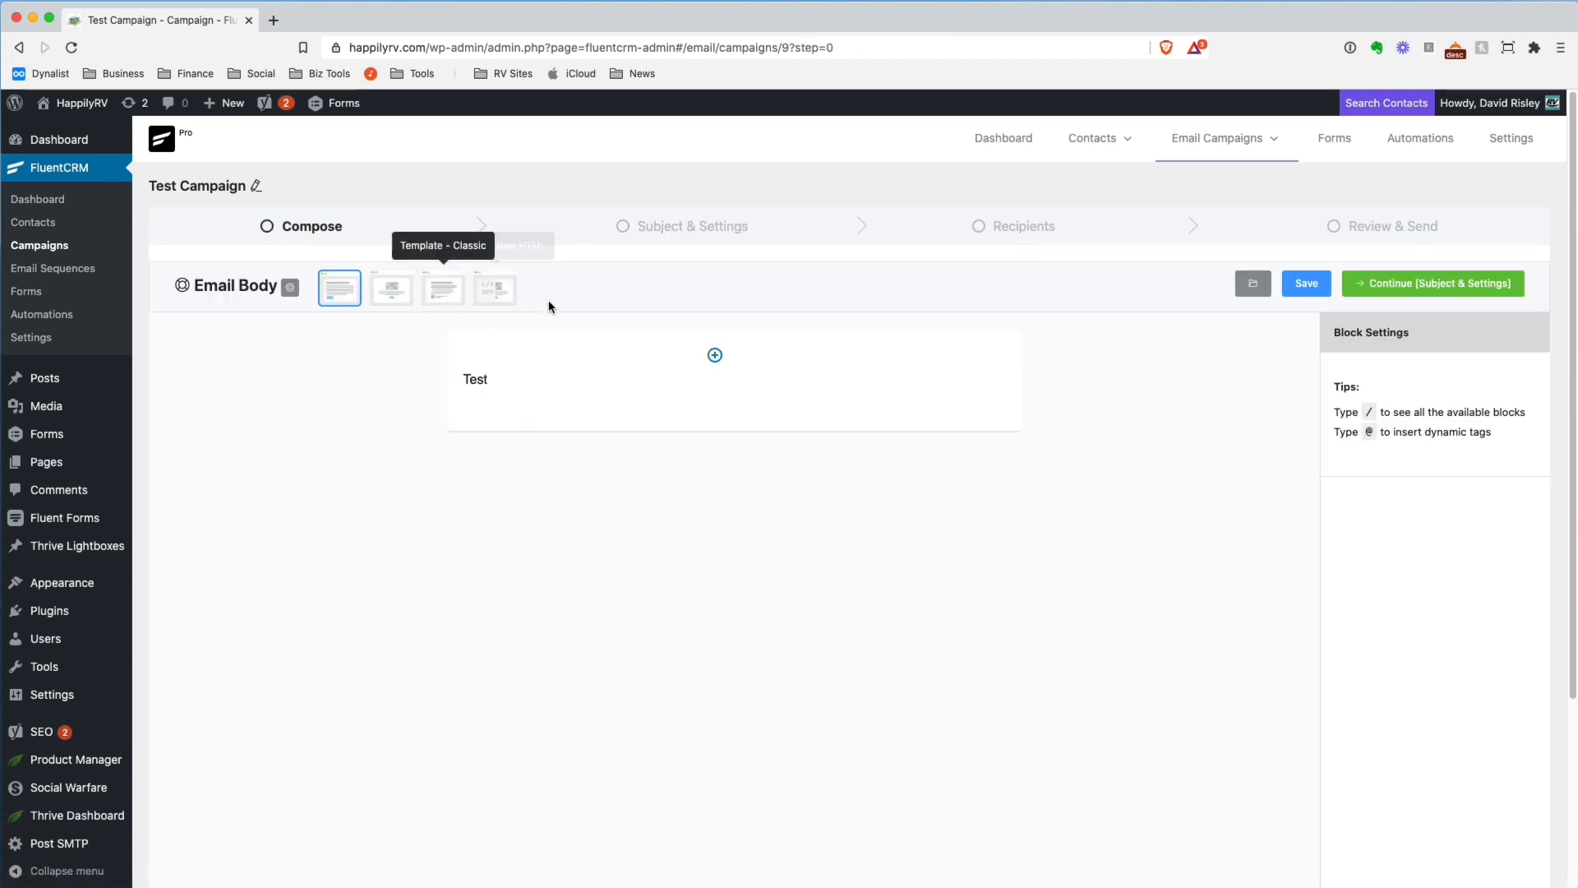
left_click(1462, 288)
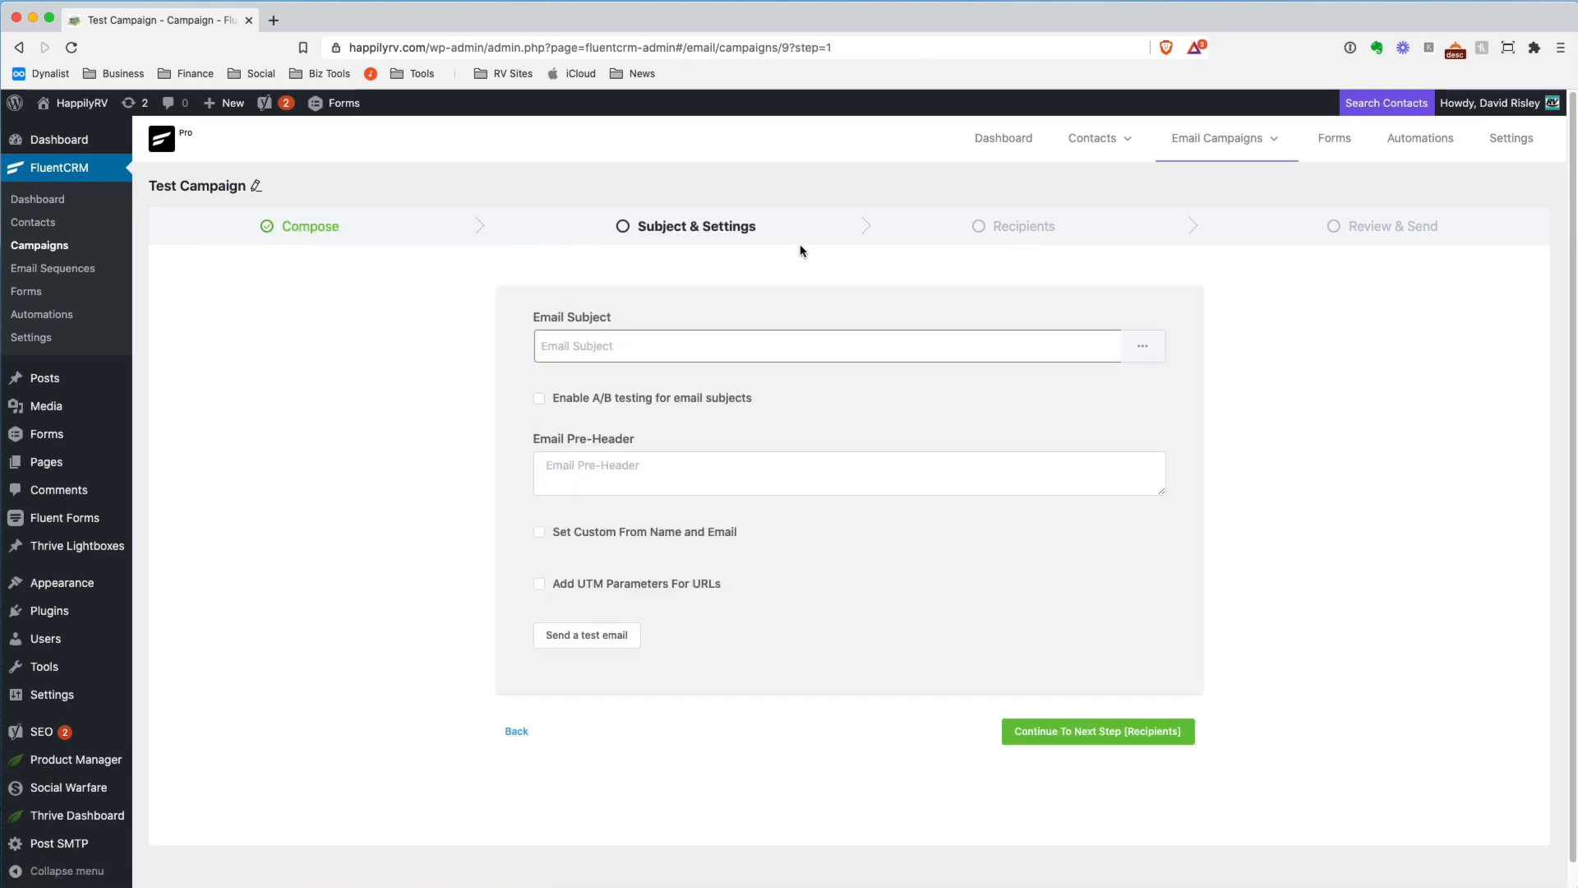
Preview the A/B testing fields for email subjects, switch that option back off, and look at the Email Pre-Header field
left_click(589, 349)
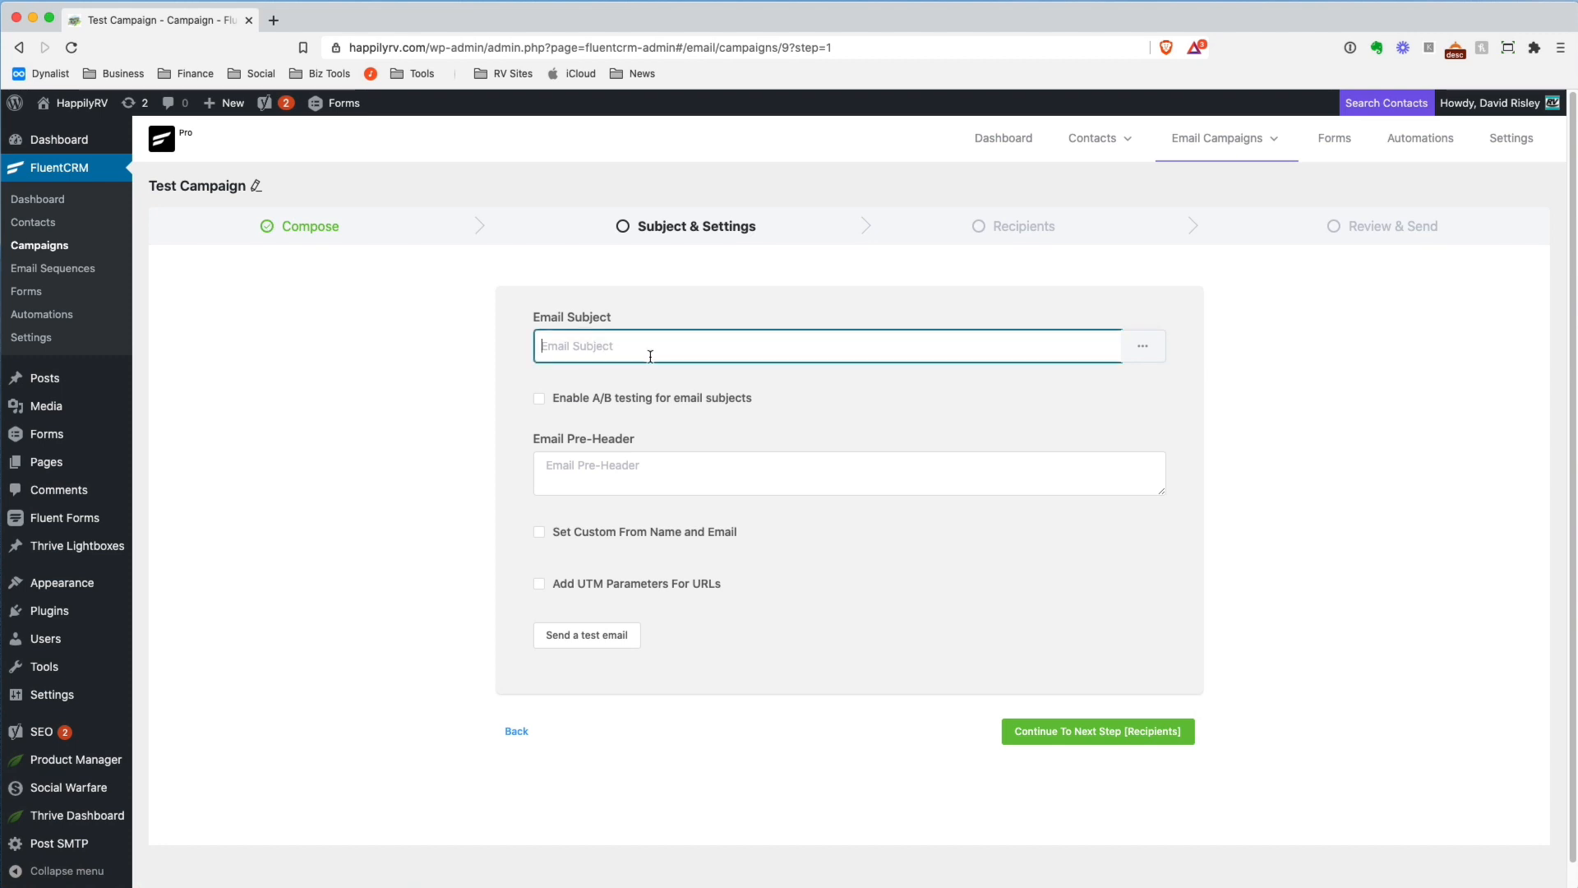
left_click(540, 401)
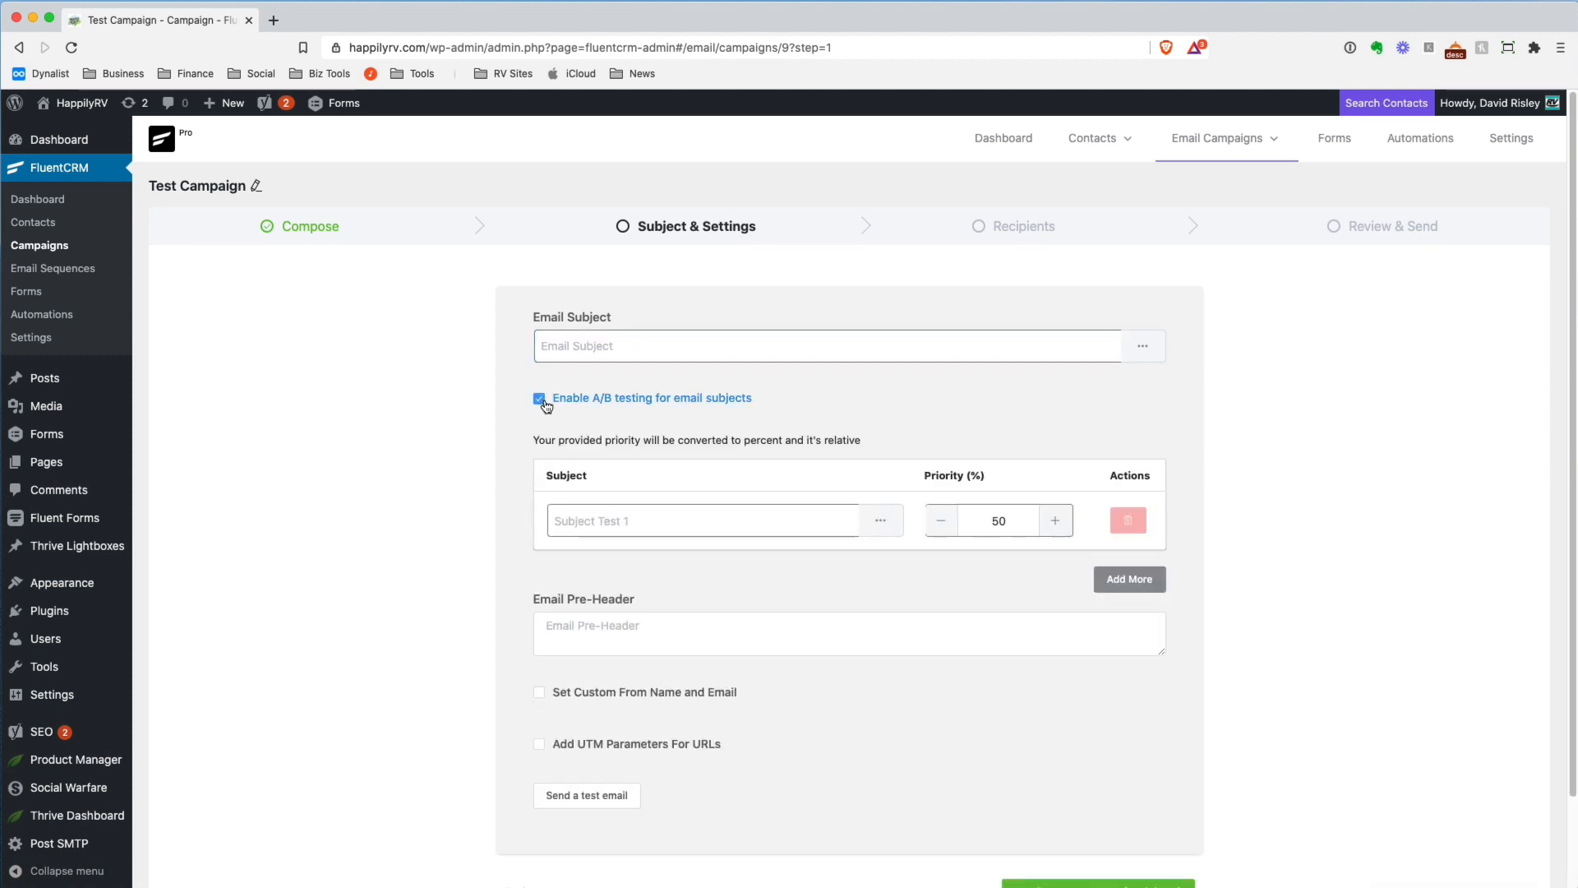
left_click(540, 402)
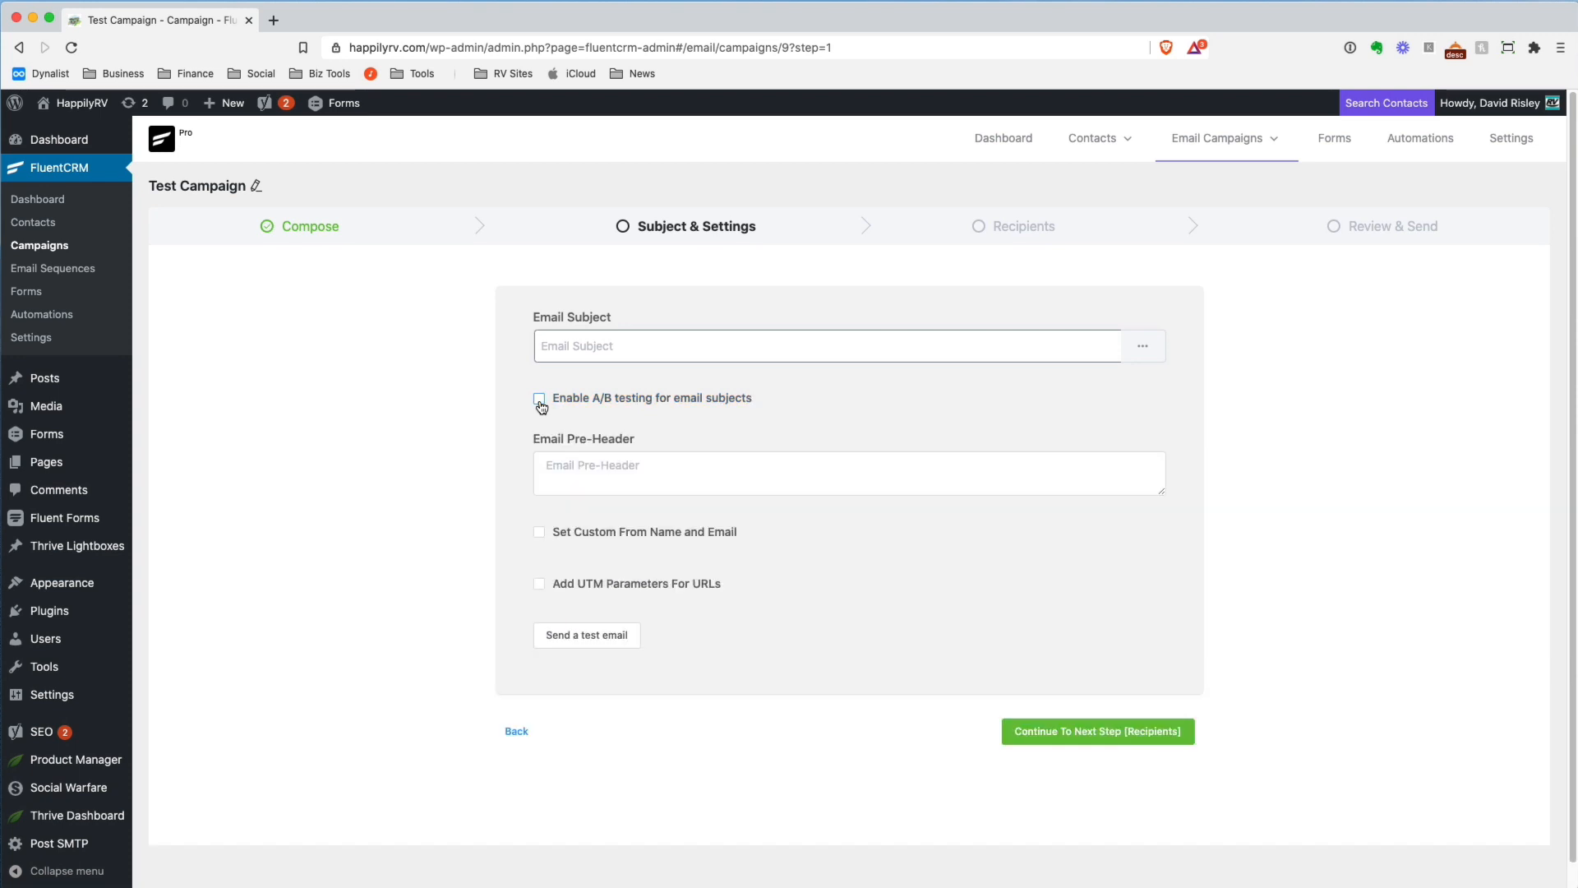
left_click(606, 462)
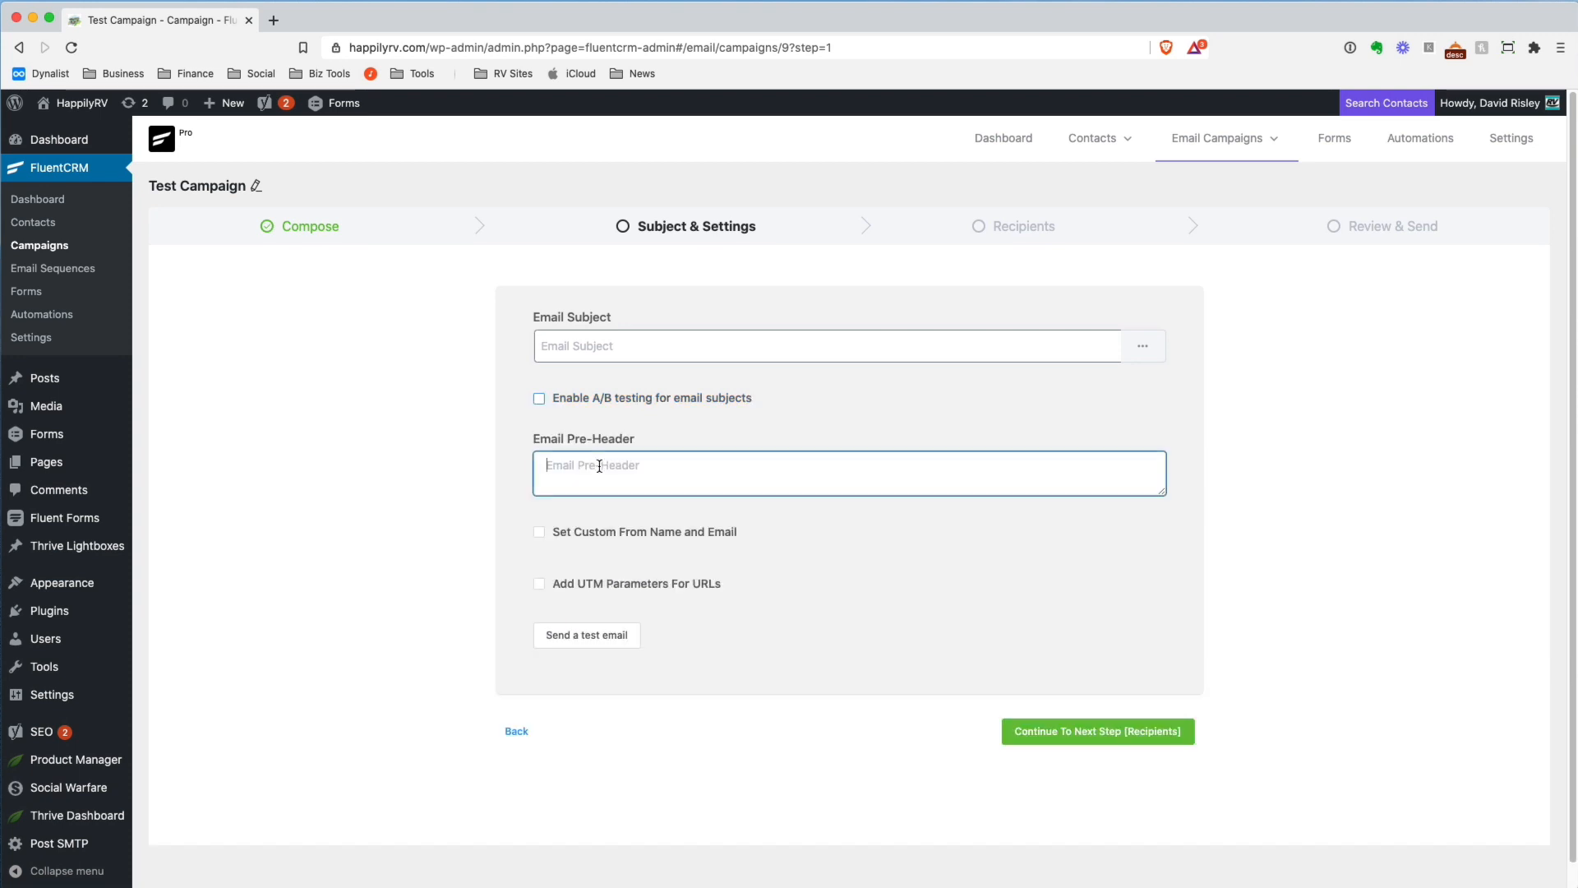
Preview the UTM parameter fields and the custom From name and email fields, switching each option back off
left_click(539, 585)
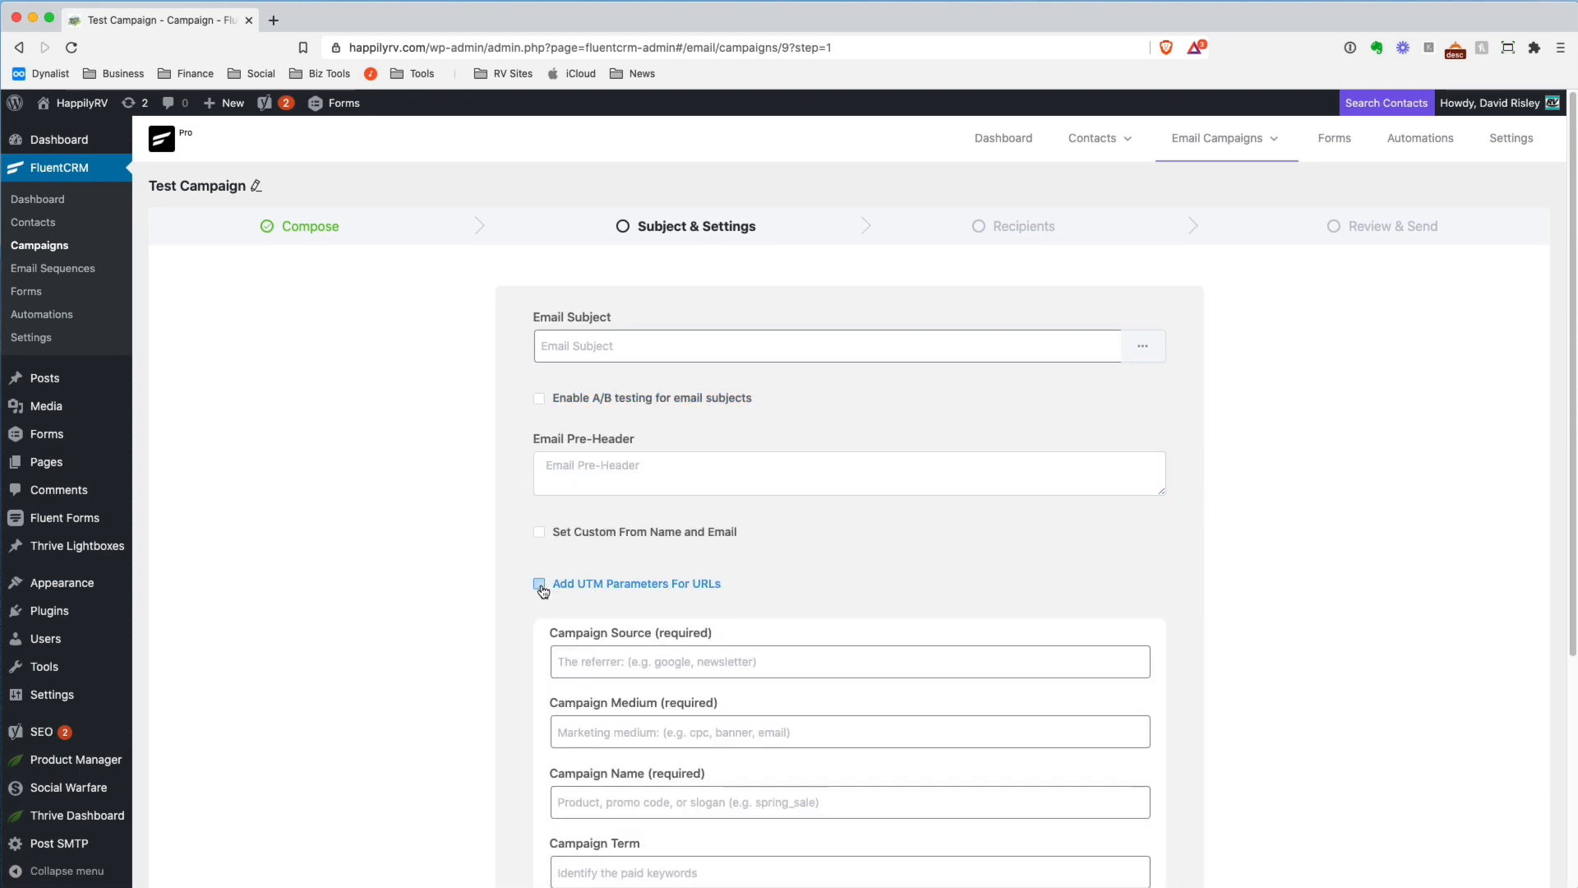
scroll(729, 574, "down", 4)
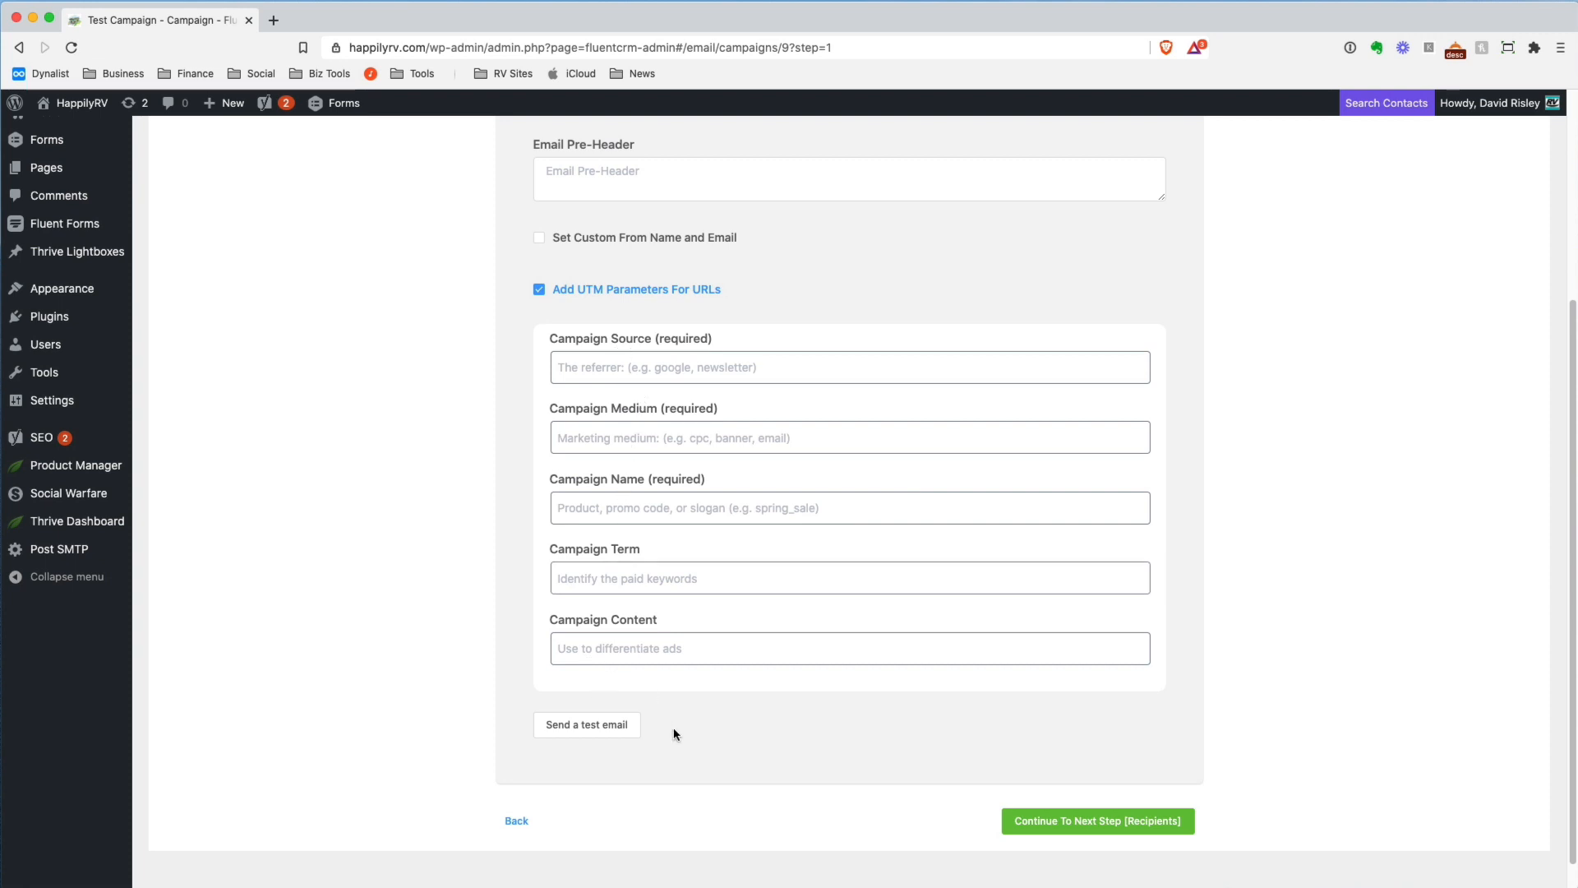
left_click(539, 289)
left_click(539, 506)
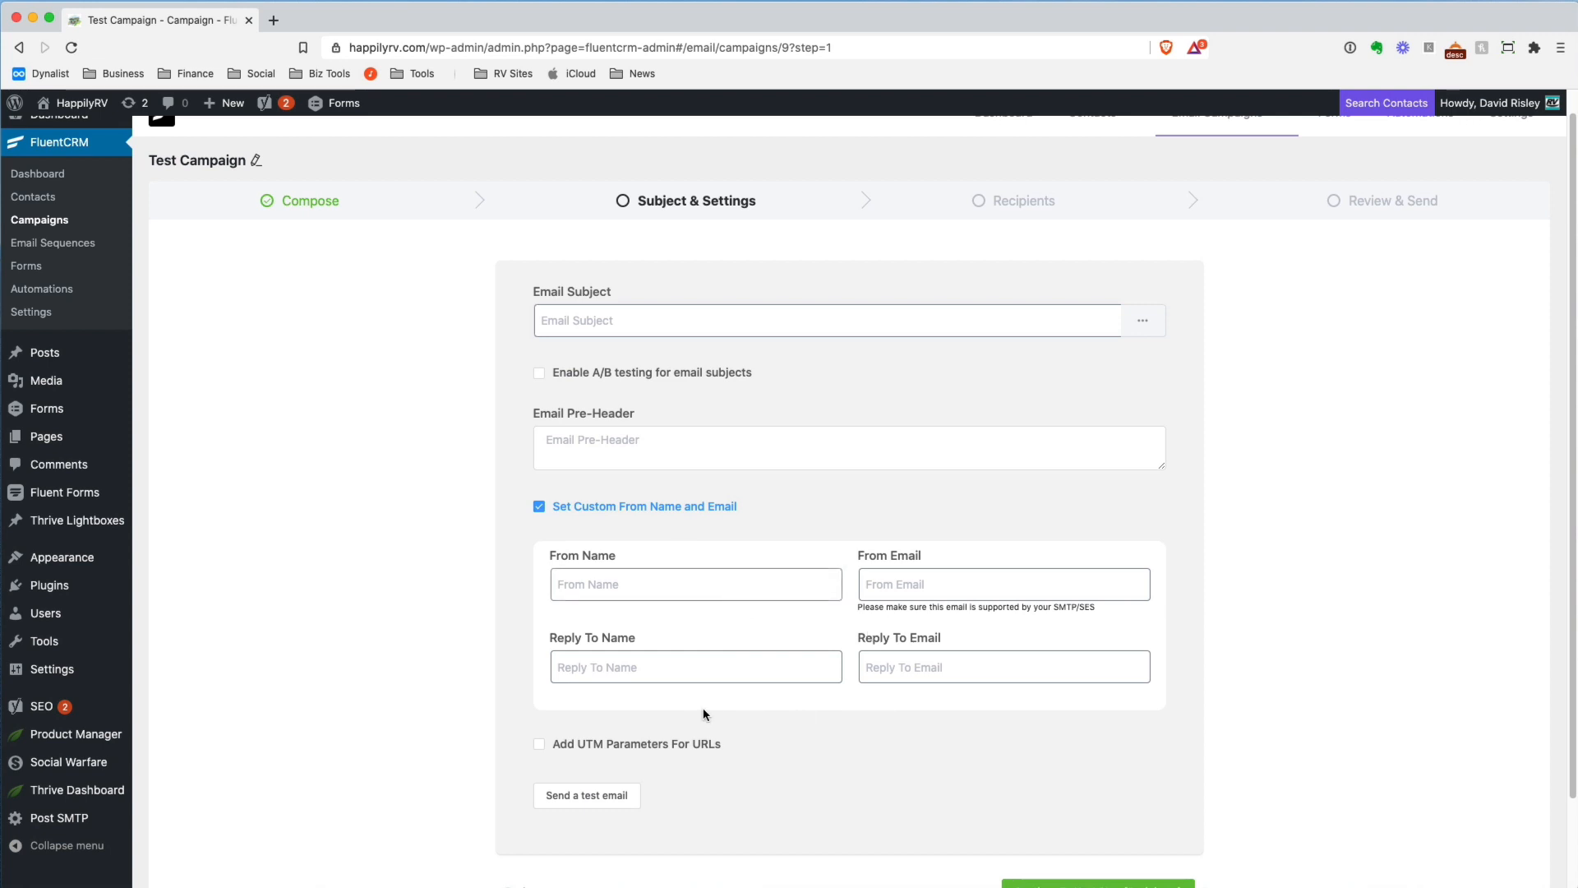
left_click(539, 507)
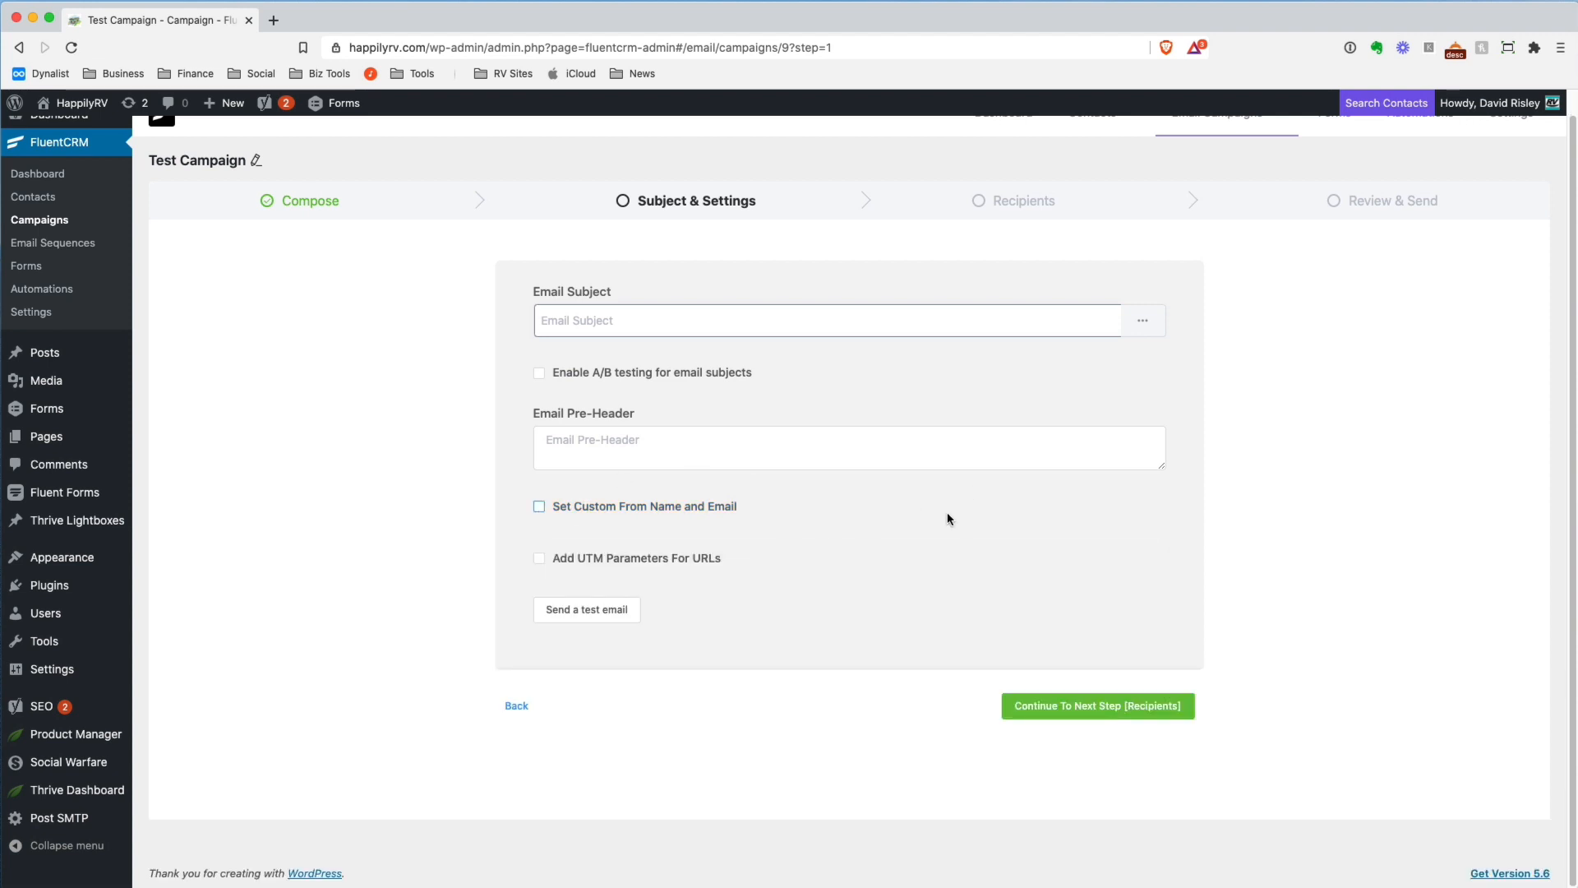
left_click(1105, 714)
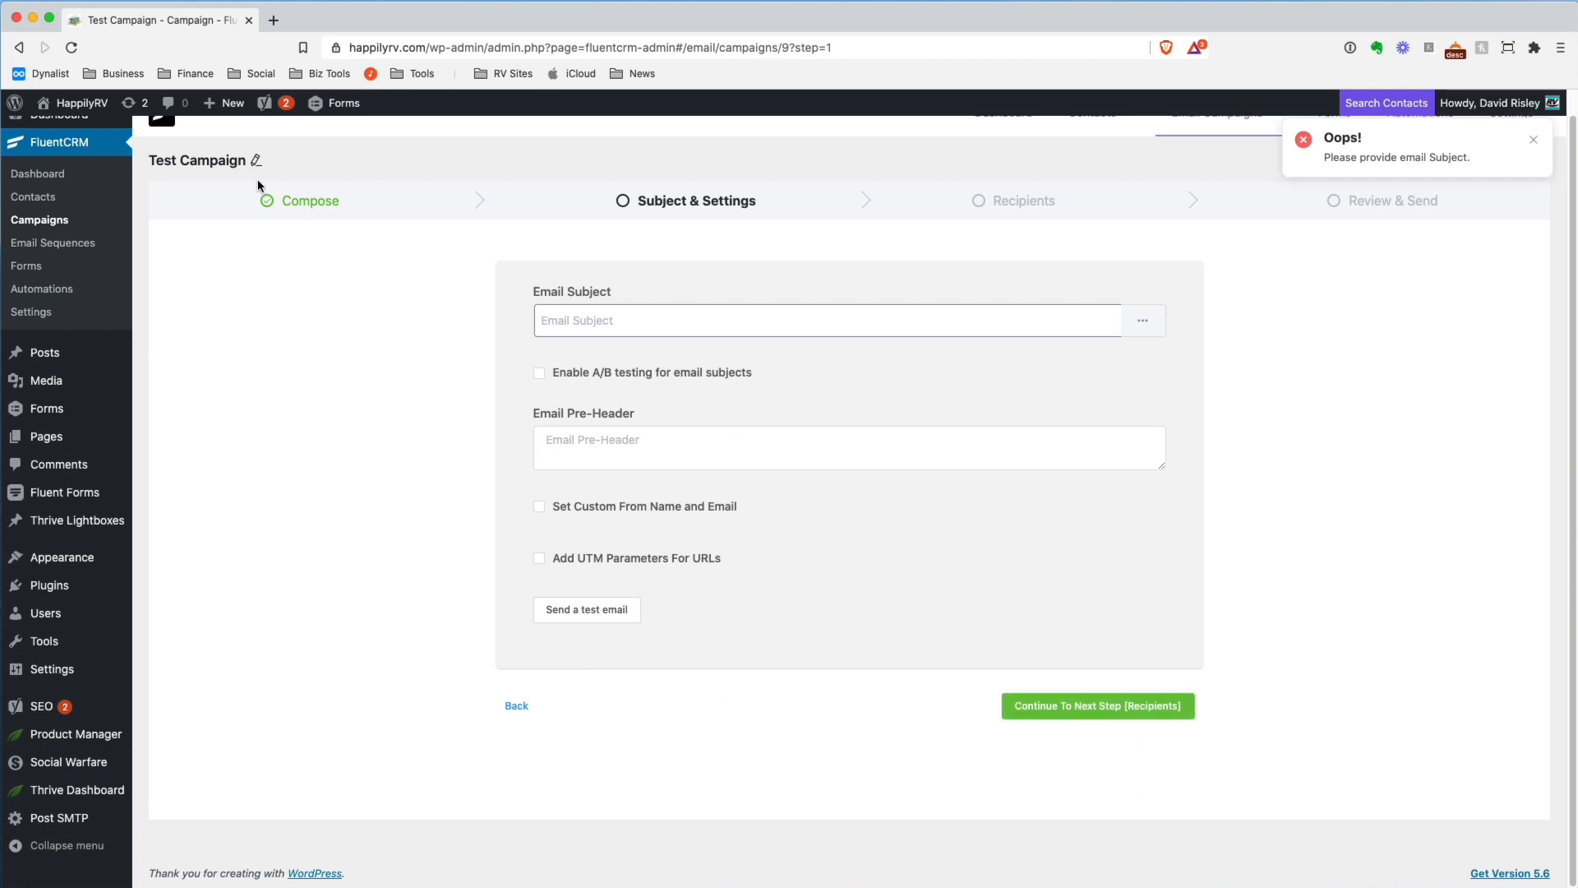
left_click(642, 321)
type("dgdfgdsfgdfs")
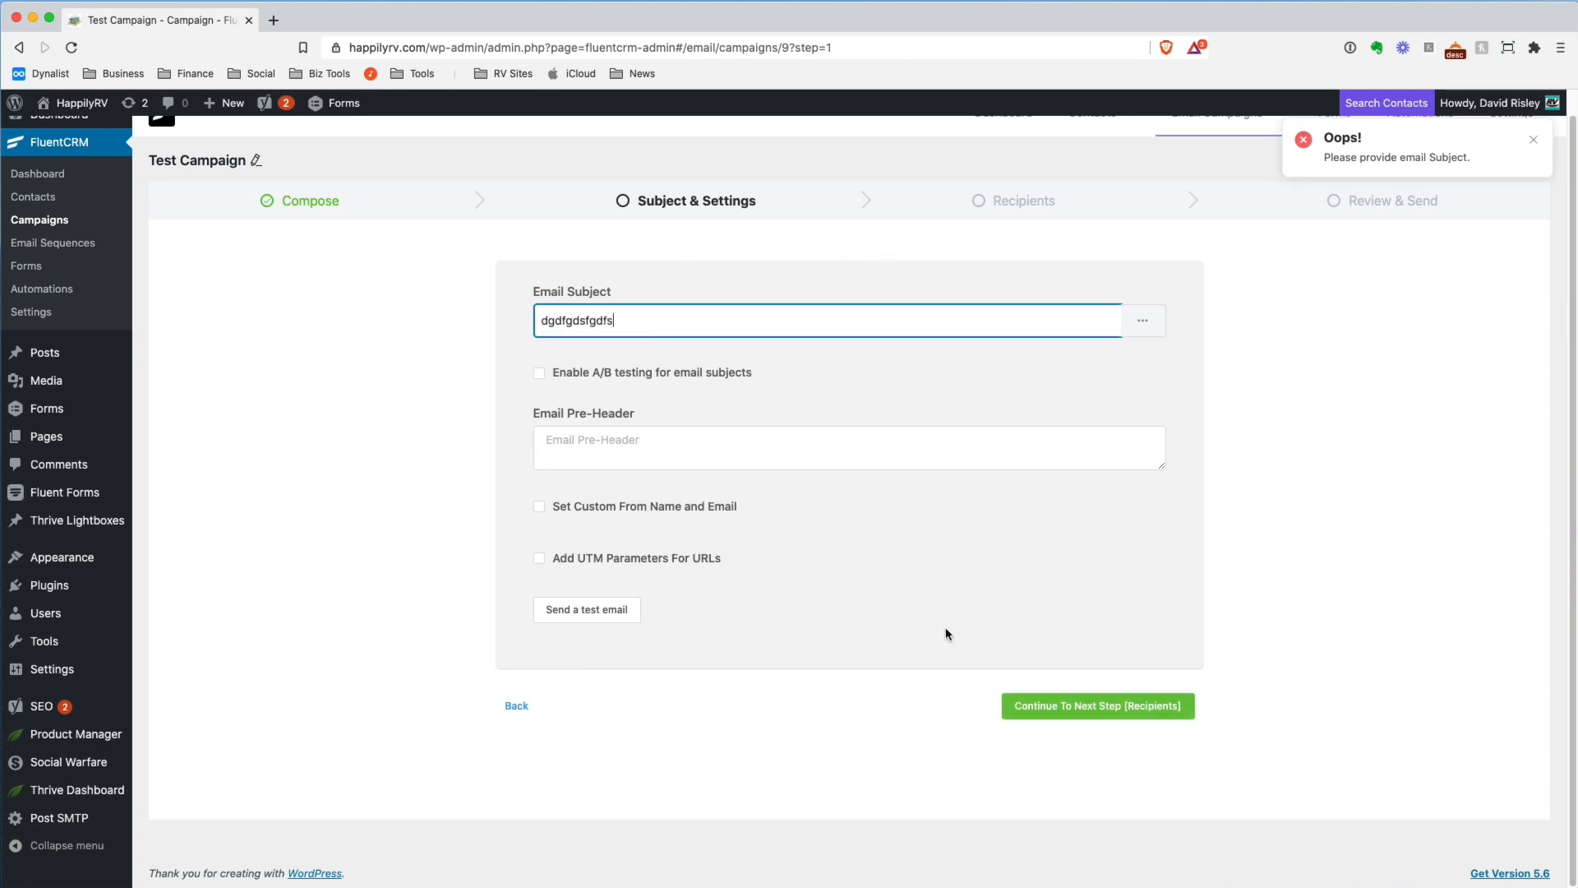
left_click(1101, 707)
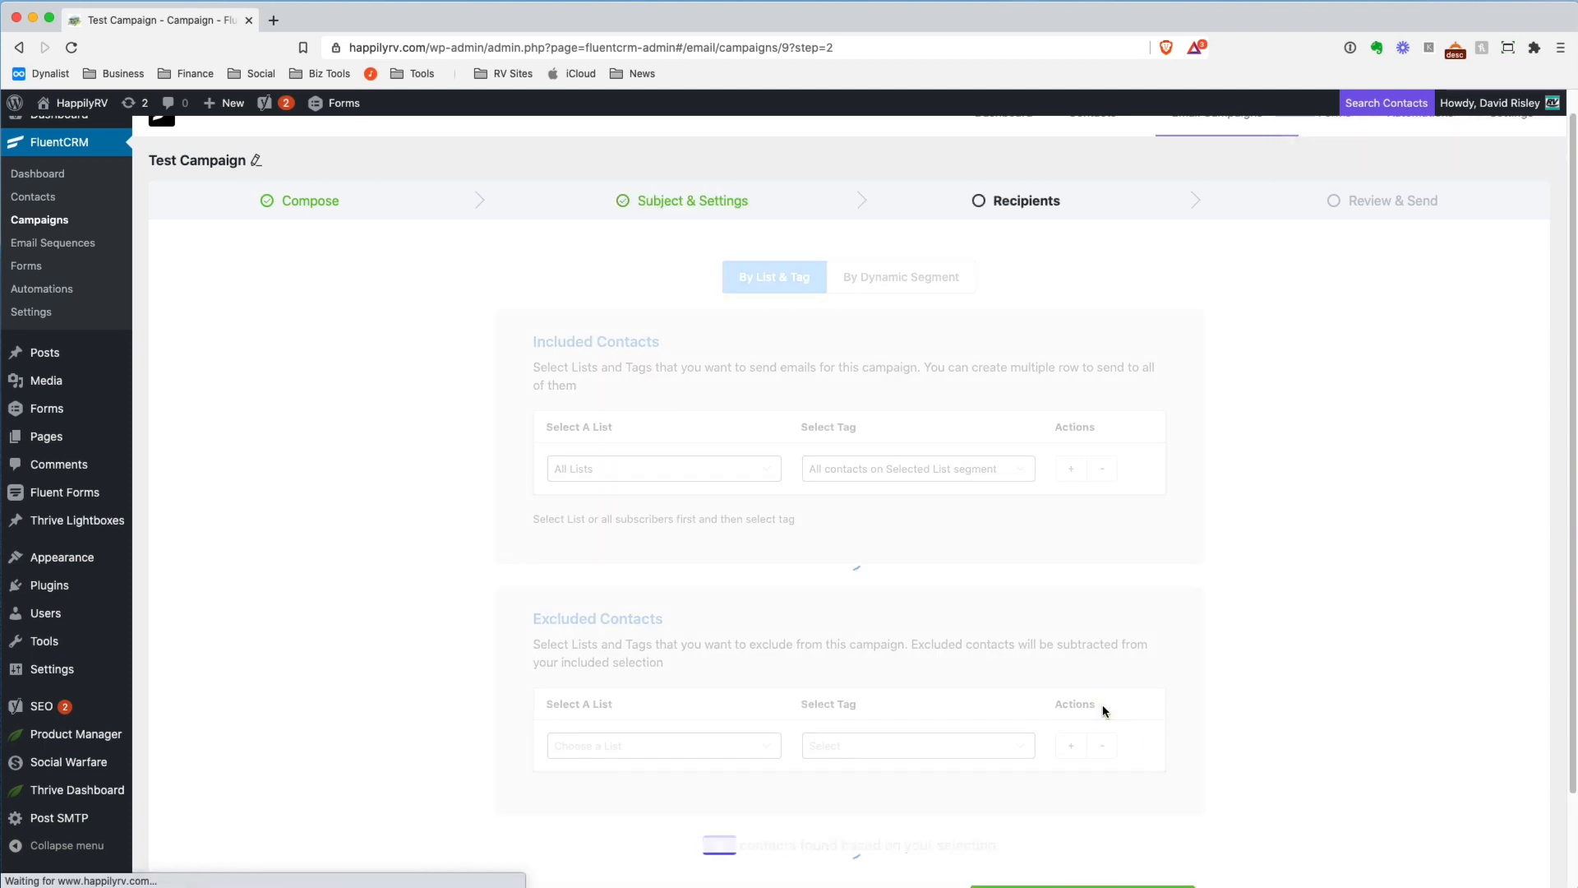
Look over the list and tag choices for the campaign's included contacts, and the excluded contacts section
scroll(743, 386, "down", 1)
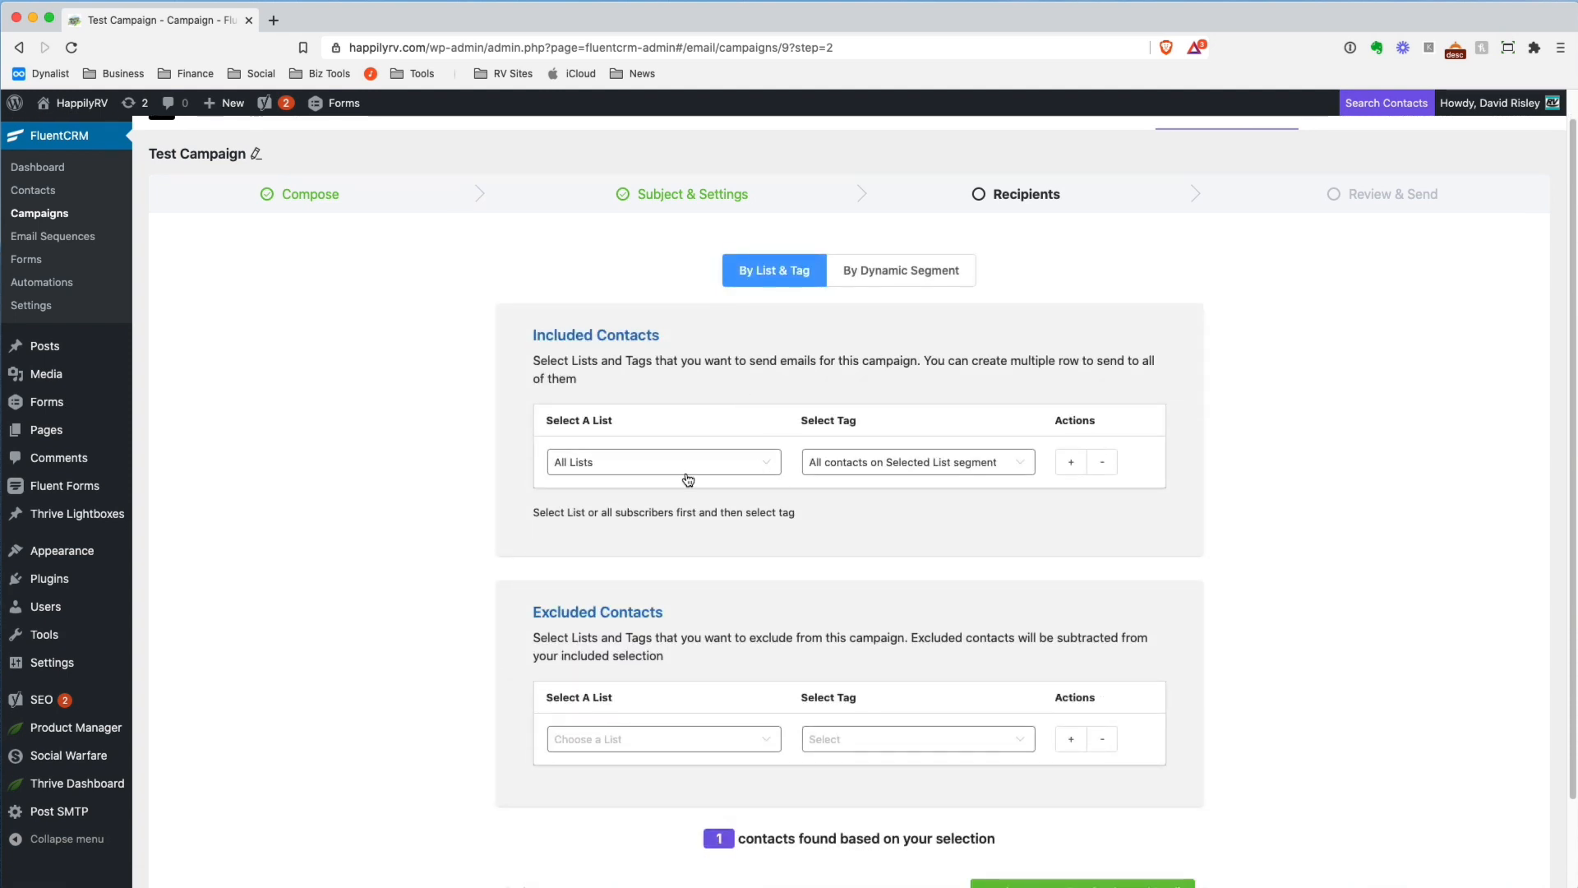
scroll(649, 464, "down", 1)
left_click(606, 457)
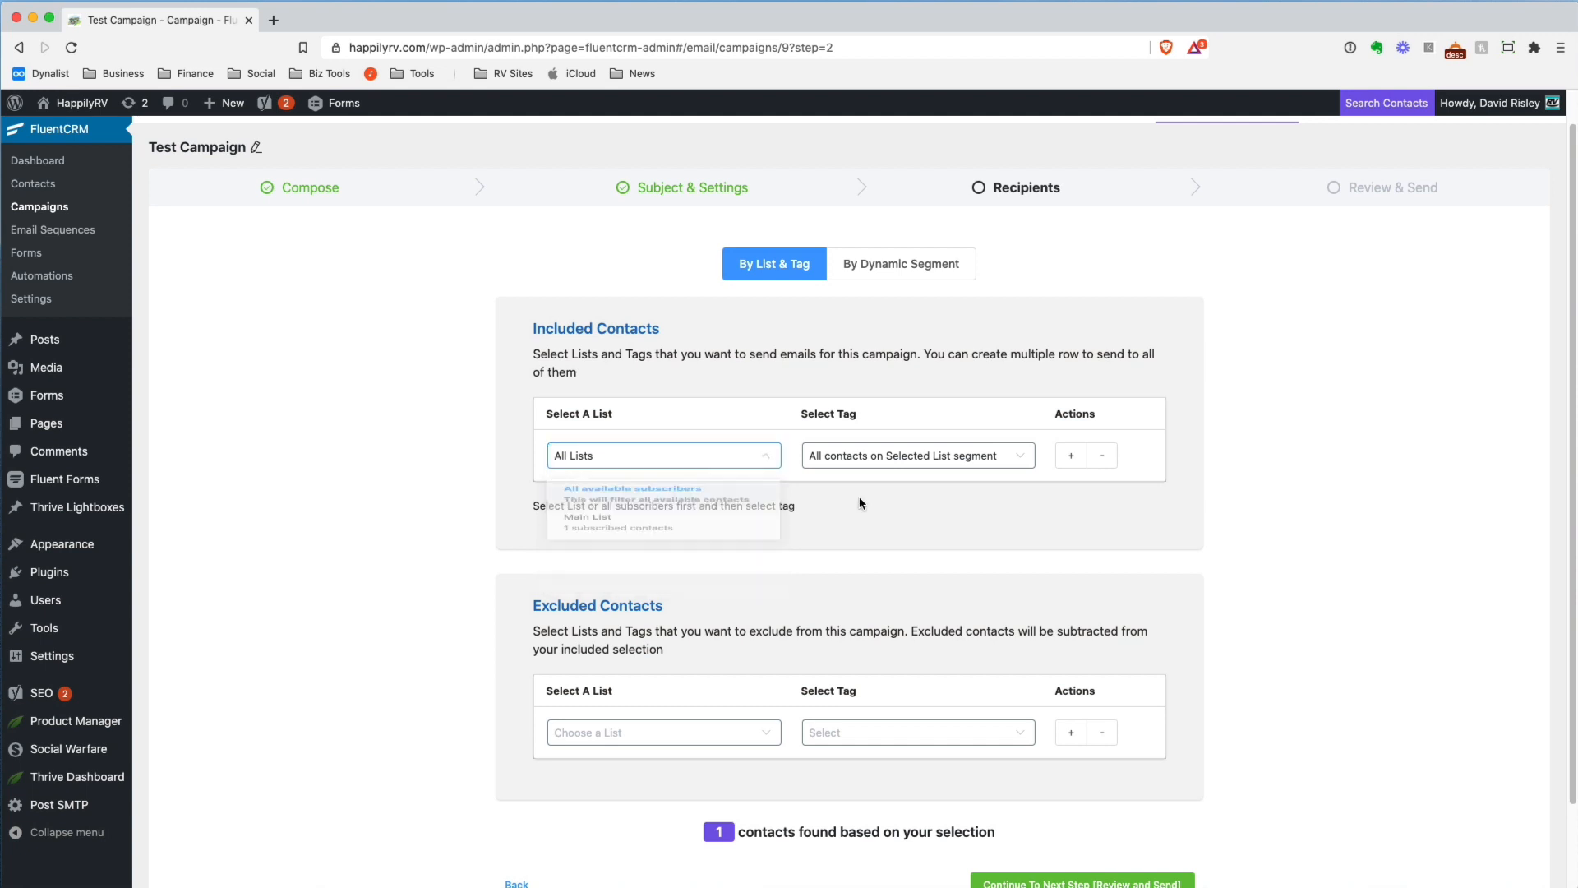
left_click(944, 454)
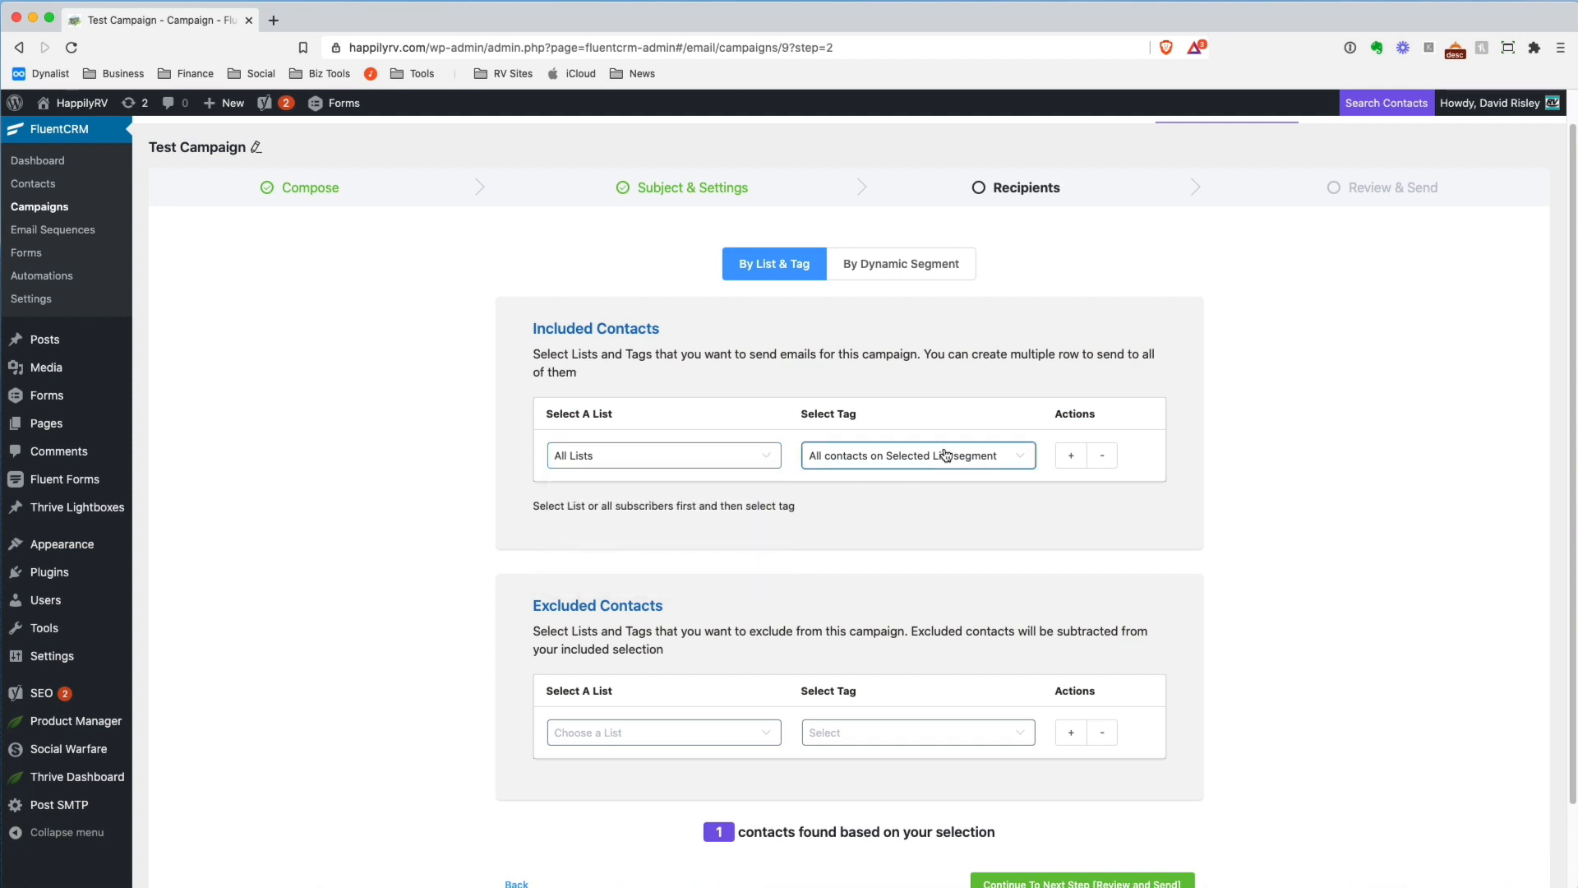
left_click(1140, 550)
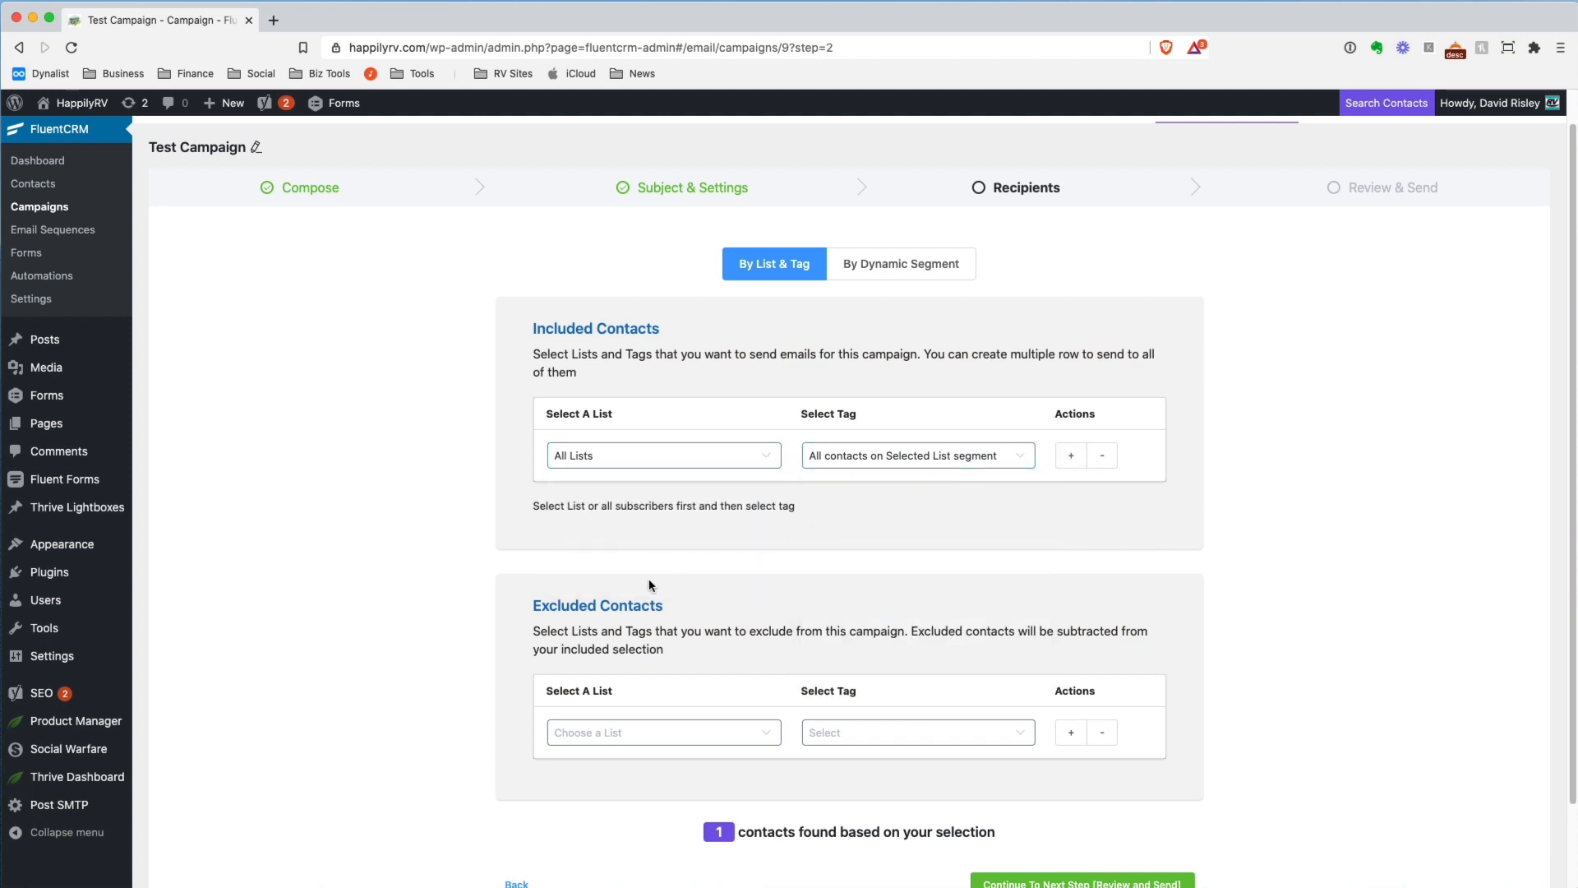
double_click(550, 330)
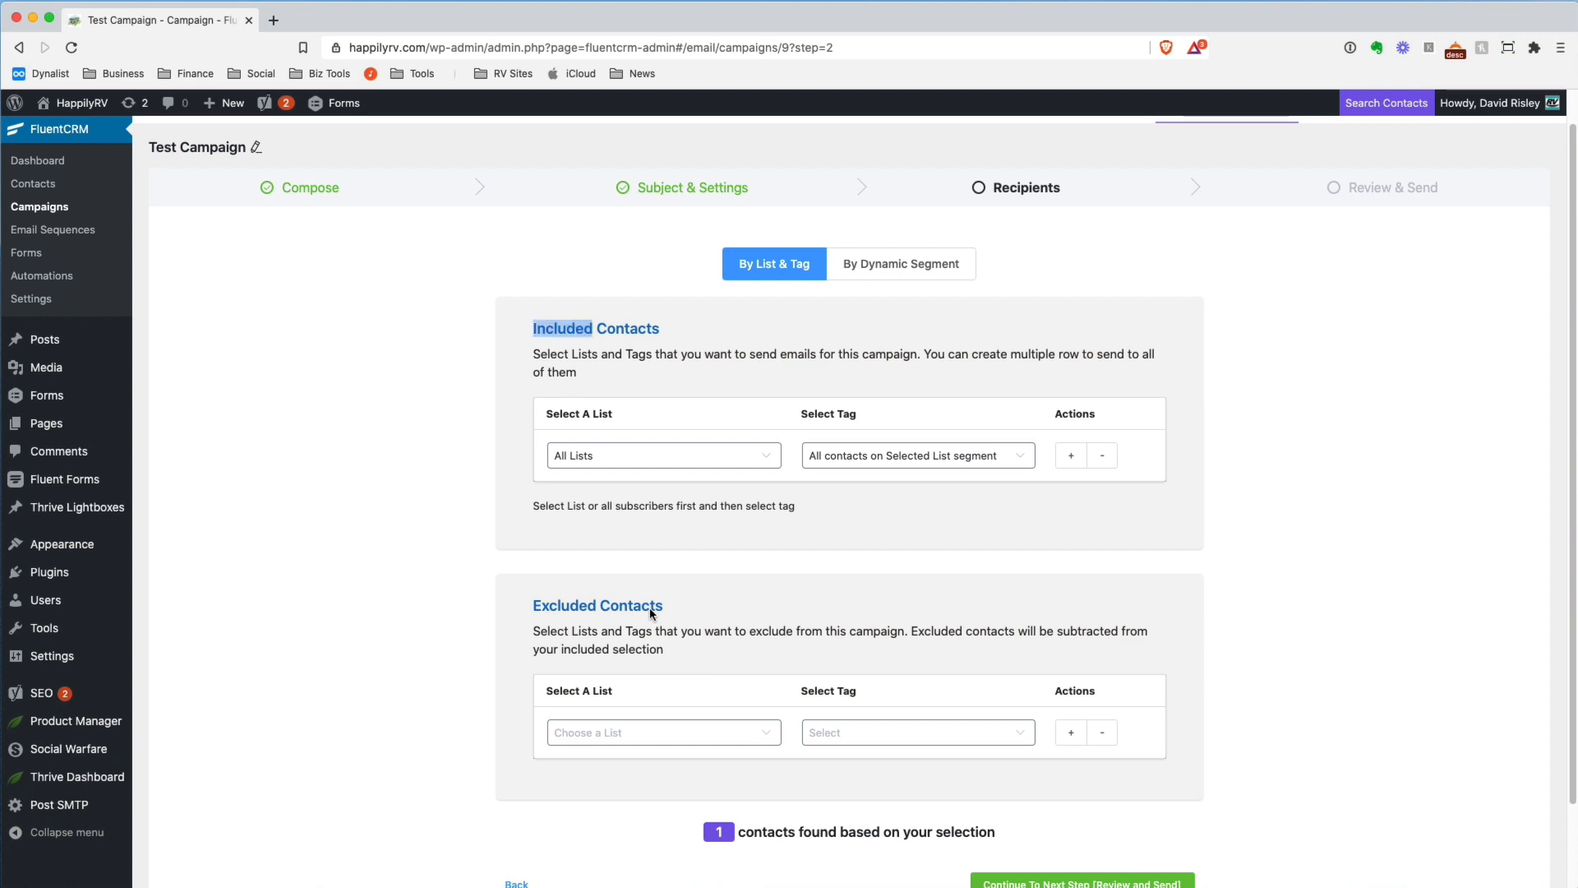
left_click(571, 608)
Switch the recipient selection to By Dynamic Segment and view the segment choices
left_click(917, 263)
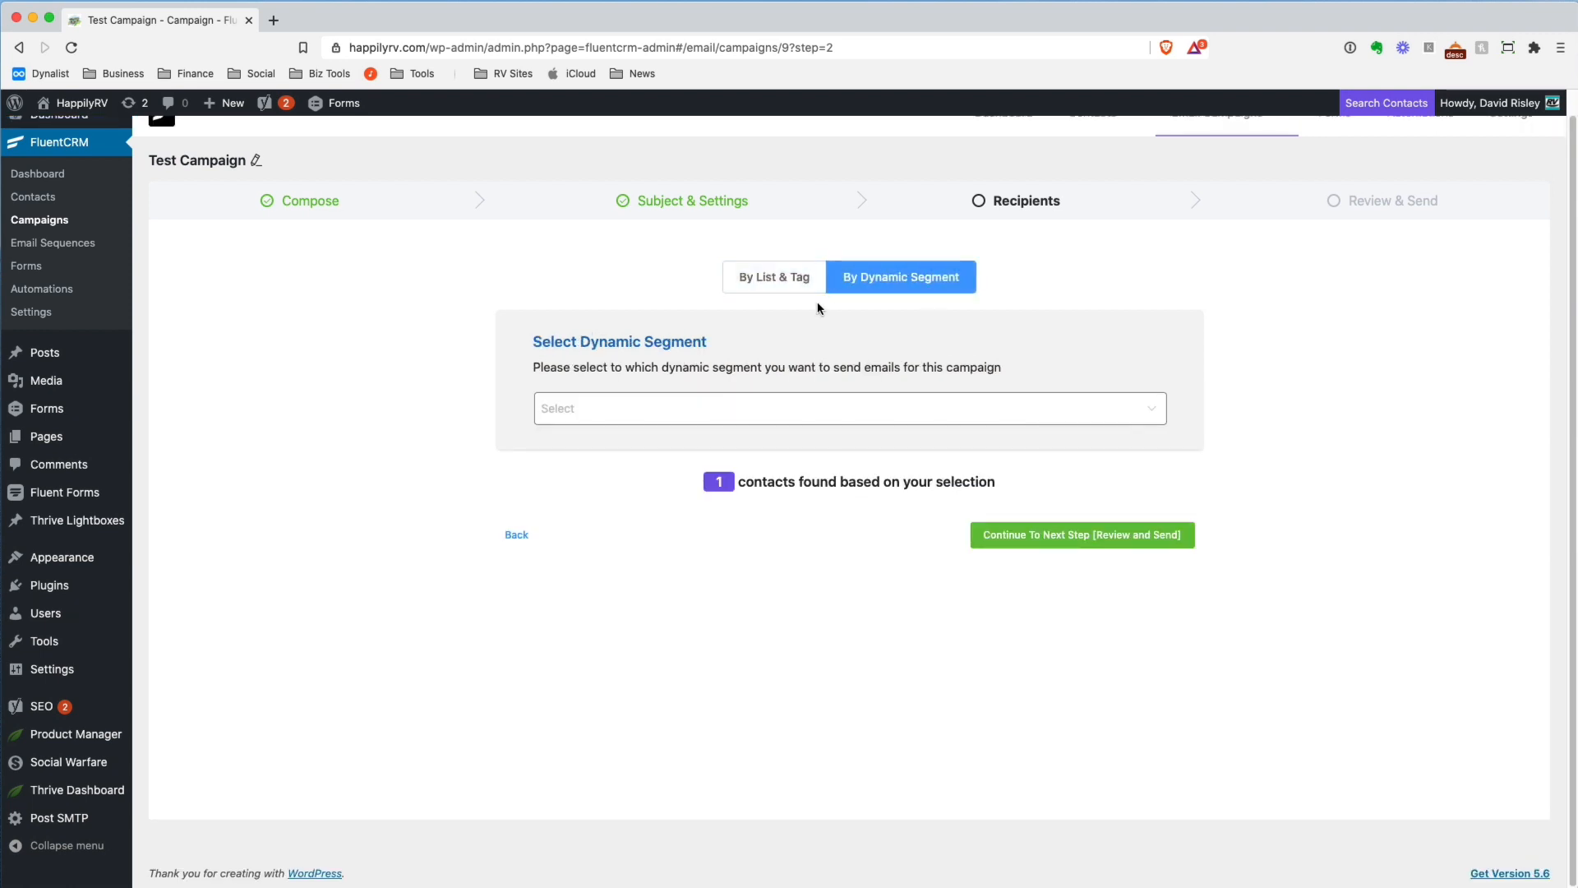
left_click(570, 408)
left_click(655, 544)
View the Email Sequences list and the Email Templates list
left_click(71, 247)
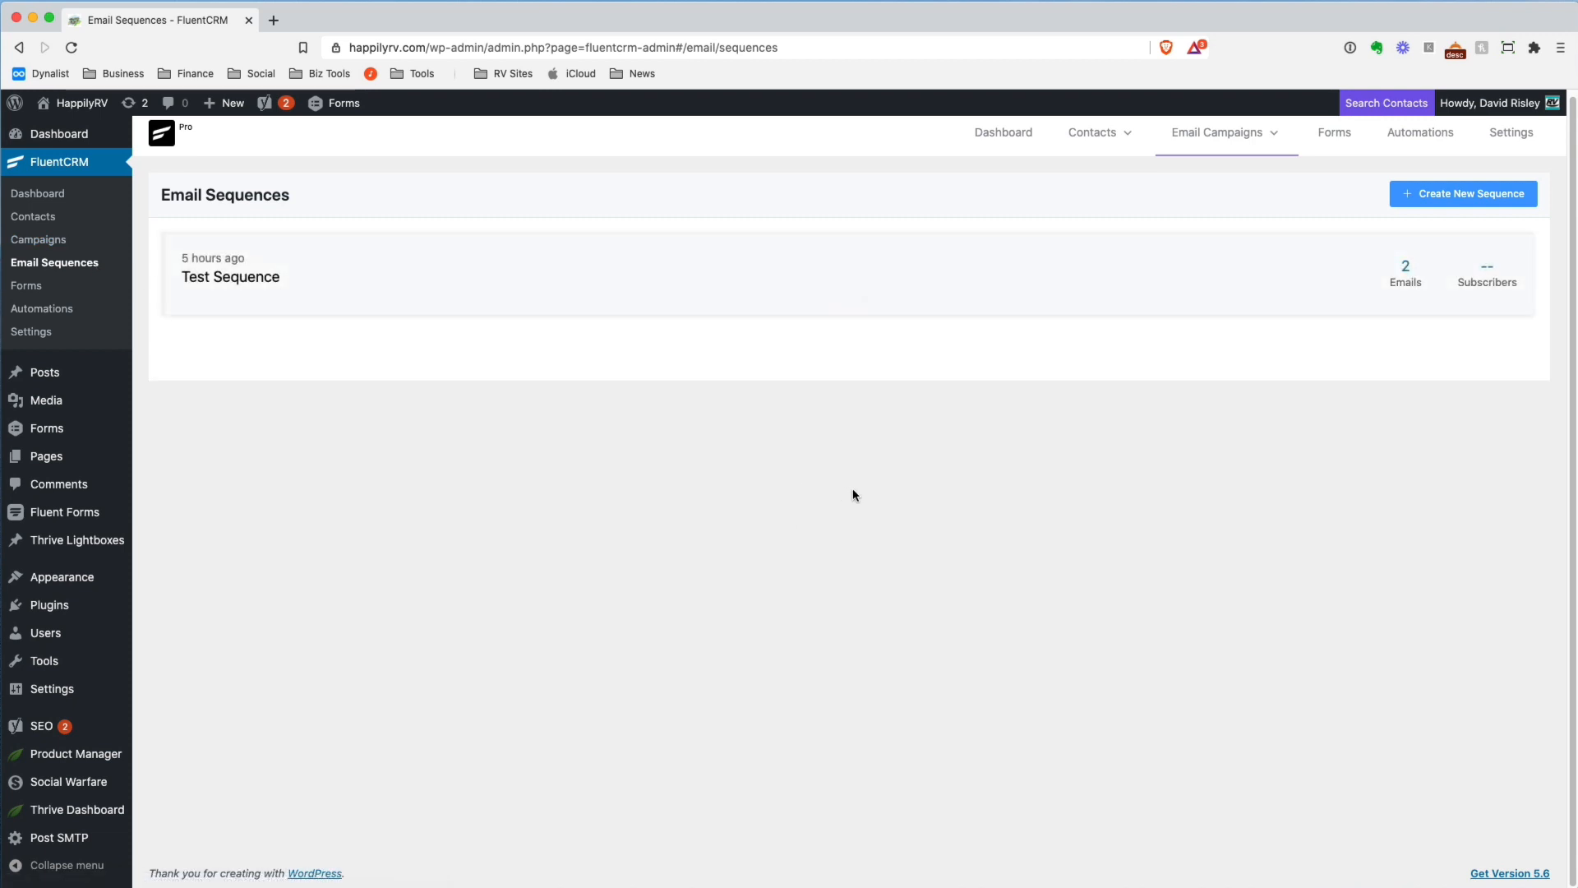
mouse_move(1208, 141)
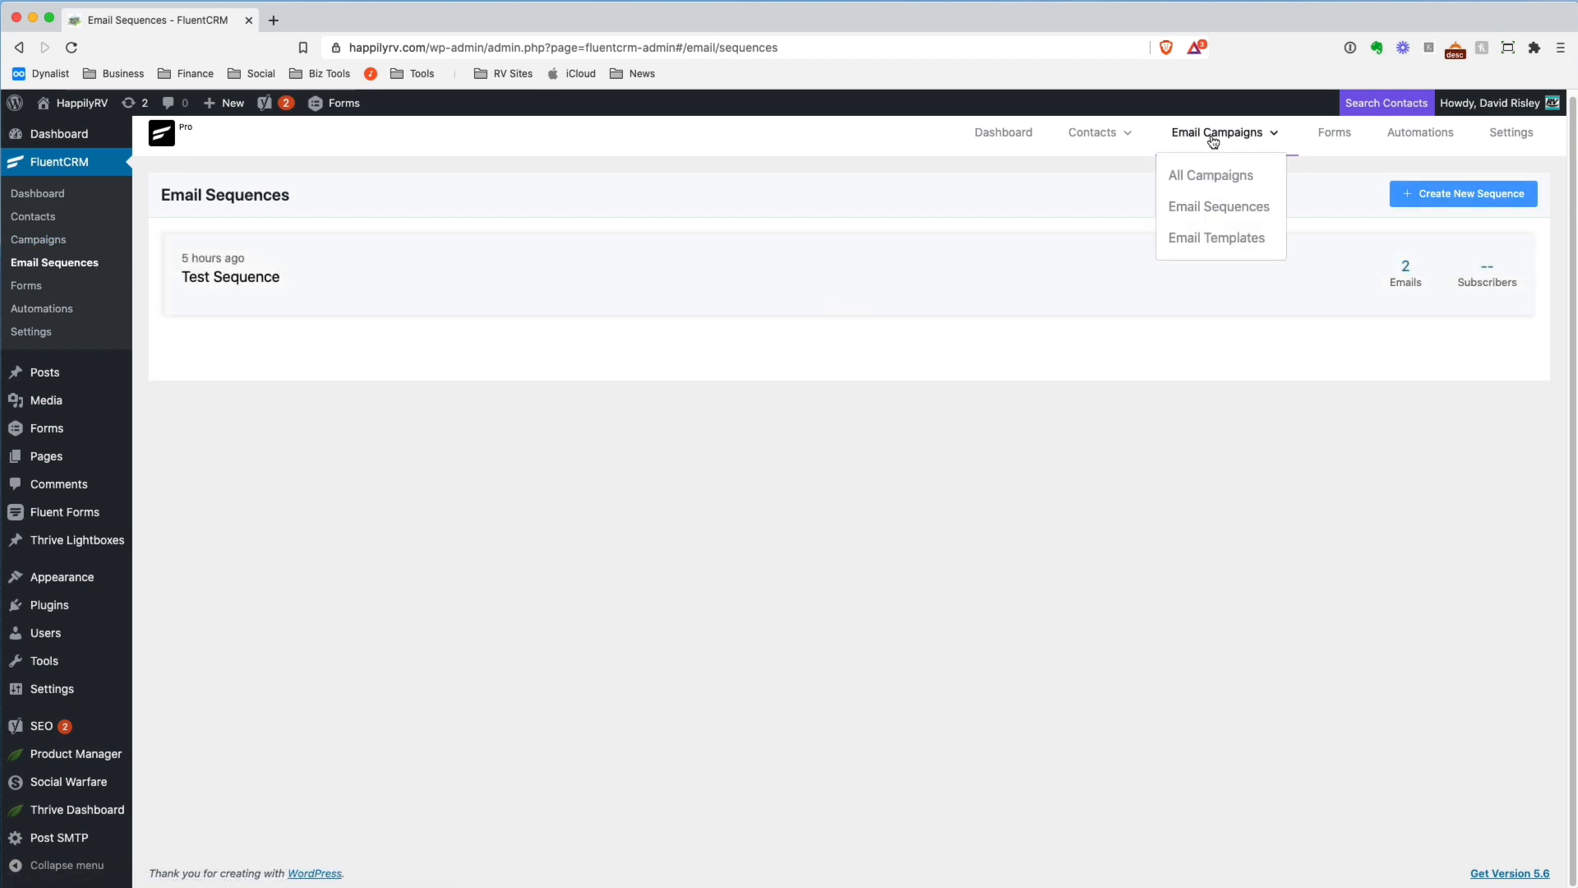
left_click(1233, 250)
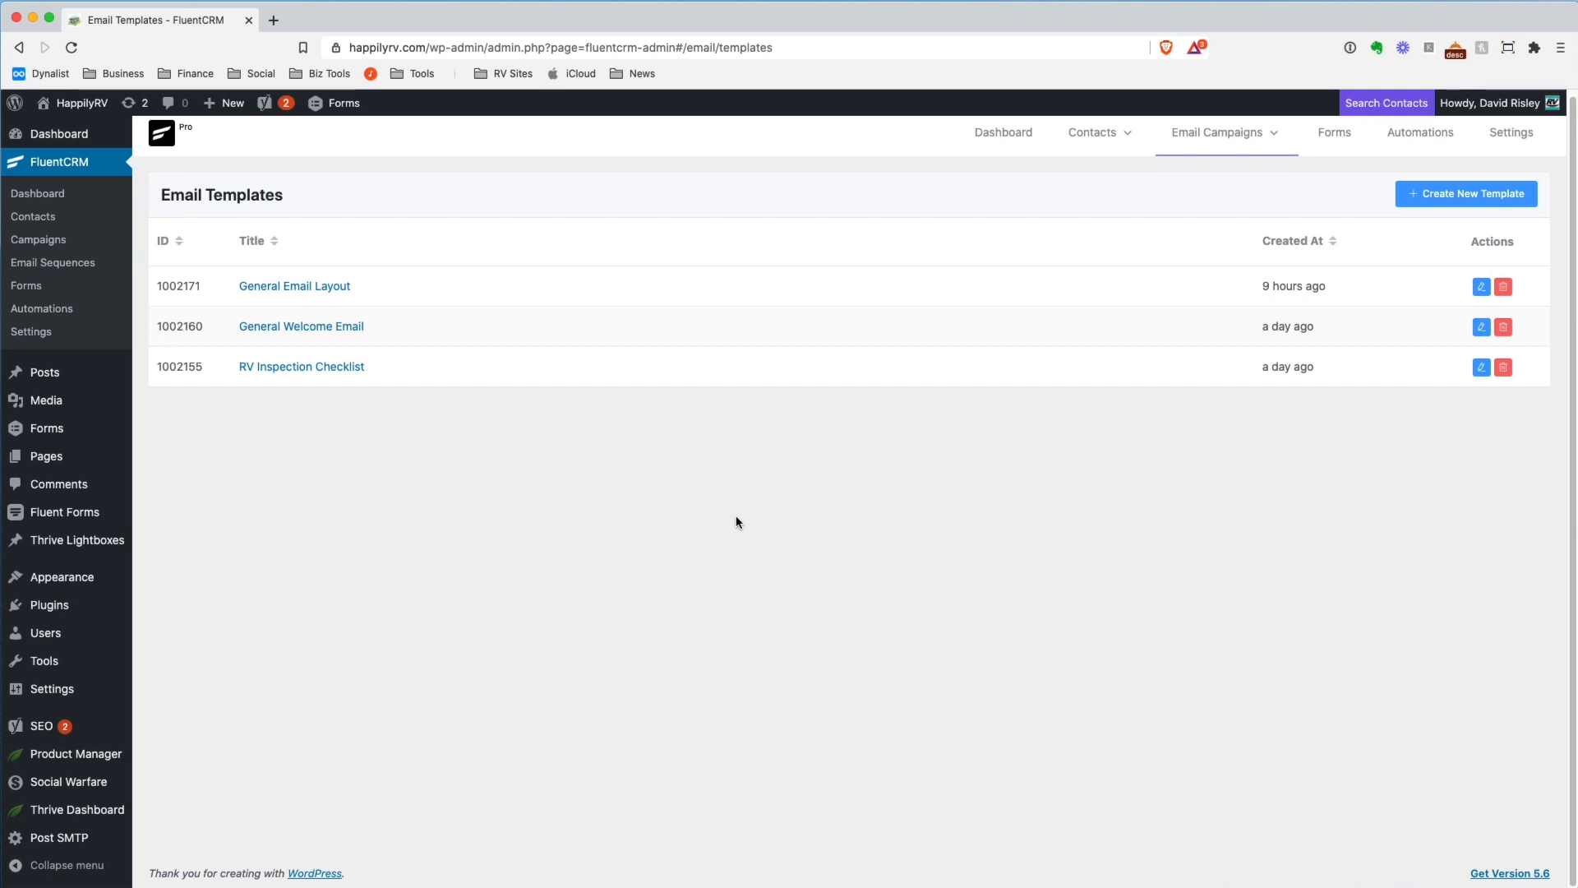
Open FluentCRM's Forms page, view the templates for creating a new form, and close the form creator
left_click(1328, 137)
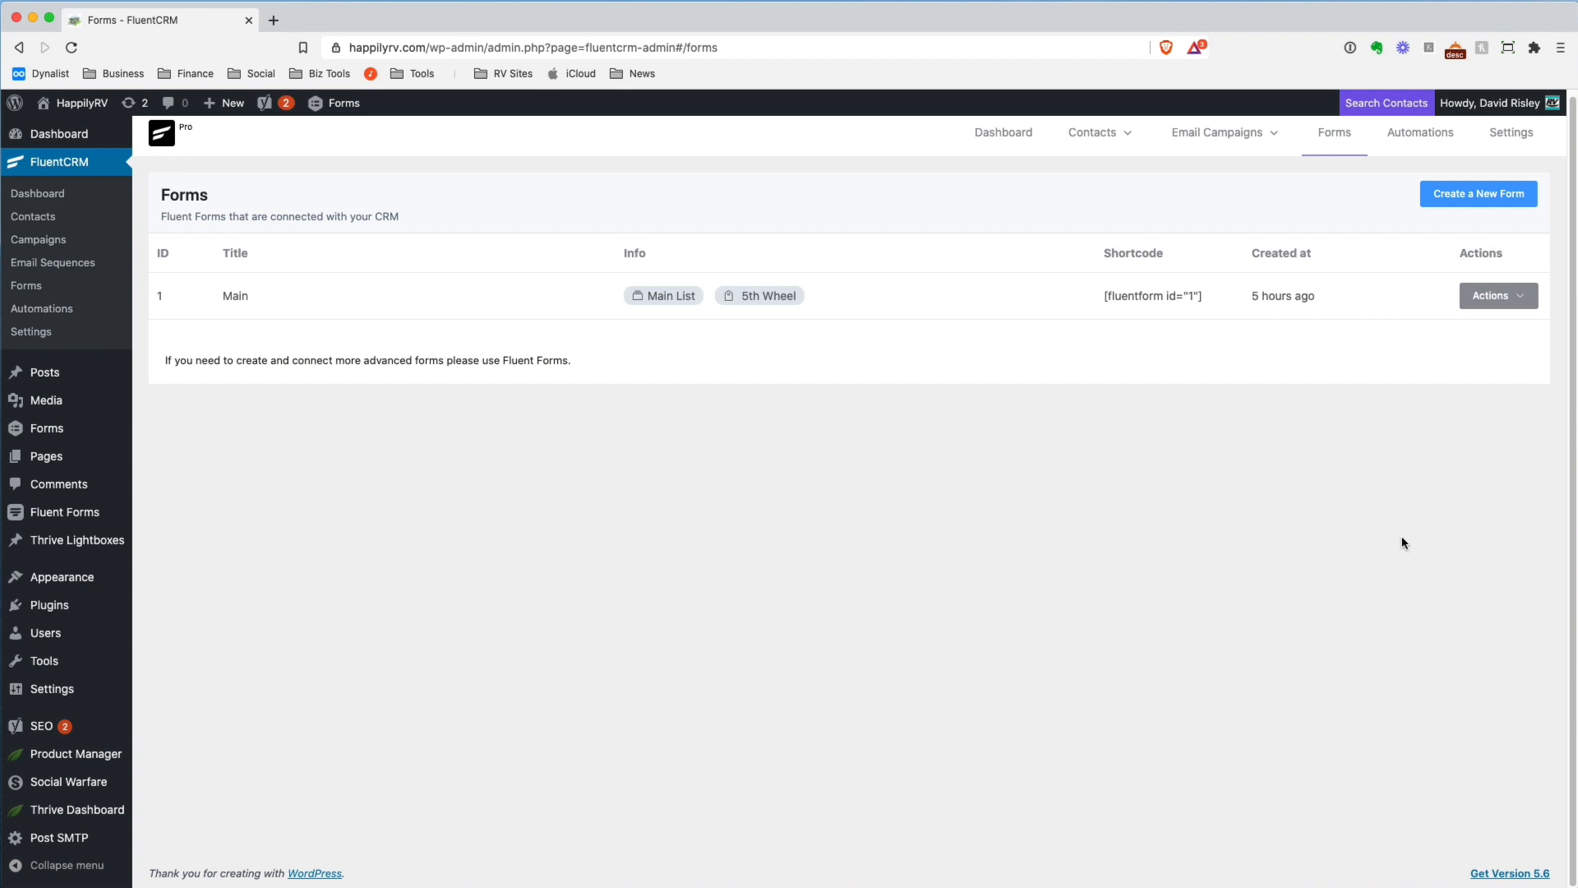
left_click(1460, 199)
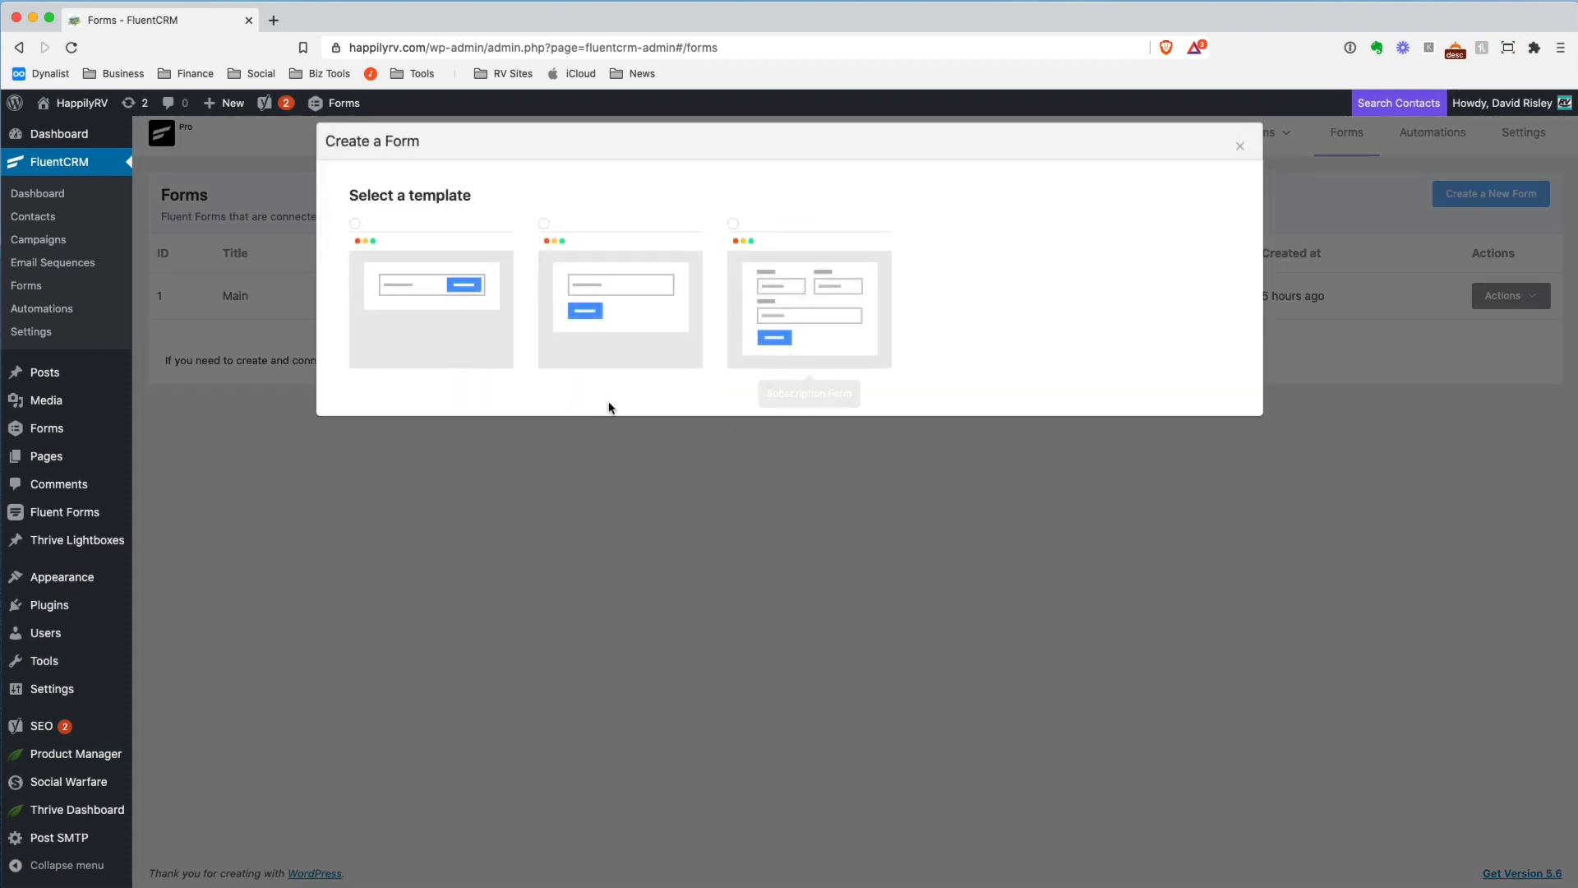
left_click(1239, 147)
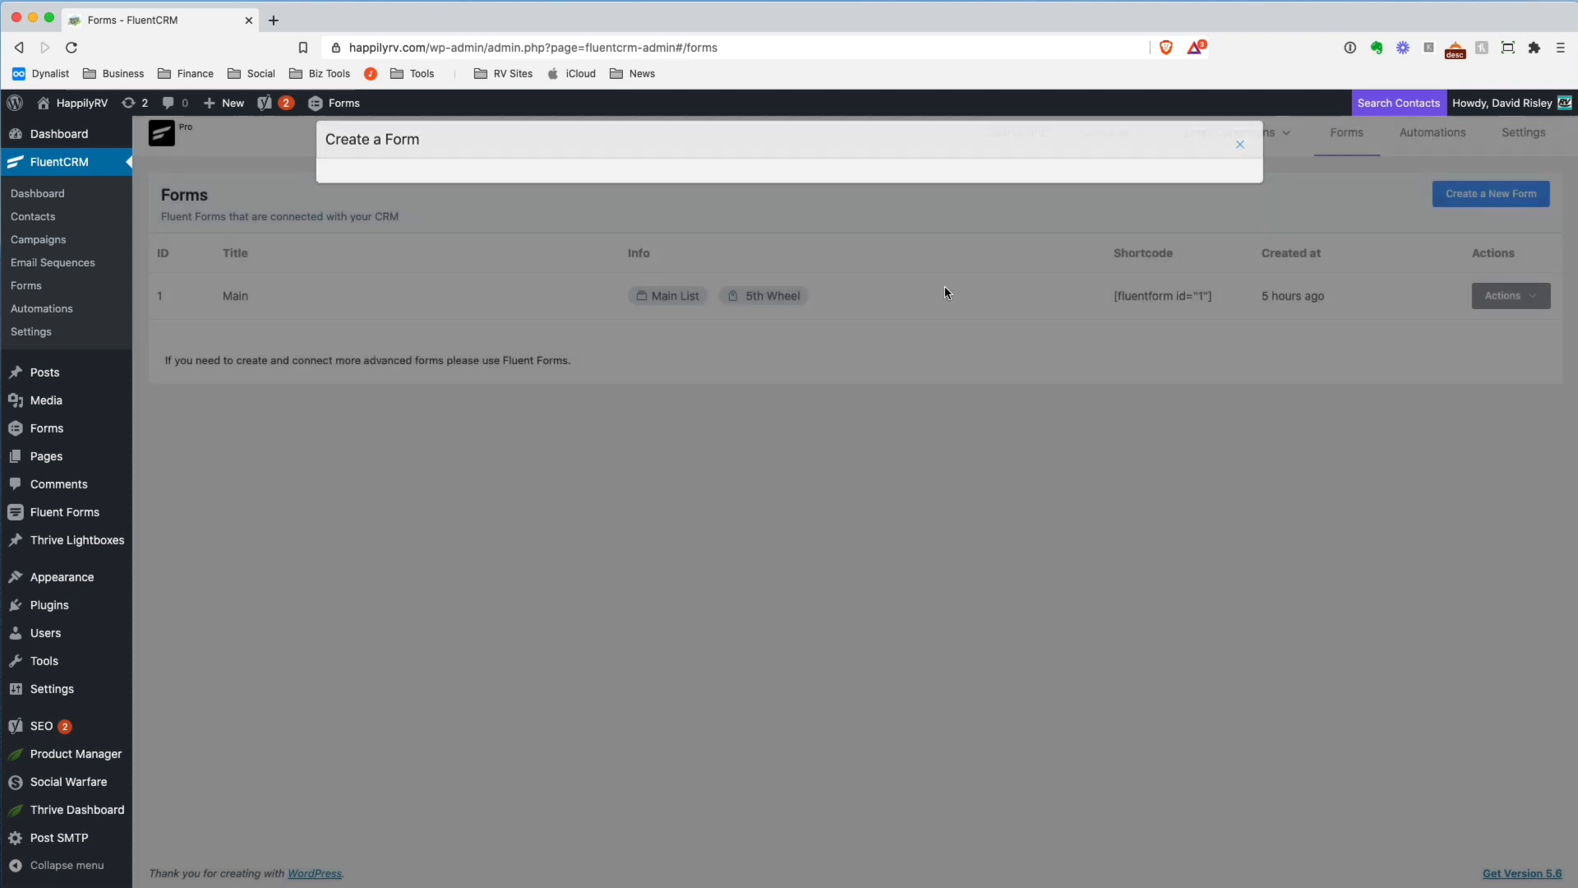
Open the list of all forms in Fluent Forms and bring up the Main form in the editor
mouse_move(57, 515)
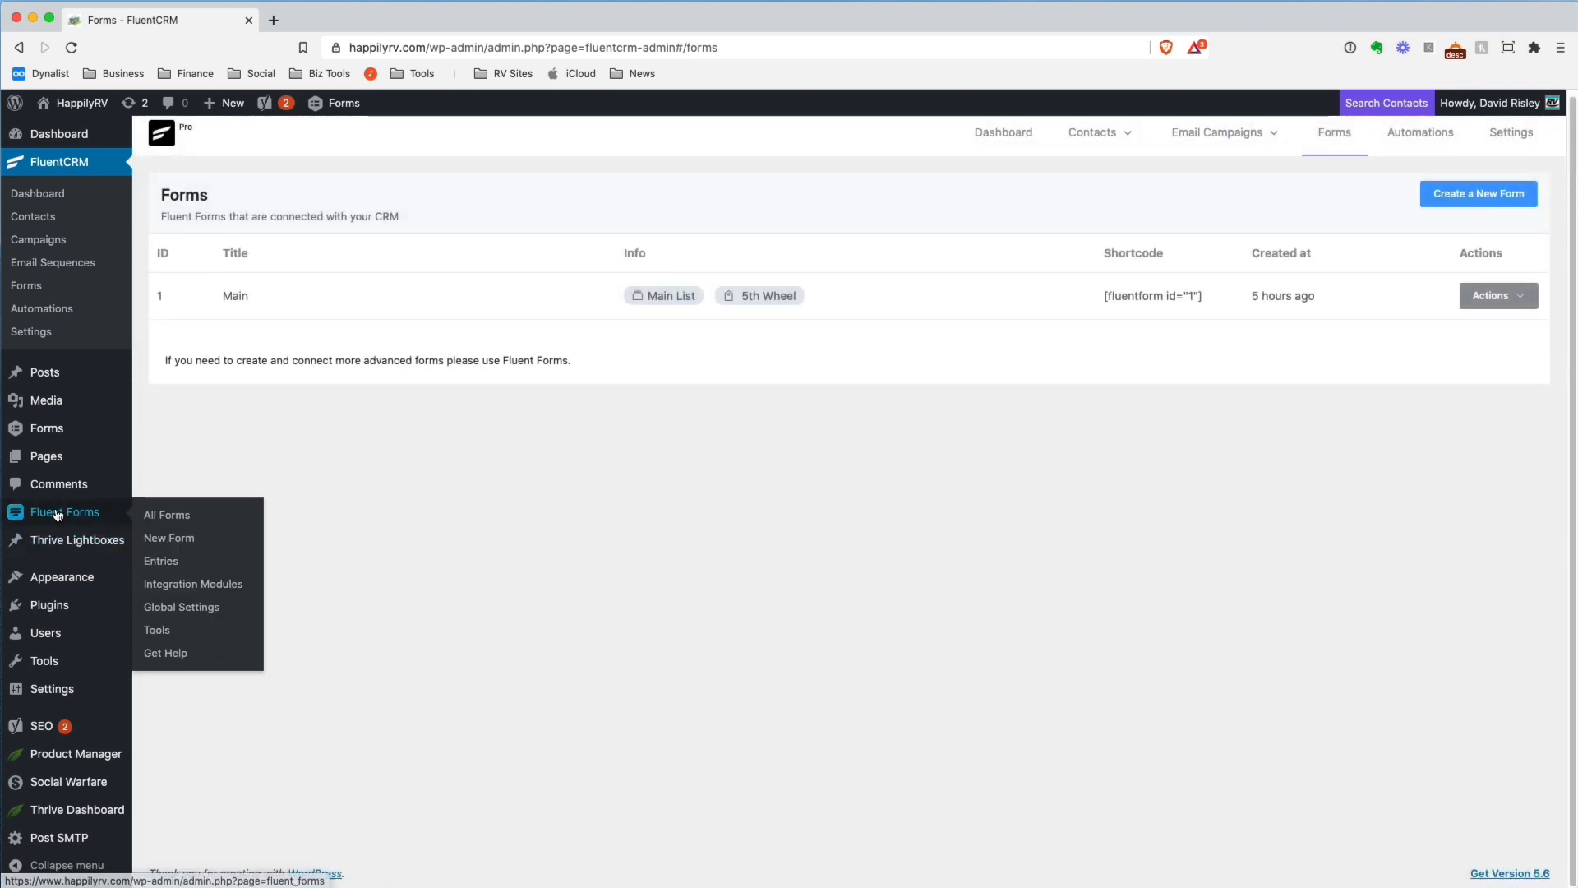
left_click(166, 515)
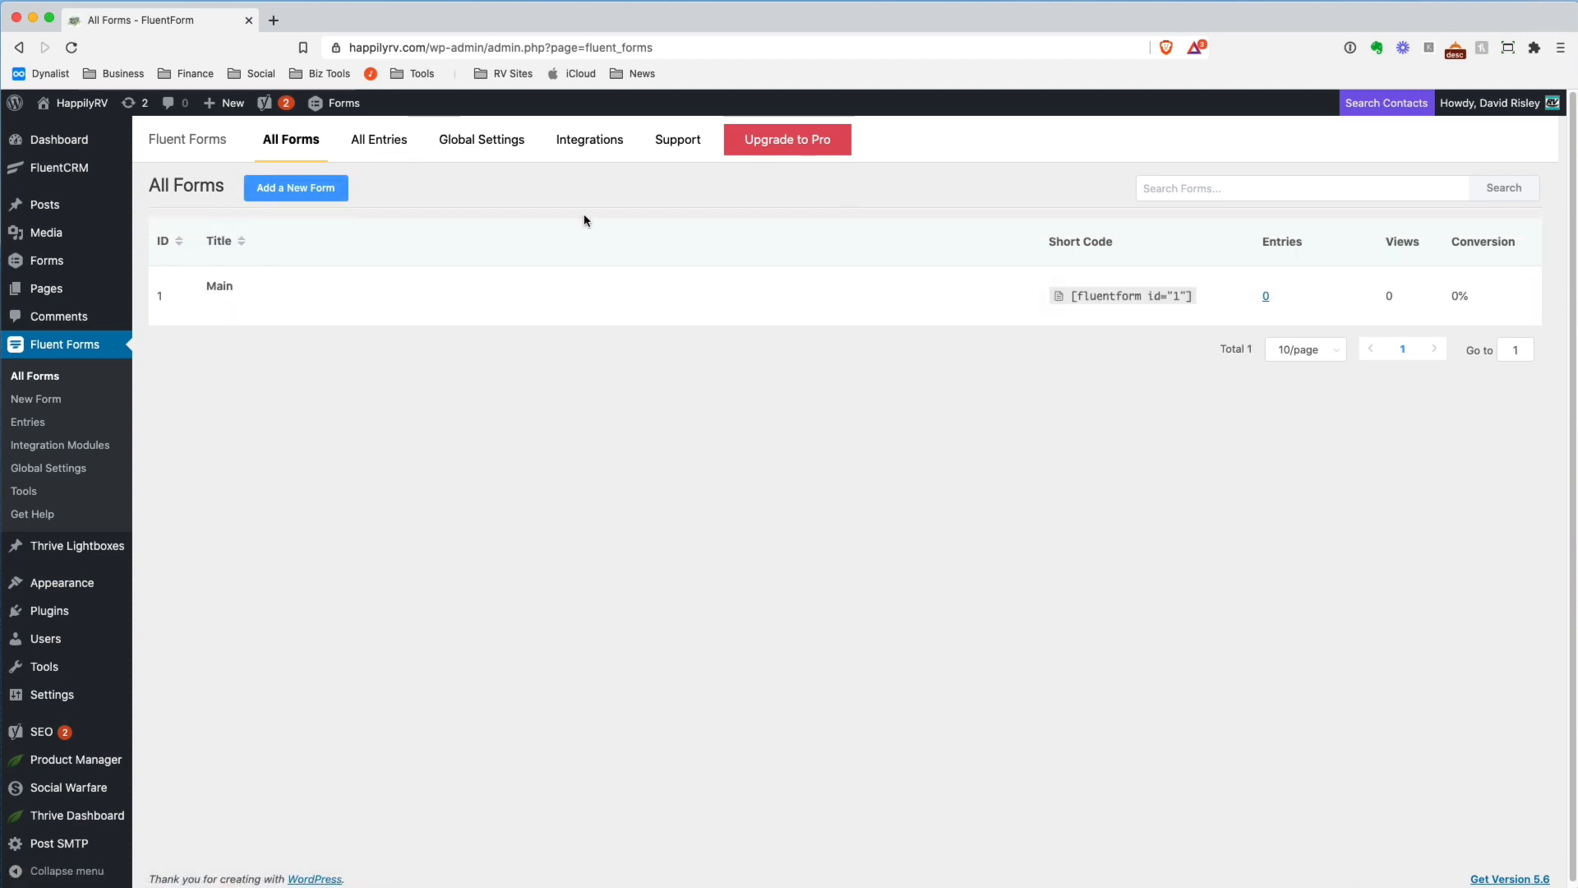
left_click(216, 306)
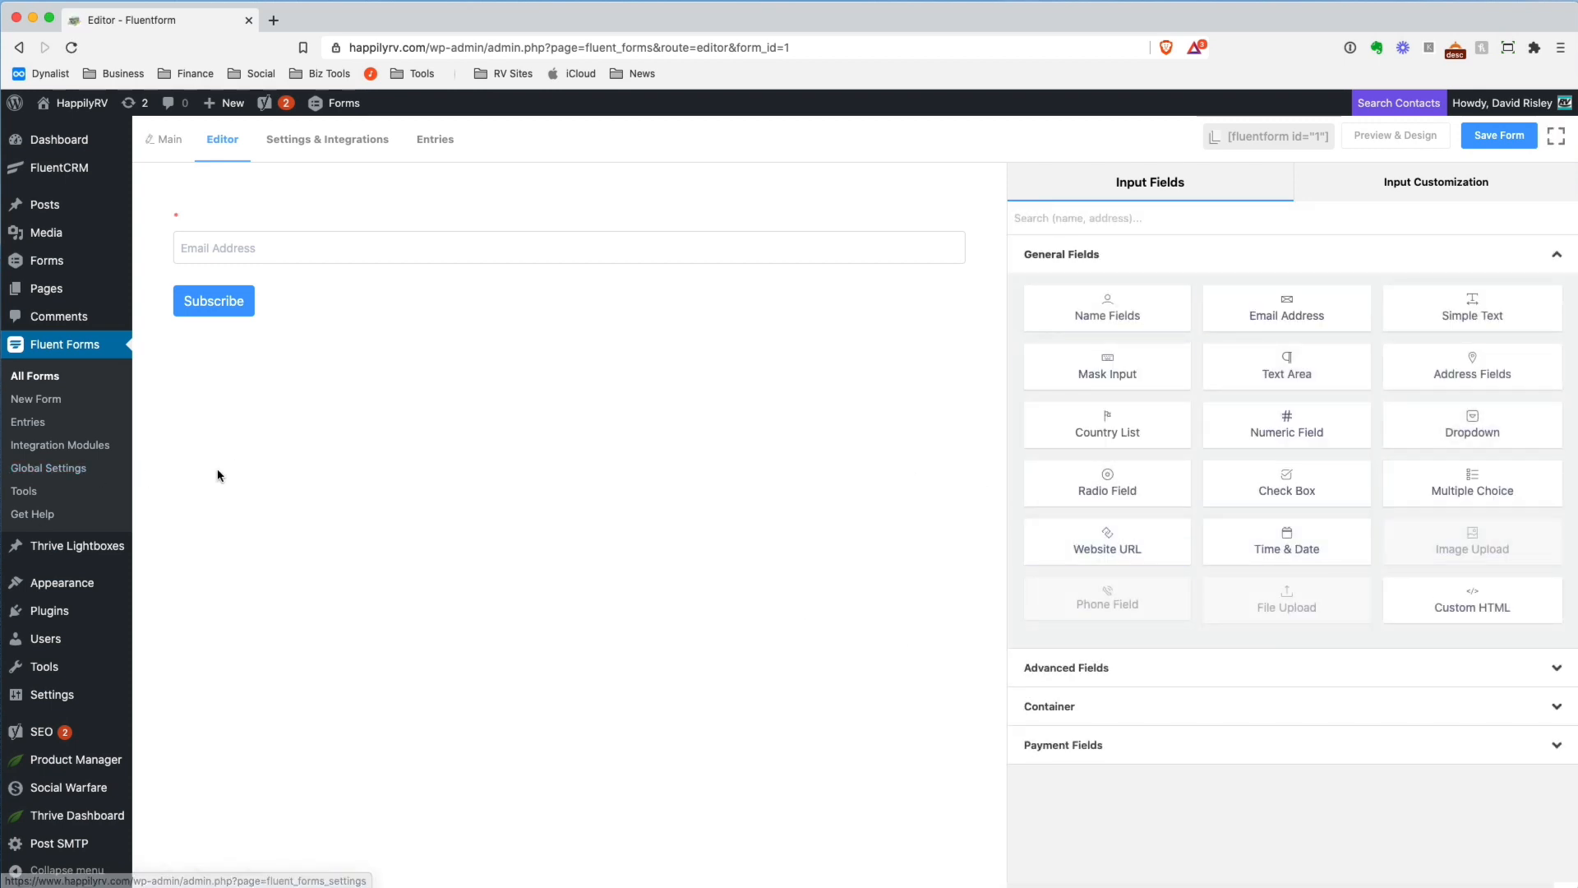
Open FluentCRM's Automations page and view the Tag Applied trigger settings of the Test funnel
mouse_move(74, 168)
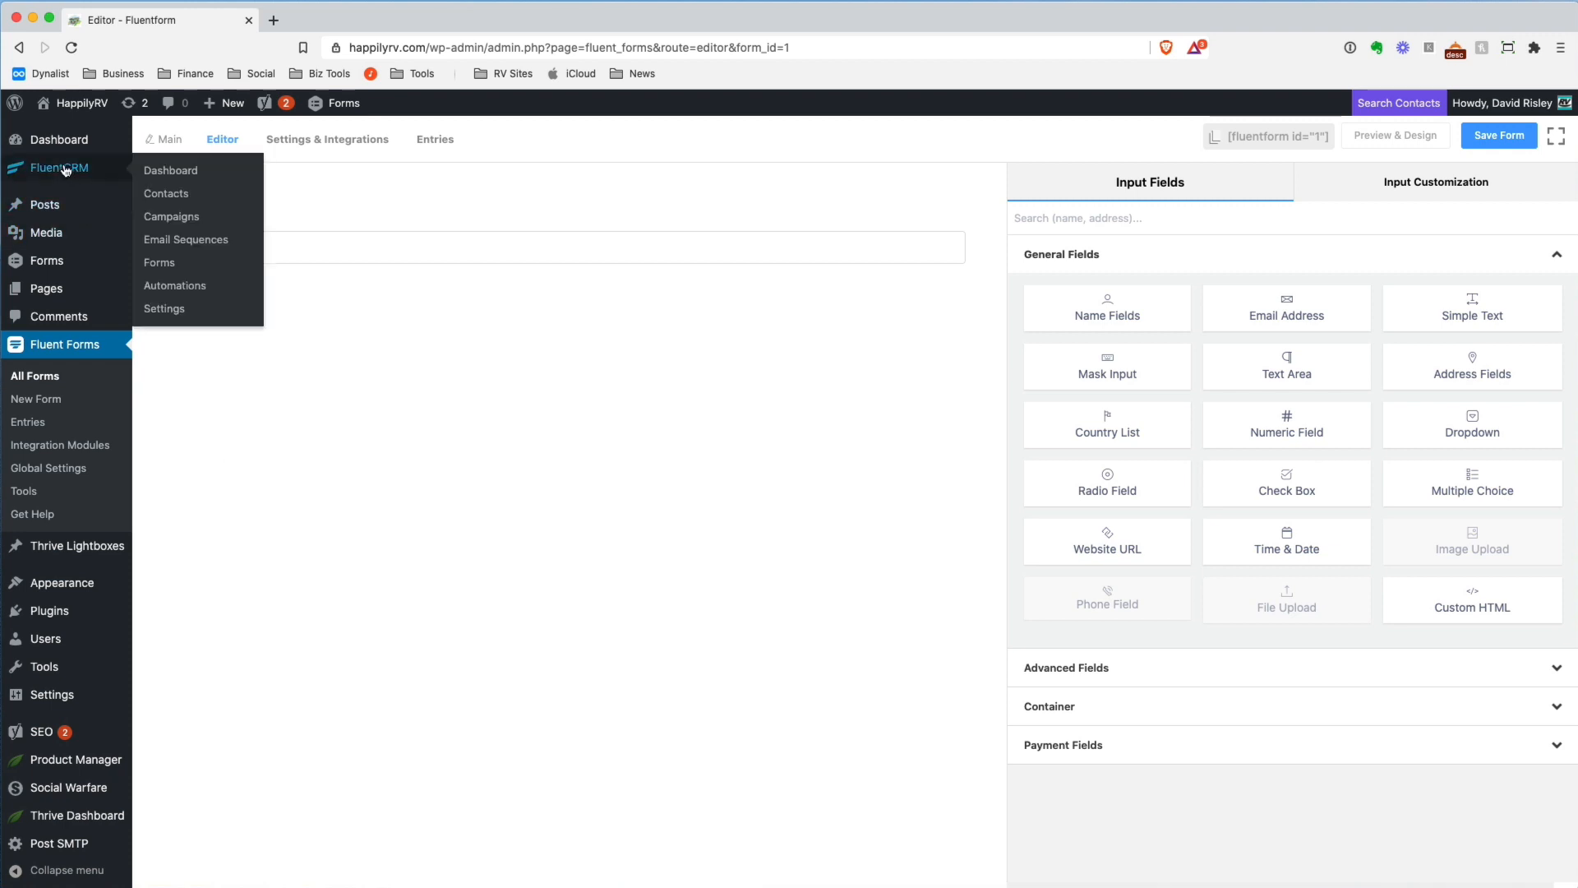
left_click(180, 288)
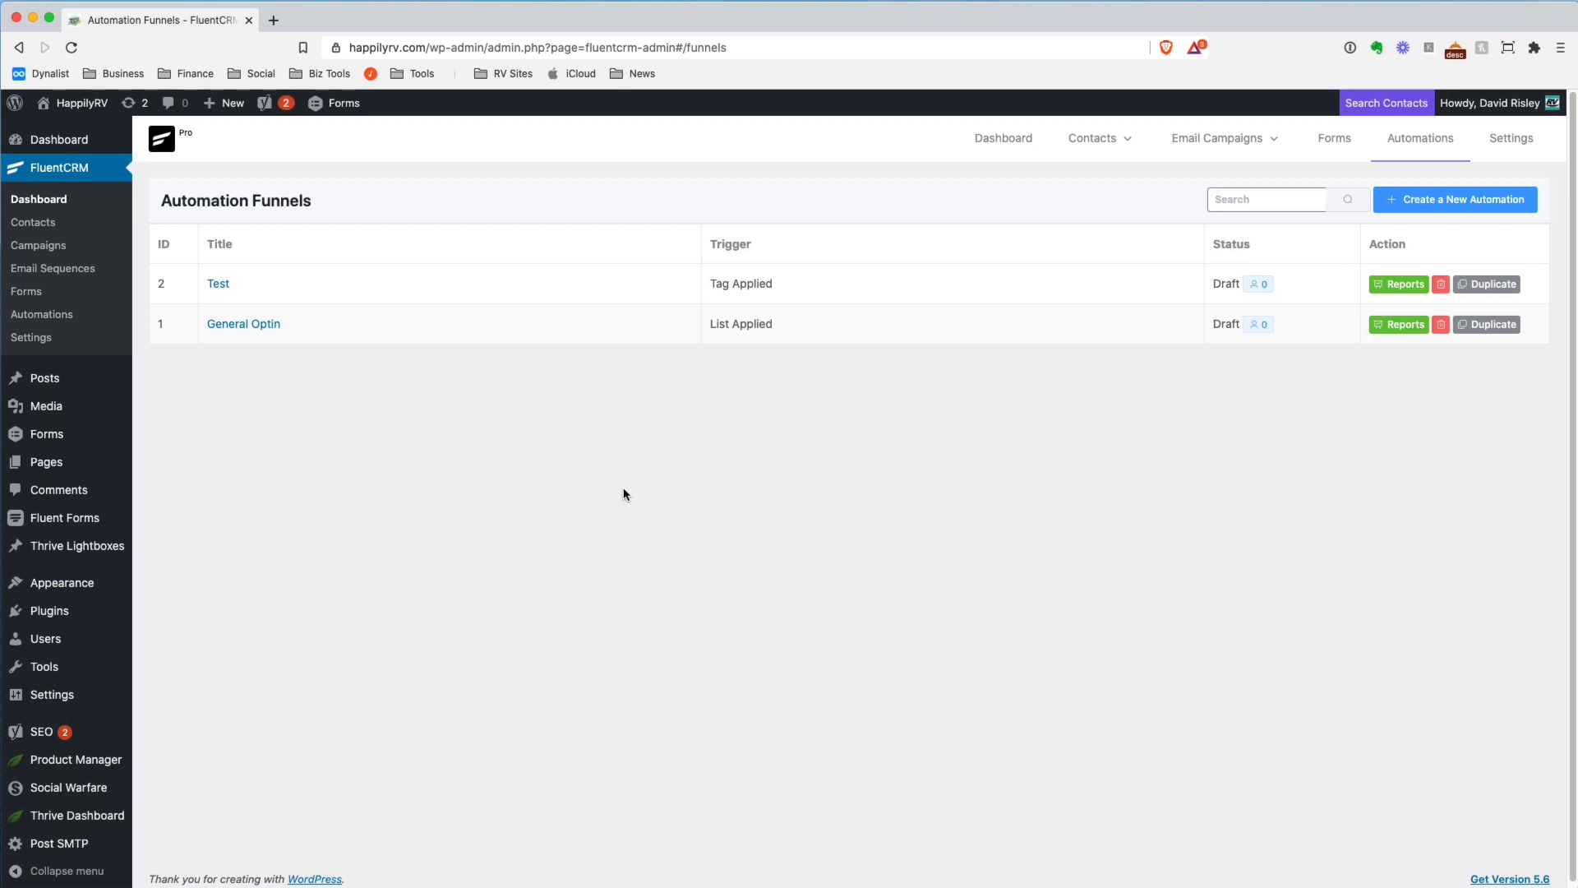
left_click(218, 284)
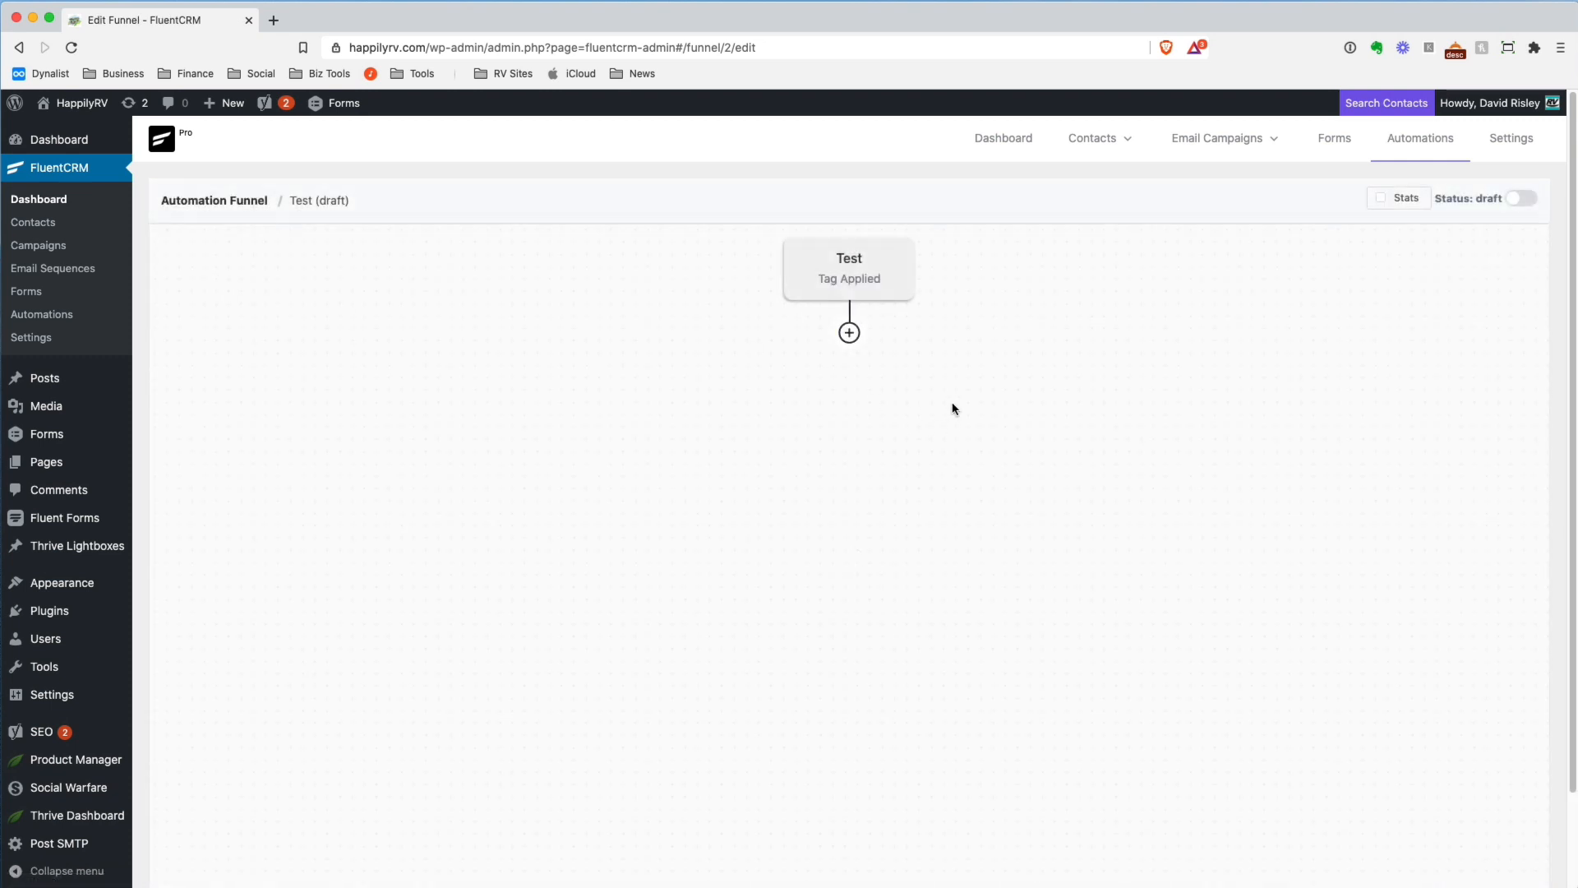
left_click(859, 281)
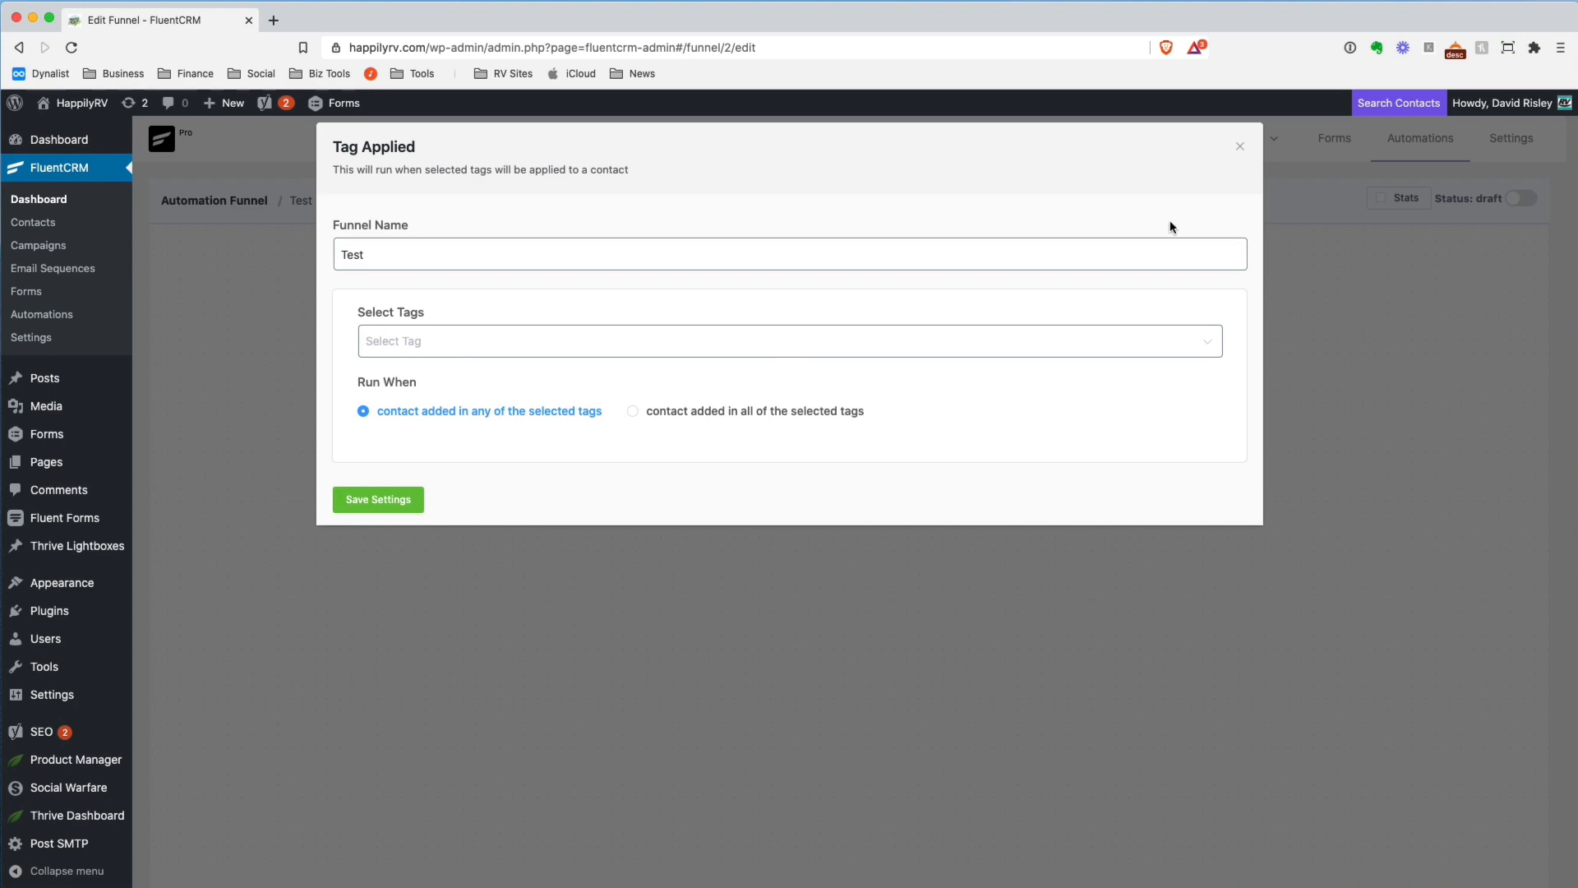
left_click(1238, 147)
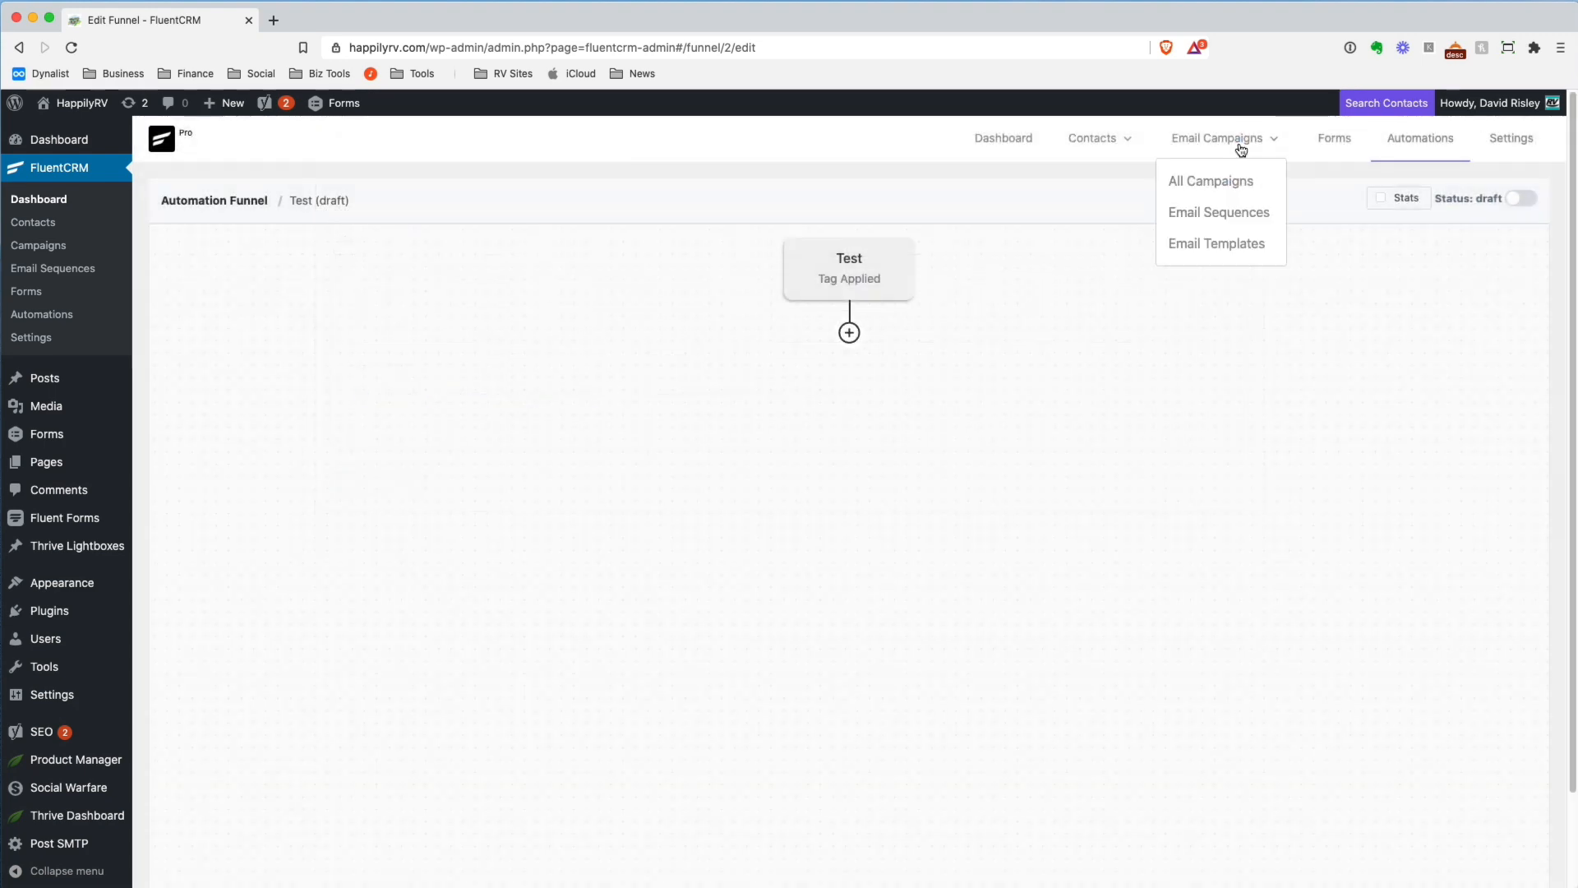
left_click(823, 277)
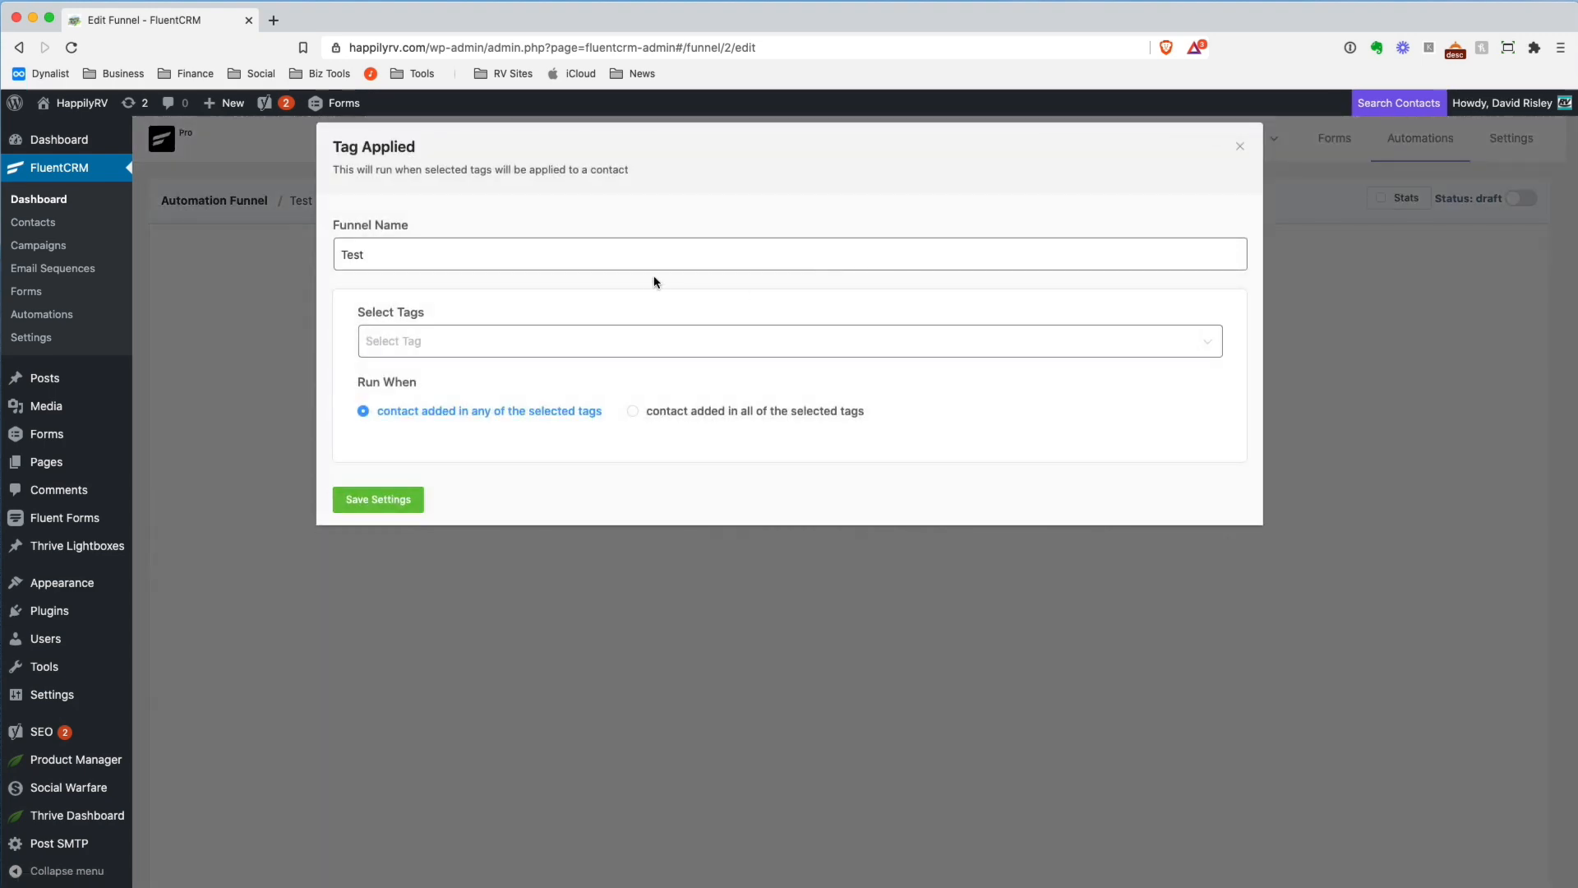
left_click(1241, 151)
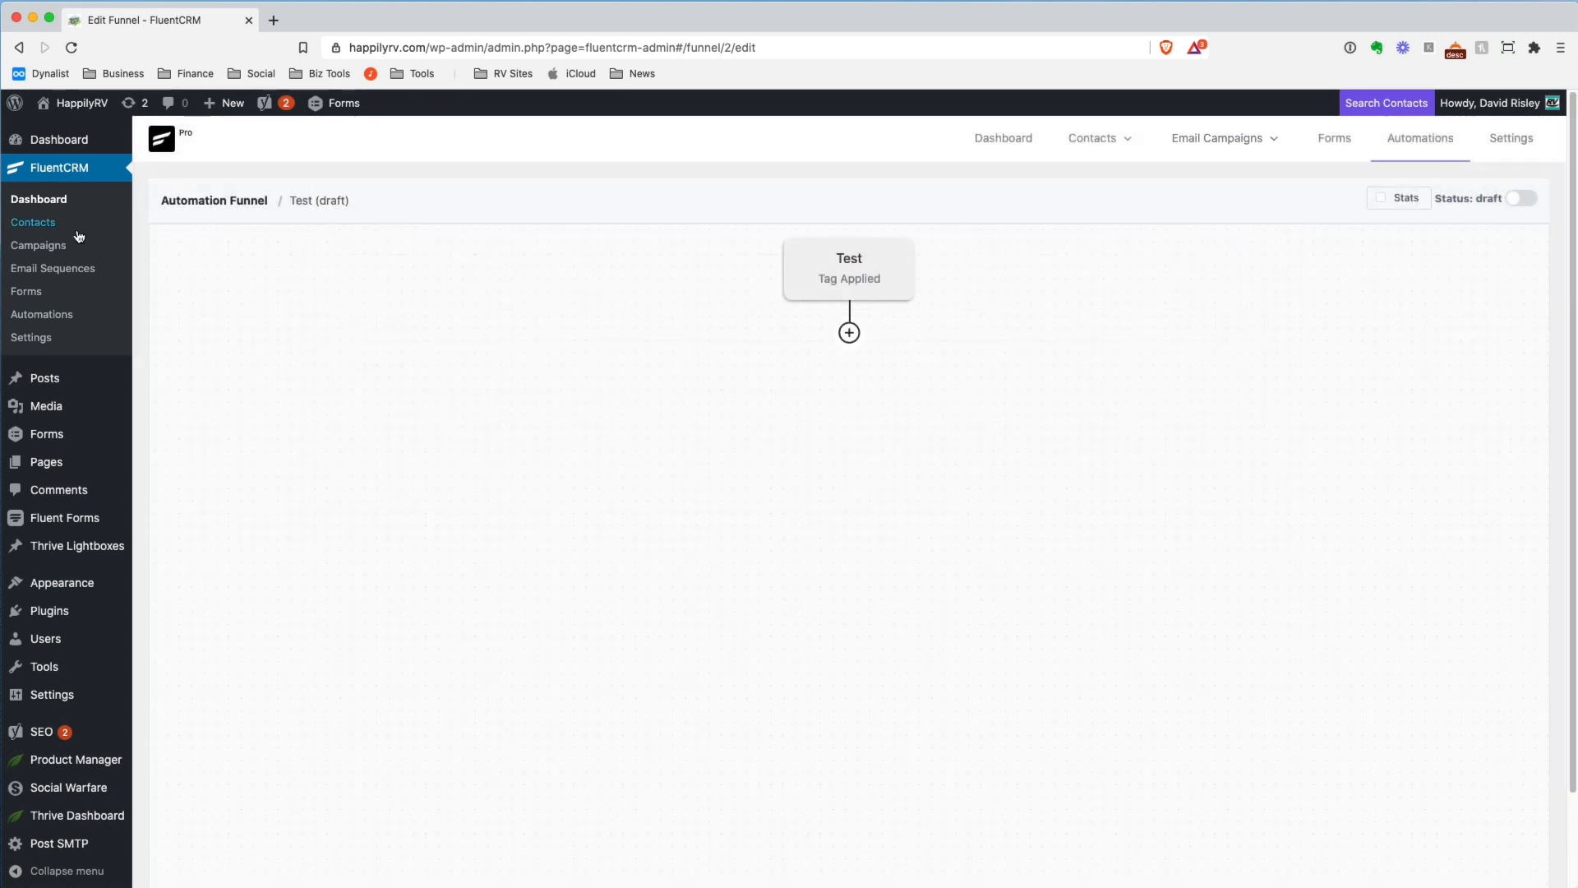
Start a new automation funnel, view the triggers under WordPress Triggers, CRM and Forms, and close the dialog without creating it
left_click(46, 317)
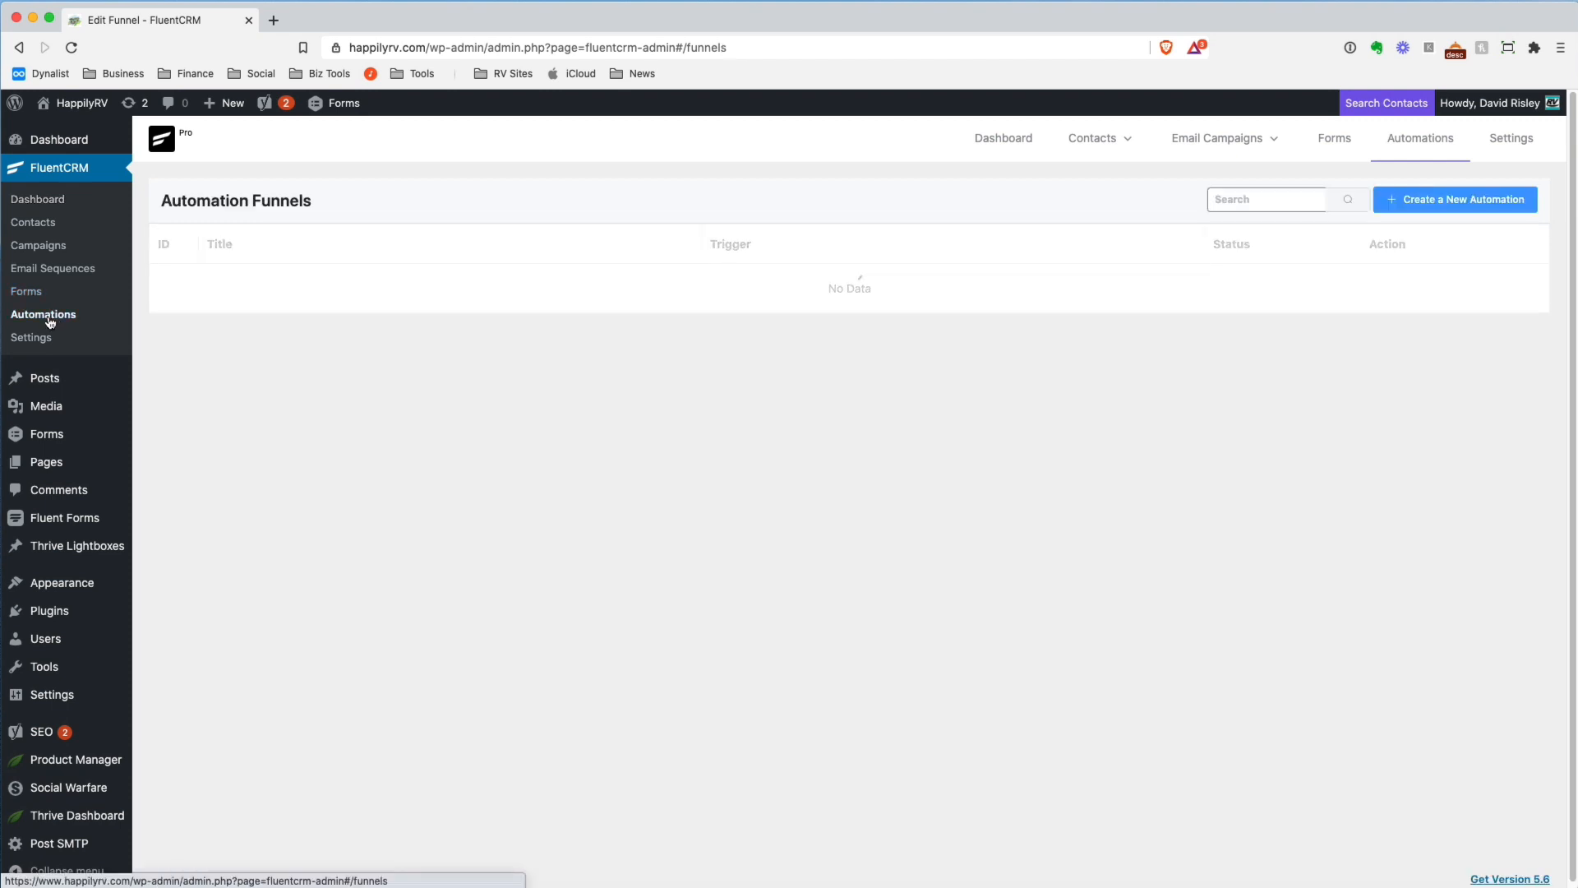
left_click(1460, 200)
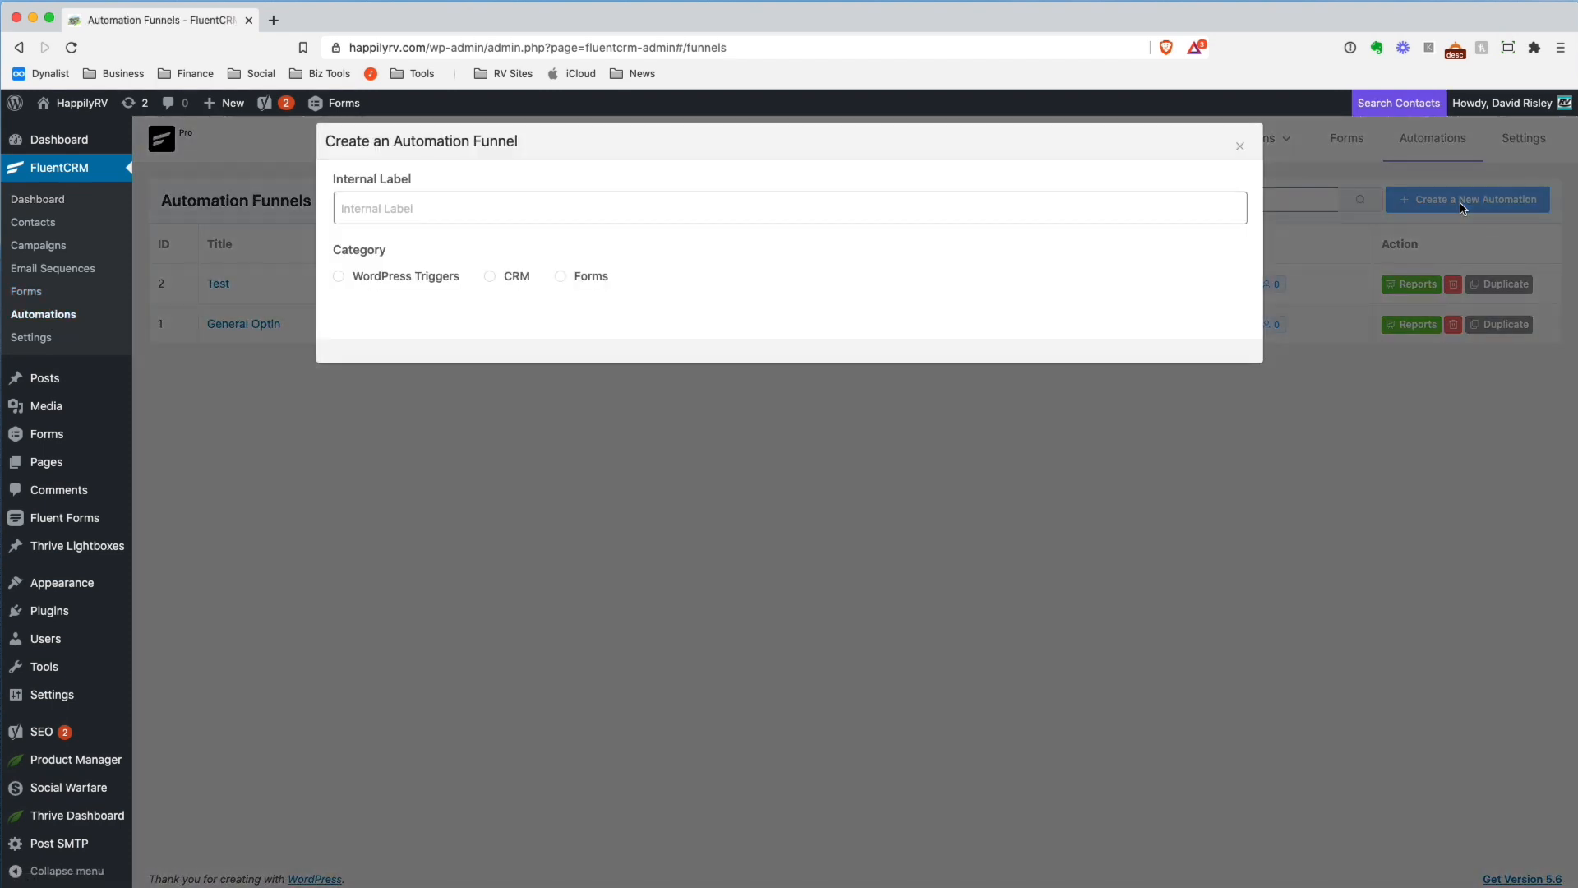
left_click(340, 277)
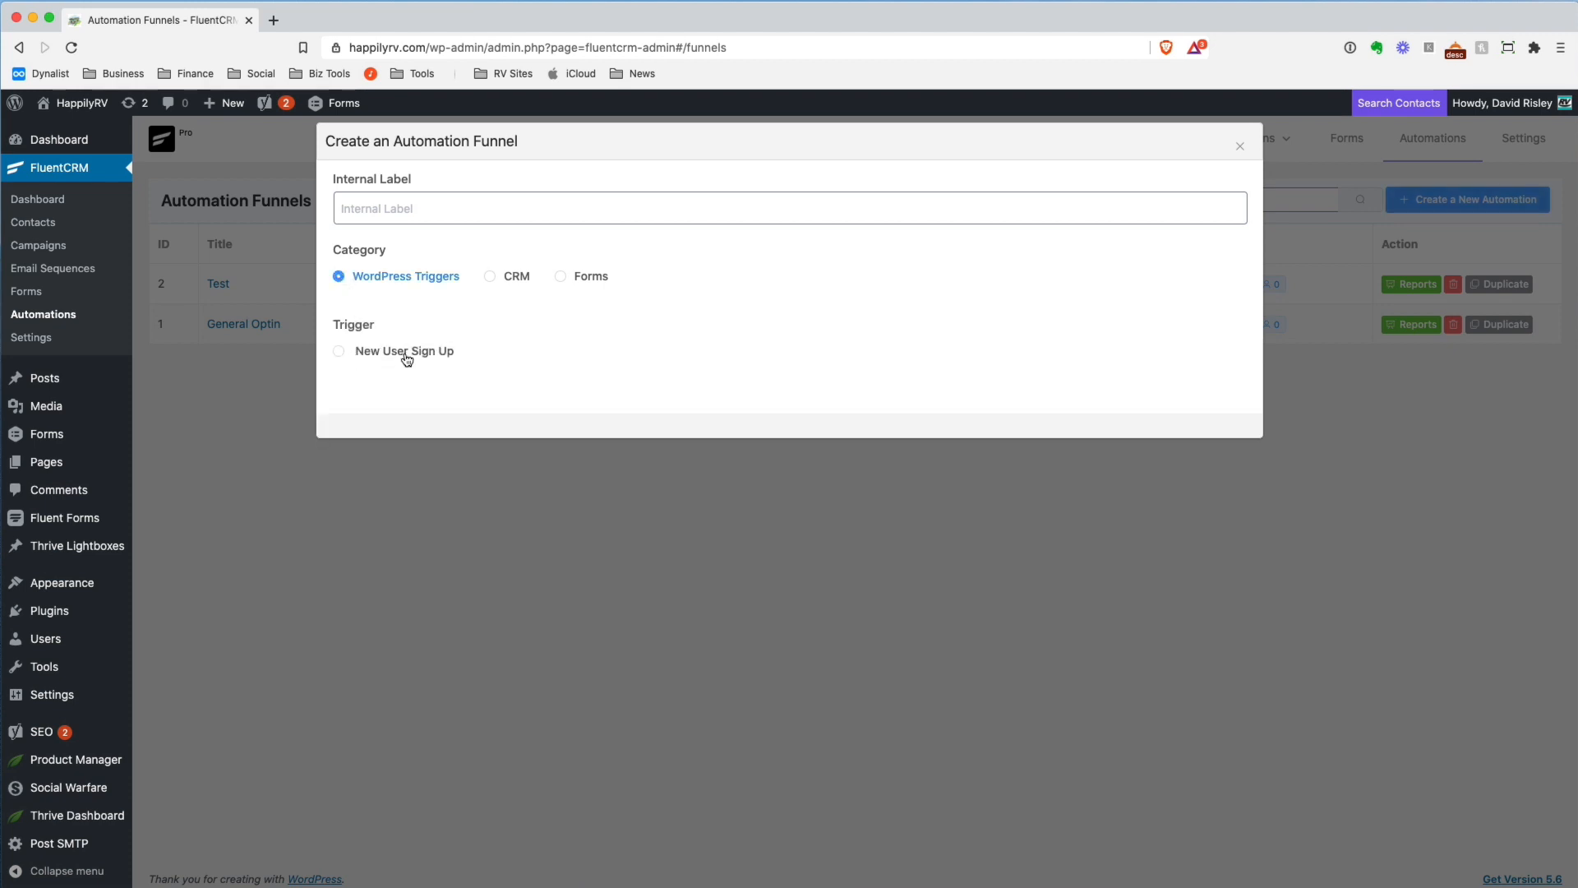
left_click(492, 278)
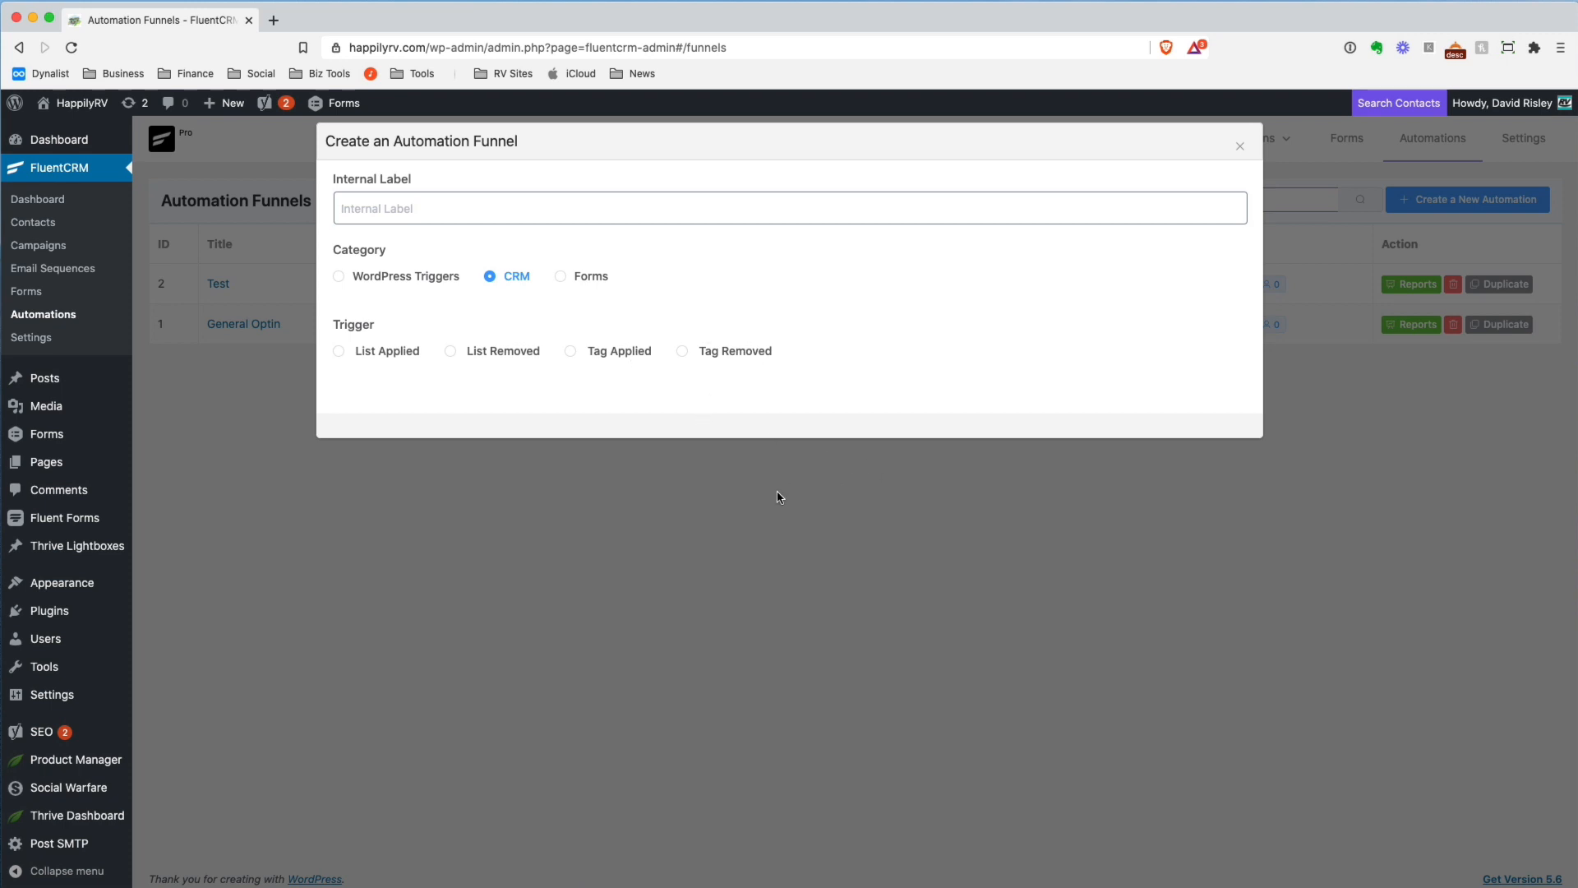
left_click(559, 276)
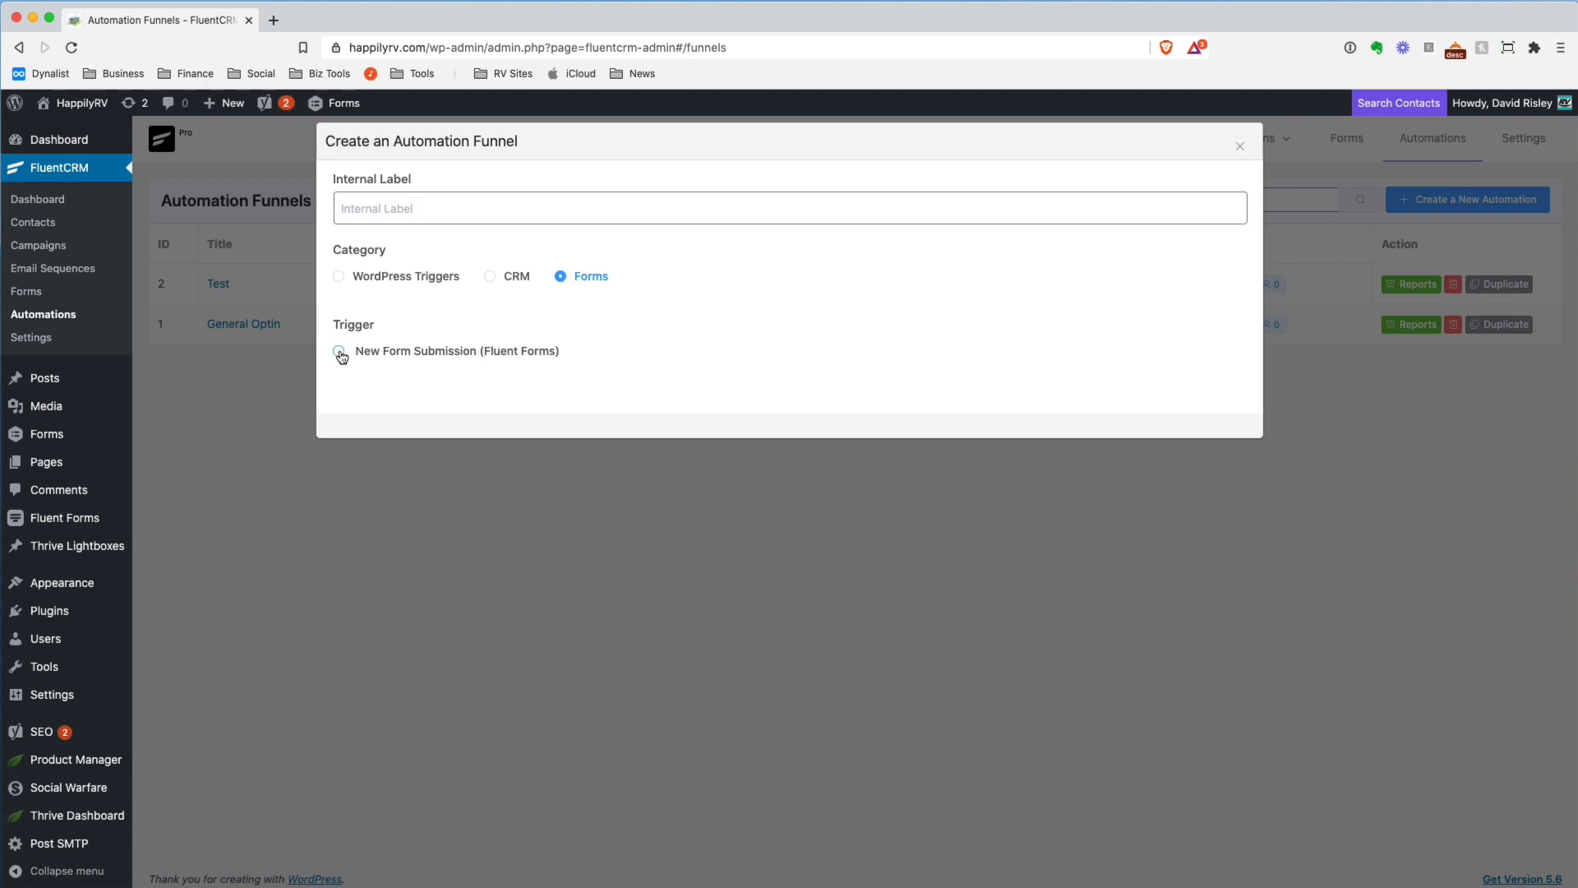
left_click(1241, 147)
Reopen the Test funnel and view the action blocks and benchmark blocks that can follow its trigger
left_click(218, 284)
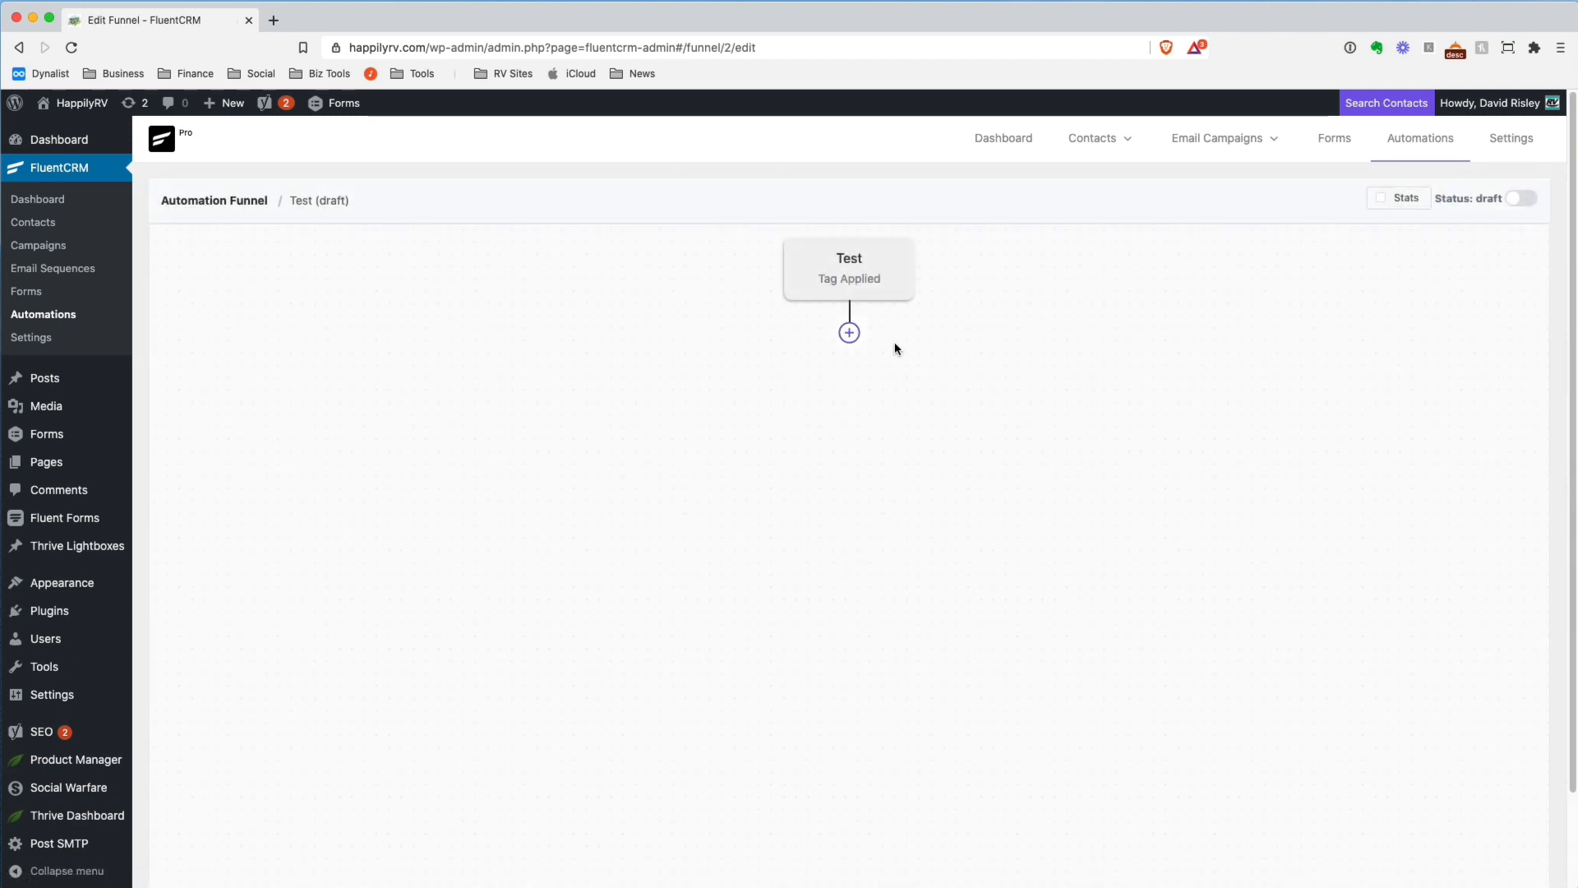
left_click(849, 333)
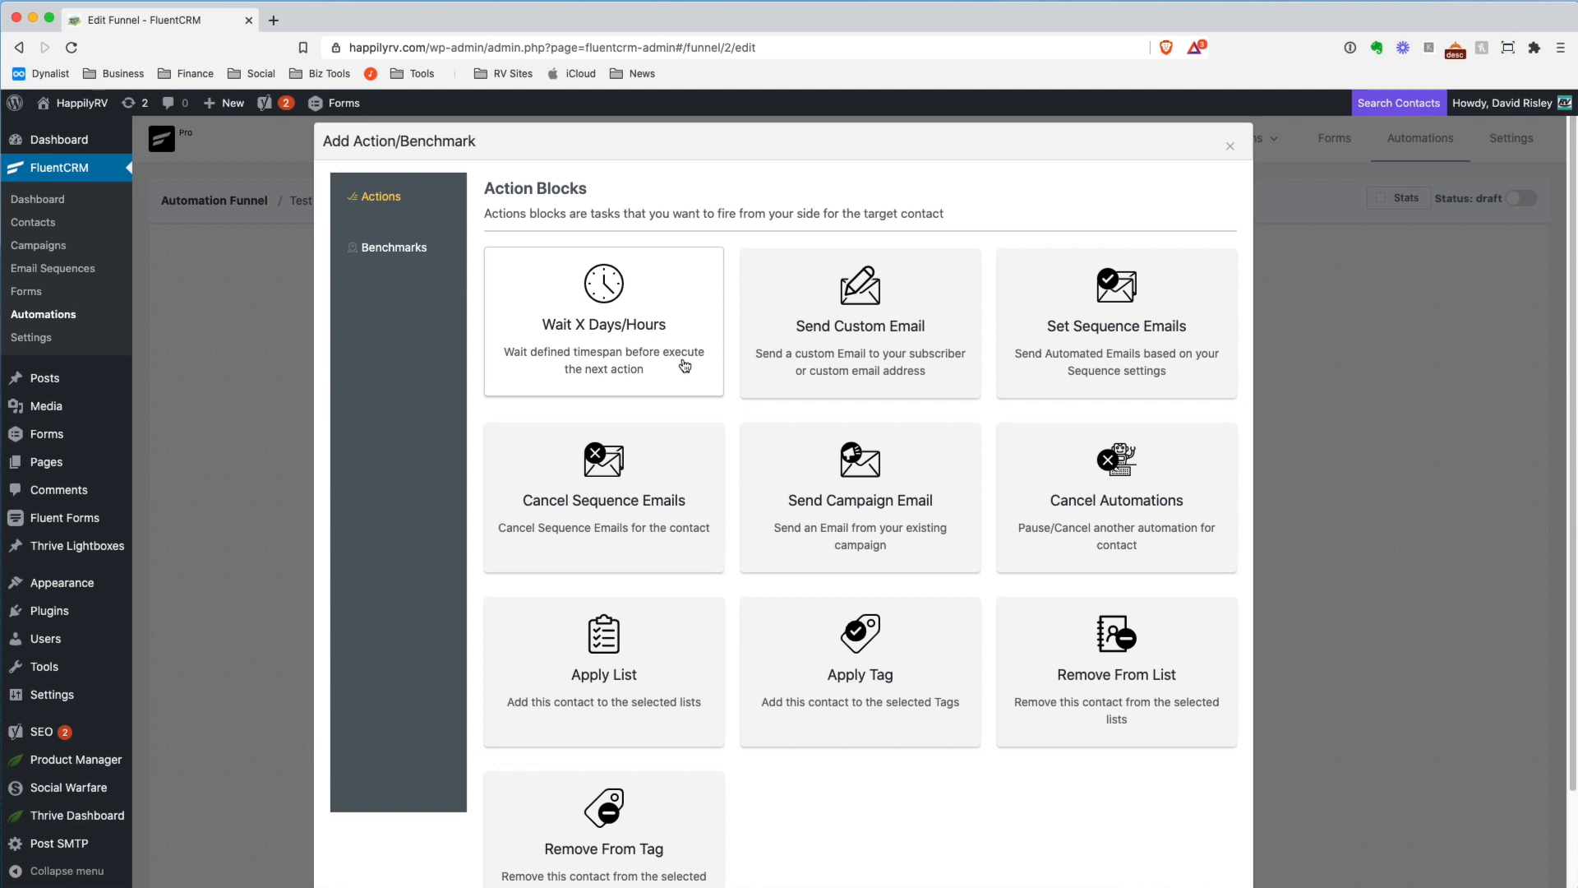
scroll(684, 366, "down", 1)
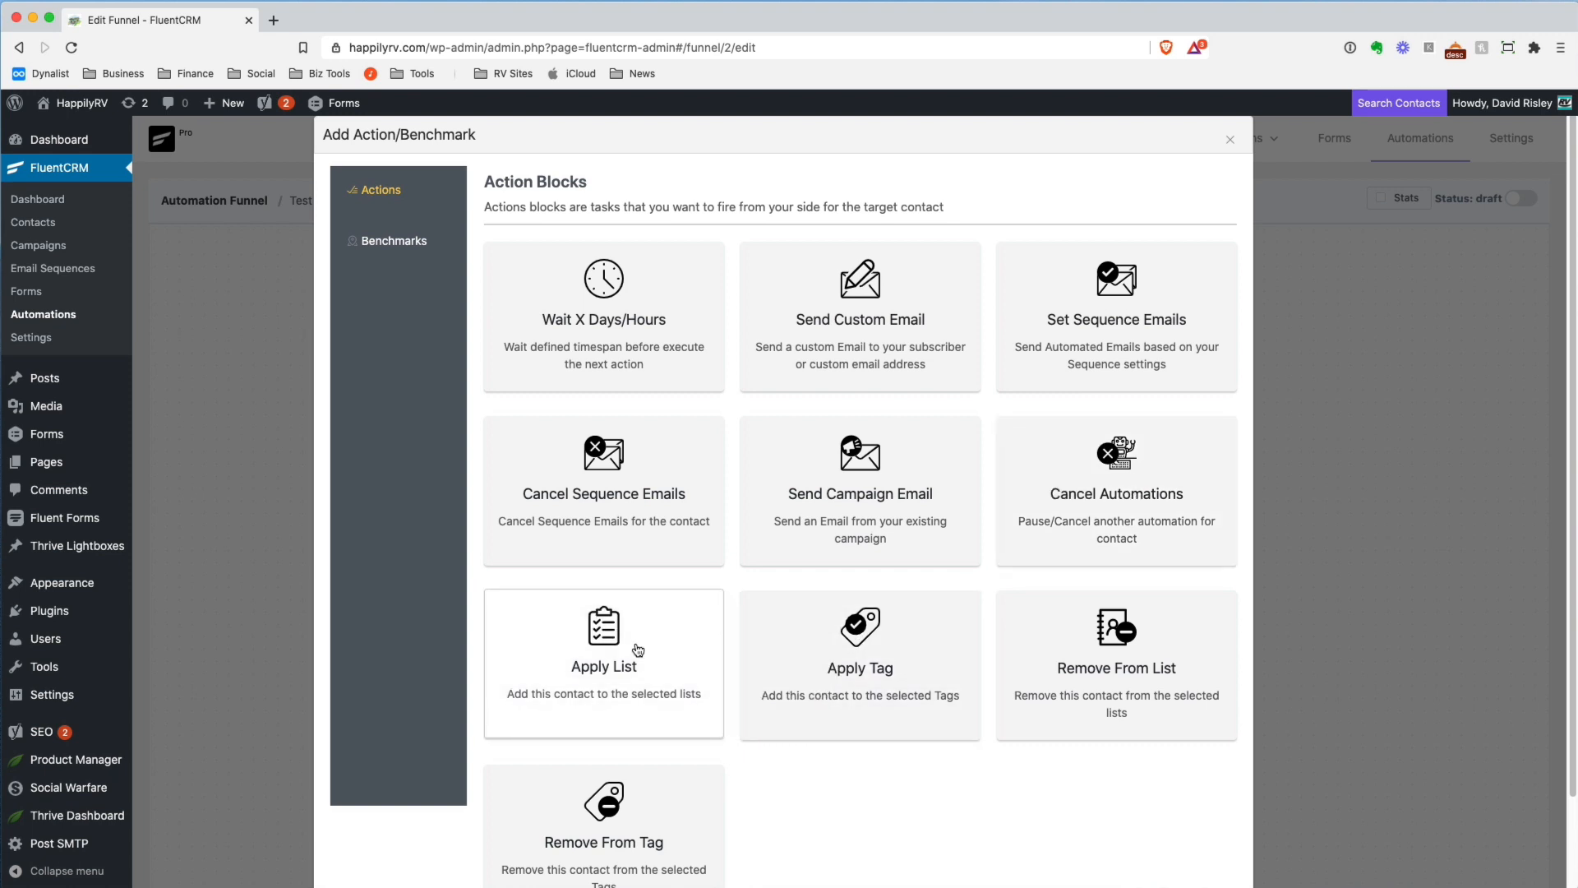
left_click(379, 247)
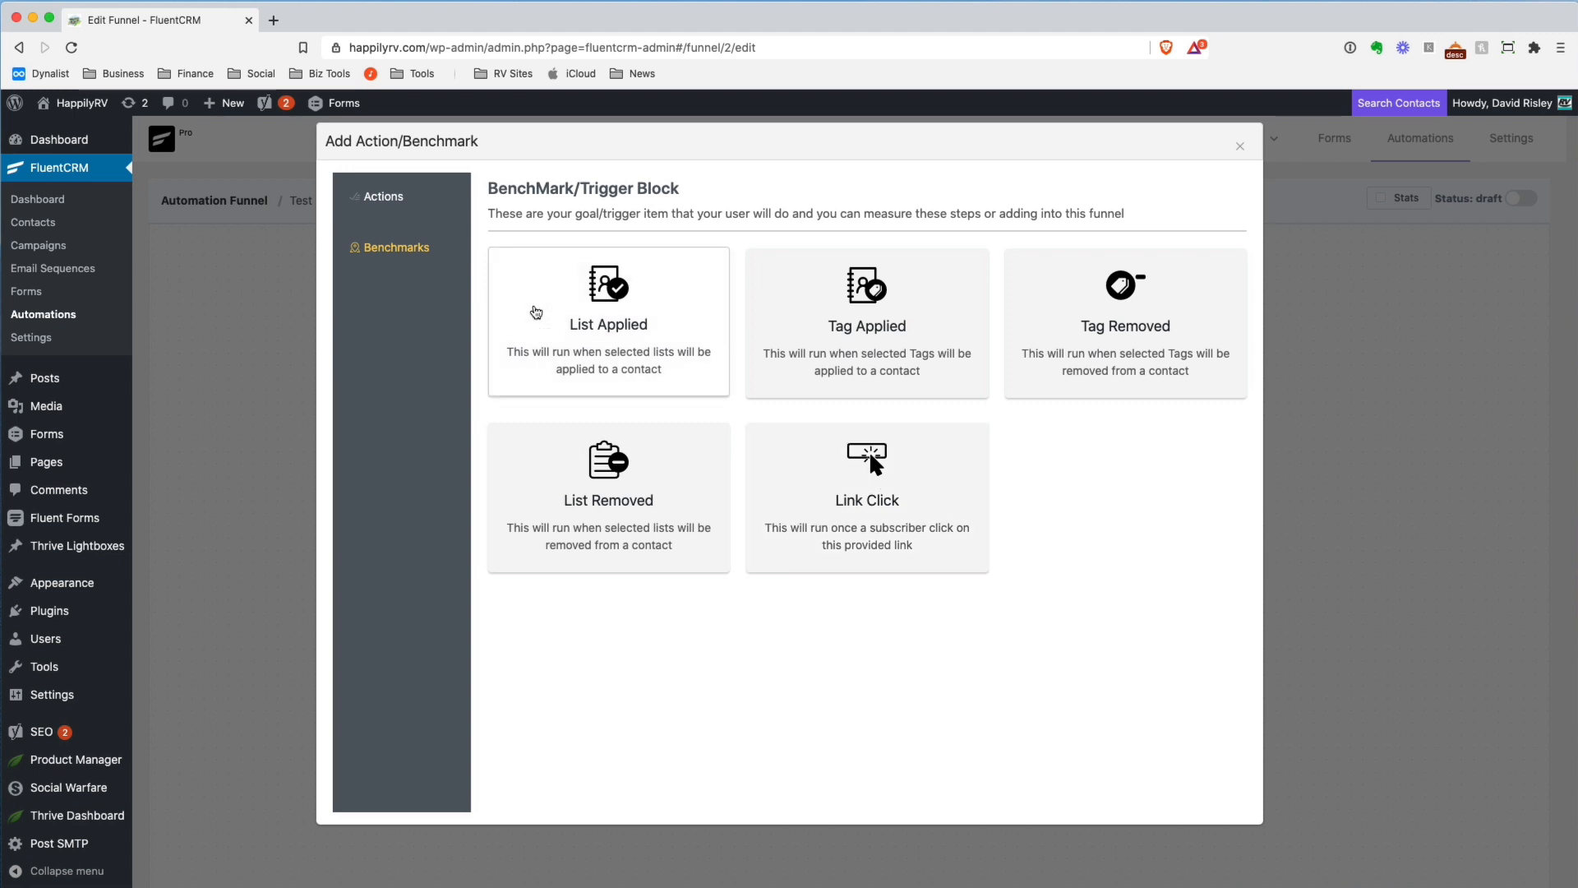
Add a Send Custom Email action to the Test funnel, review its email settings, and close them
left_click(413, 207)
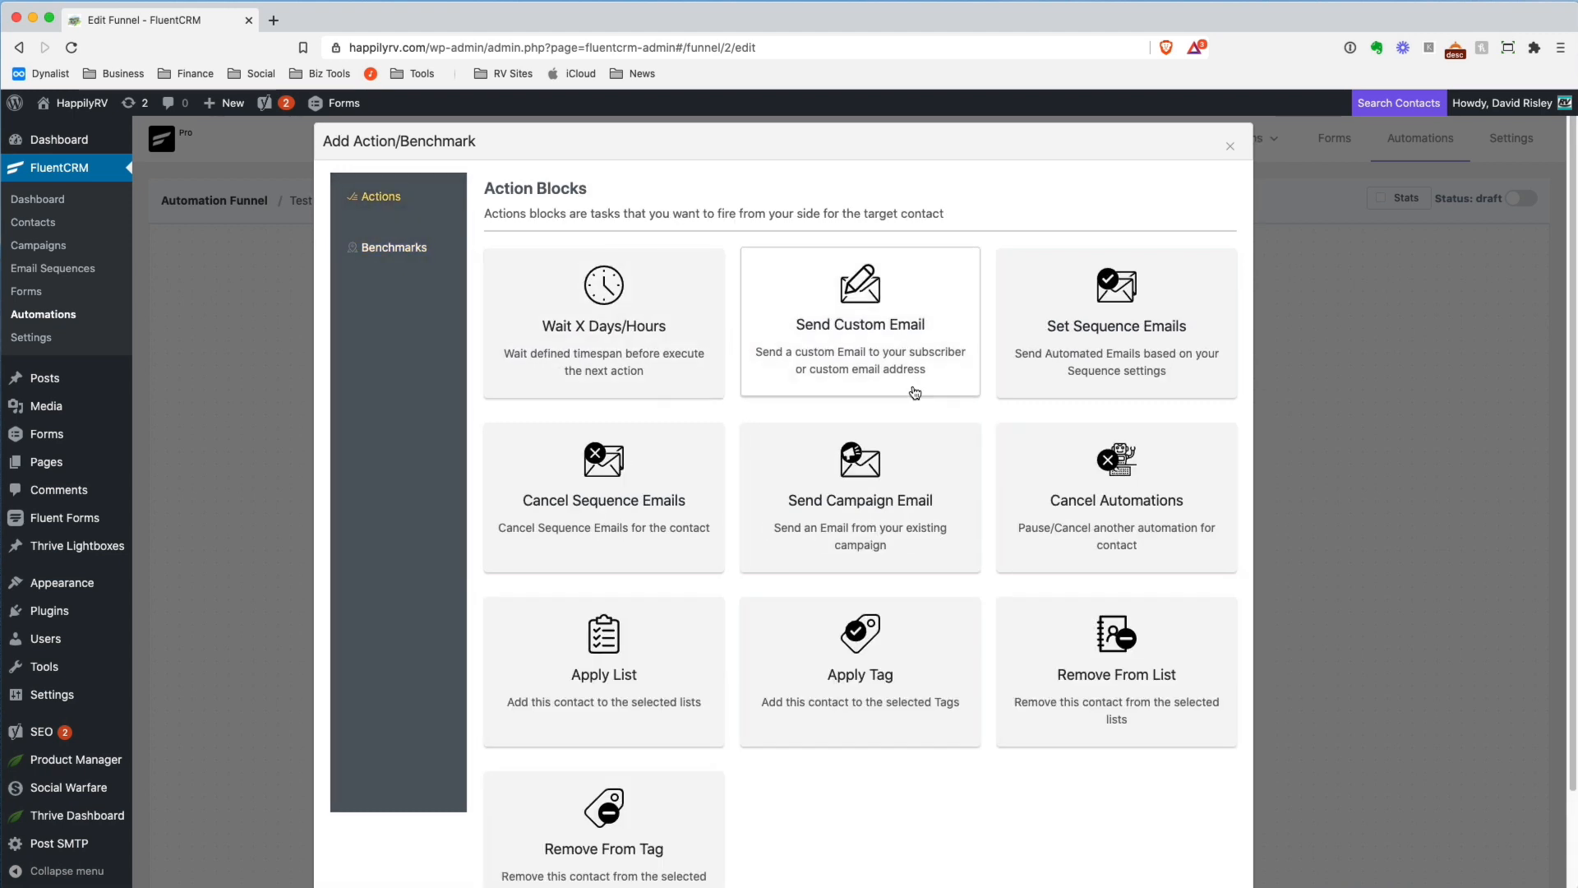
left_click(915, 363)
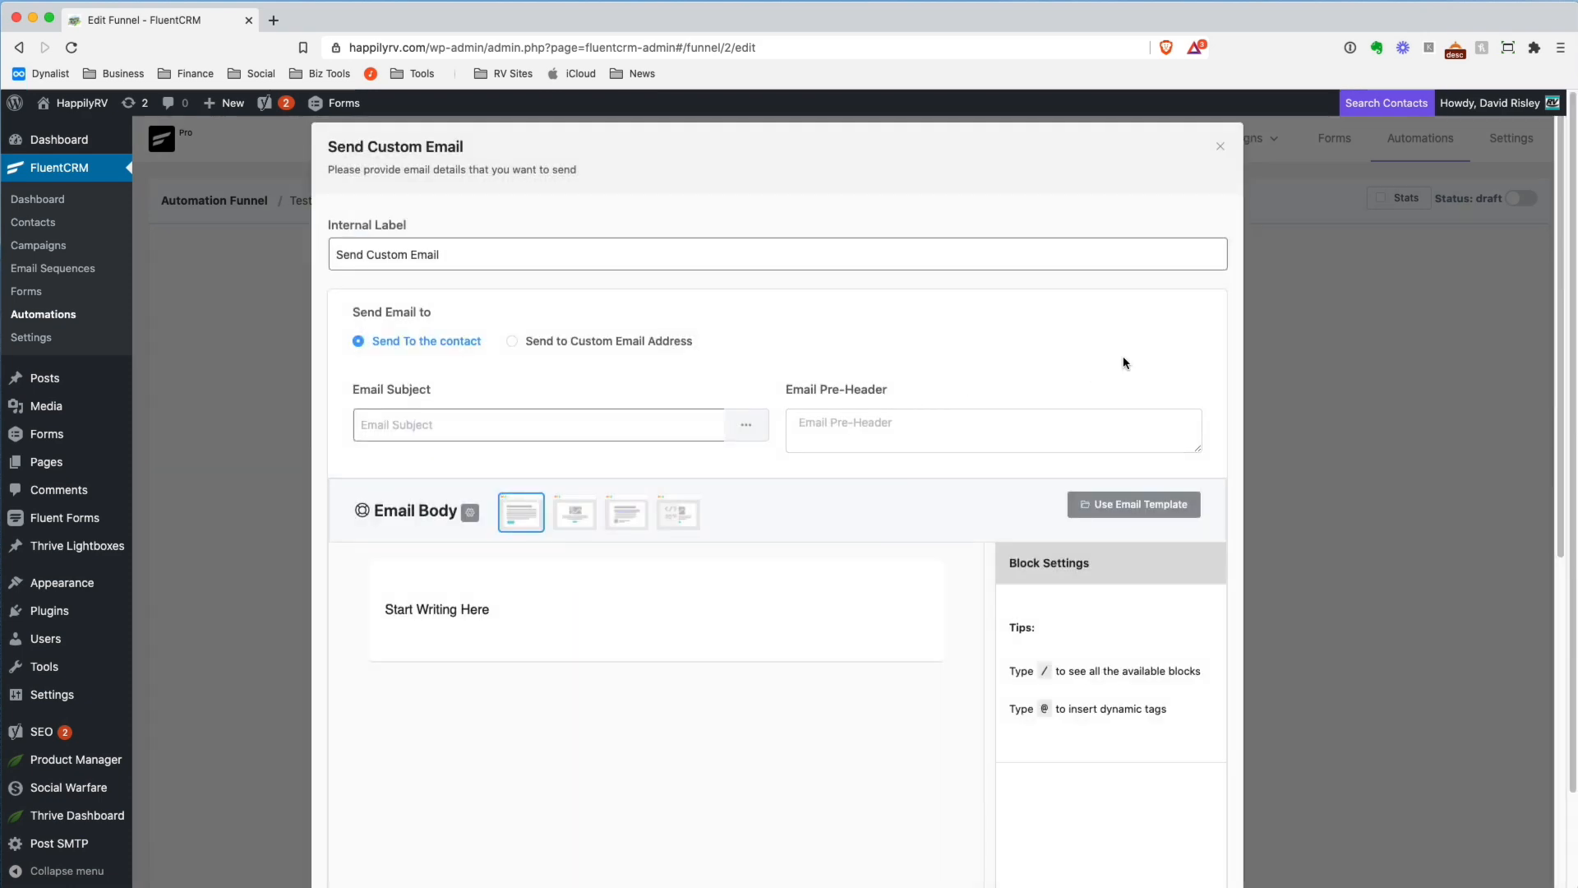
scroll(634, 367, "down", 7)
scroll(630, 364, "up", 7)
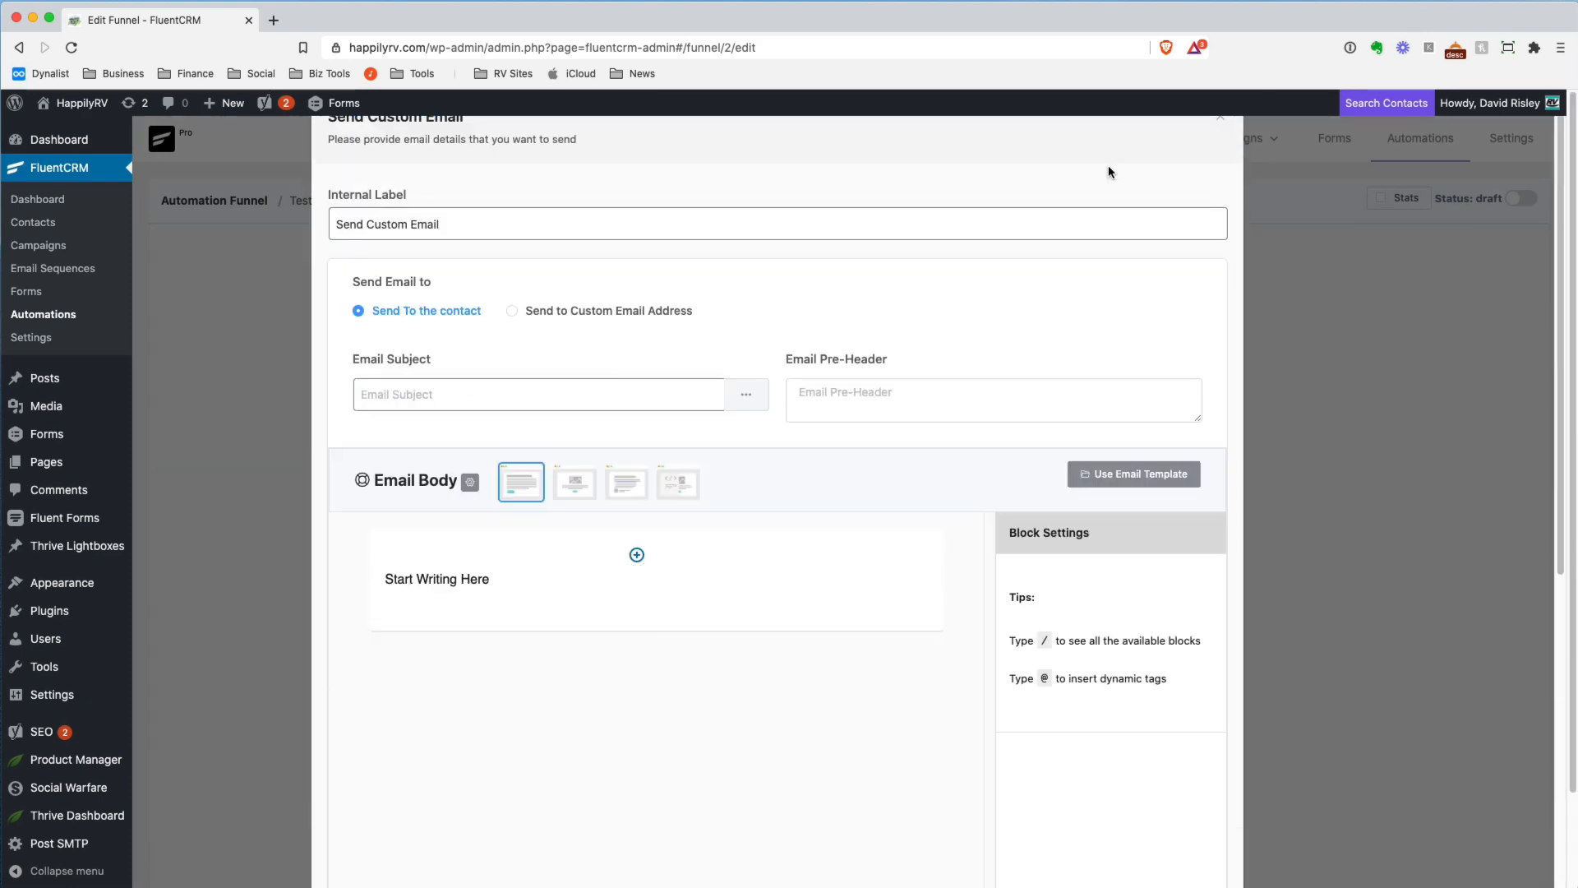
scroll(1224, 189, "up", 1)
left_click(1220, 153)
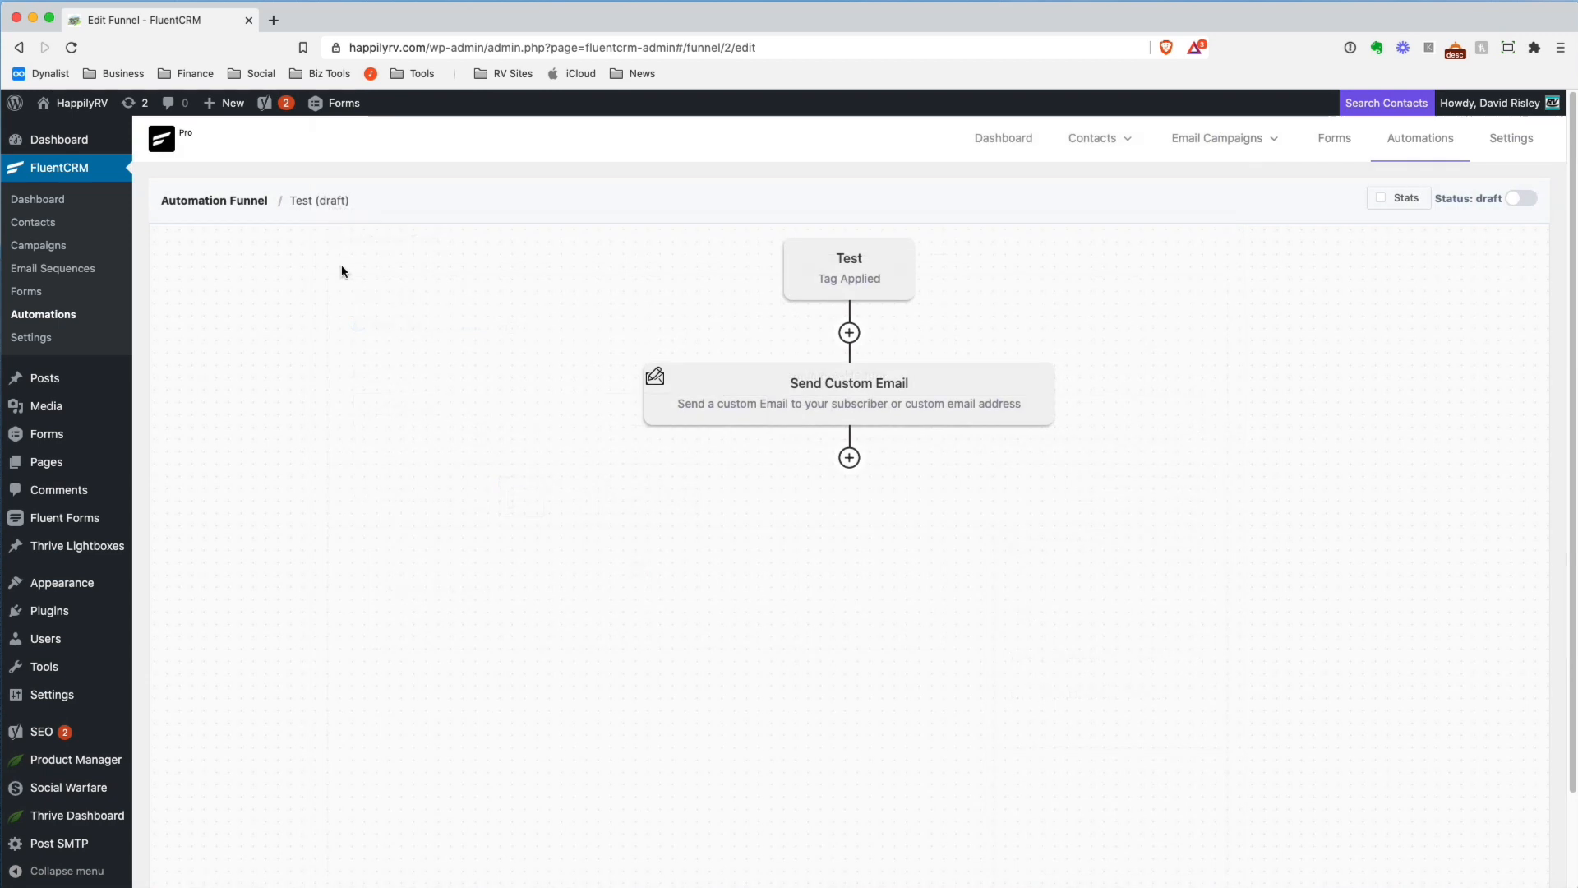
Open the General Optin funnel and move the General Welcome email one position down and back up
left_click(49, 320)
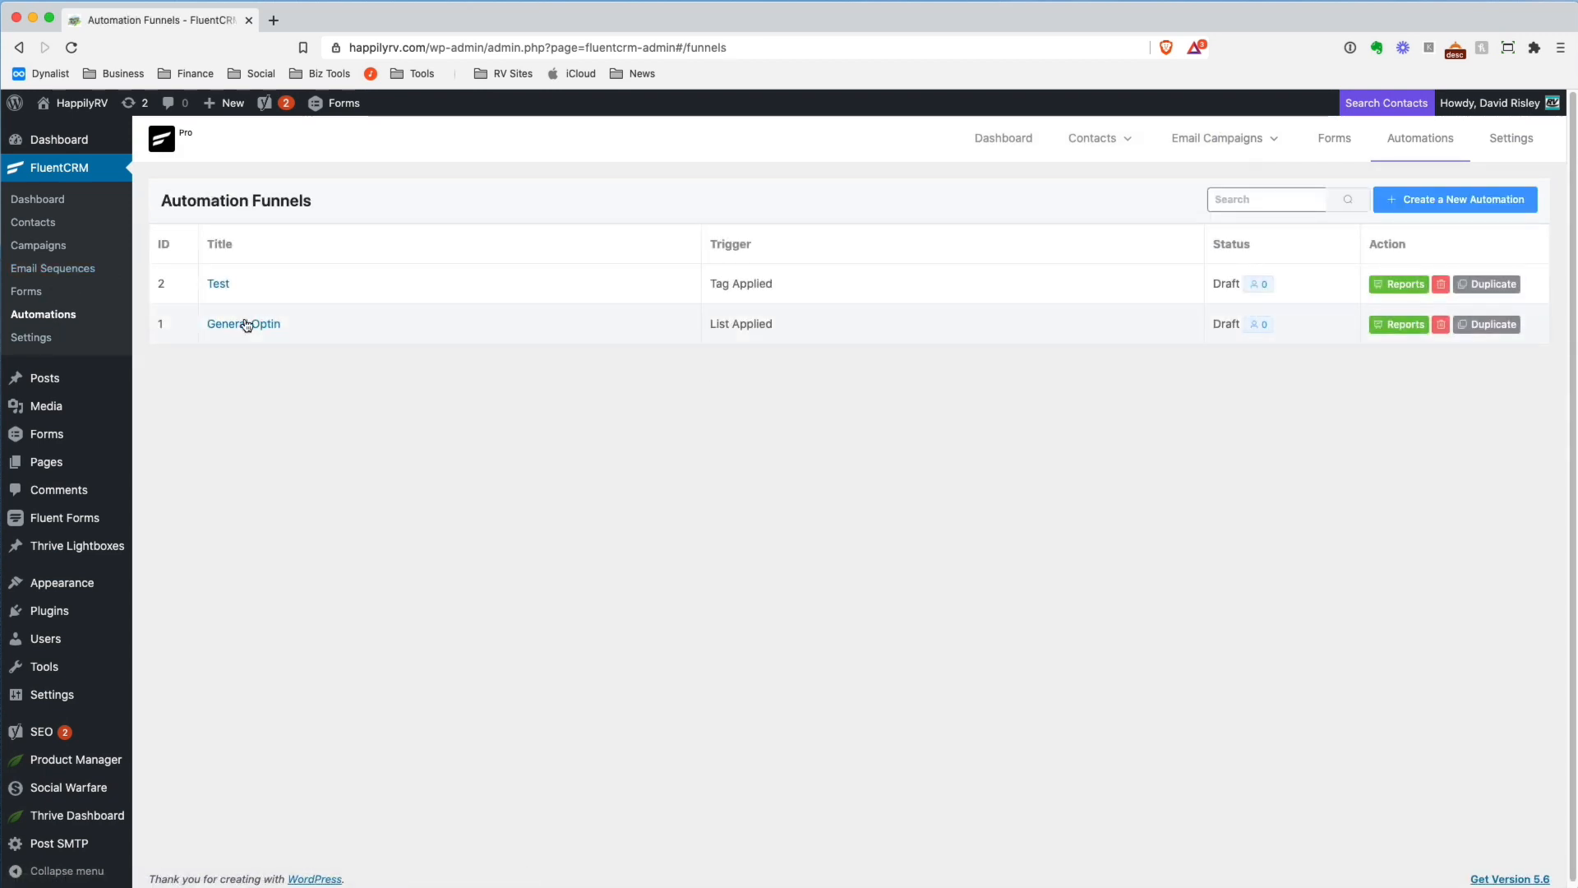
left_click(247, 320)
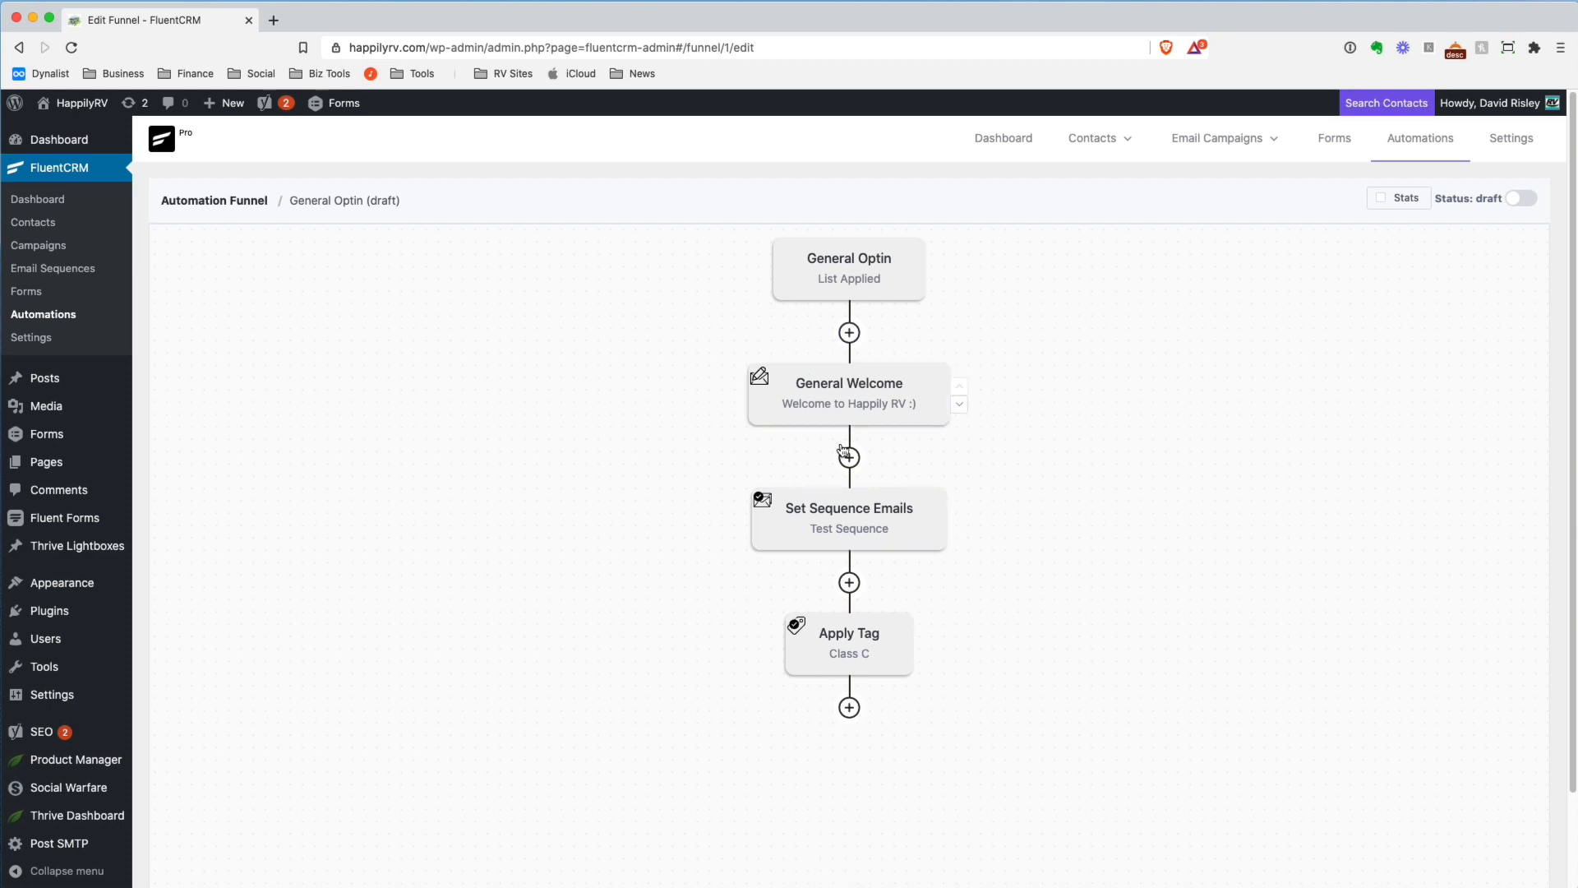
left_click(955, 406)
left_click(960, 515)
Open FluentCRM's settings and review the business settings, default sender, email footer and subscription preference options
left_click(1512, 137)
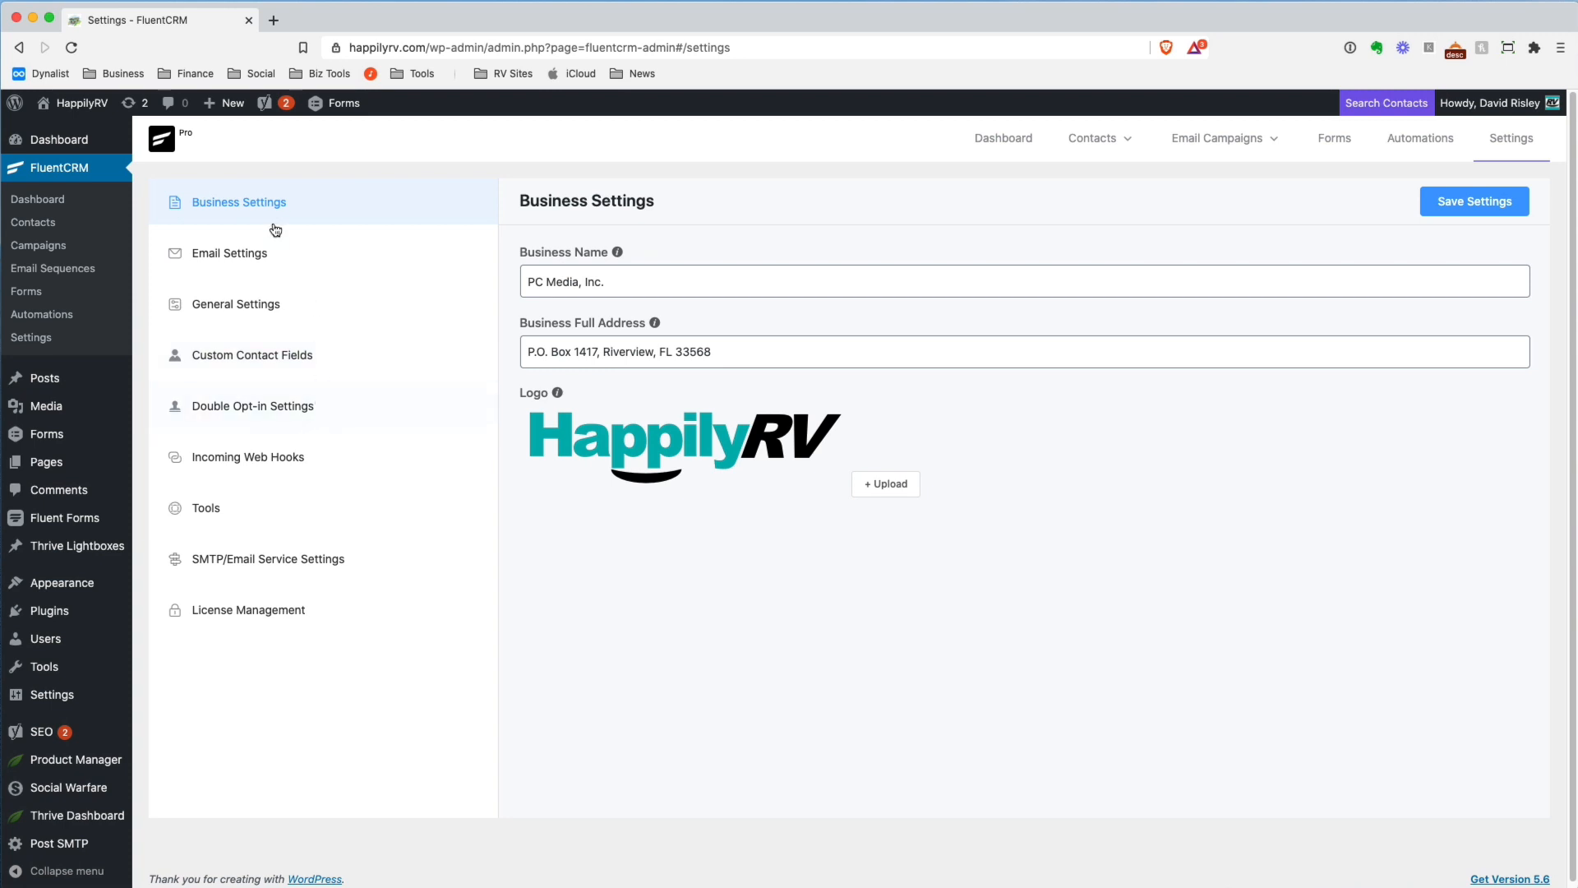
left_click(265, 253)
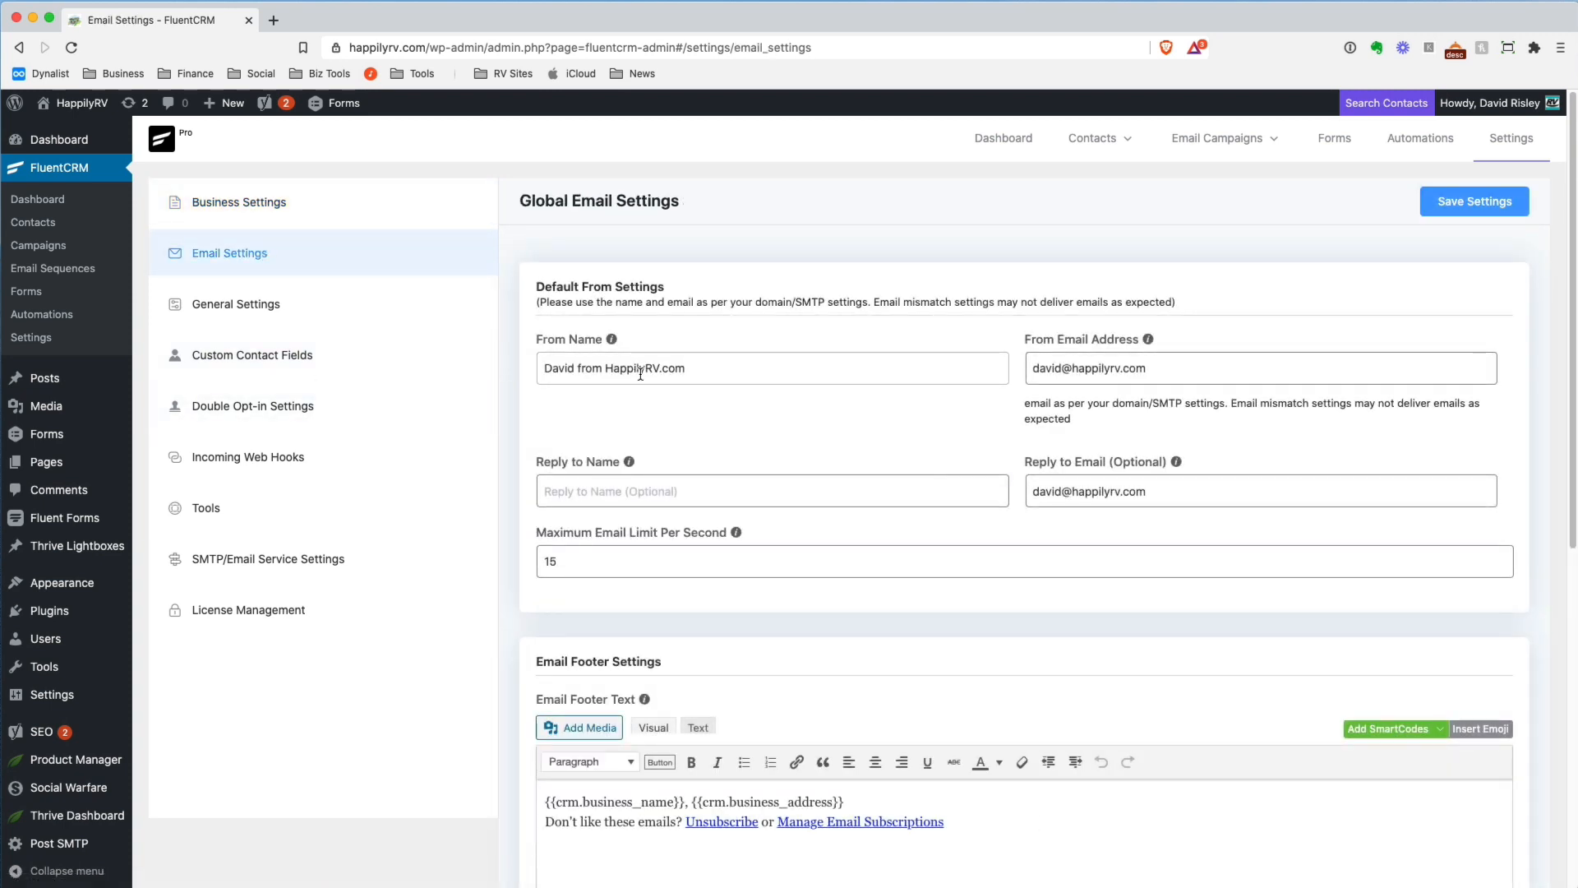
scroll(624, 392, "down", 1)
scroll(624, 392, "down", 6)
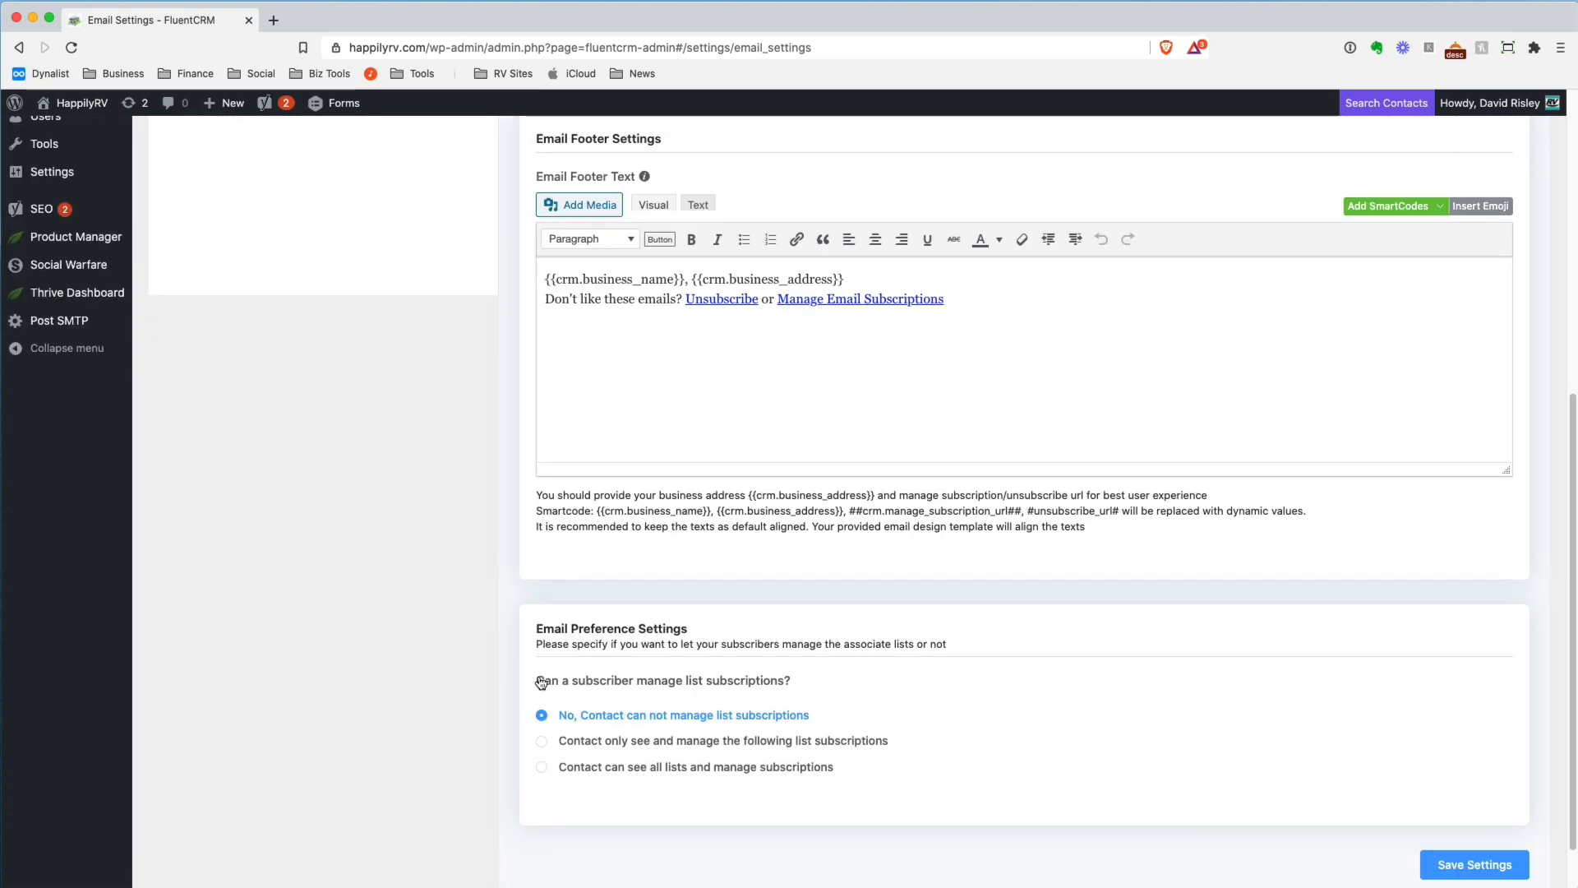
scroll(467, 608, "up", 6)
Review the double opt-in email's subject, body, design template and after-confirmation message
left_click(269, 407)
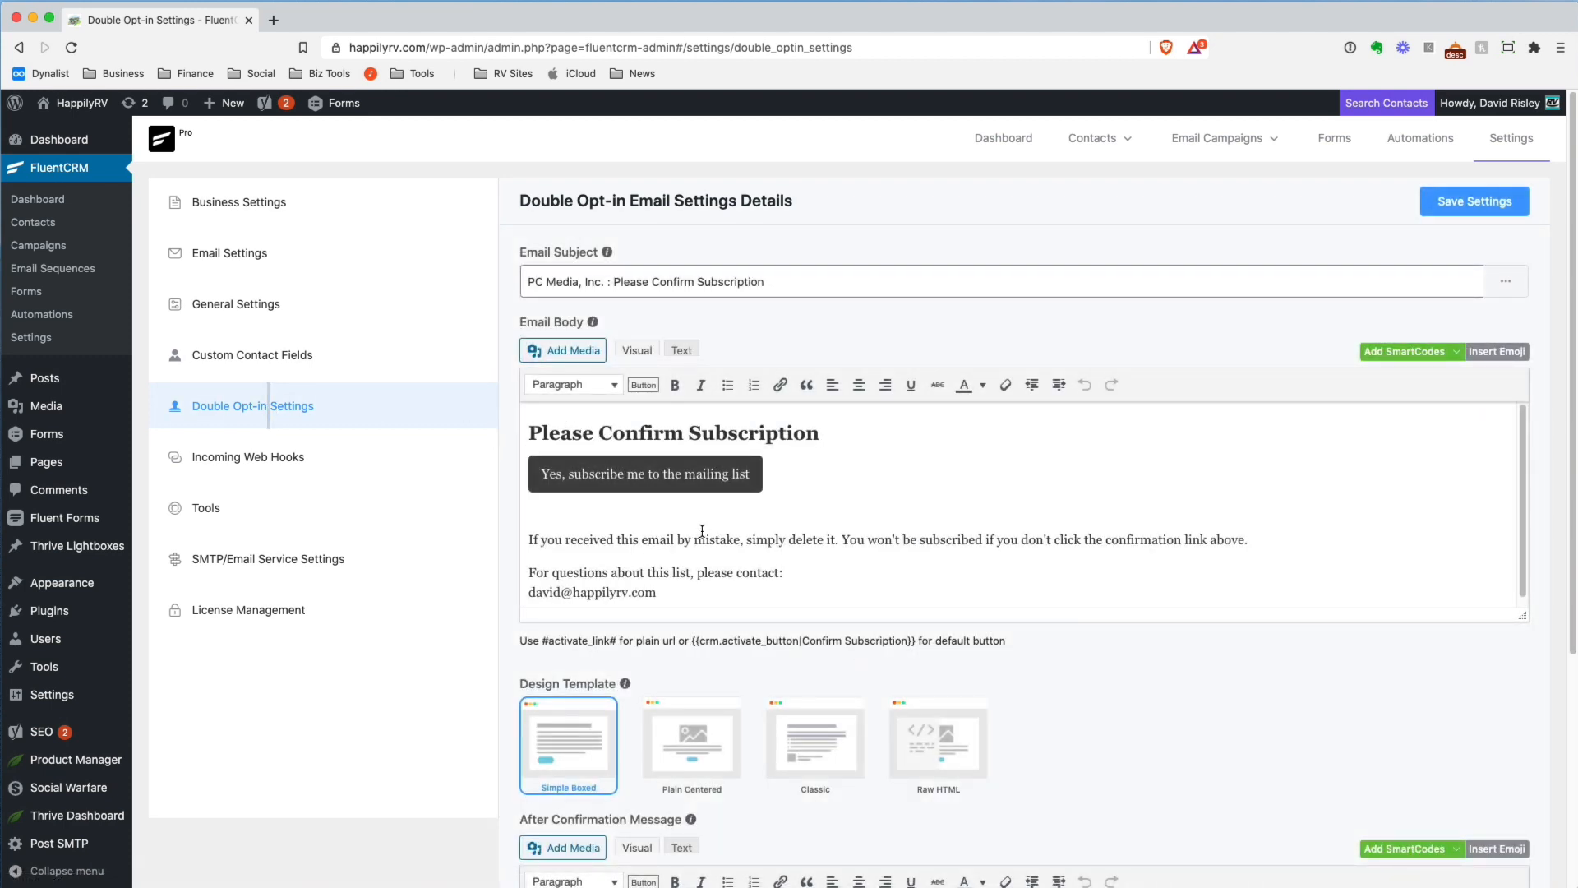
scroll(485, 600, "down", 3)
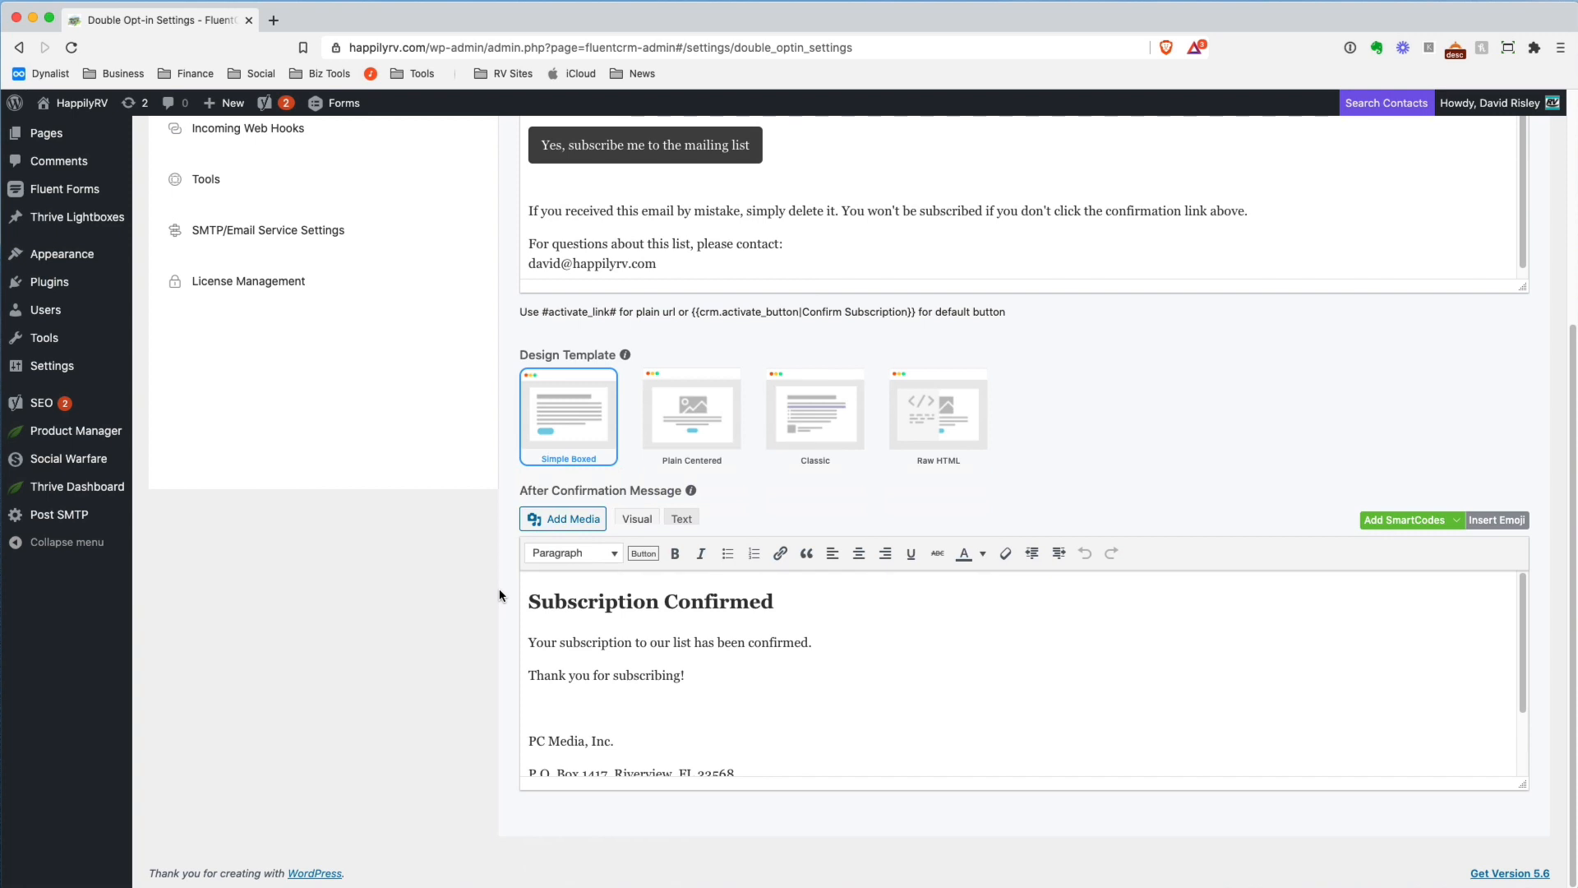
scroll(499, 588, "up", 5)
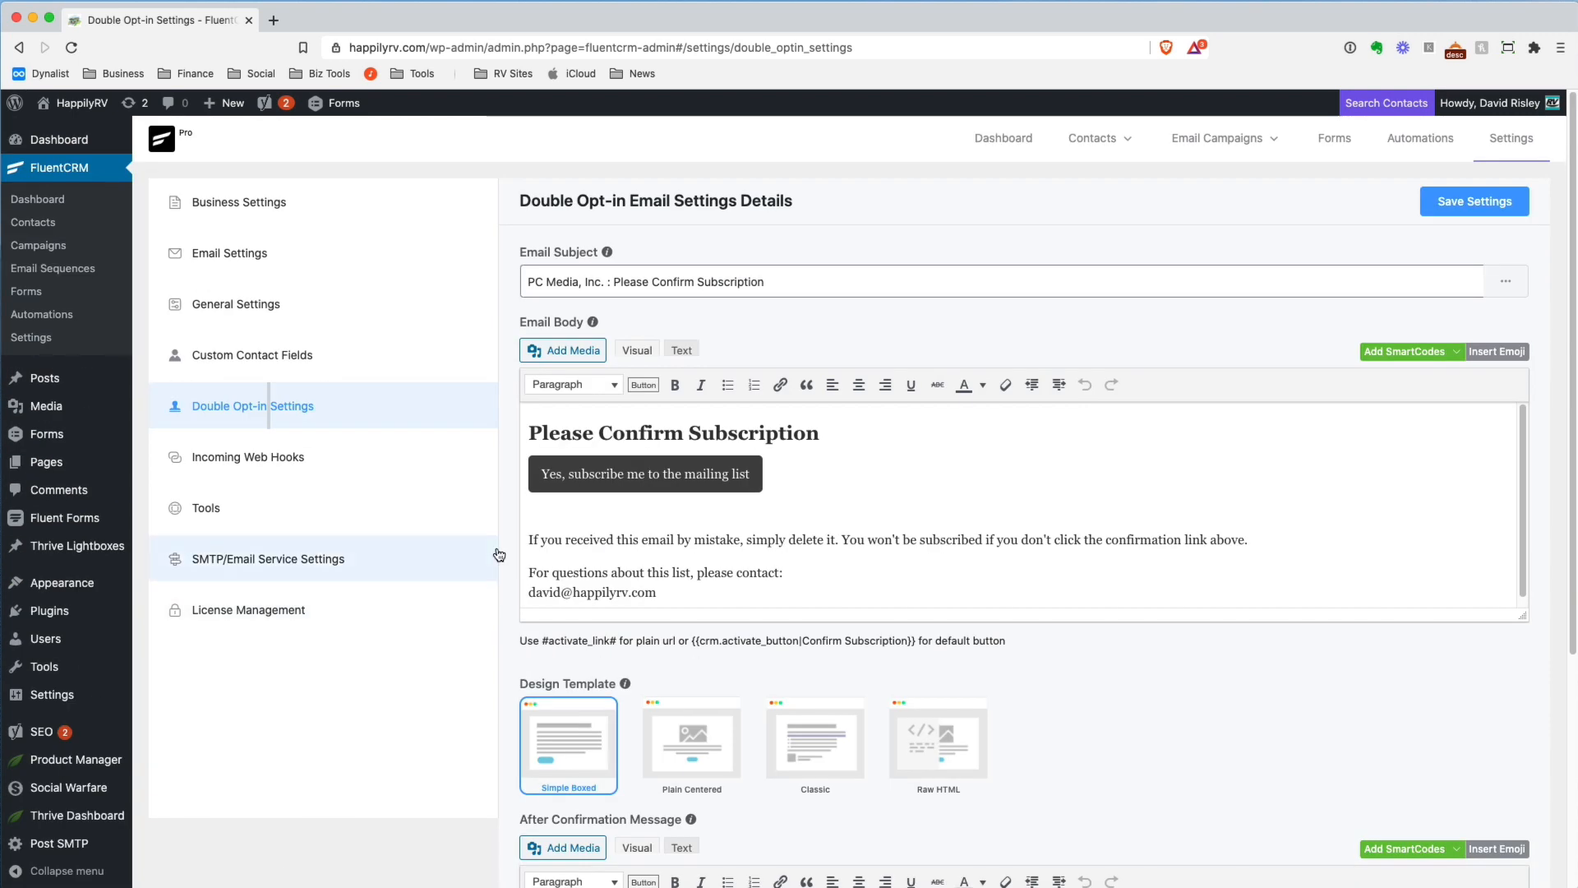
Start a new incoming webhook named dfgdsfgdfsg and assign it to Main List
left_click(310, 477)
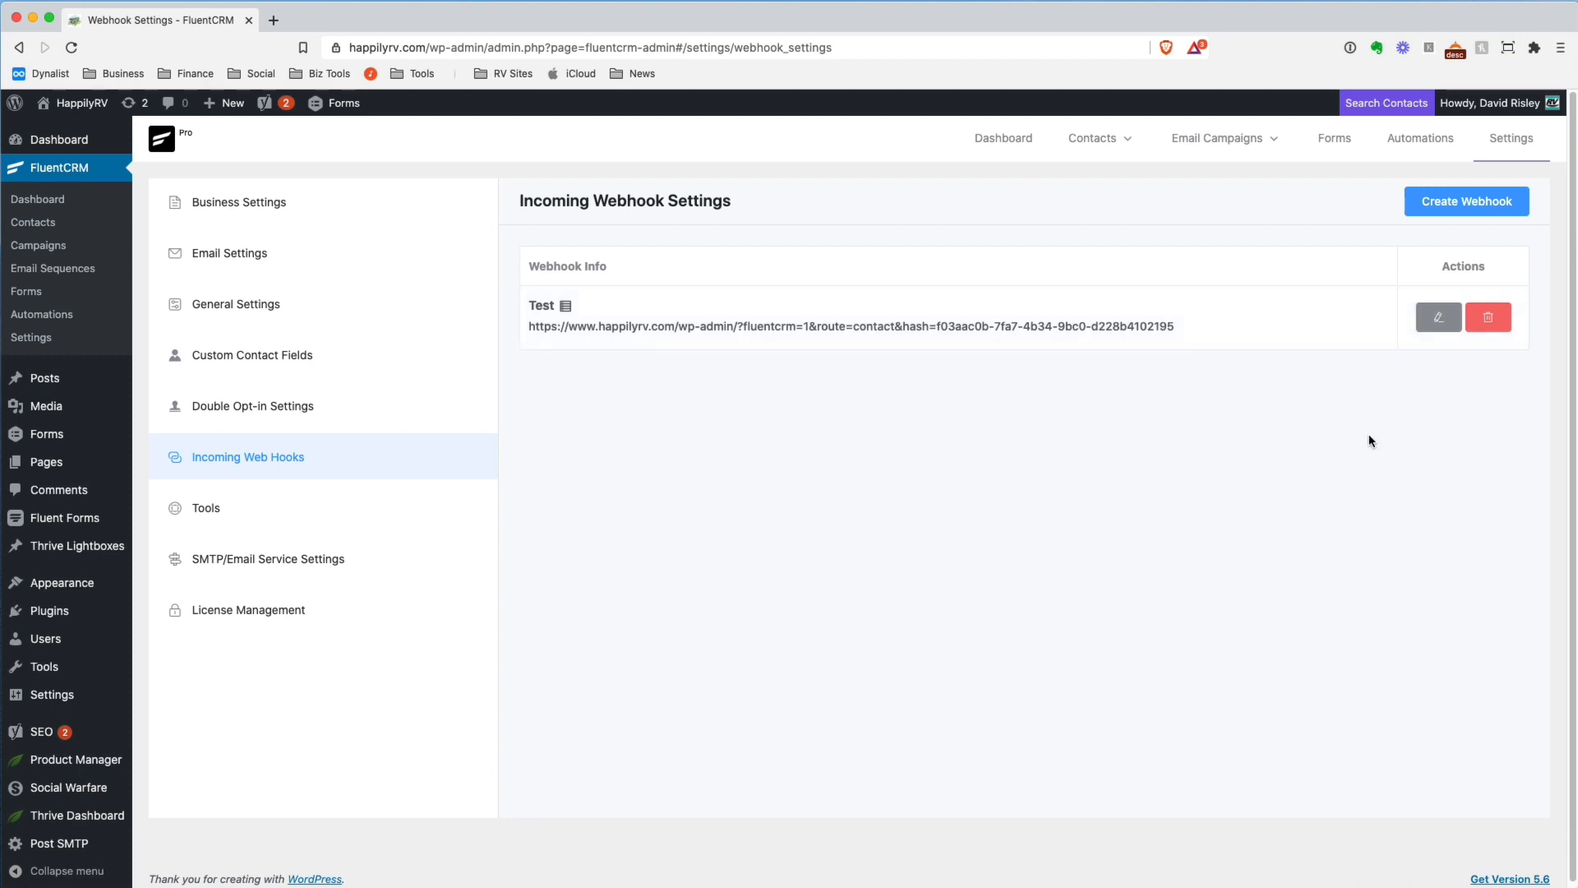
left_click(1470, 199)
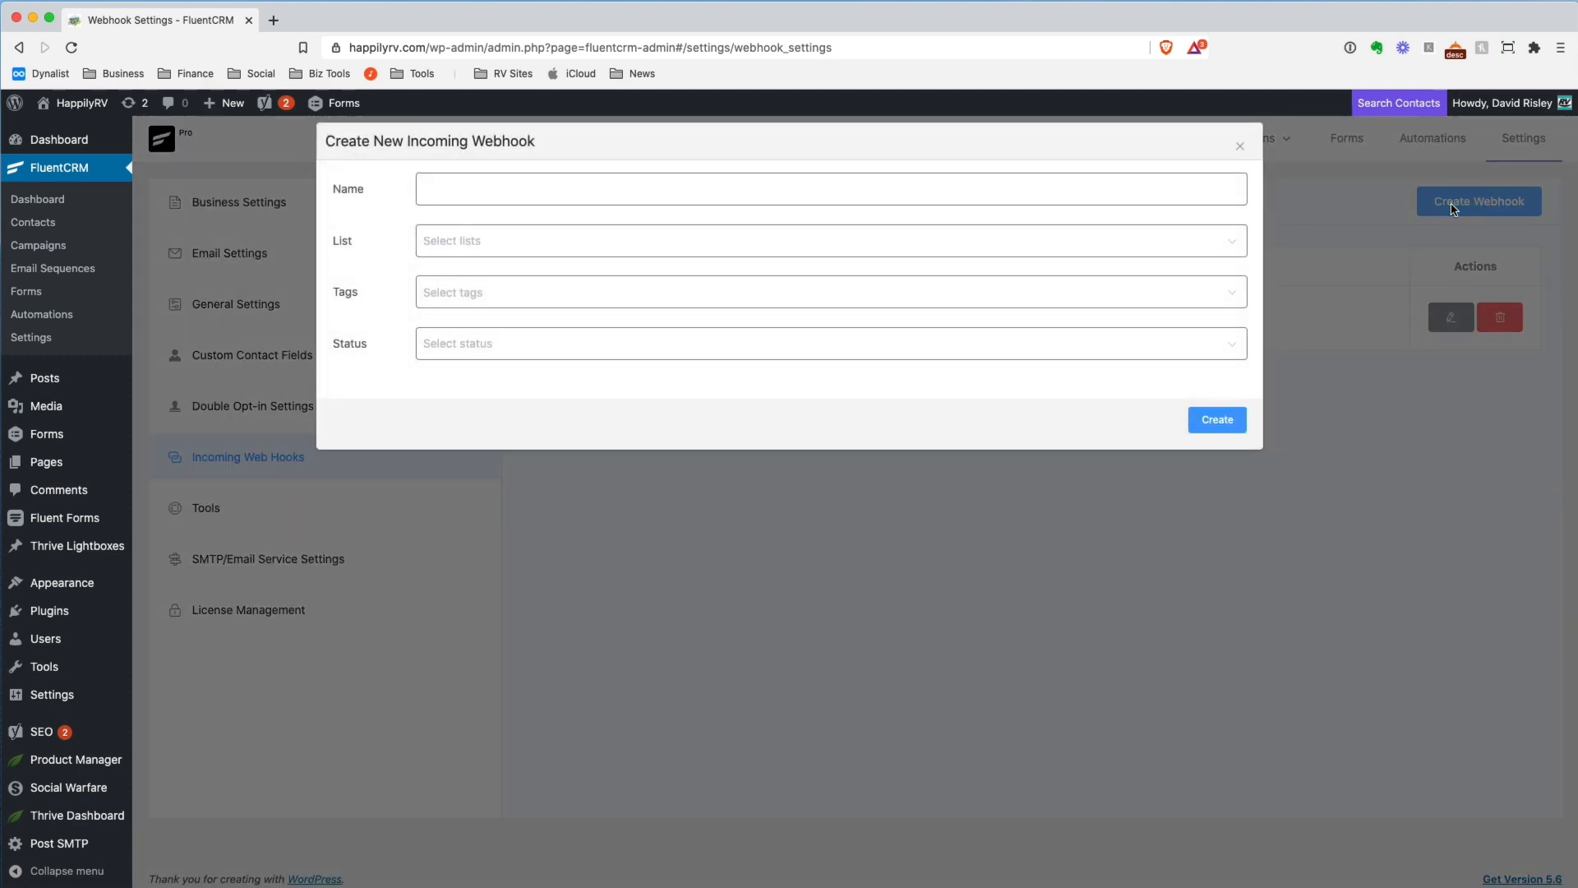
left_click(461, 188)
type("dfgdsfgdfsg")
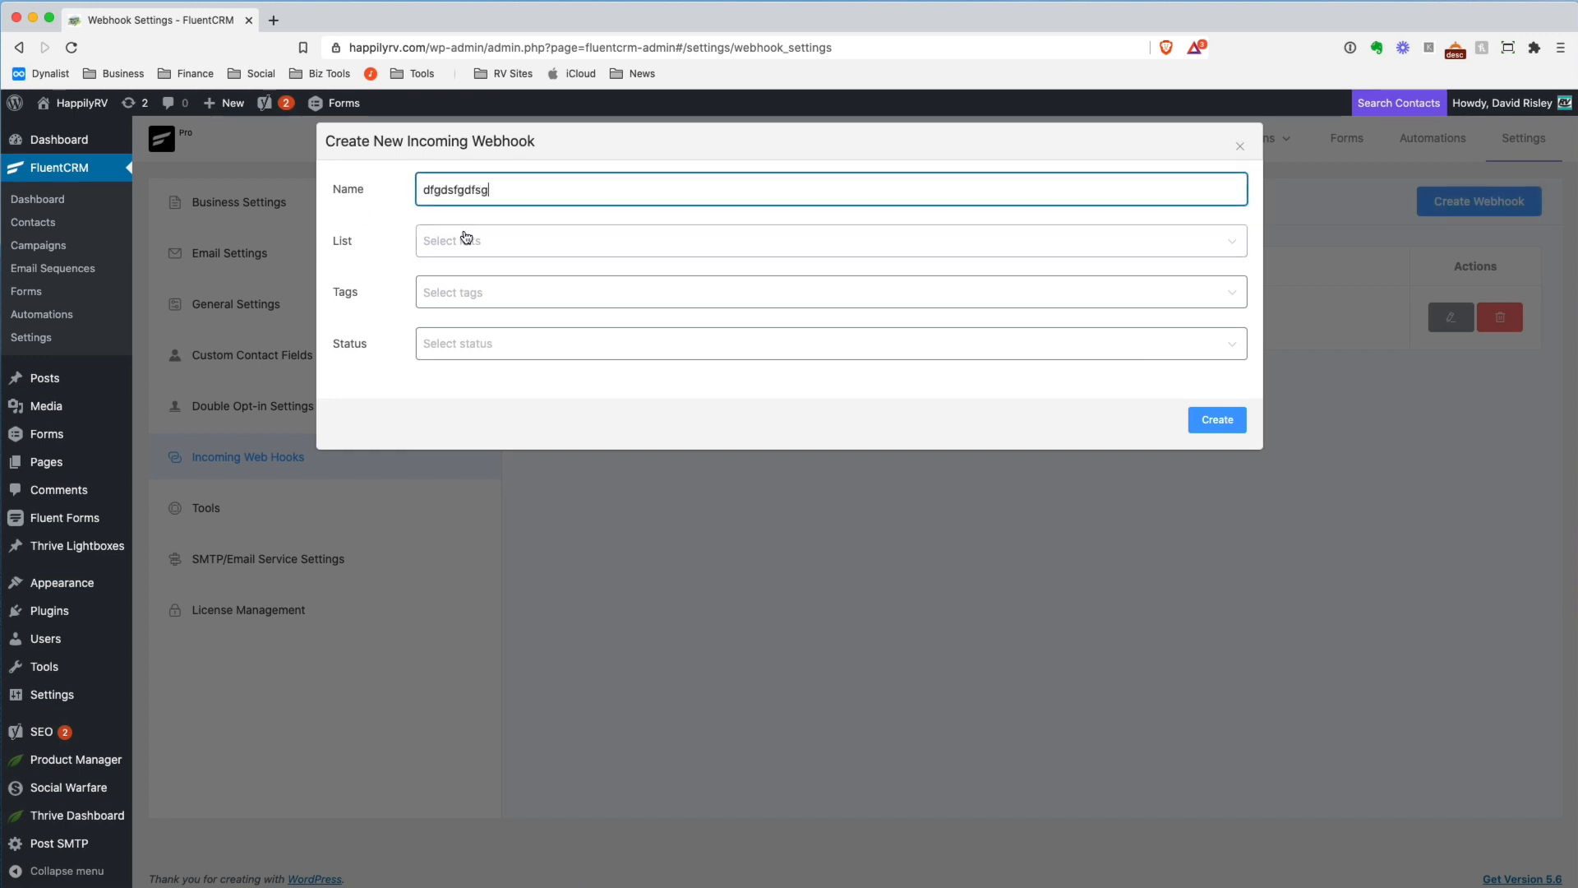
left_click(469, 244)
left_click(486, 288)
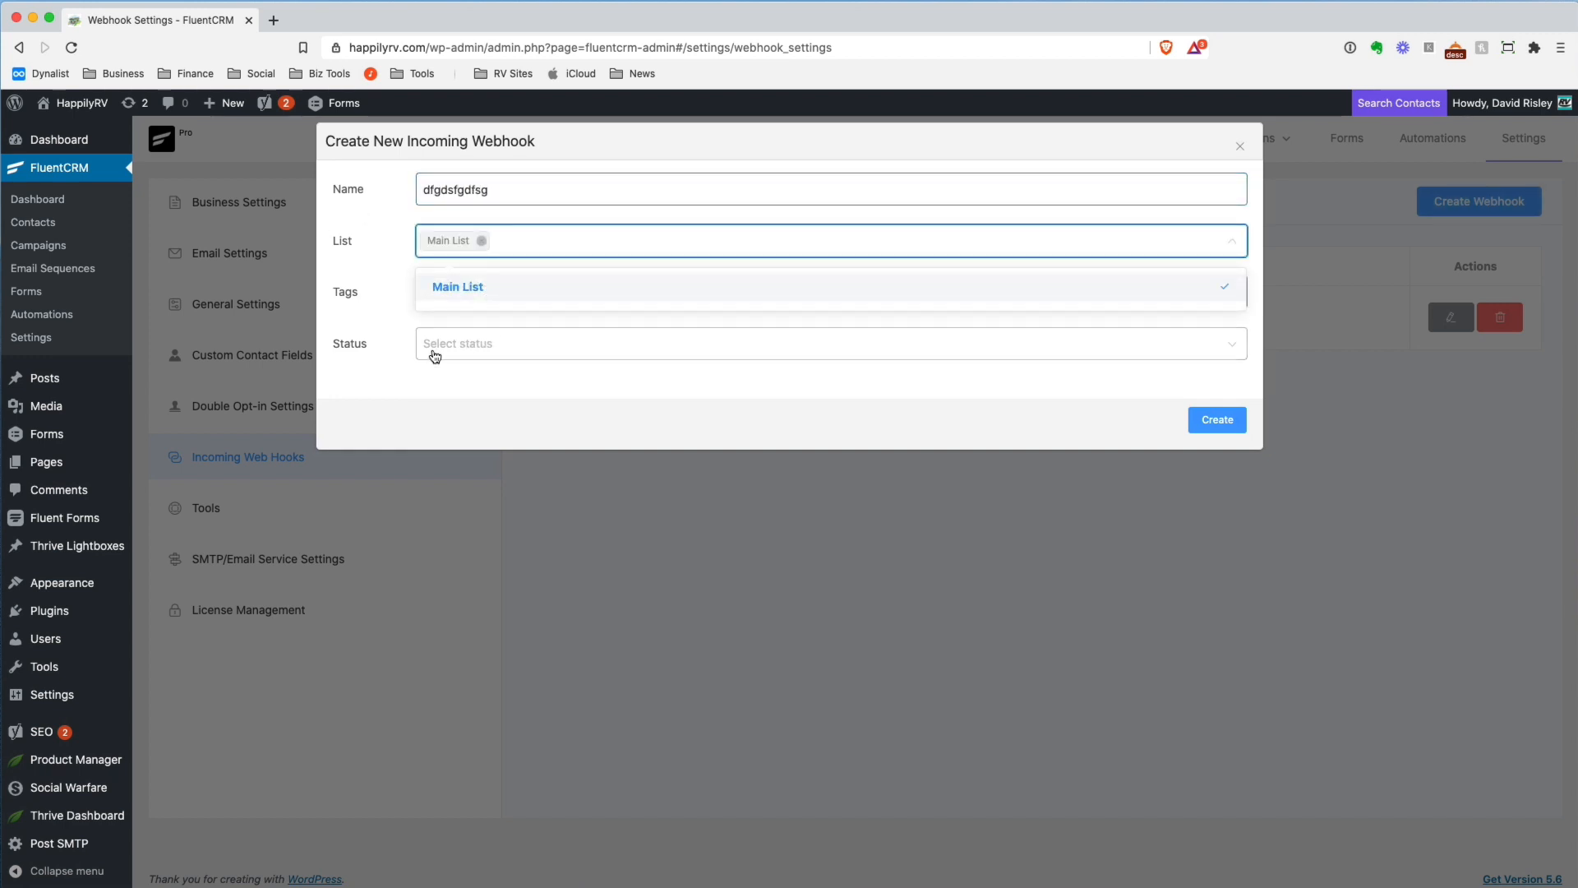
left_click(423, 390)
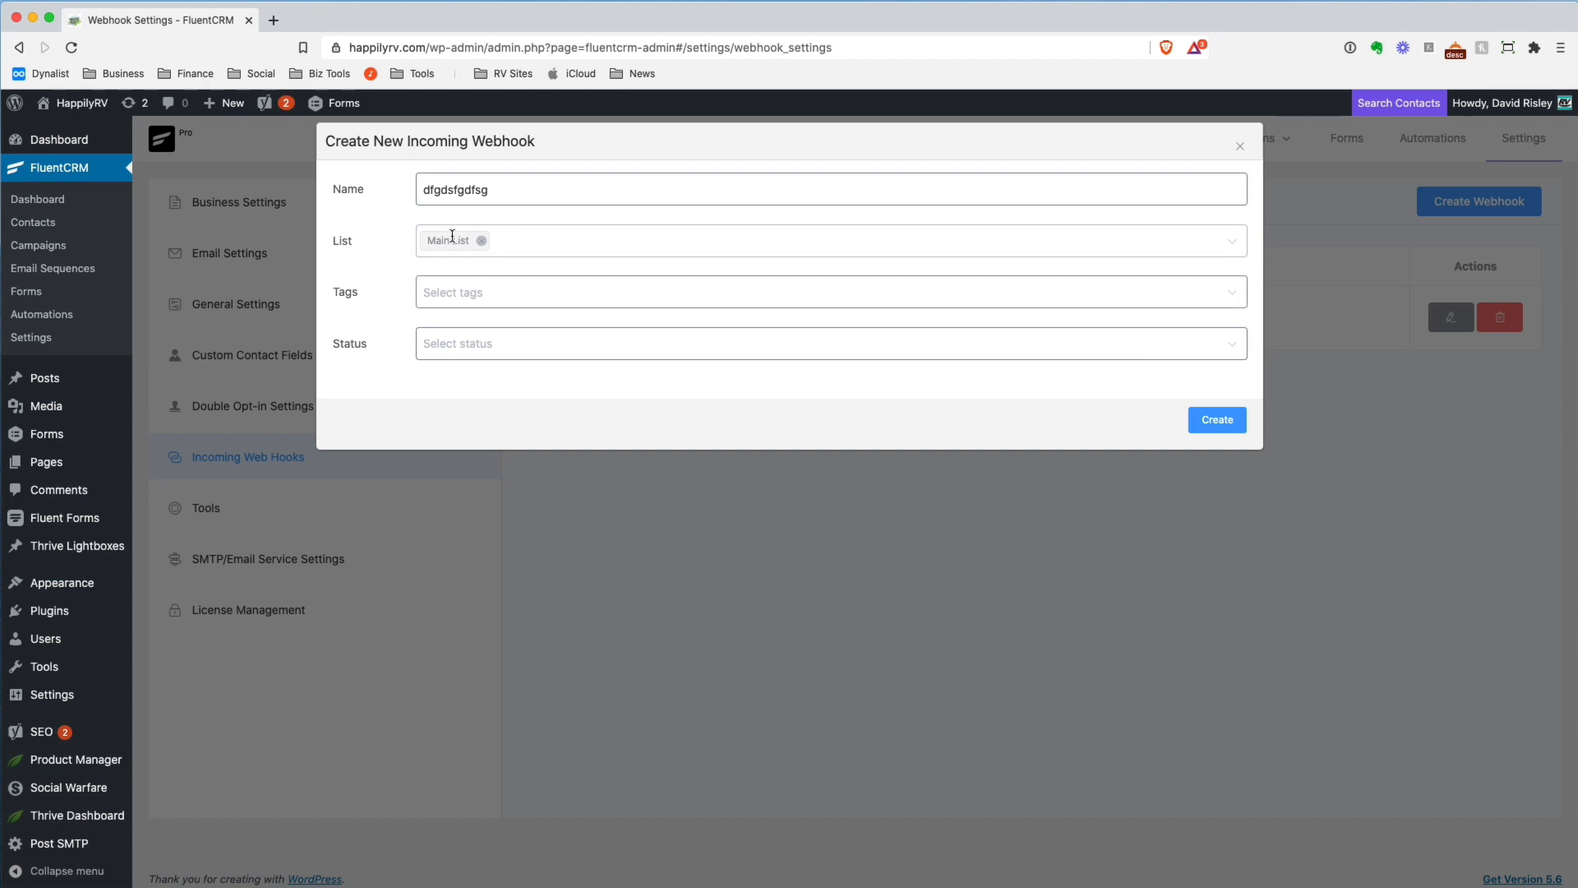
Tag the new webhook with Class B, set its status to Subscribed, and create it
left_click(478, 301)
left_click(459, 437)
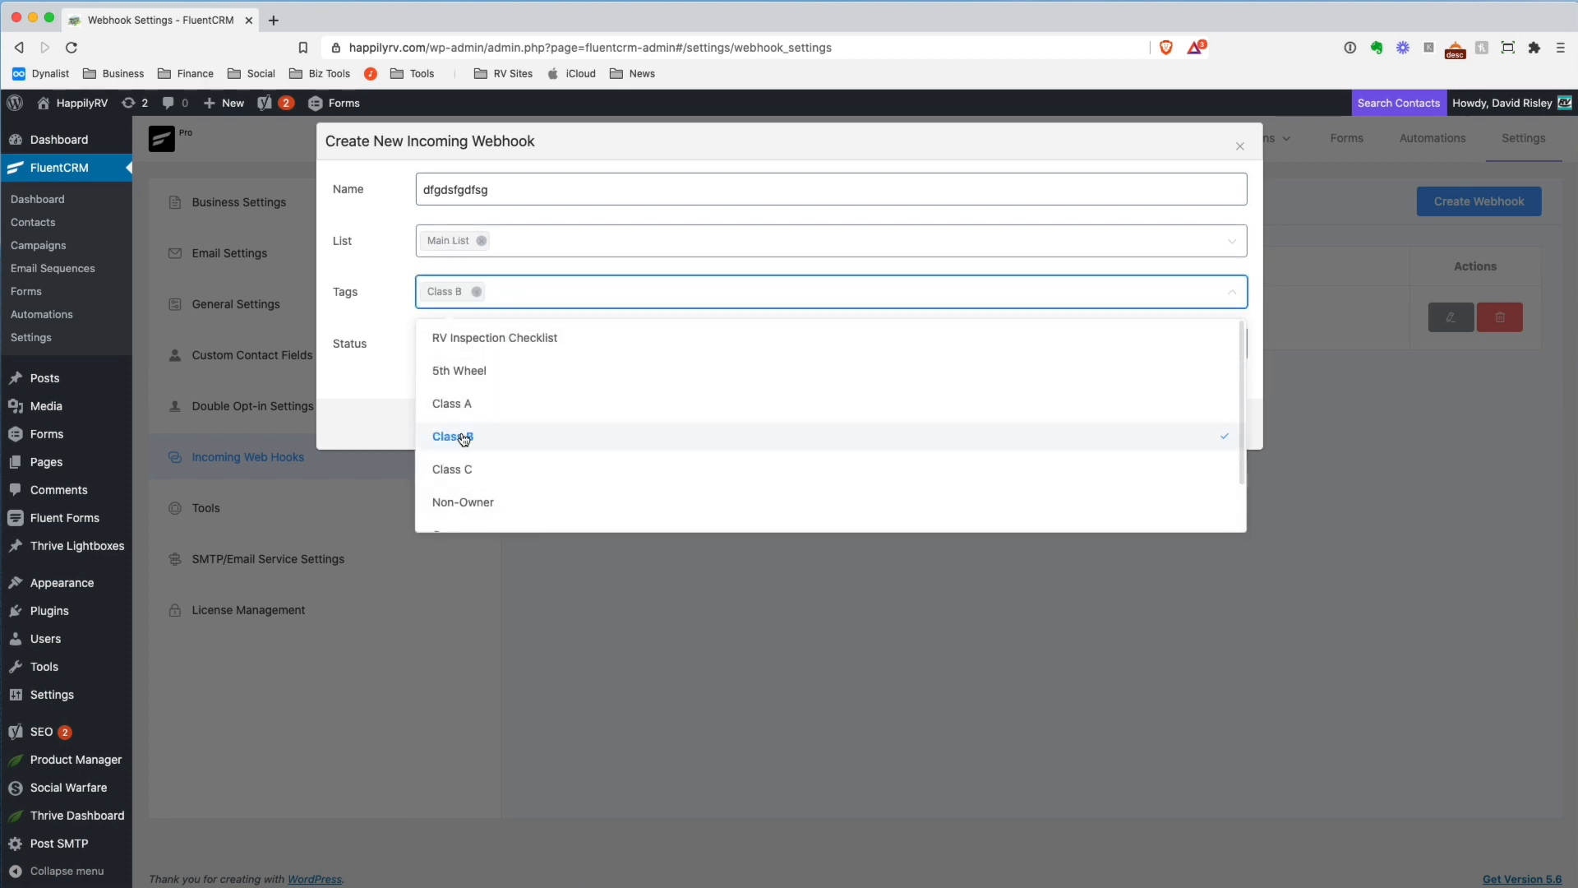
left_click(382, 414)
left_click(516, 345)
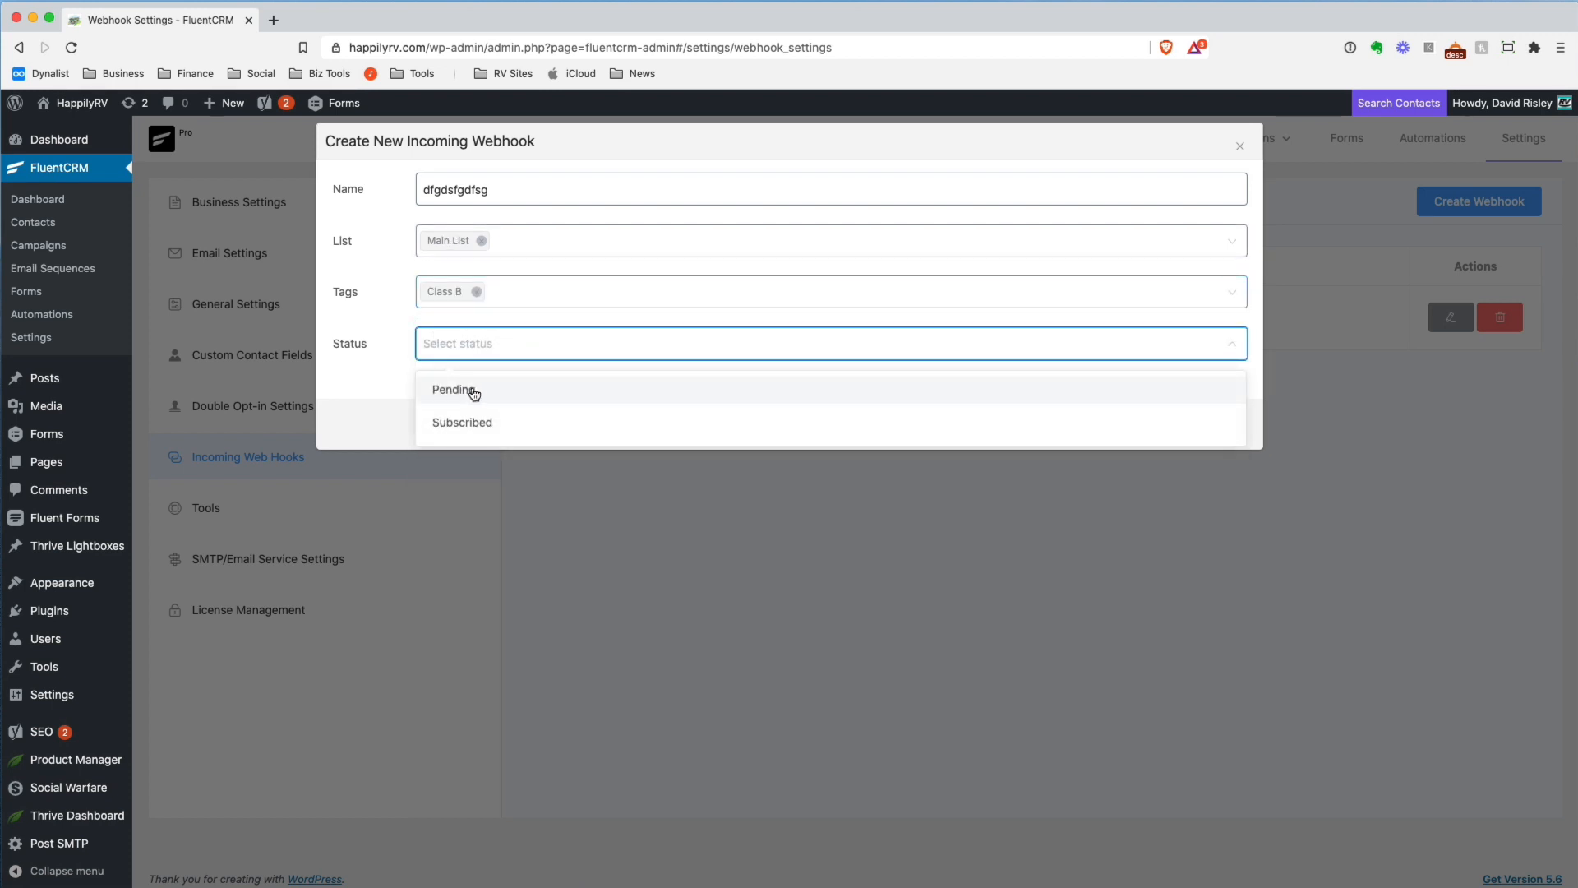
left_click(485, 419)
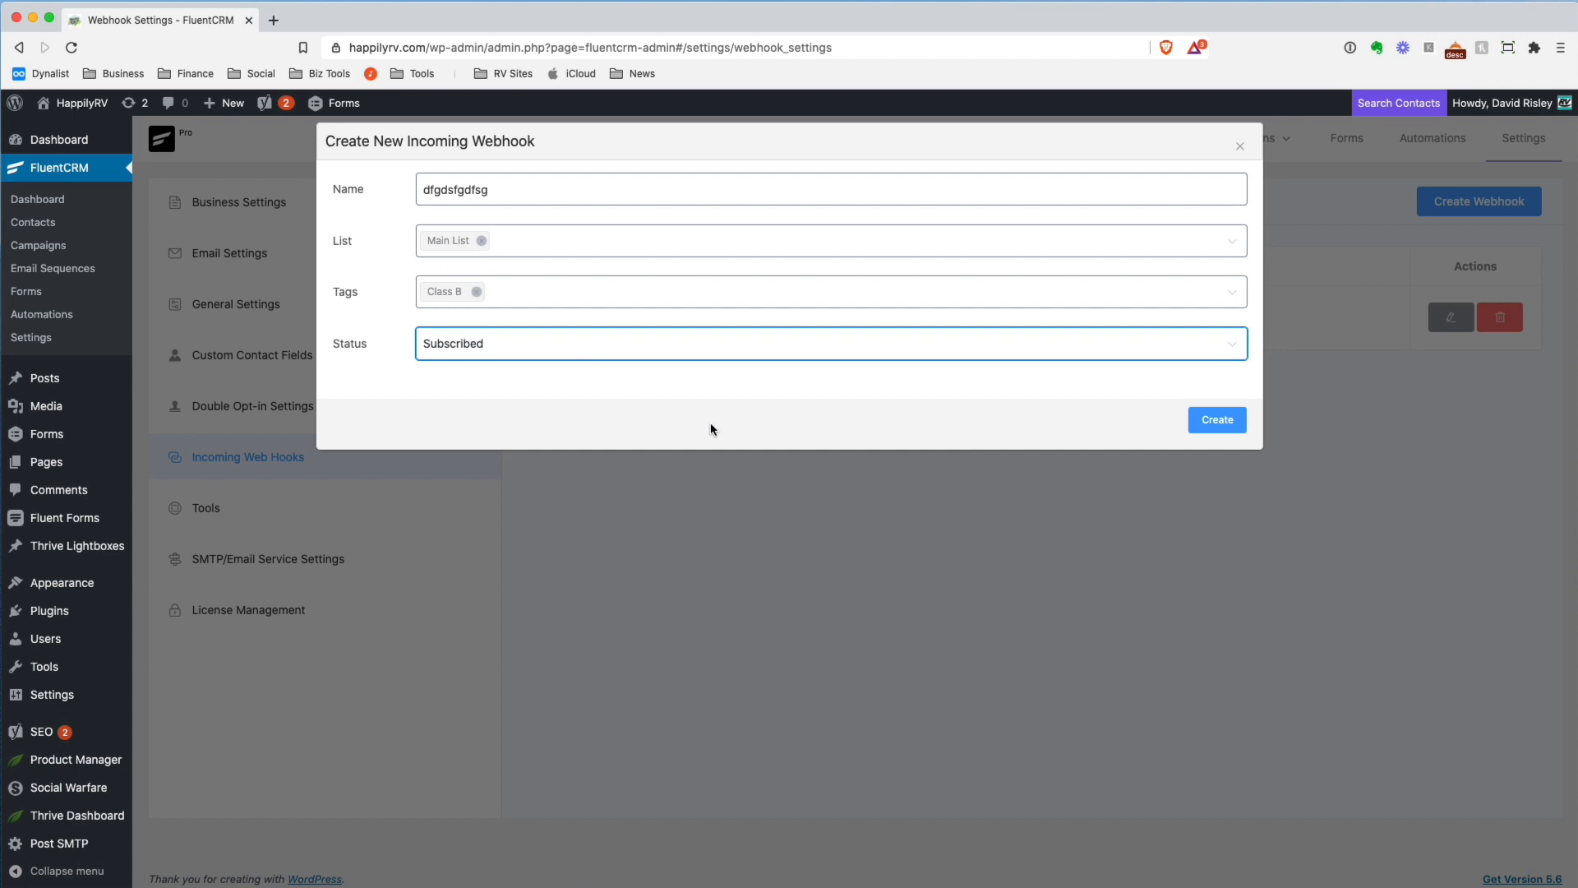
left_click(1217, 422)
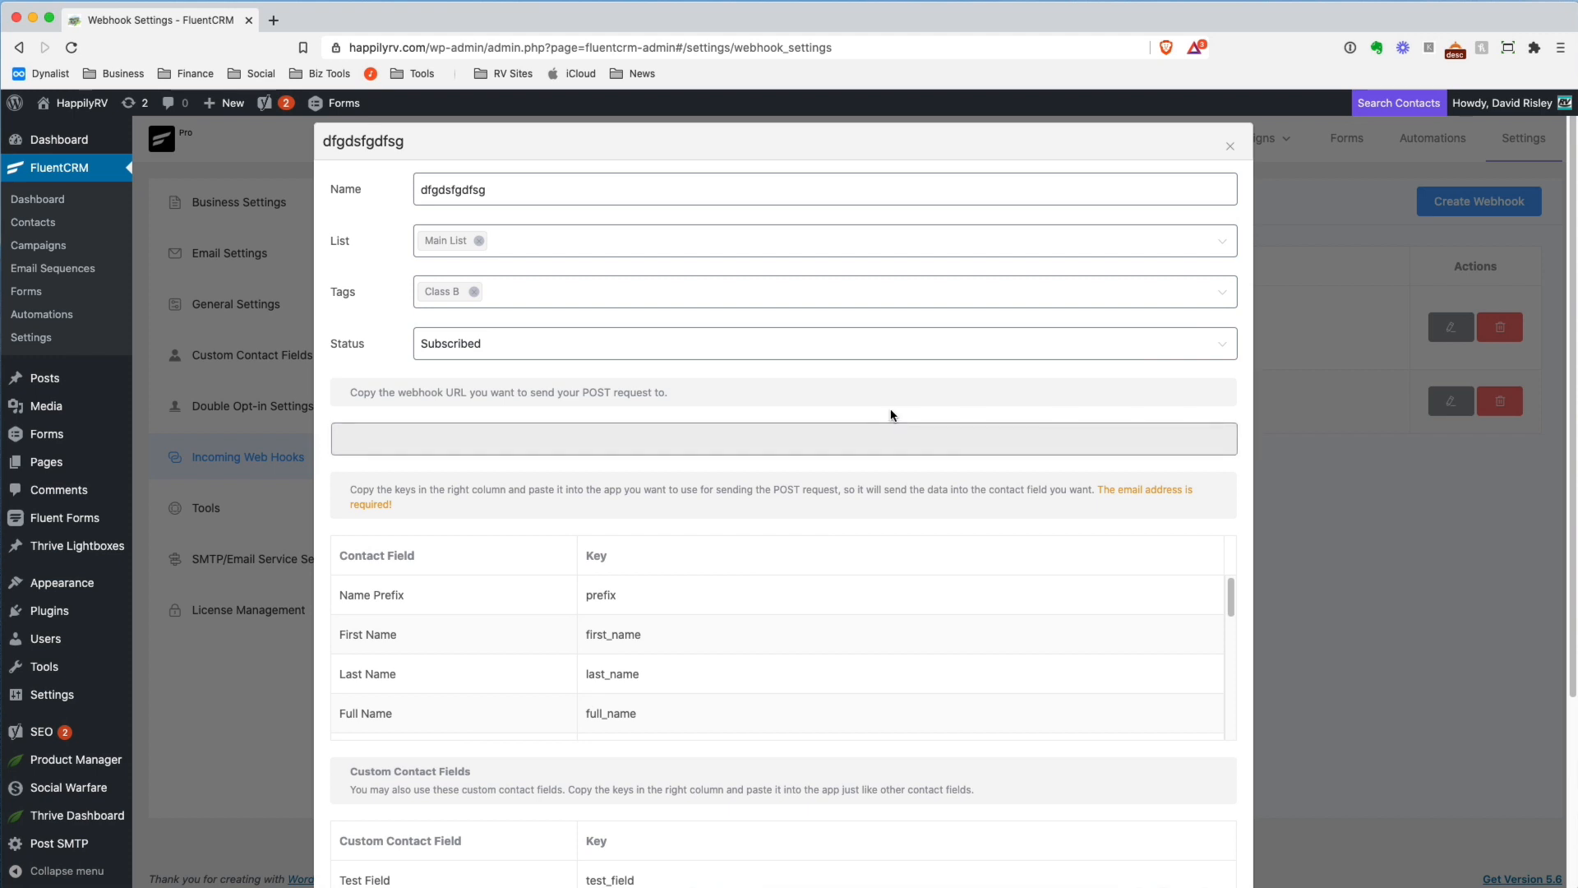
Review the new webhook's contact field and custom contact field keys, and update the webhook
scroll(892, 413, "down", 5)
scroll(889, 412, "up", 5)
scroll(802, 502, "down", 5)
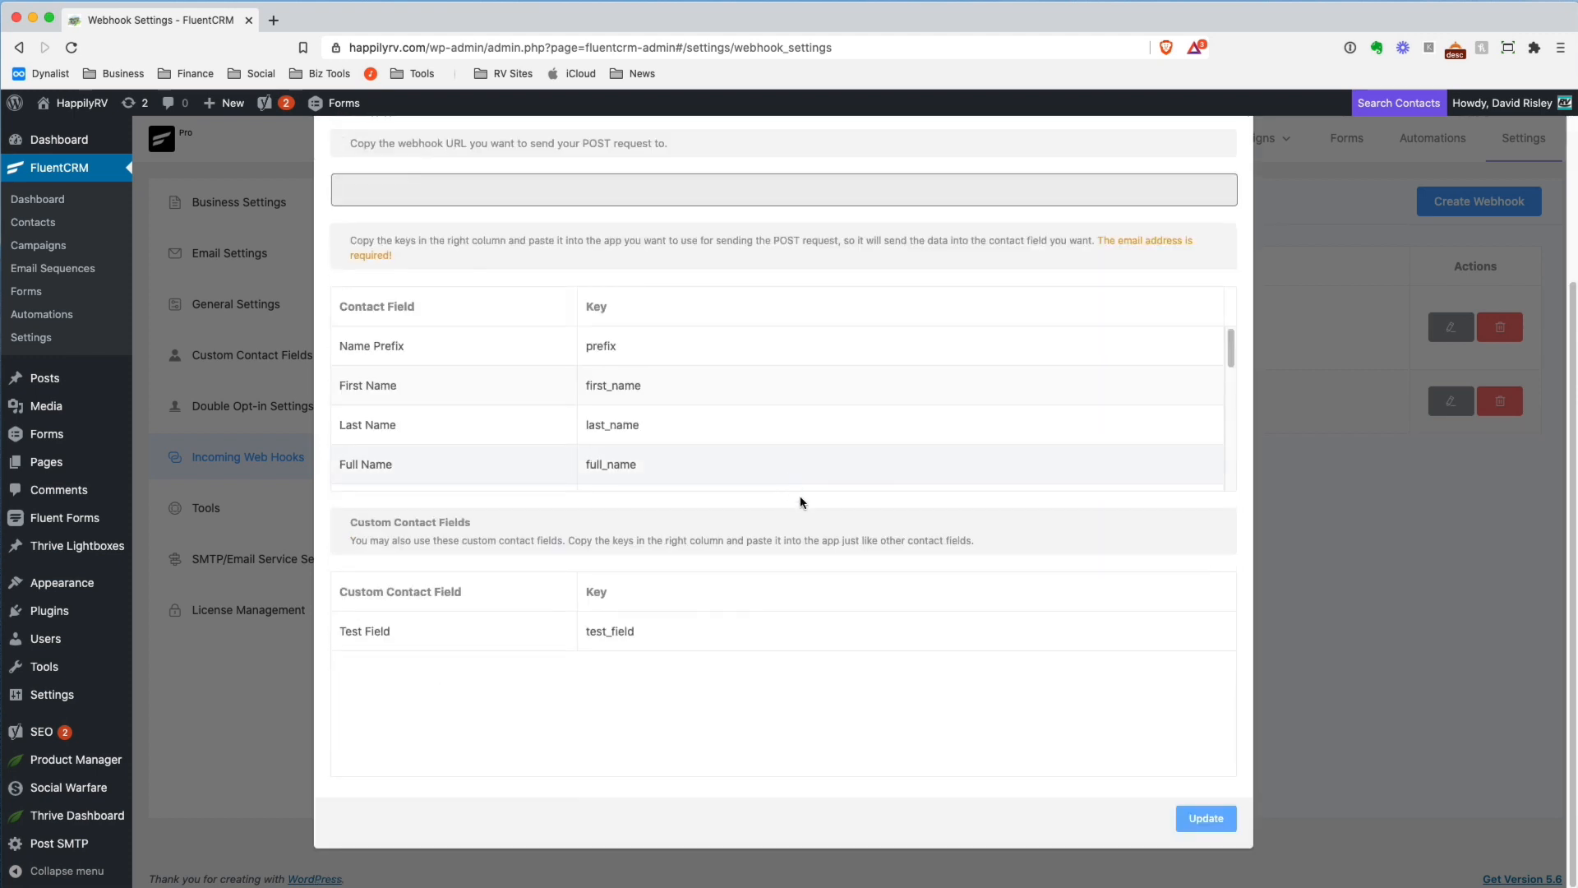
left_click(1220, 813)
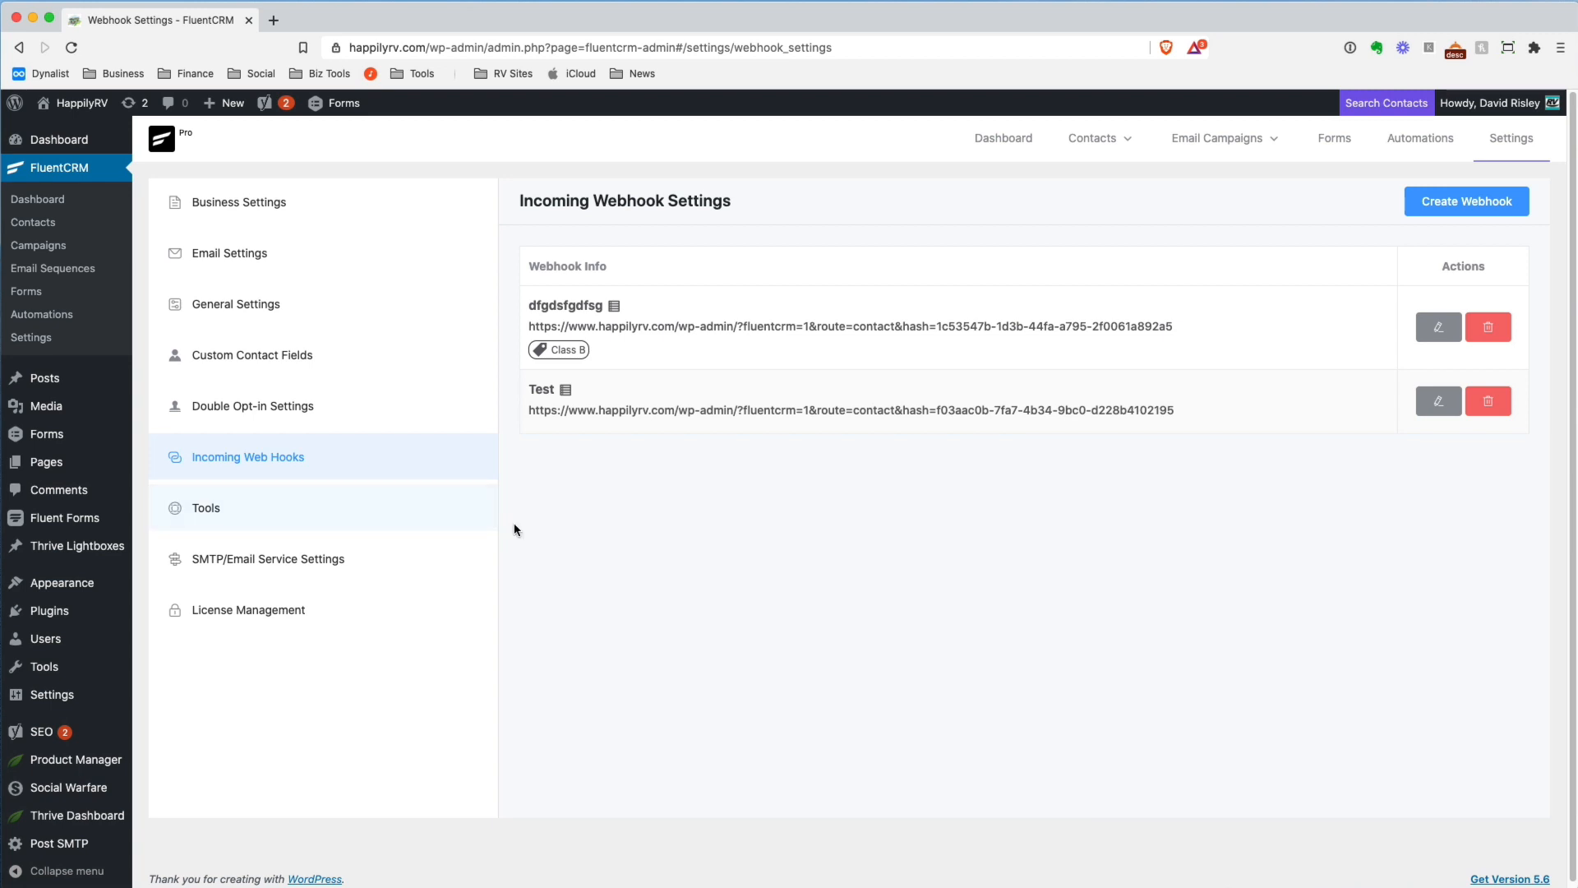
Review the SMTP/email service settings, including the Fluent SMTP Plugin's supported services and features and the Amazon SES bounce handler, and return to the FluentCRM dashboard
left_click(300, 565)
scroll(628, 663, "down", 5)
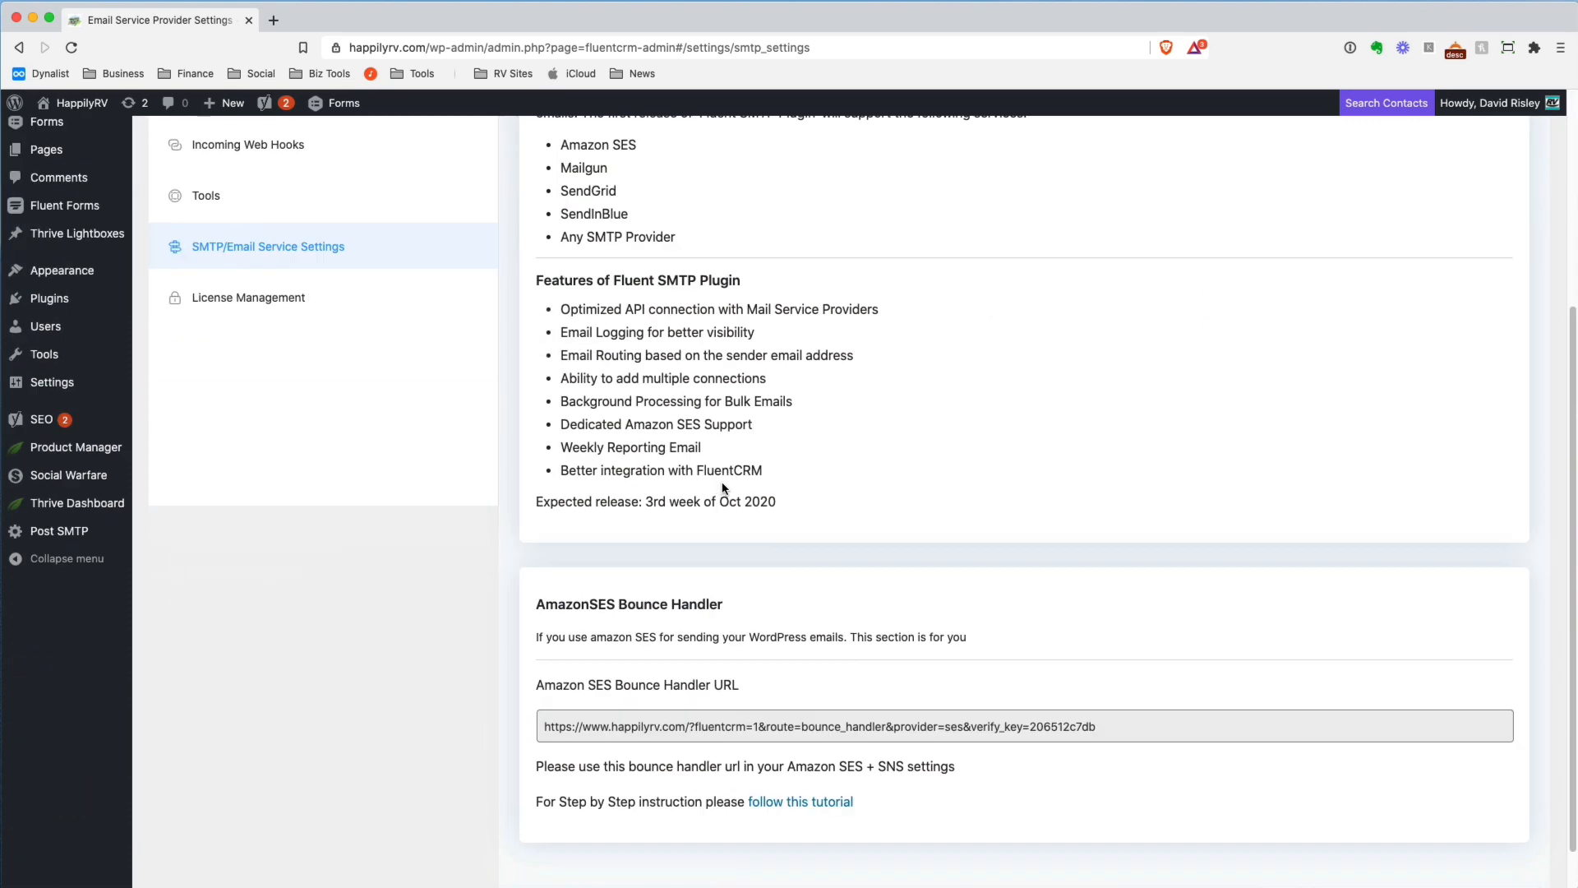
scroll(761, 544, "up", 5)
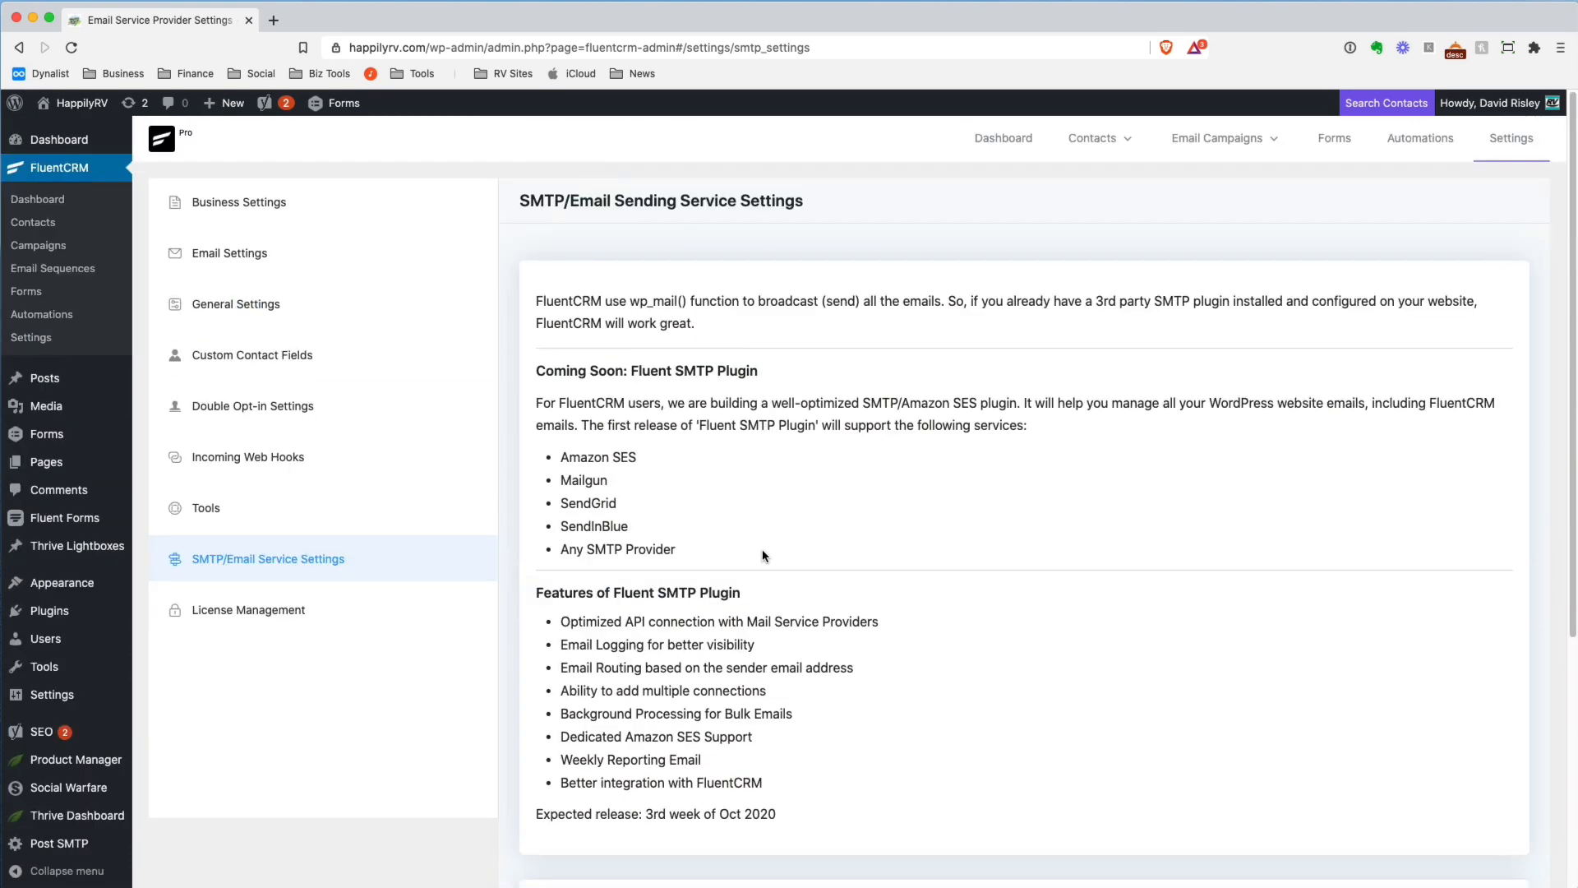
scroll(786, 493, "down", 1)
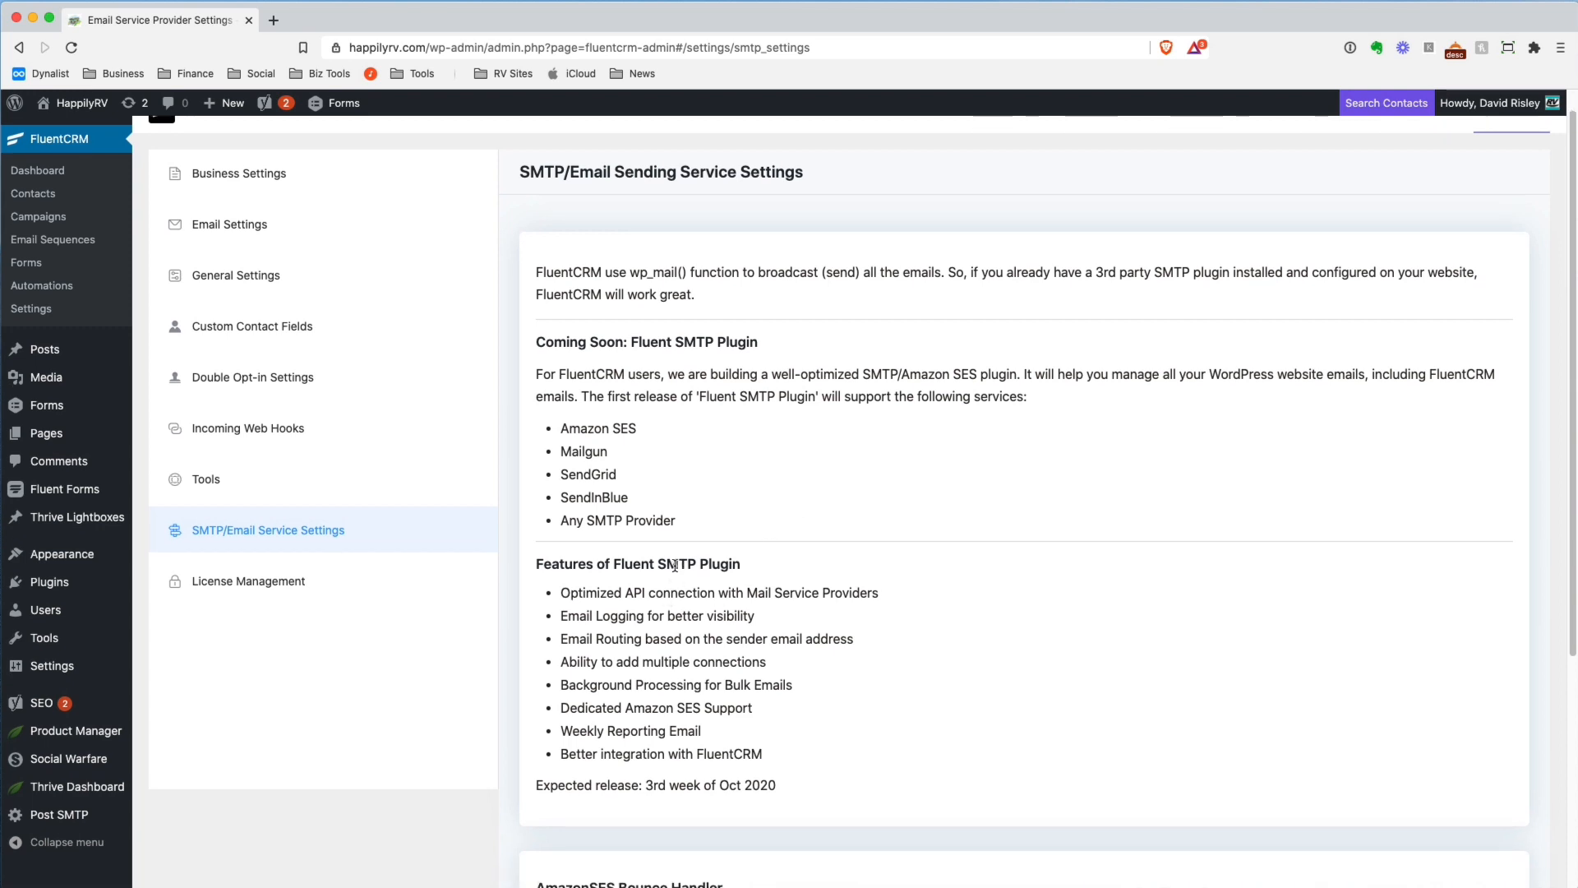
left_click_drag(614, 564, 741, 566)
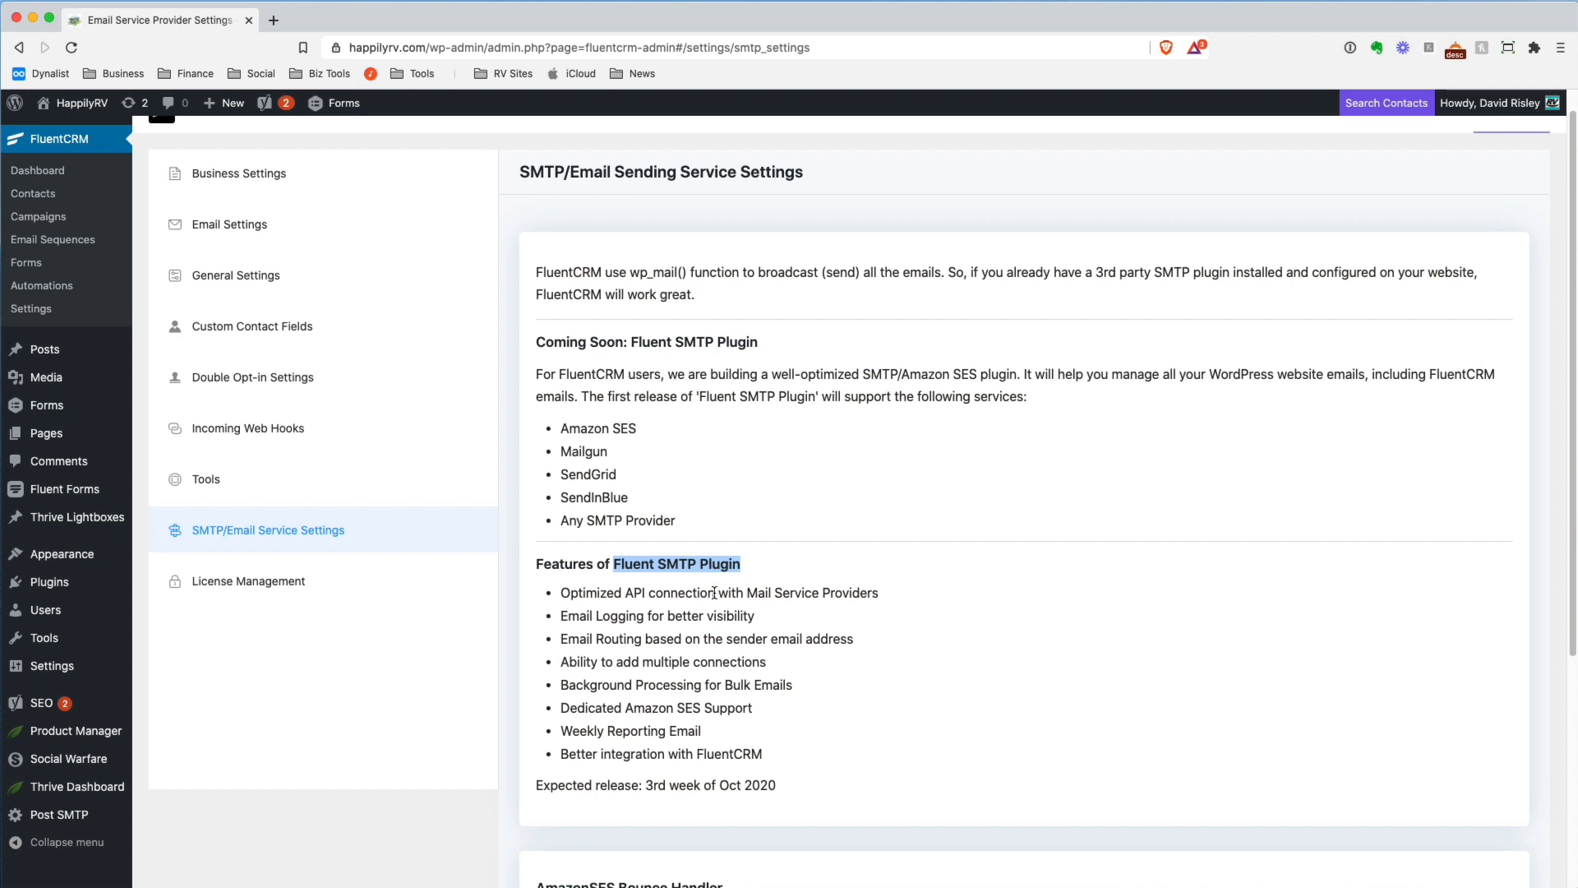
left_click(734, 481)
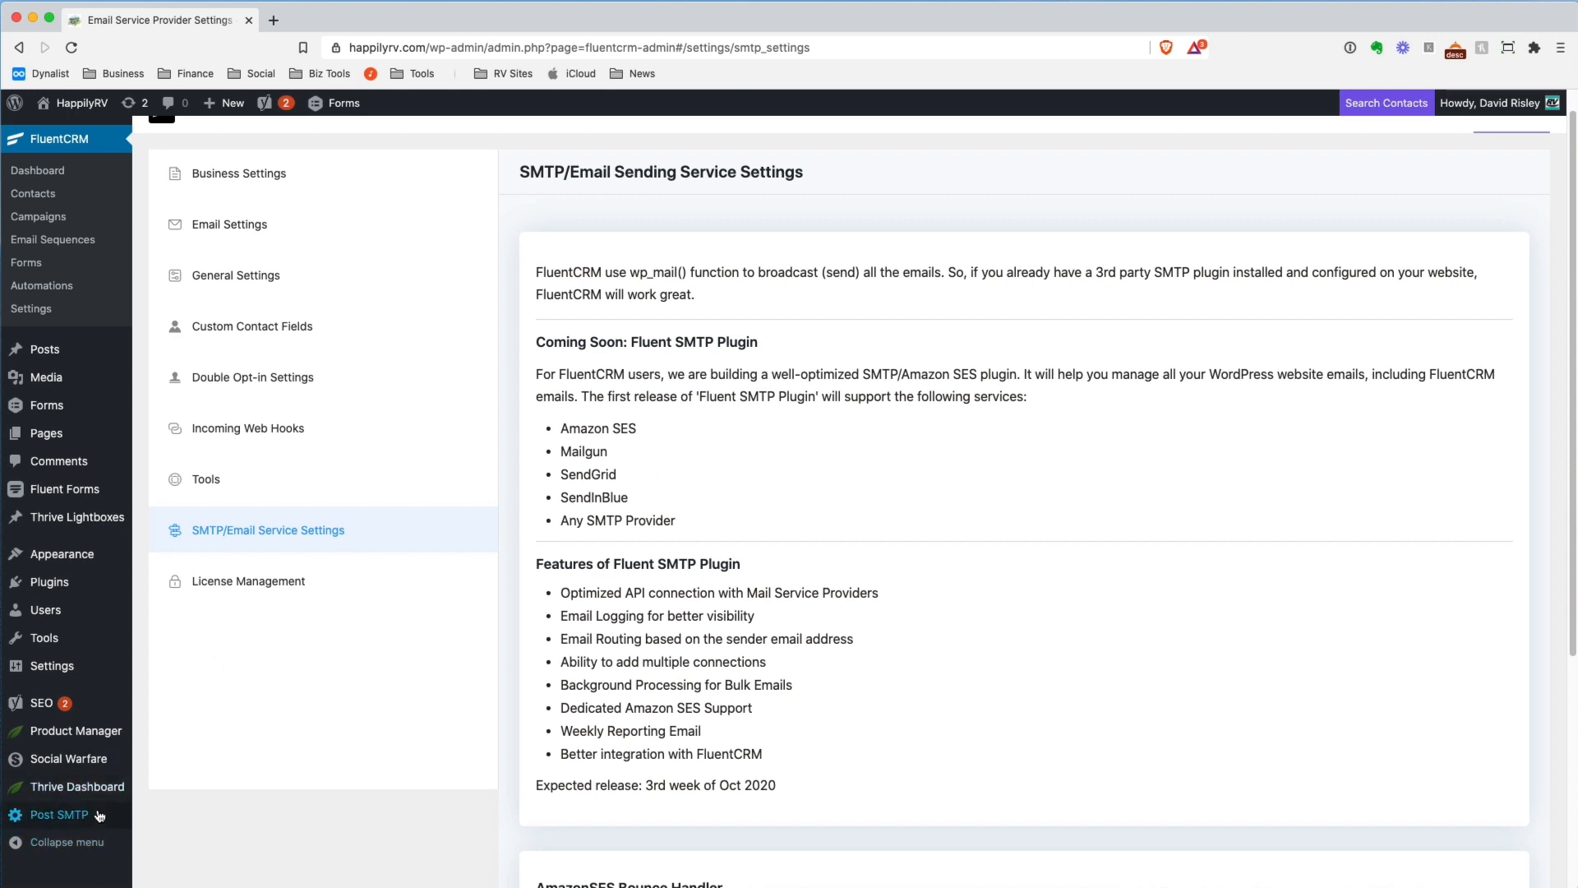
mouse_move(49, 815)
left_click_drag(561, 427, 649, 426)
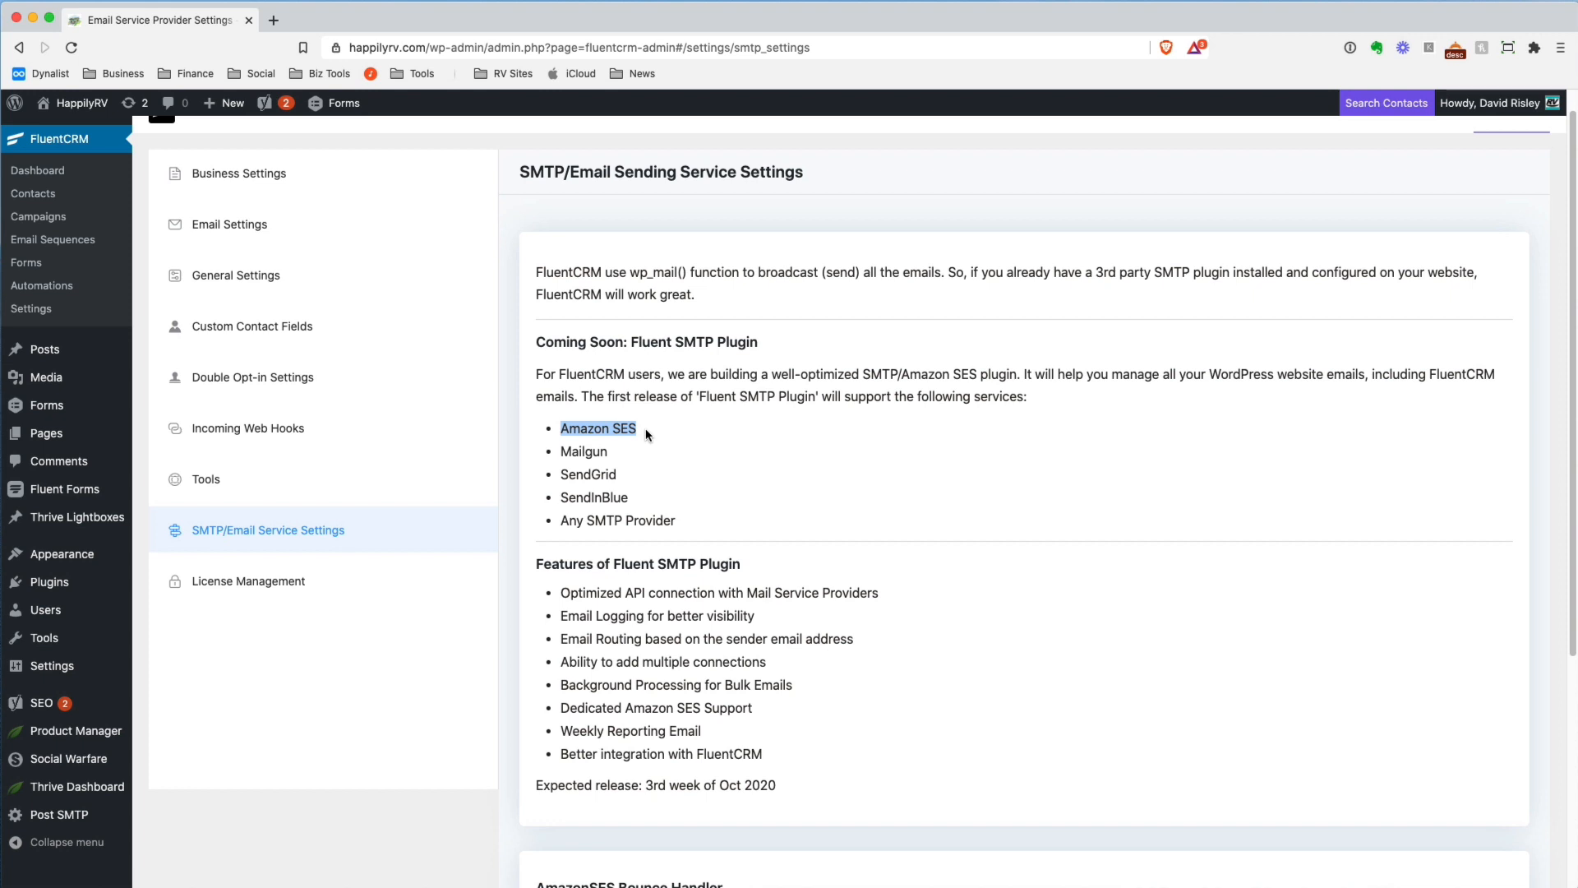
left_click(742, 439)
scroll(737, 500, "up", 1)
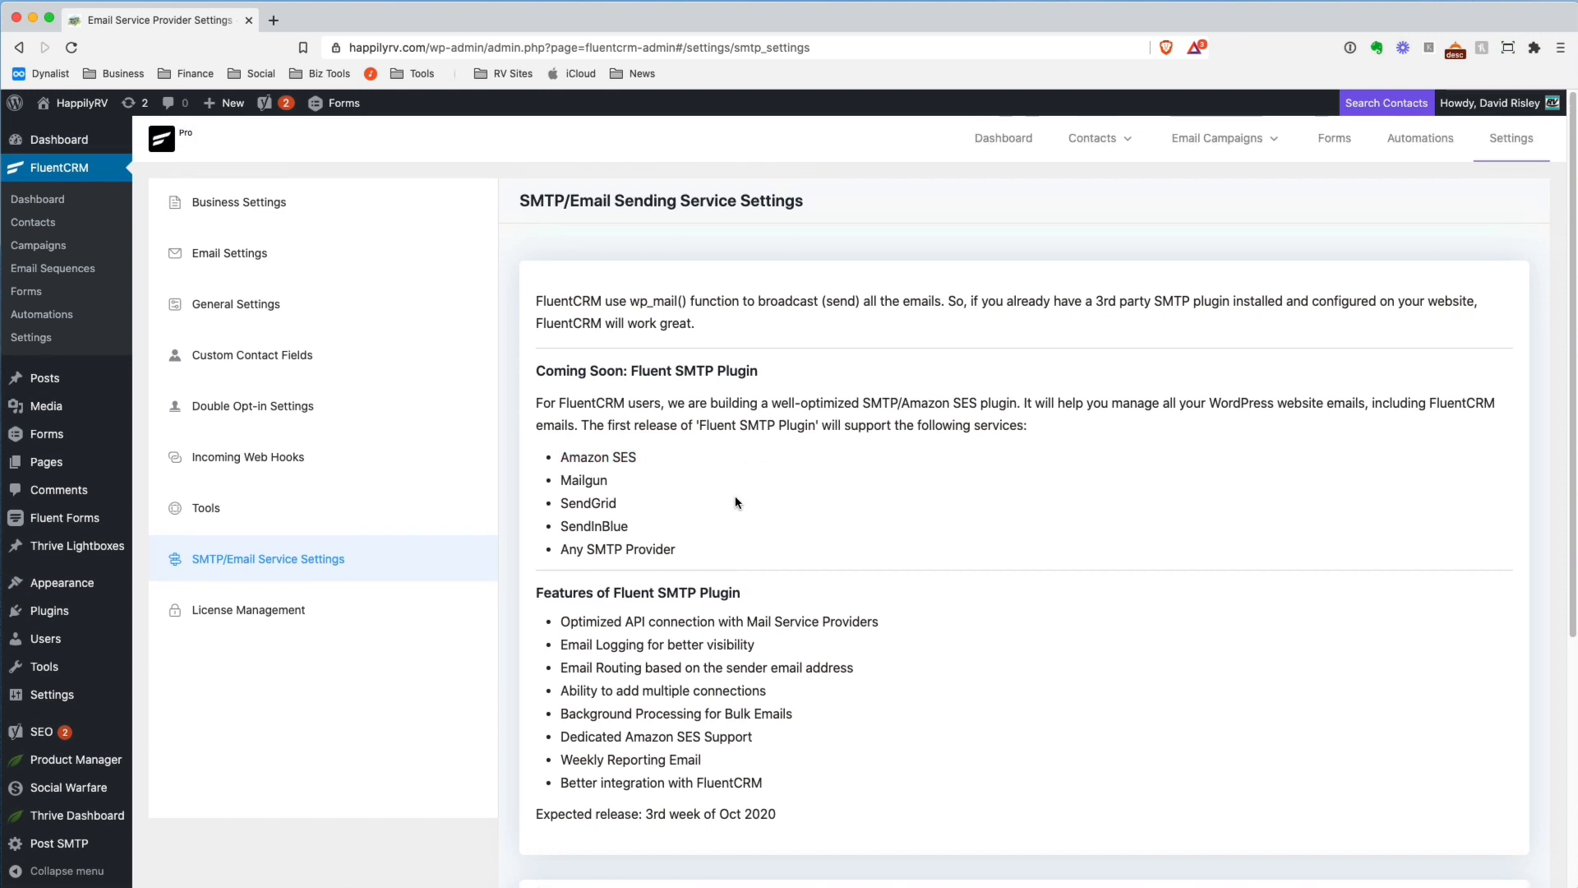
left_click(51, 206)
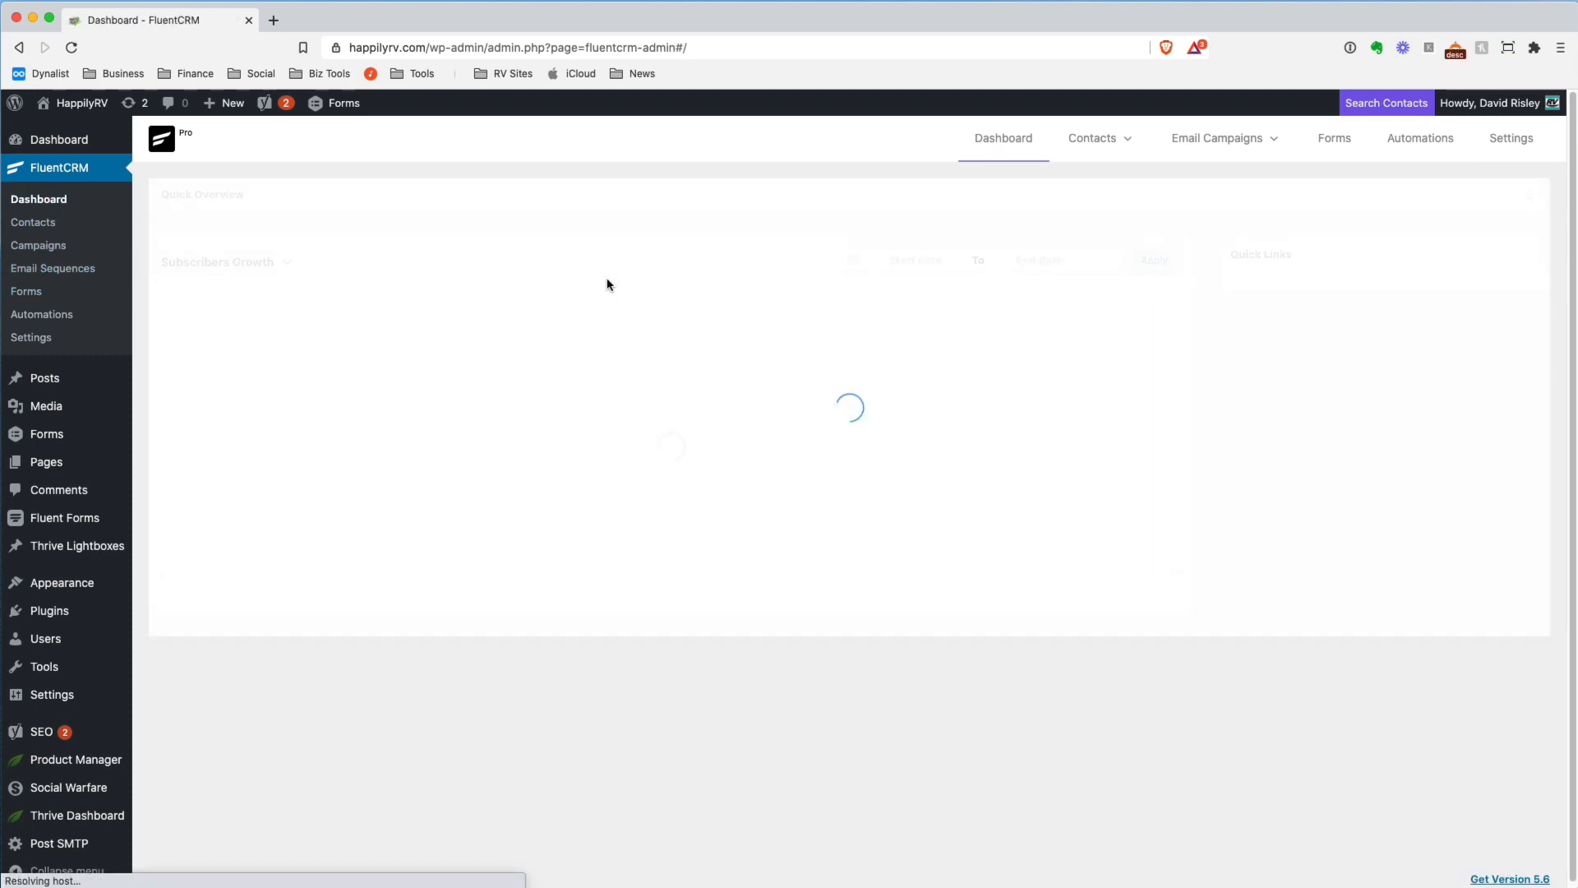